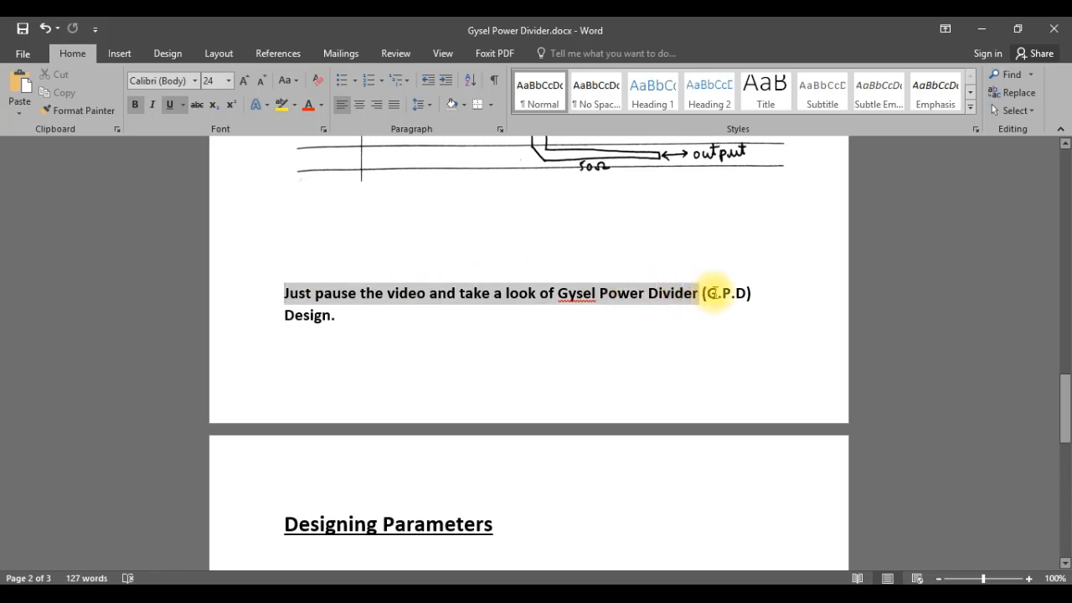
# Step: Review the Designing Parameters section and complete the Hu note with ", which is equal to 37.5mm."
pyautogui.click(725, 336)
pyautogui.scroll(-3, 710, 338)
pyautogui.scroll(-3, 670, 336)
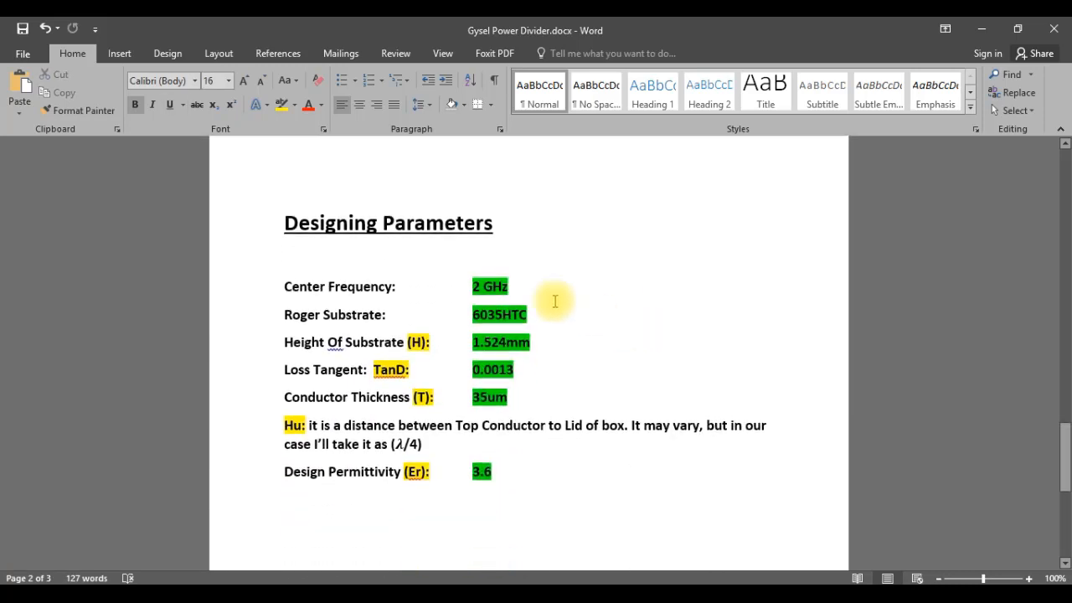
pyautogui.moveTo(277, 215); pyautogui.dragTo(452, 225)
pyautogui.click(484, 227)
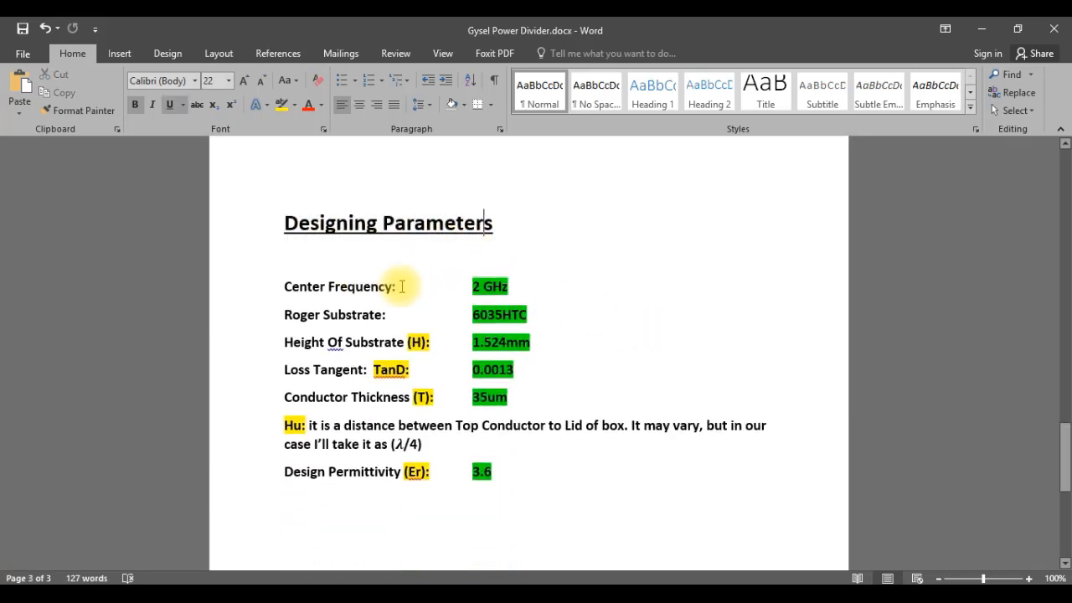
pyautogui.moveTo(469, 286); pyautogui.dragTo(507, 286)
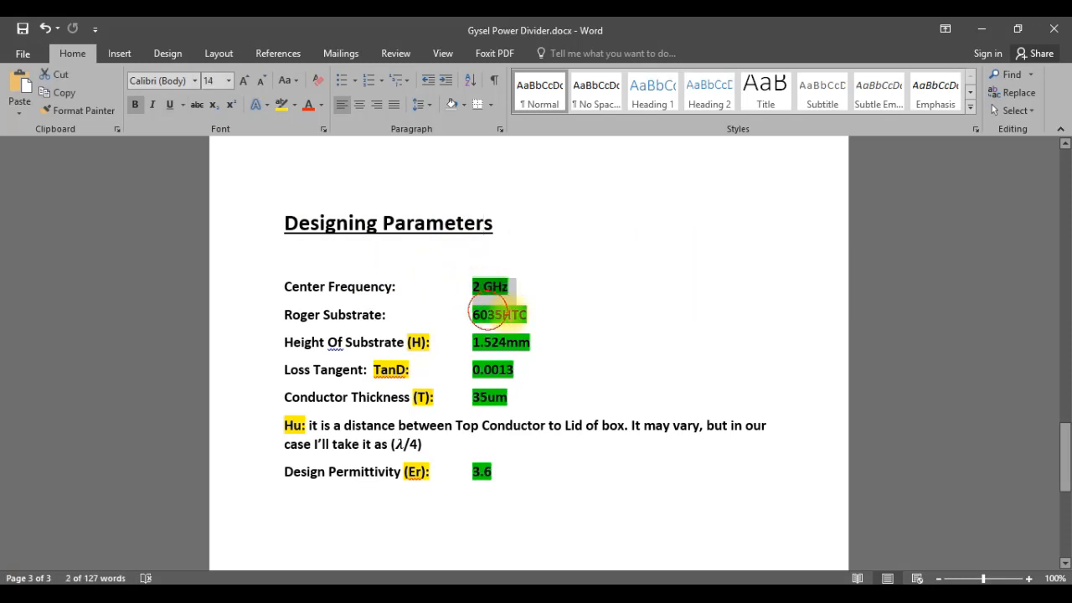
pyautogui.click(521, 350)
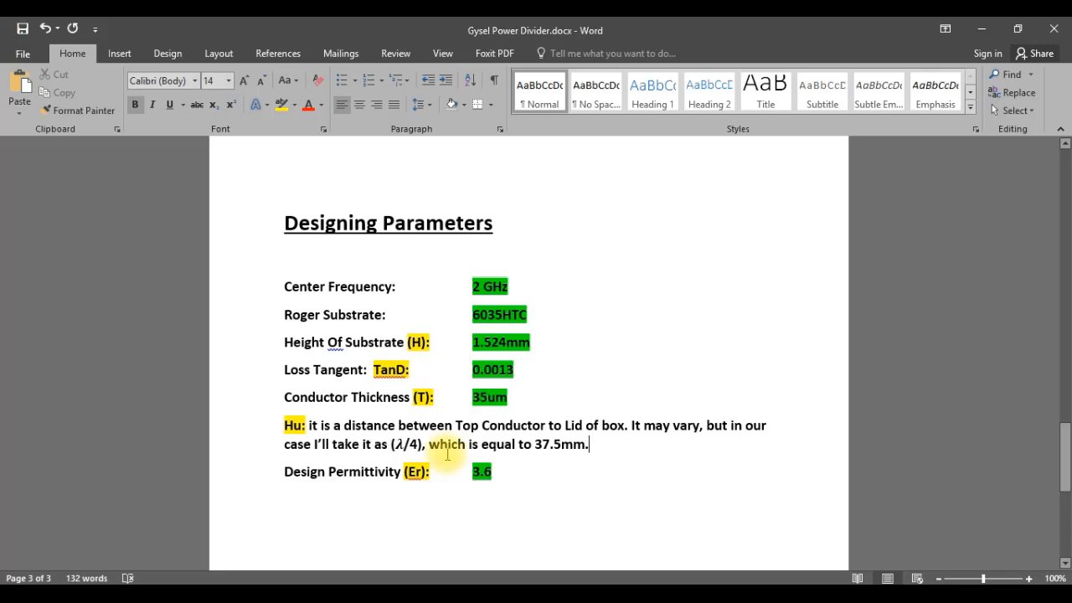
pyautogui.scroll(-1, 502, 472)
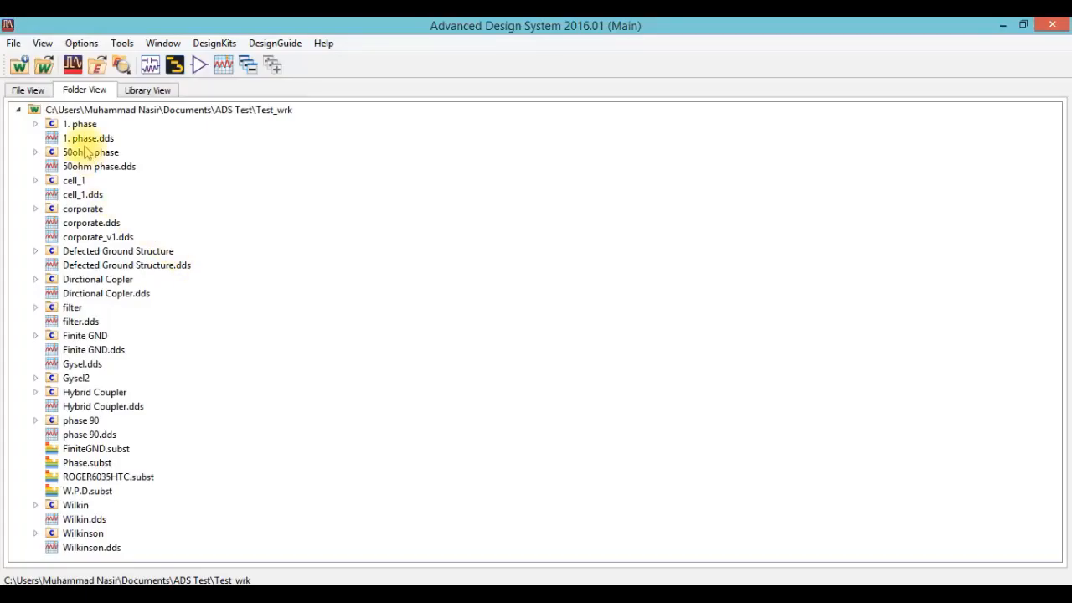
# Step: Create a new layout for a cell named "Gysel" in Test_lib
pyautogui.click(175, 64)
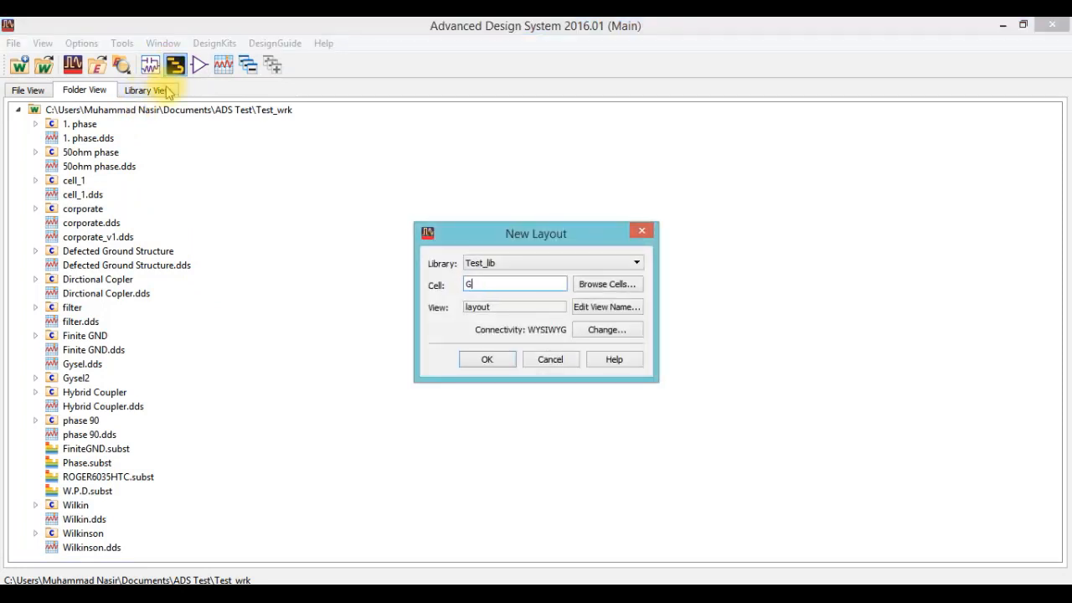
pyautogui.write('Gysel')
pyautogui.press('Return')
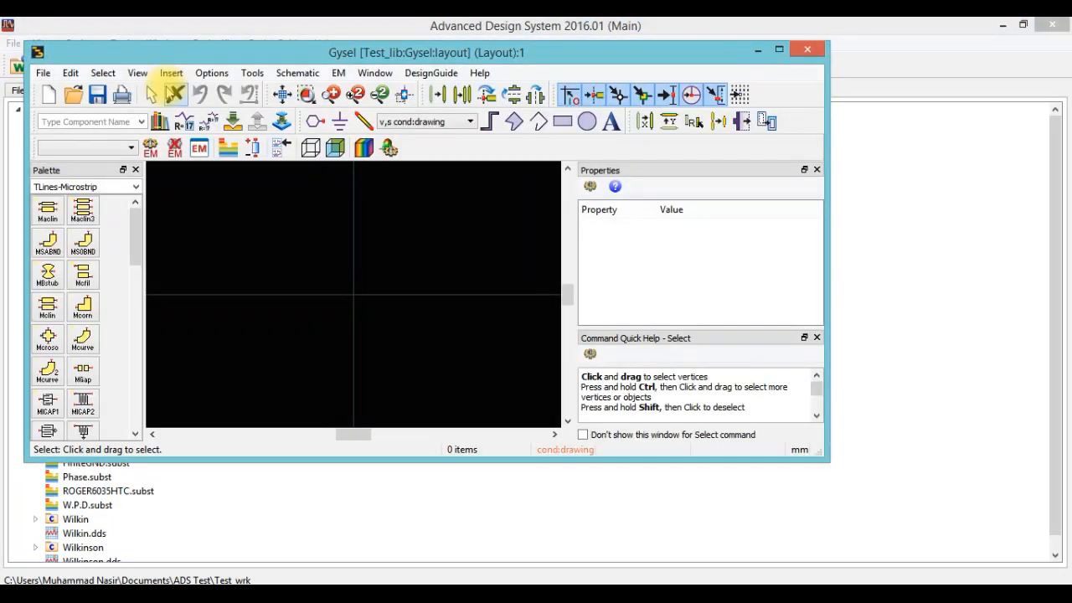
# Step: Open the filter cell's schematic and launch the LineCalc transmission line calculator from it in a full-size window
pyautogui.click(751, 50)
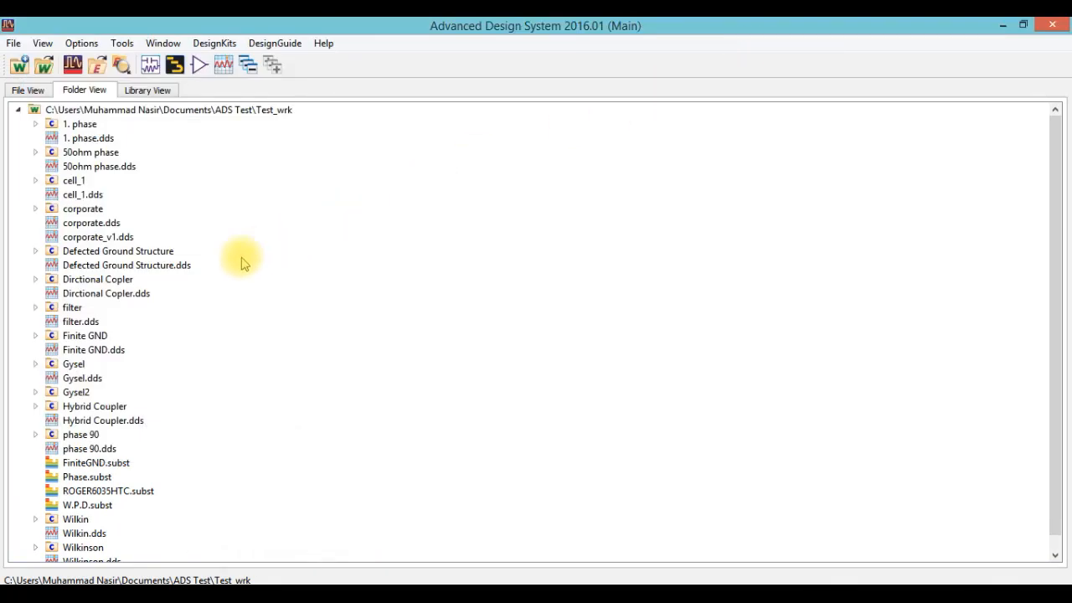
pyautogui.click(35, 307)
pyautogui.click(69, 322)
pyautogui.doubleClick(69, 321)
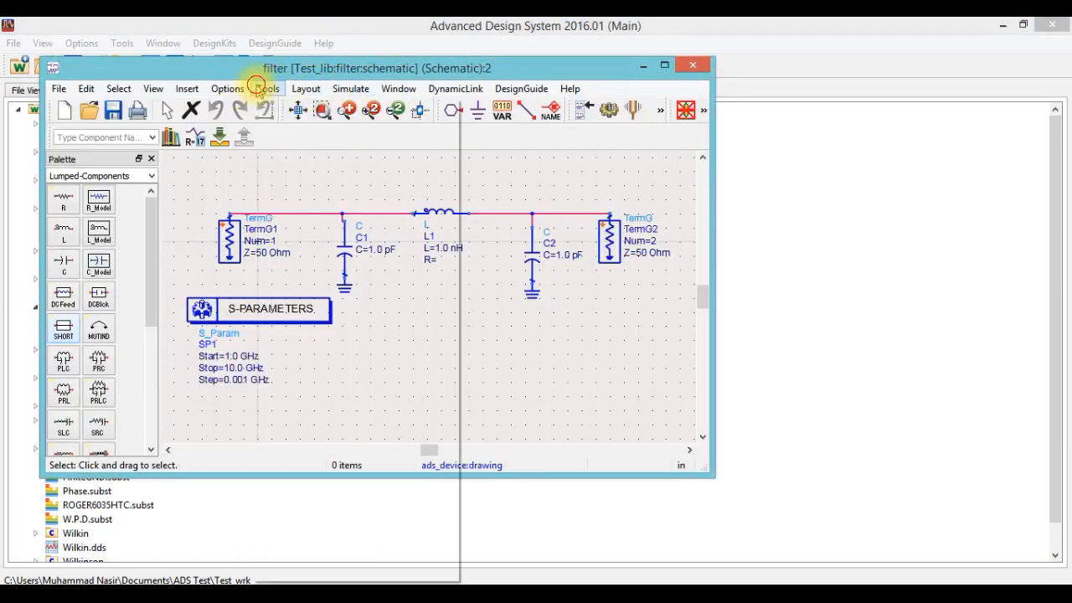
pyautogui.click(267, 89)
pyautogui.moveTo(386, 184)
pyautogui.click(494, 185)
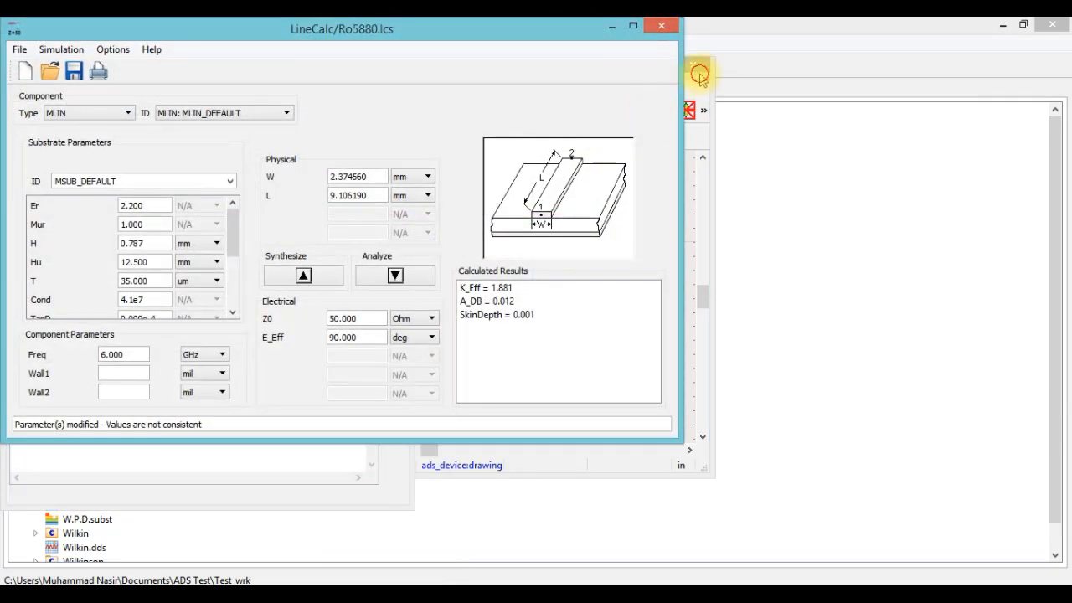
pyautogui.click(700, 73)
pyautogui.click(633, 26)
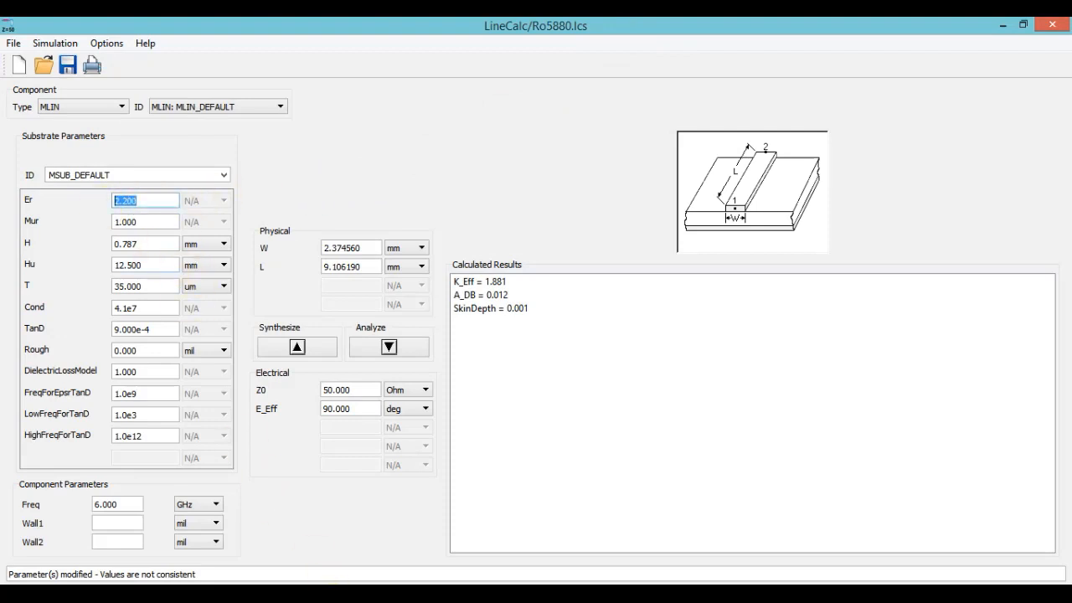
# Step: Set the LineCalc substrate's Er to 3.6 and H to 1.524 mm, checking them against the Word design document
pyautogui.click(258, 592)
pyautogui.click(298, 593)
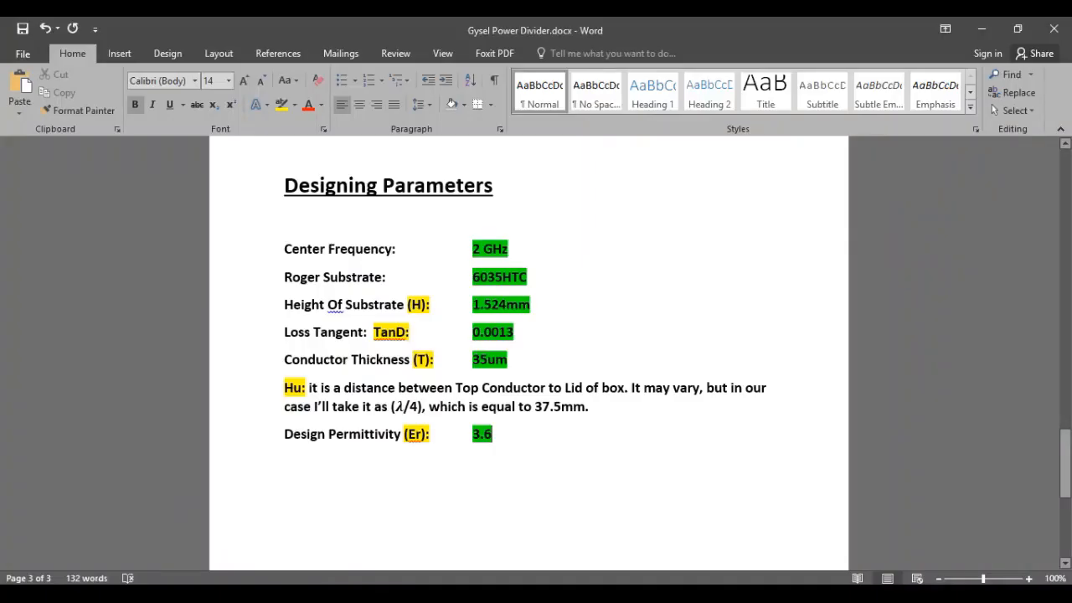
pyautogui.click(218, 592)
pyautogui.moveTo(150, 202); pyautogui.dragTo(96, 203)
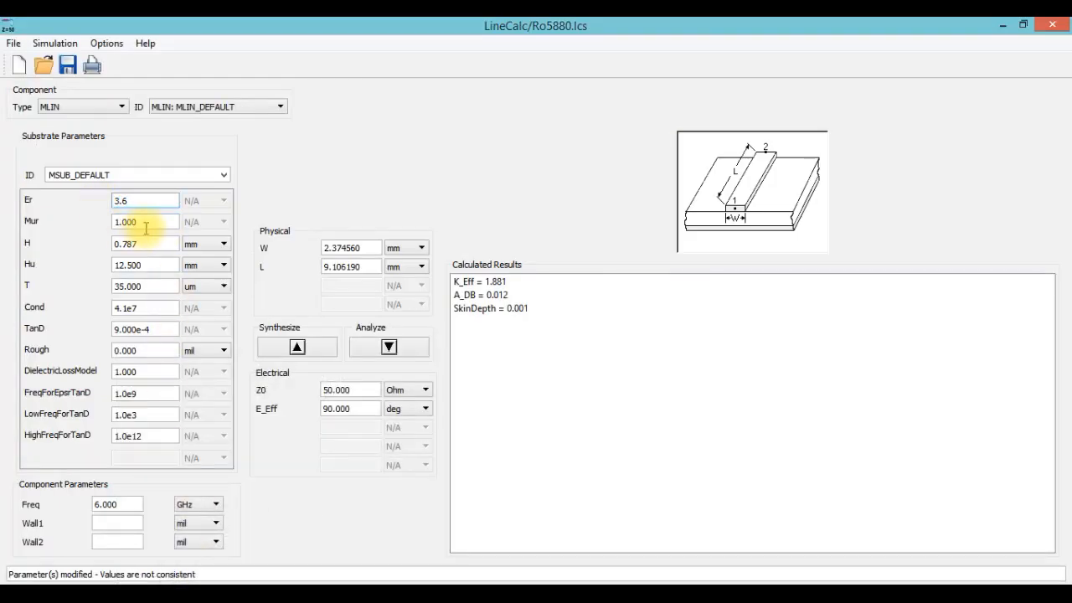
pyautogui.moveTo(140, 243); pyautogui.dragTo(92, 250)
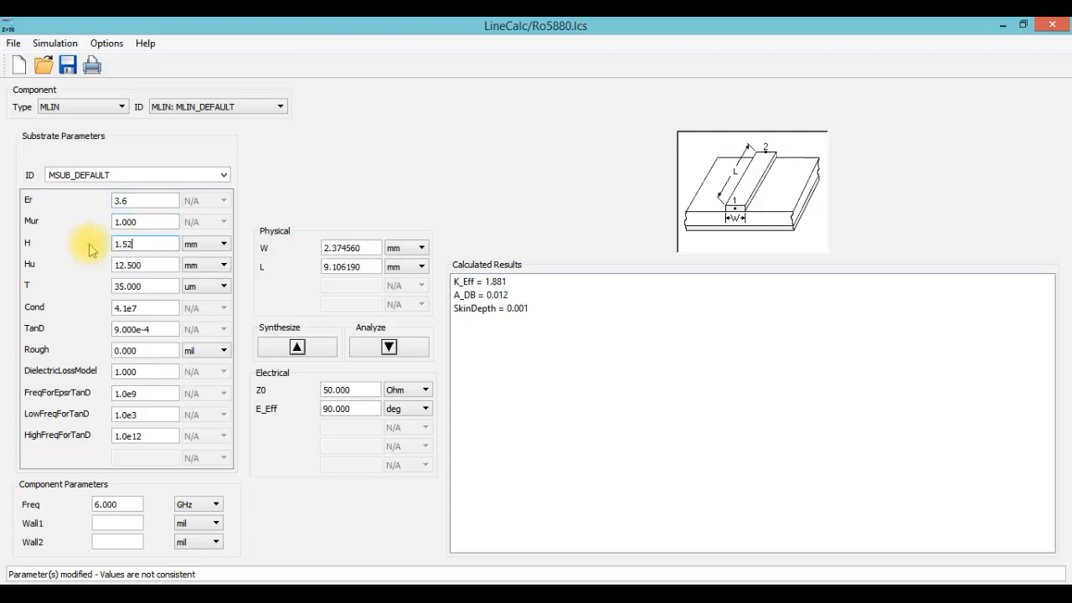
pyautogui.click(244, 592)
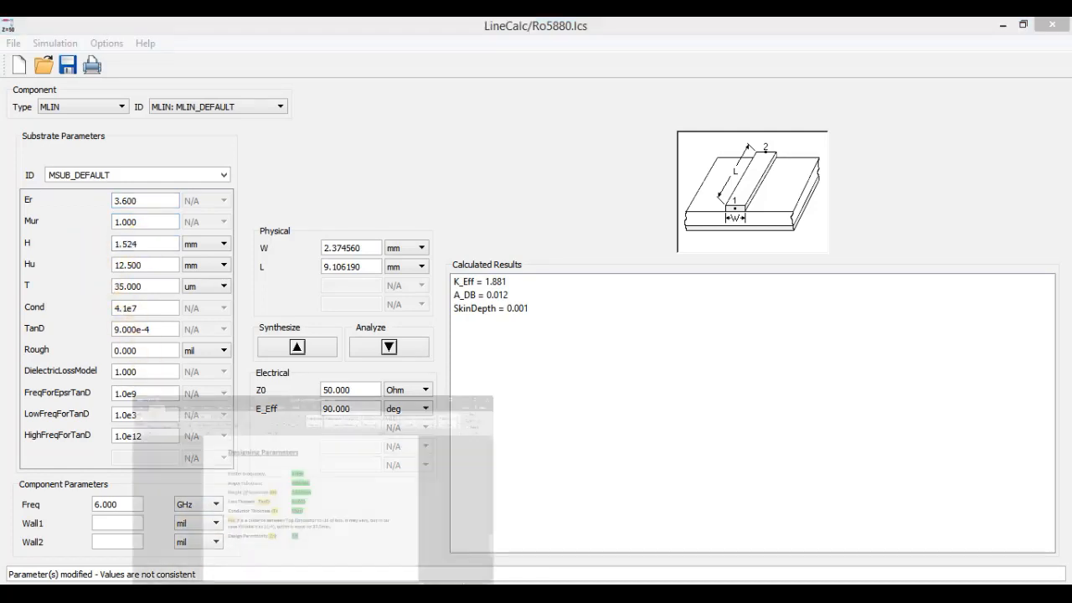
pyautogui.moveTo(471, 304); pyautogui.dragTo(521, 304)
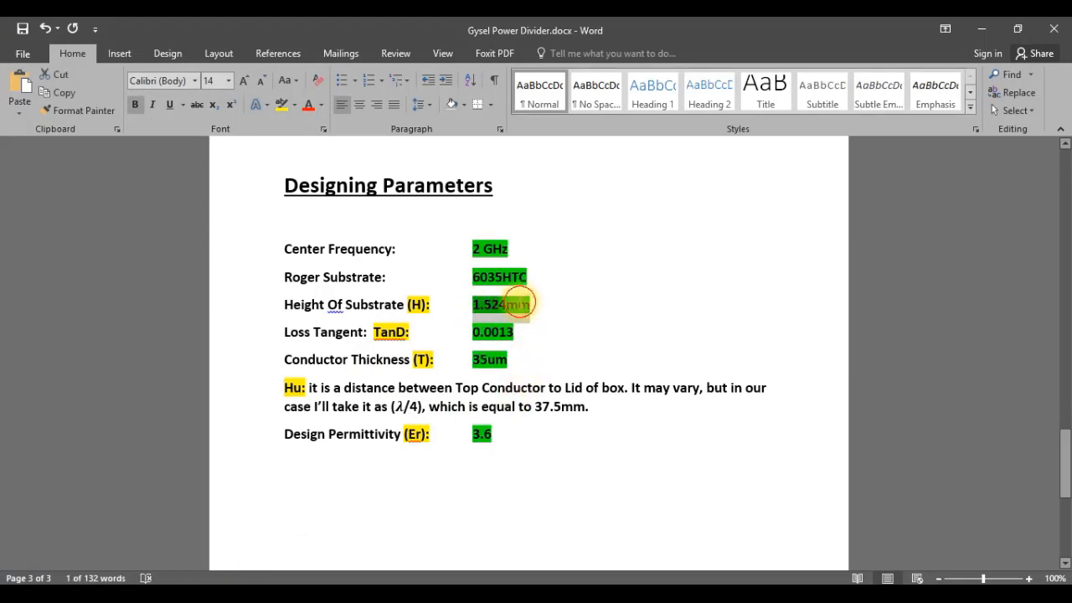
pyautogui.click(202, 593)
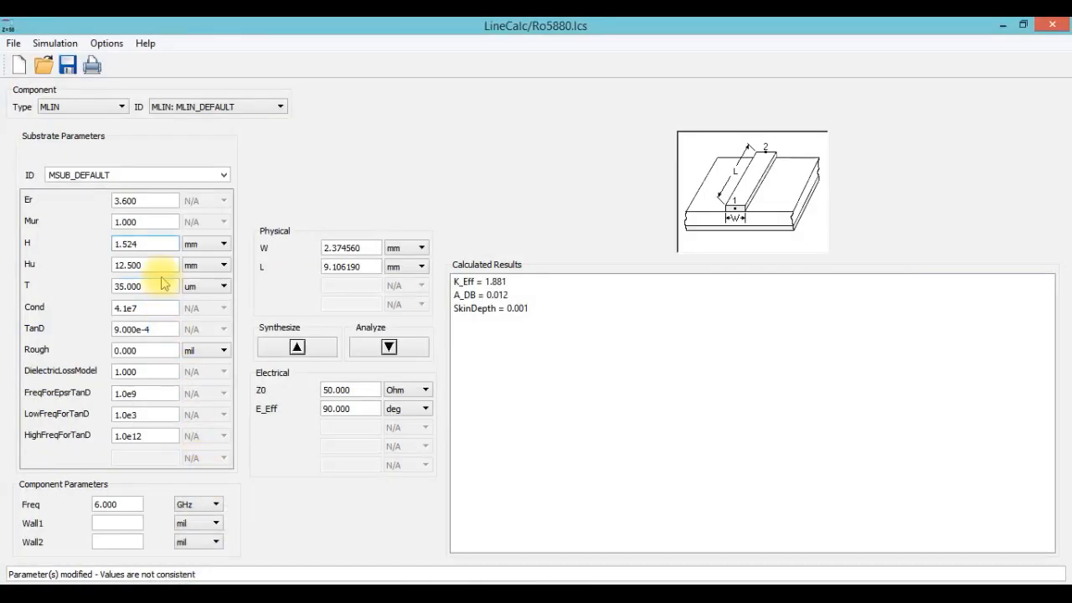
# Step: Set Hu to 37.5 mm, TanD to 0.0013 and the frequency to 2 GHz
pyautogui.moveTo(126, 265); pyautogui.dragTo(84, 264)
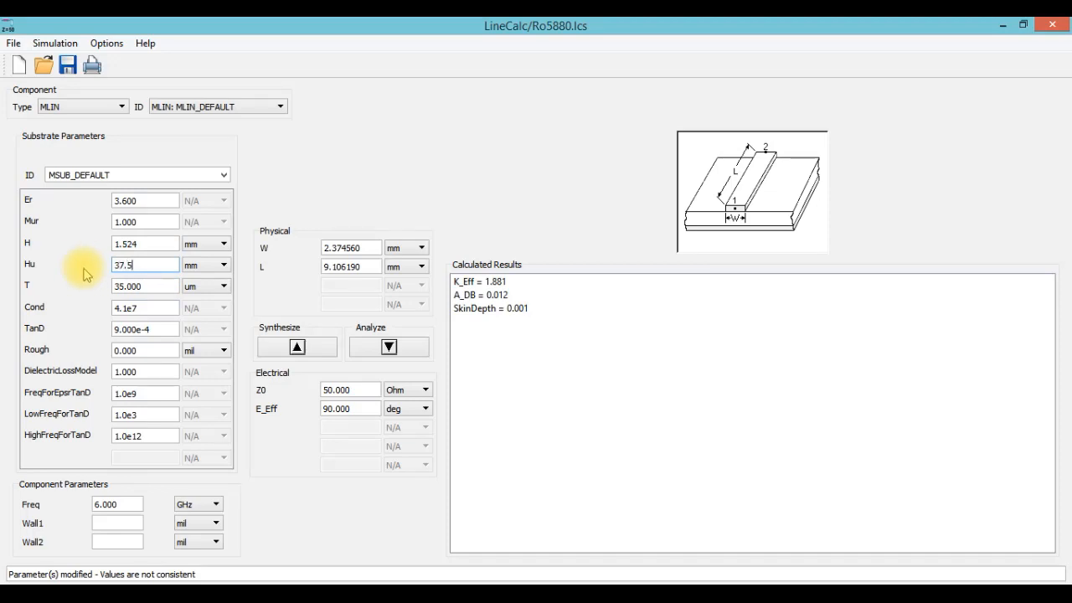
pyautogui.moveTo(155, 290); pyautogui.dragTo(97, 292)
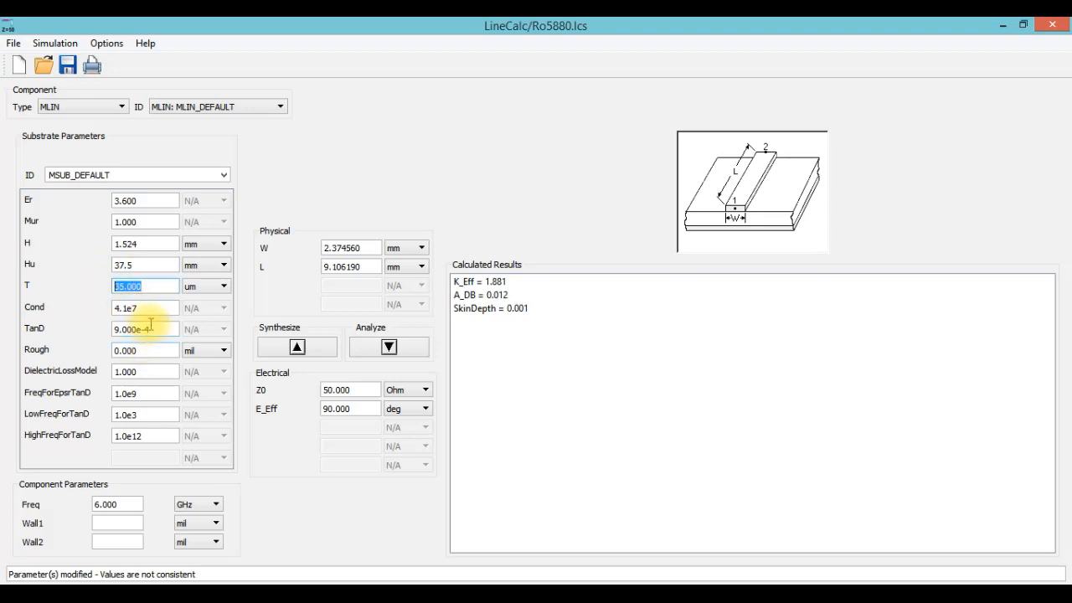
pyautogui.moveTo(151, 328); pyautogui.dragTo(94, 331)
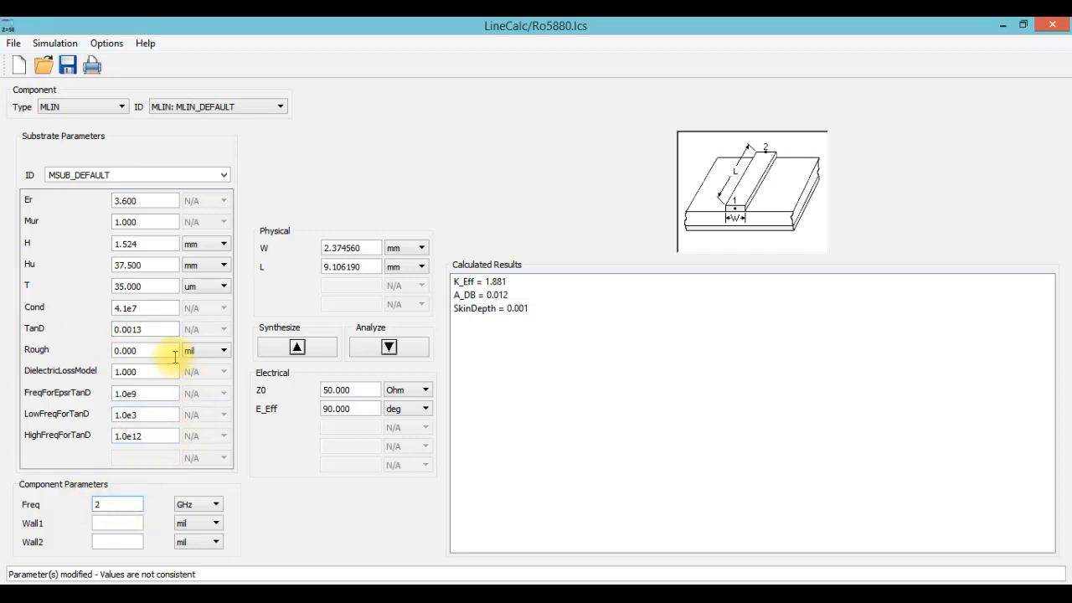
# Step: Synthesize the 50 Ohm, 90 degree microstrip line and copy its calculated width W
pyautogui.click(316, 355)
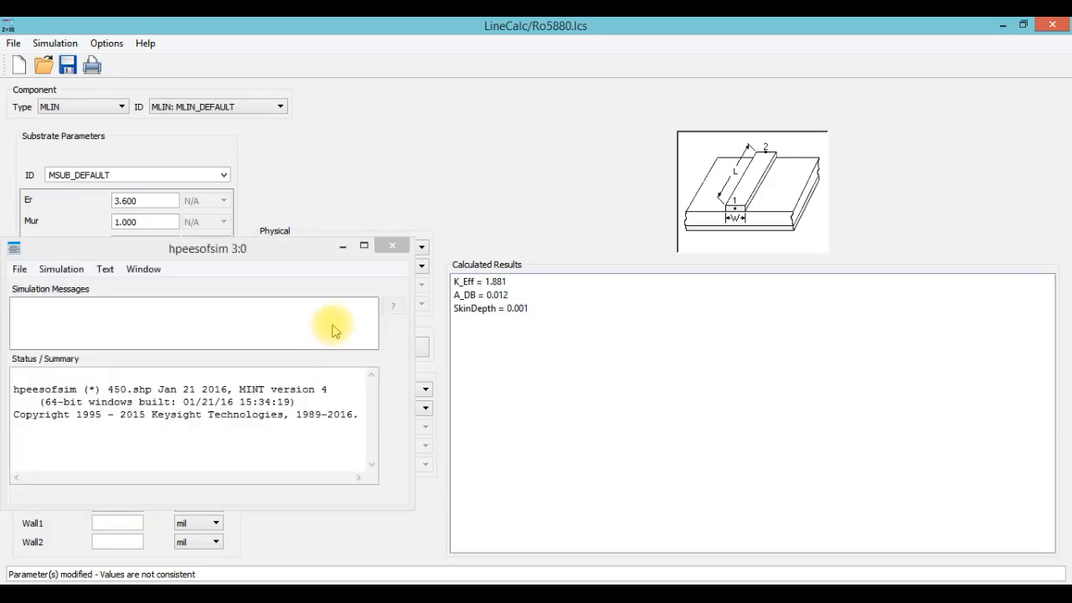
pyautogui.rightClick(331, 251)
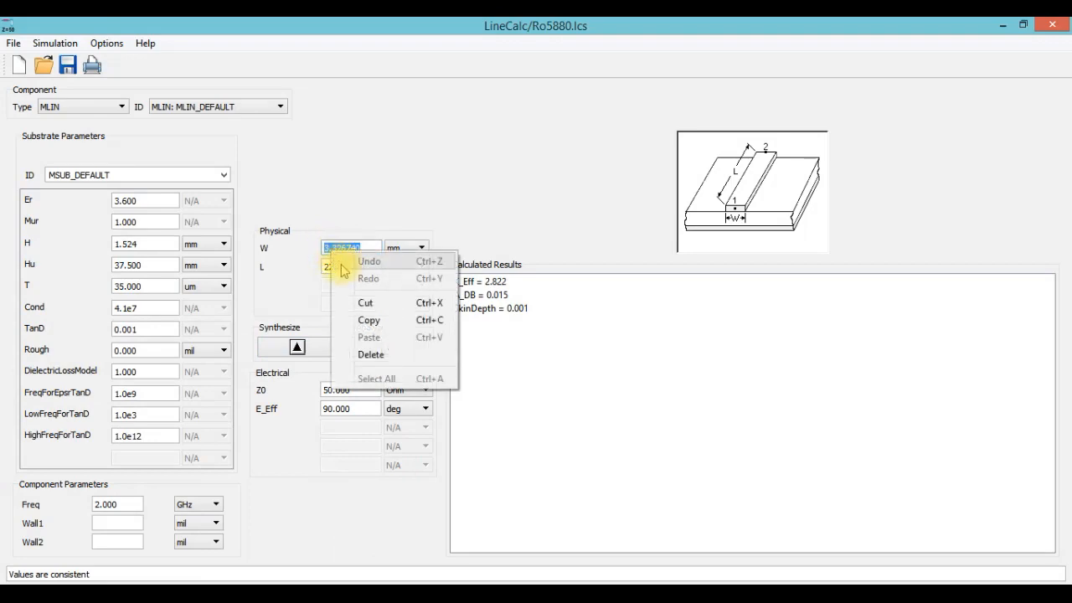
pyautogui.click(360, 320)
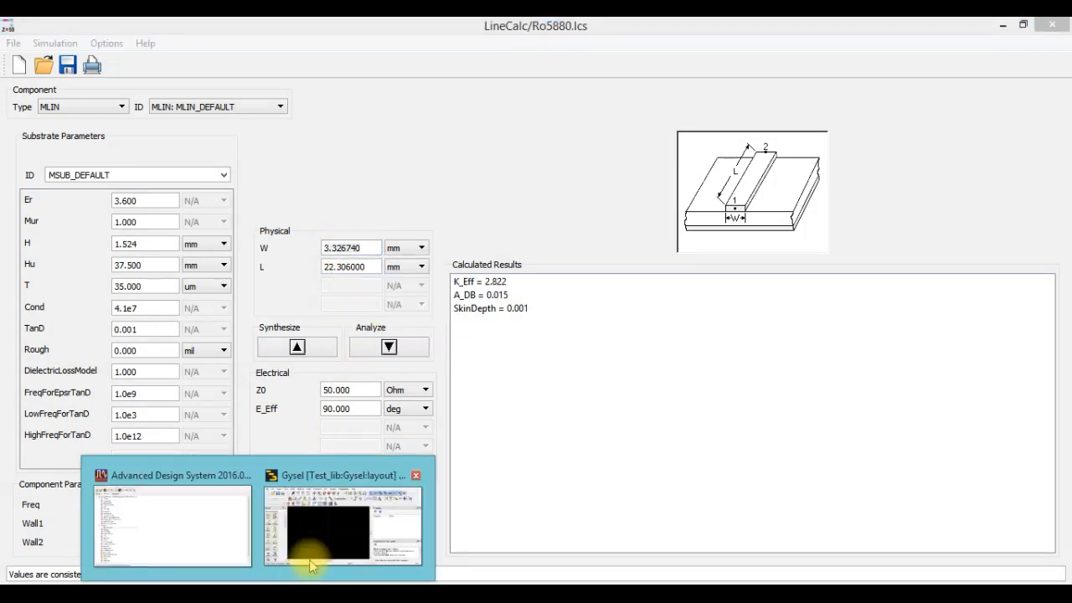
# Step: Switch to the Gysel layout and draw a rectangle about 4.59 mm wide and 1.75 mm high on the cond layer
pyautogui.click(306, 558)
pyautogui.click(777, 52)
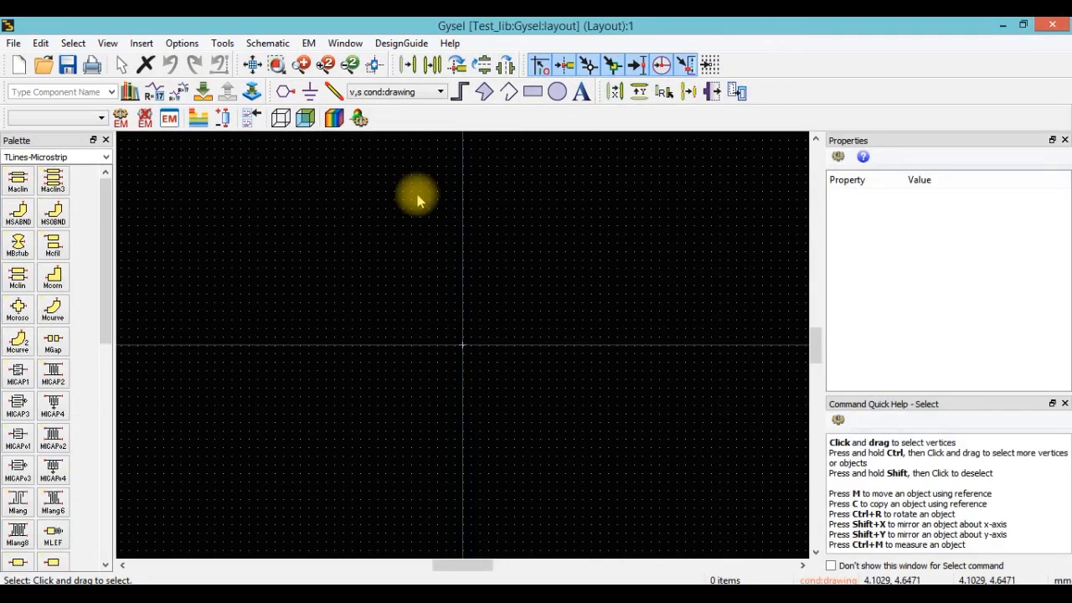
pyautogui.click(533, 91)
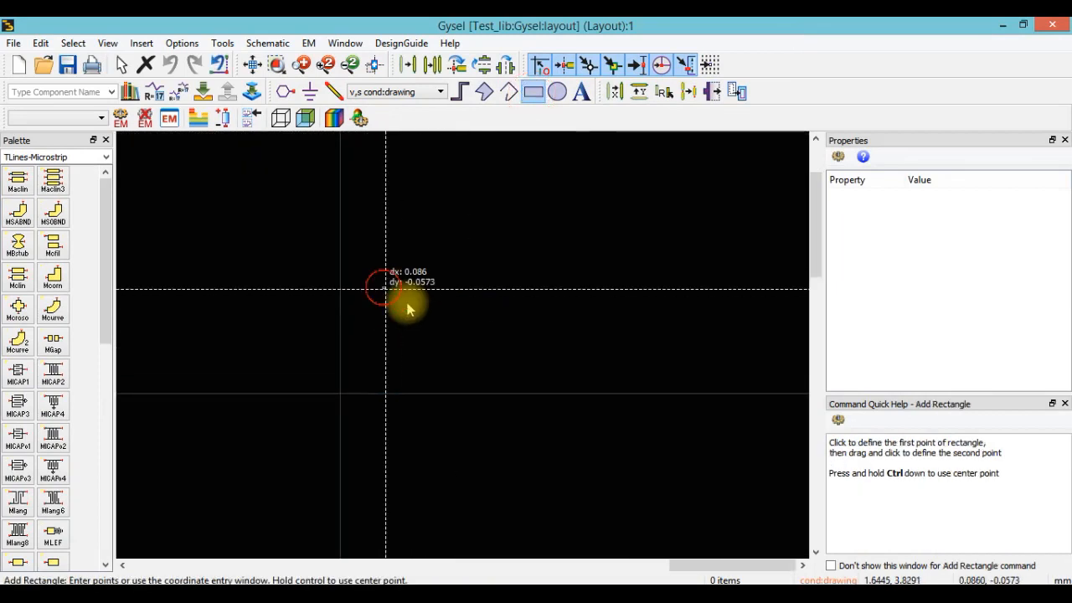
pyautogui.click(382, 287)
pyautogui.click(509, 334)
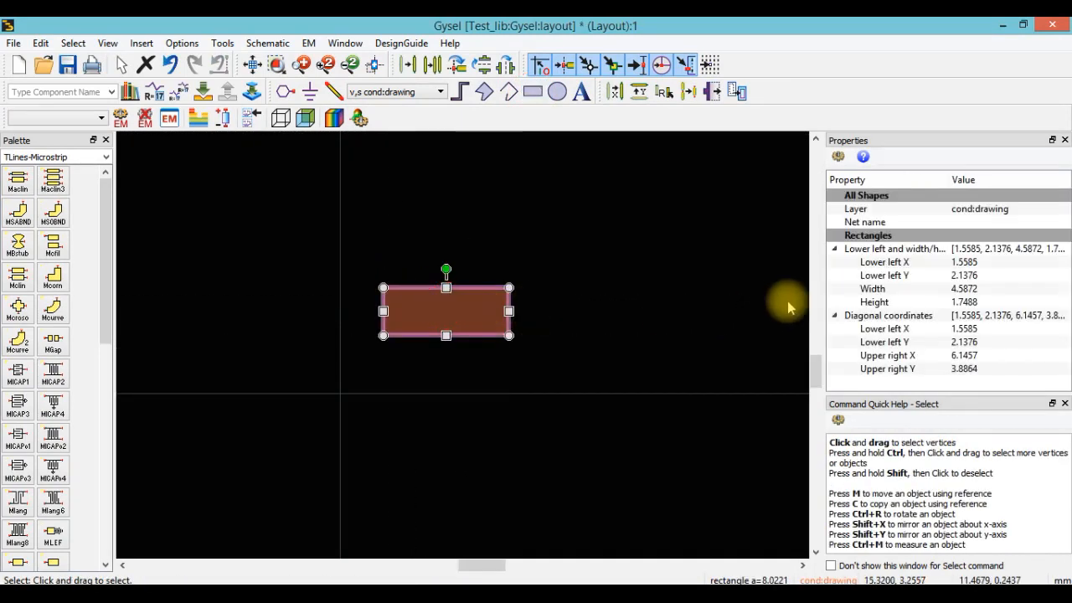
# Step: Set the rectangle's height to the copied 3.326740 mm and its width to 6 mm
pyautogui.click(971, 302)
pyautogui.rightClick(963, 303)
pyautogui.click(998, 390)
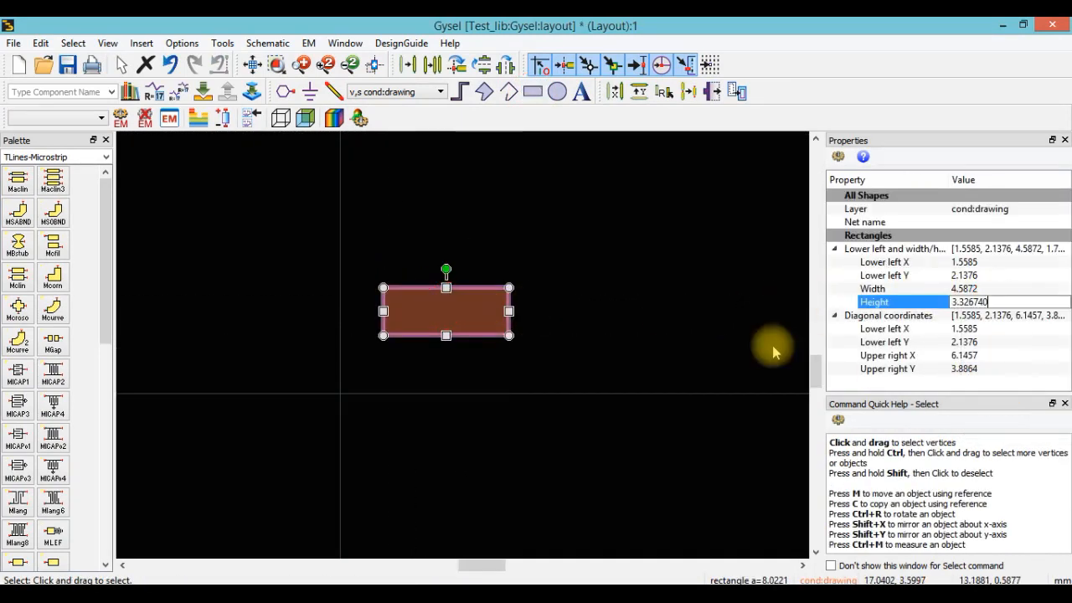
pyautogui.click(687, 337)
pyautogui.scroll(-2, 554, 337)
pyautogui.click(325, 333)
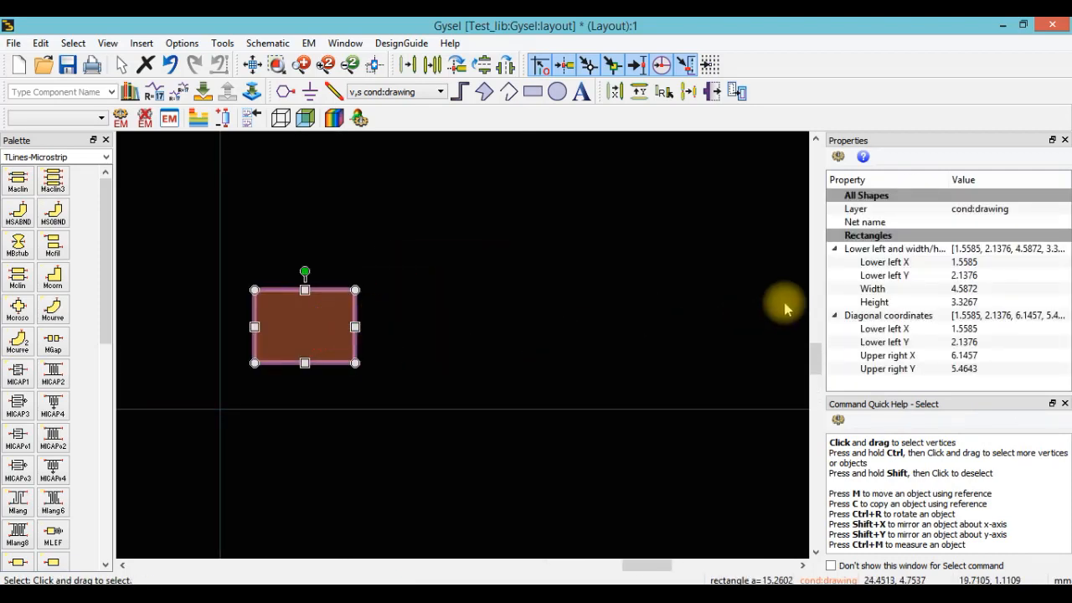
pyautogui.click(967, 288)
pyautogui.write('6')
pyautogui.click(494, 352)
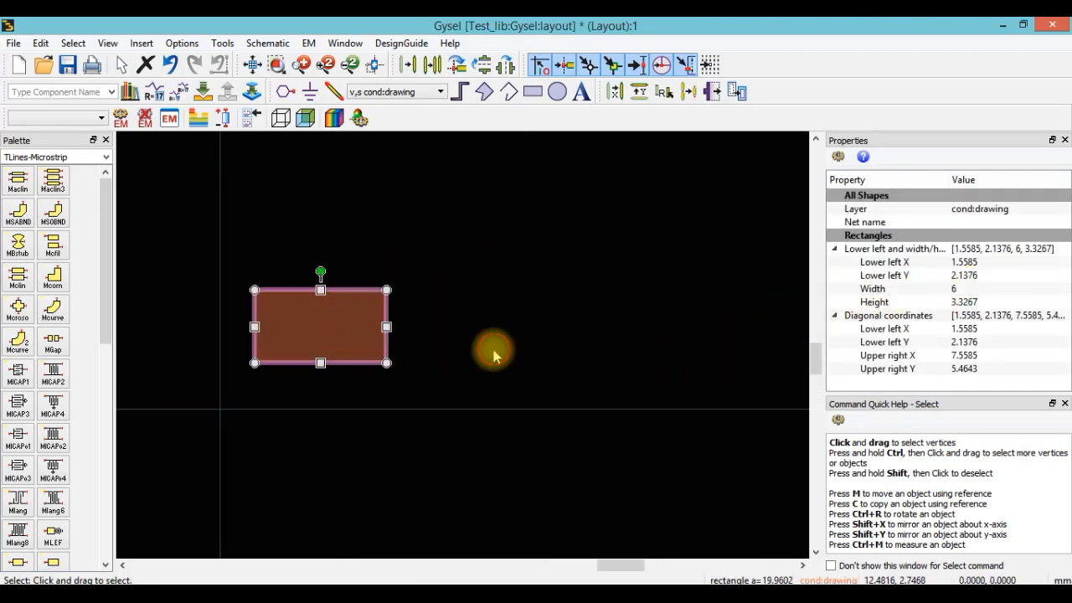
# Step: Draw a second, tall and narrow rectangle on the cond layer, separate from and to the right of the first one
pyautogui.click(532, 91)
pyautogui.click(451, 211)
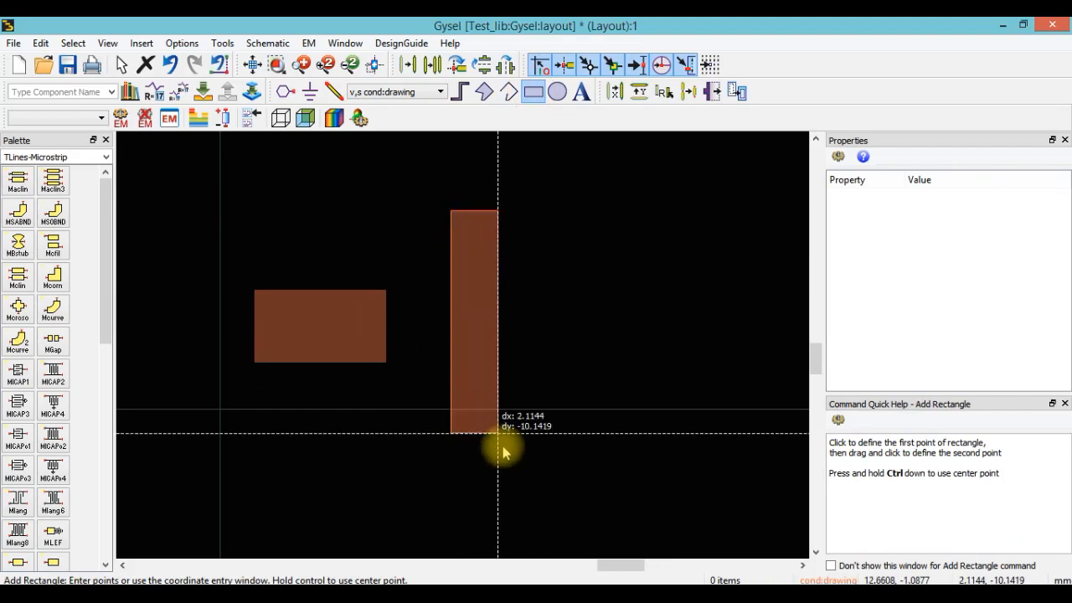
pyautogui.click(501, 475)
pyautogui.press('Escape')
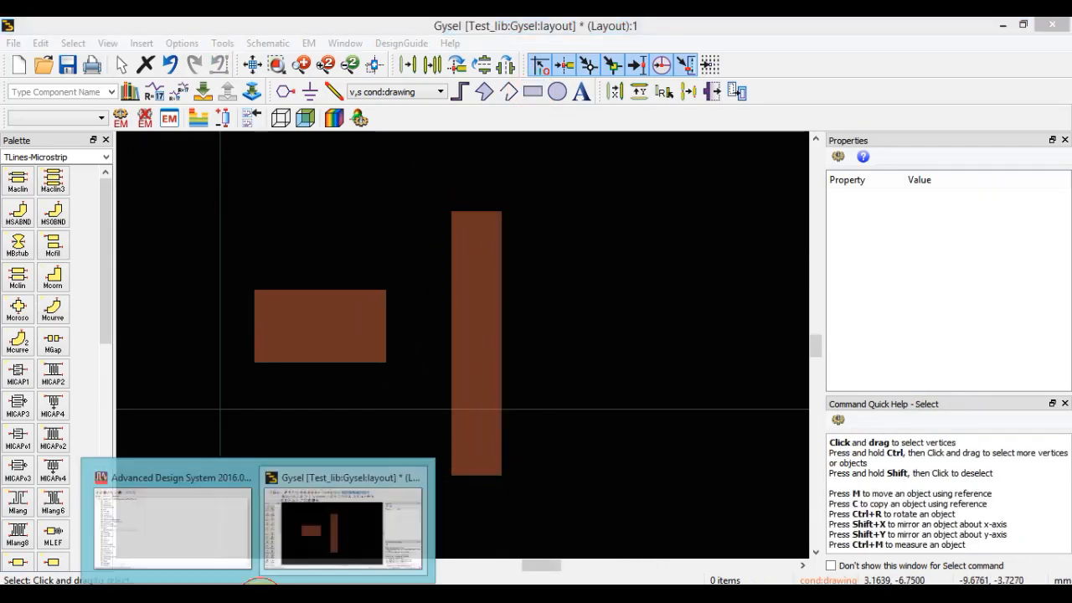
# Step: Switch to LineCalc, synthesize the line for a Z0 of 70.71 Ohm and copy its calculated width W
pyautogui.click(303, 591)
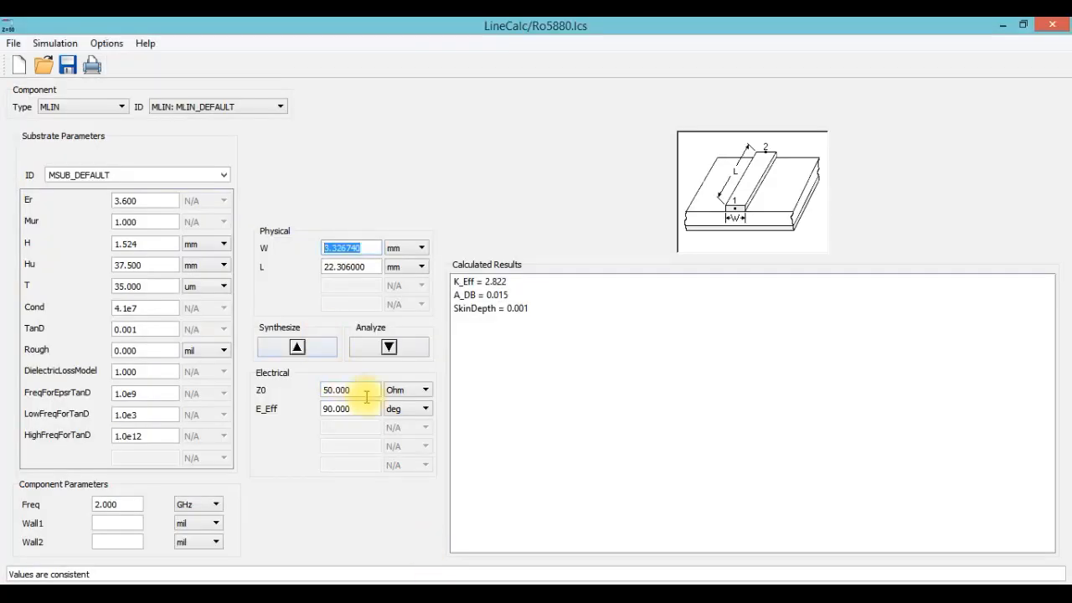
pyautogui.doubleClick(366, 392)
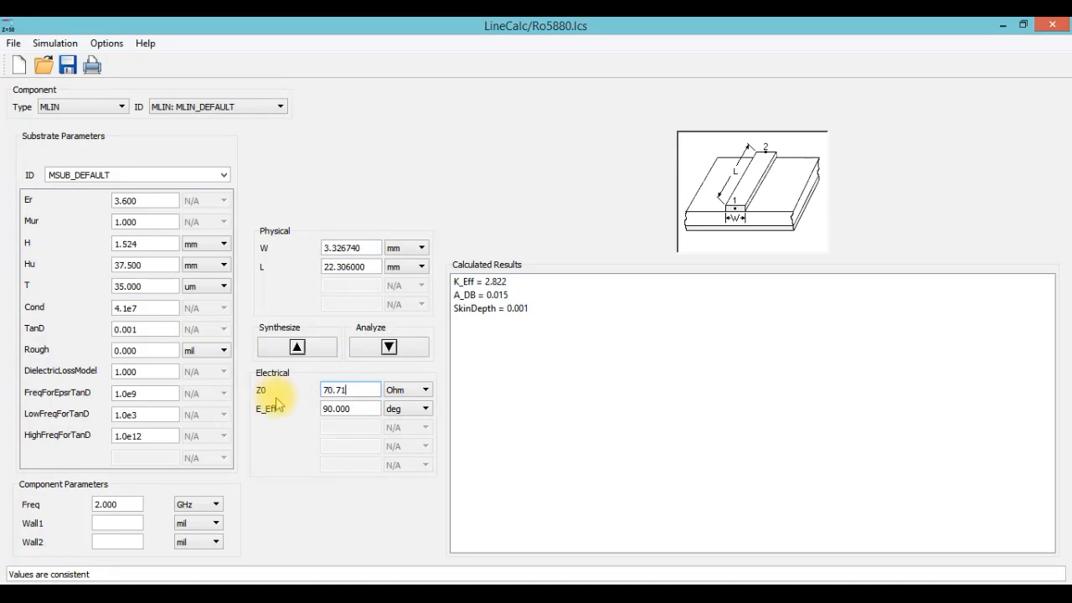
pyautogui.click(322, 359)
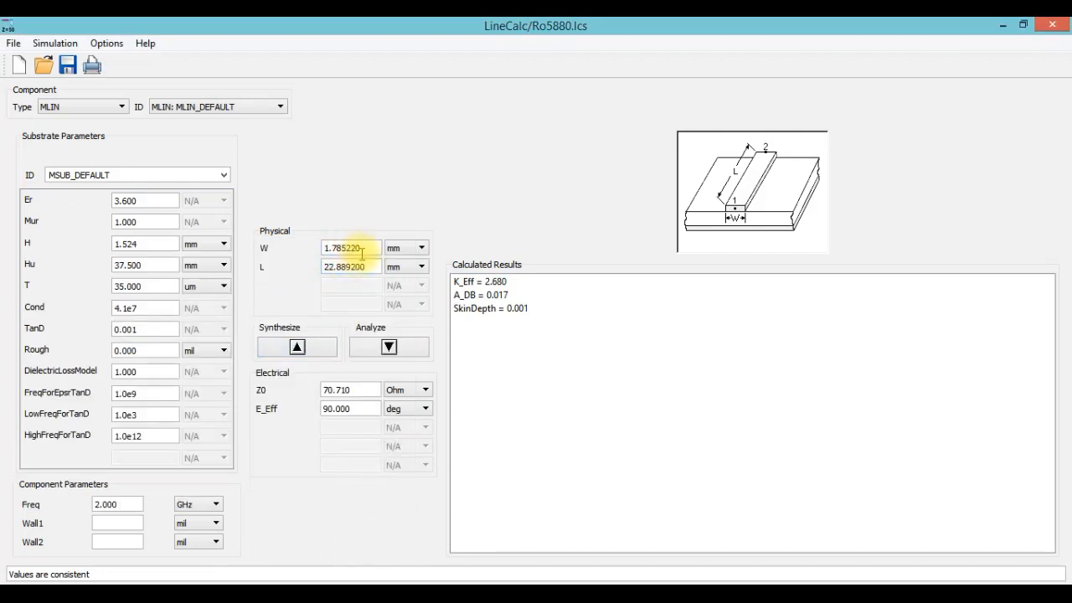
pyautogui.rightClick(336, 249)
pyautogui.click(360, 317)
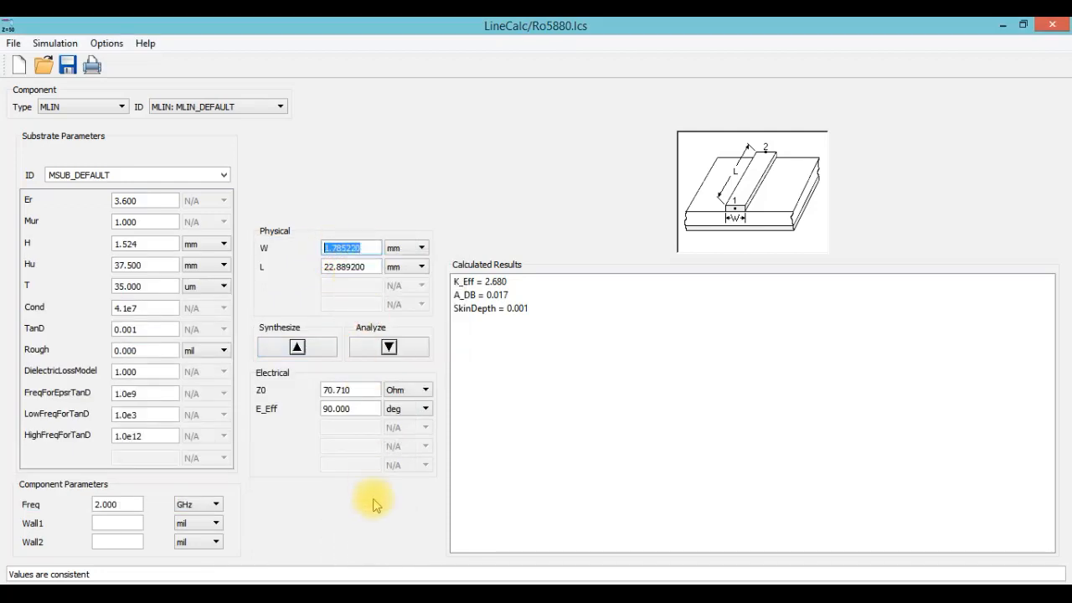
# Step: Switch to the Gysel layout and set the tall rectangle's width to the copied 1.785220 mm and its height to 11 mm
pyautogui.click(441, 598)
pyautogui.click(465, 341)
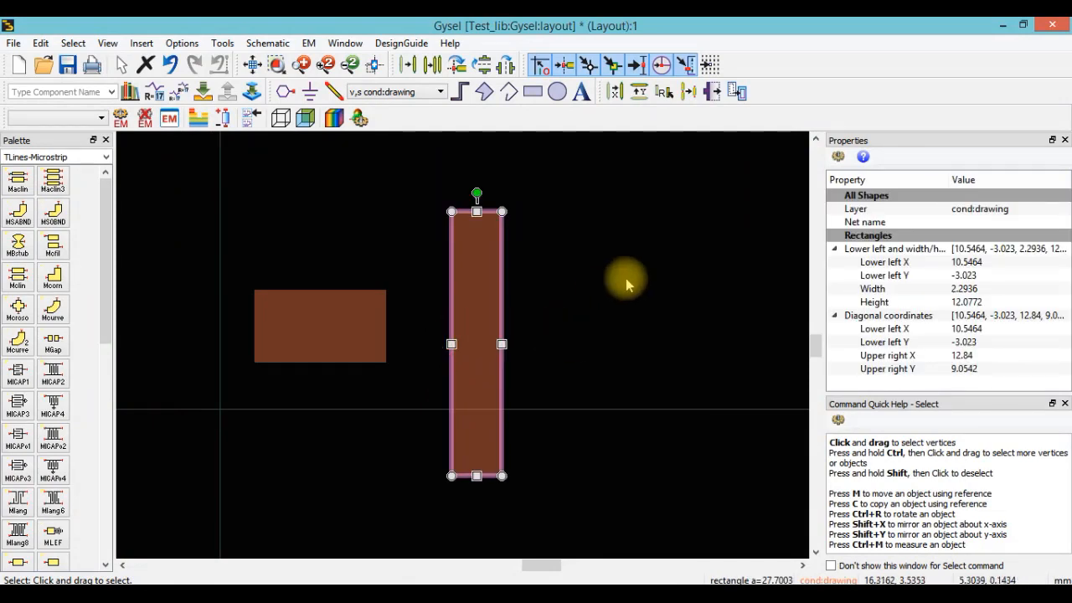
pyautogui.doubleClick(975, 288)
pyautogui.rightClick(1001, 290)
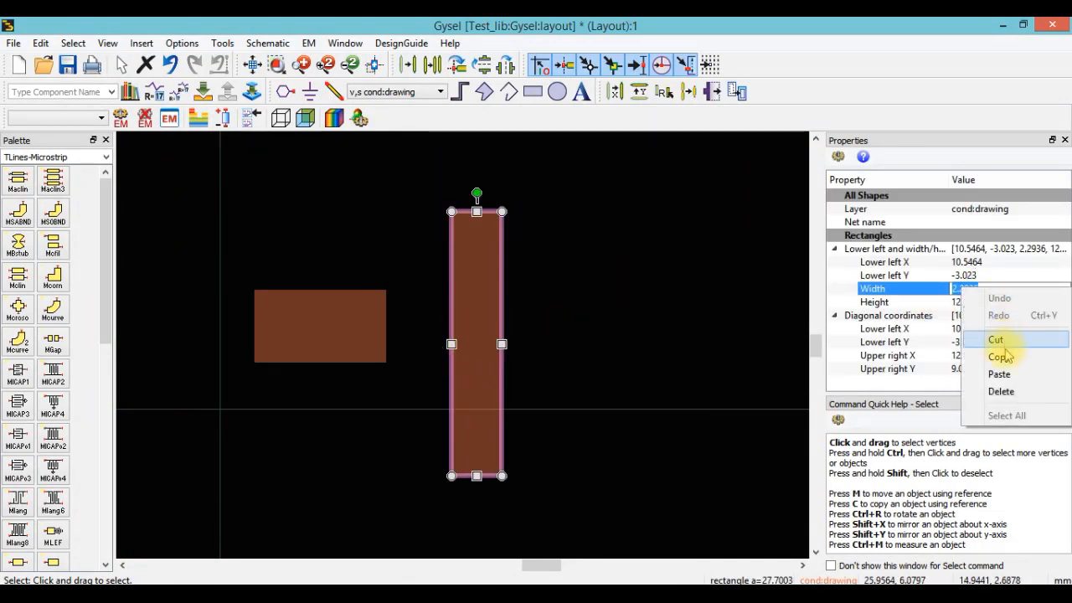
pyautogui.click(1001, 373)
pyautogui.click(704, 293)
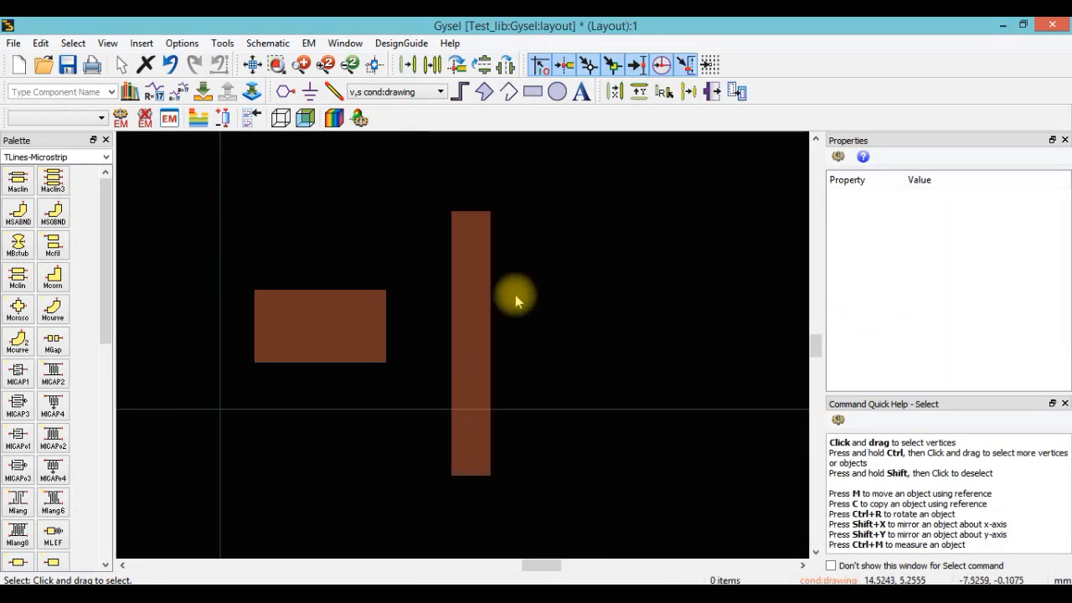
pyautogui.click(471, 318)
pyautogui.doubleClick(976, 301)
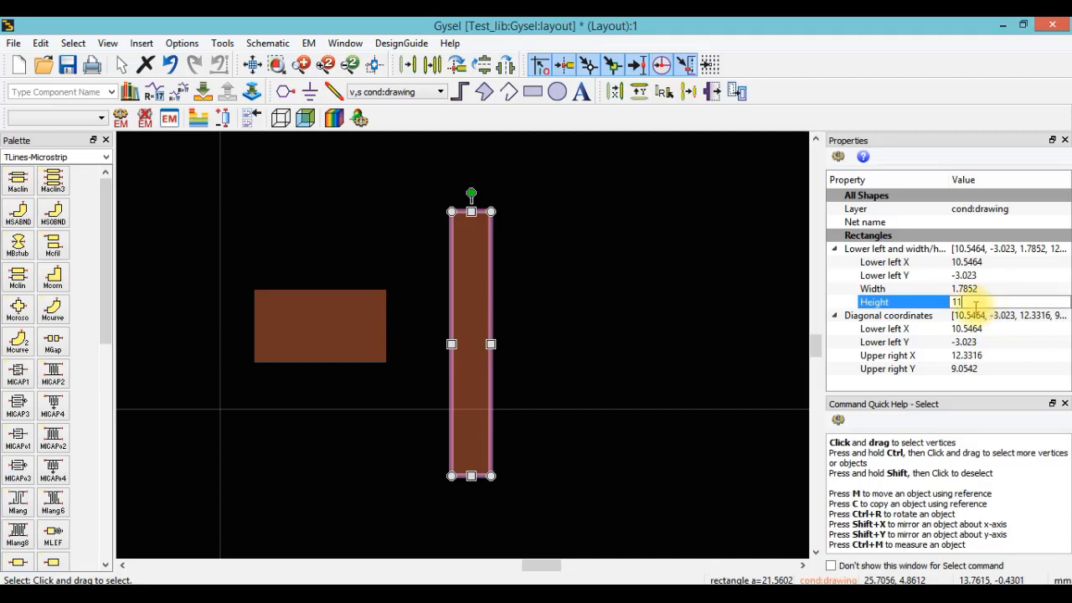
pyautogui.click(657, 358)
# Step: Move the tall strip by its lower-left corner onto the midpoint of the feed rectangle's right edge
pyautogui.scroll(-2, 488, 341)
pyautogui.click(405, 63)
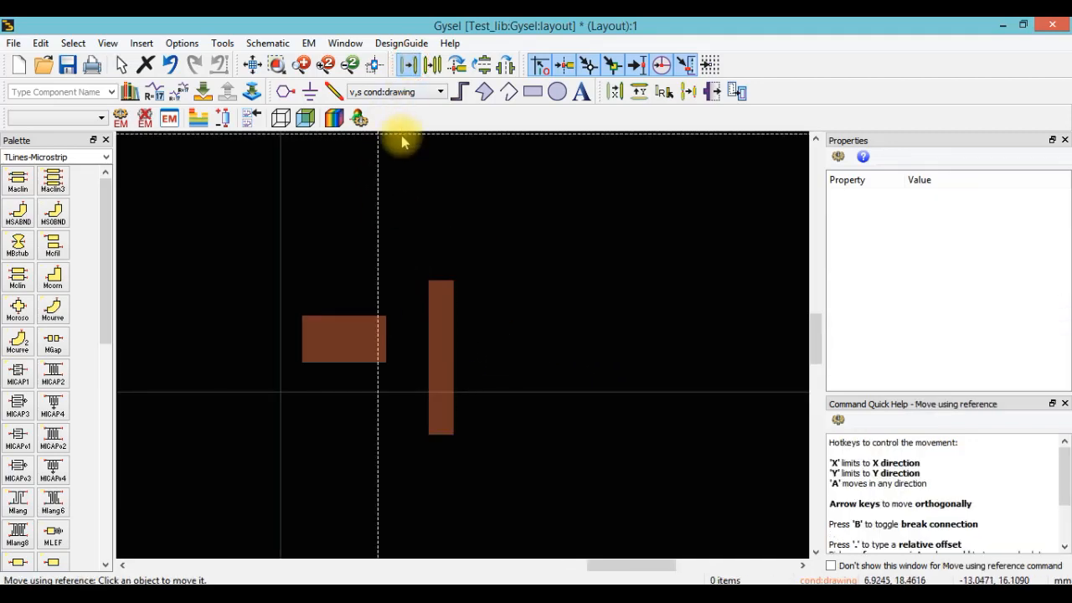
pyautogui.press('Escape')
pyautogui.click(433, 323)
pyautogui.click(402, 62)
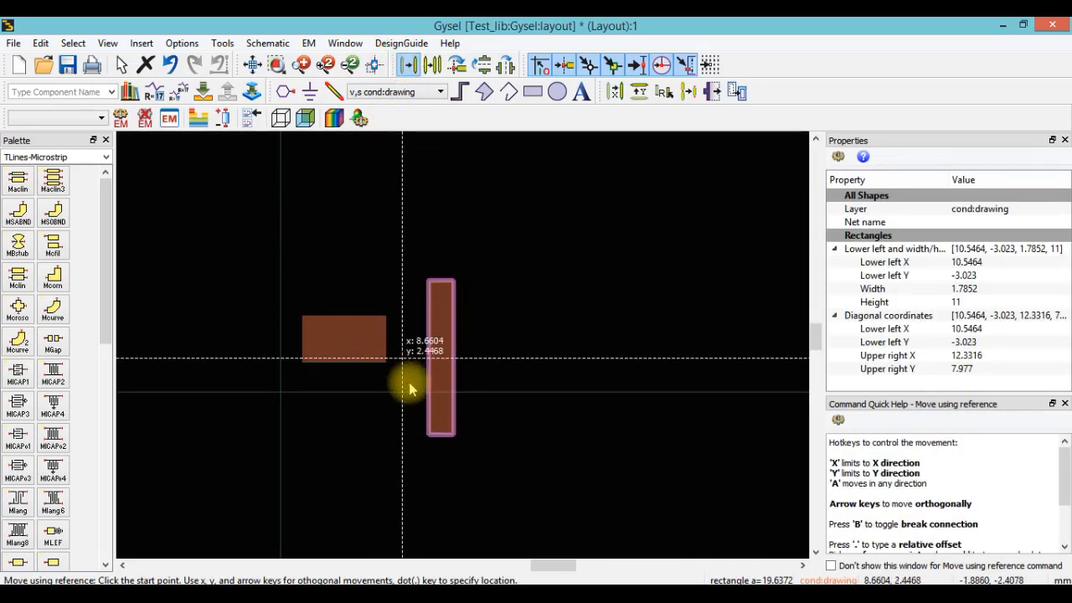
pyautogui.click(429, 434)
pyautogui.click(389, 345)
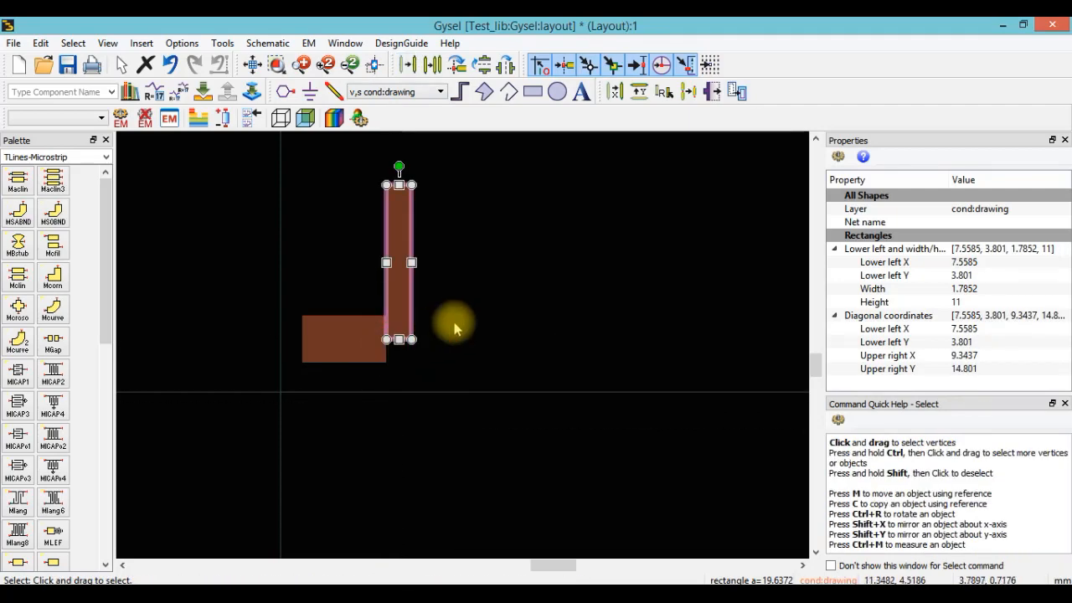
# Step: Copy the vertical strip, paste the duplicate above and to its right, and rotate the duplicate to horizontal
pyautogui.rightClick(367, 295)
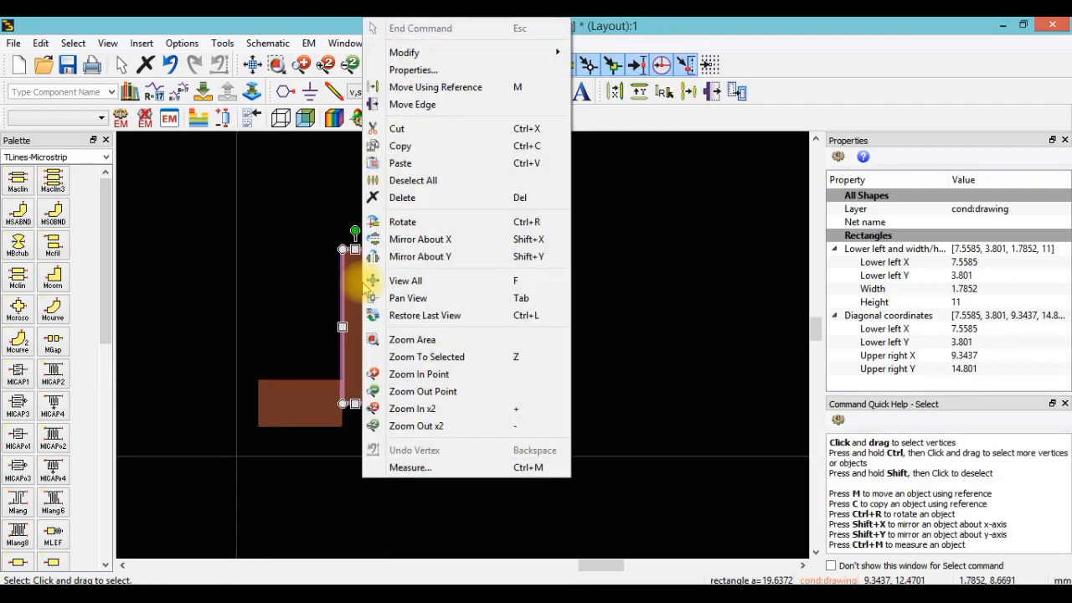
pyautogui.click(394, 185)
pyautogui.rightClick(400, 188)
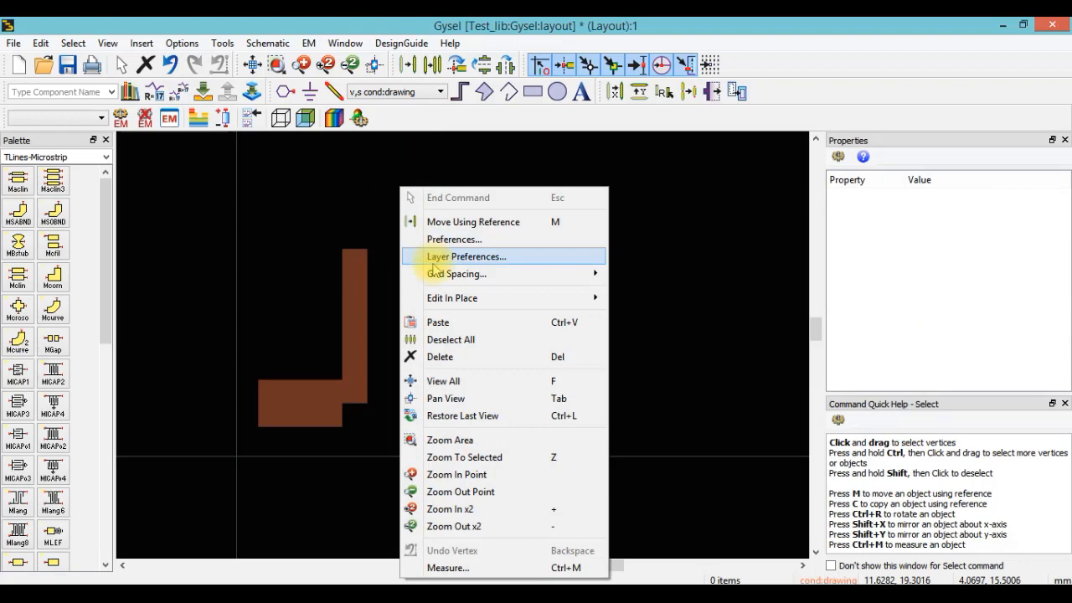
pyautogui.click(438, 321)
pyautogui.click(439, 263)
pyautogui.hotkey('ctrl', 'r')
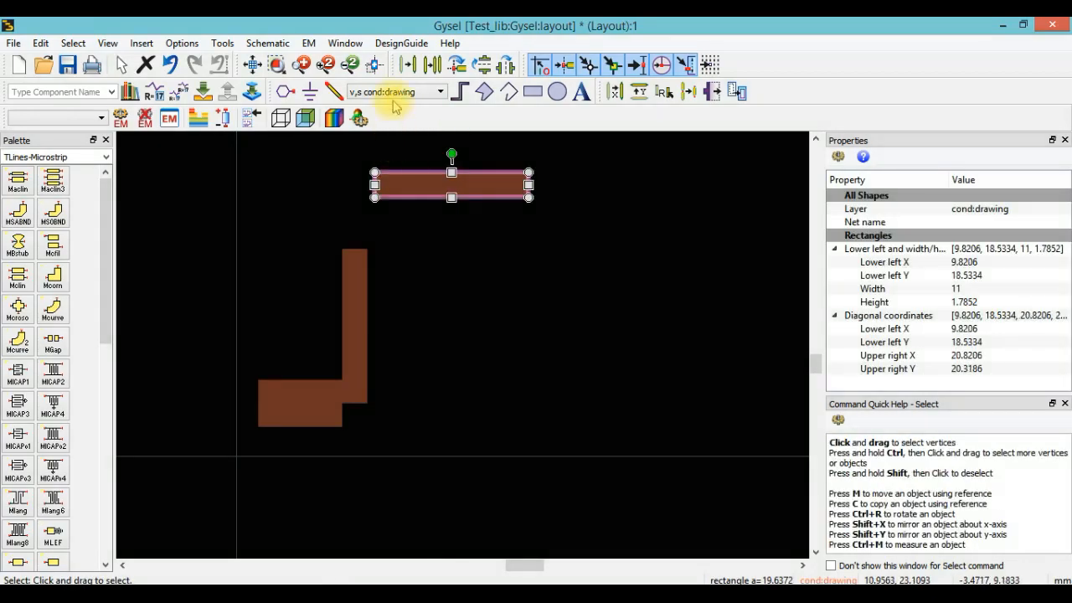
# Step: Move the horizontal strip by its lower-left corner onto the vertical strip's upper-right corner
pyautogui.press('m')
pyautogui.click(374, 194)
pyautogui.click(368, 249)
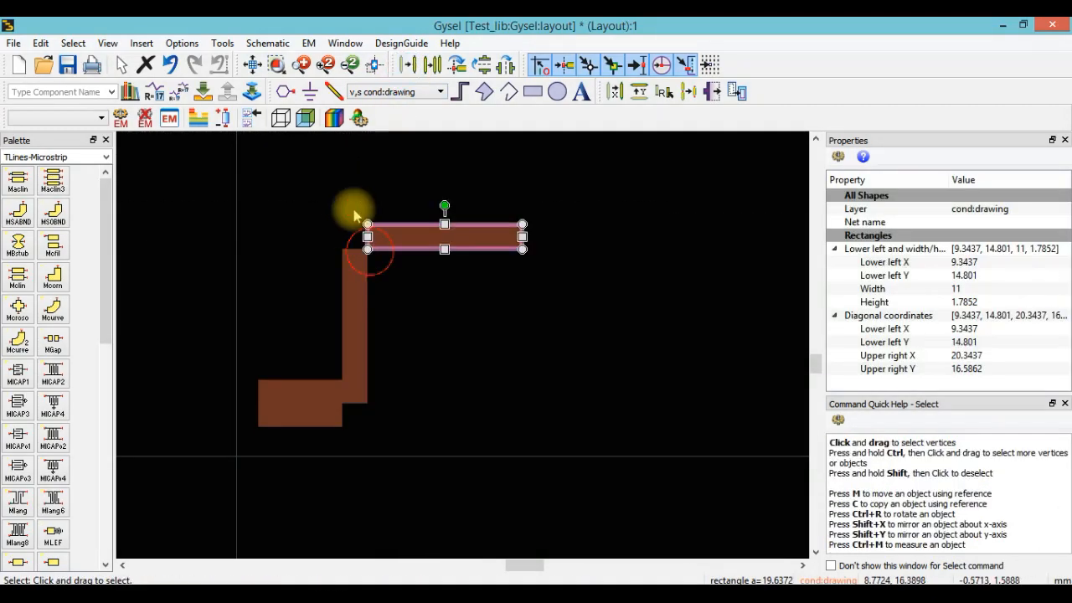
pyautogui.click(353, 210)
# Step: Draw a triangular polygon on the cond layer to form a mitred corner between the vertical and horizontal strips
pyautogui.click(484, 92)
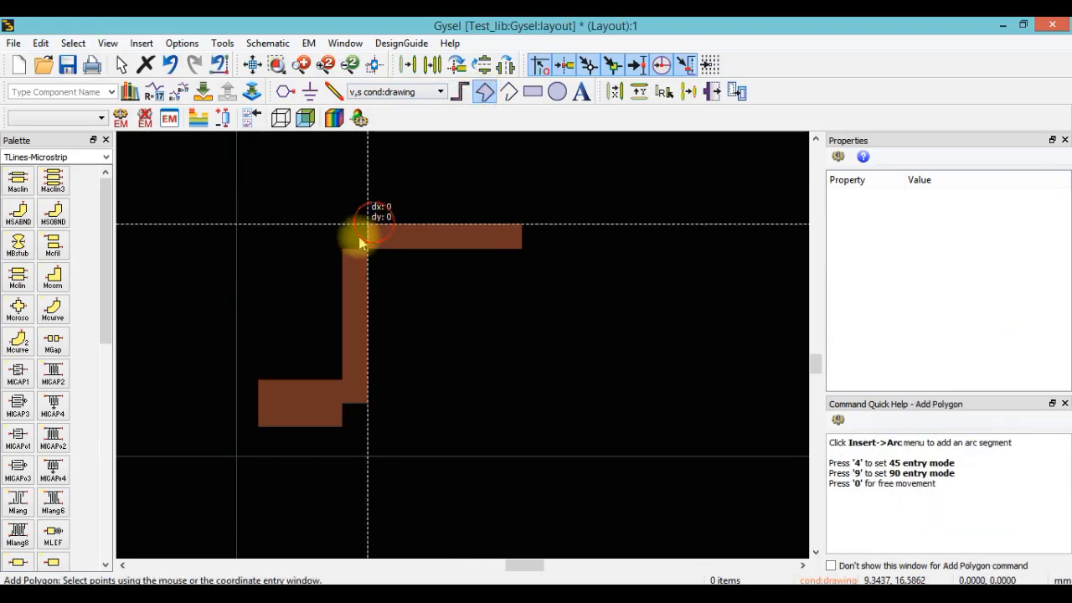
pyautogui.click(341, 248)
pyautogui.click(366, 249)
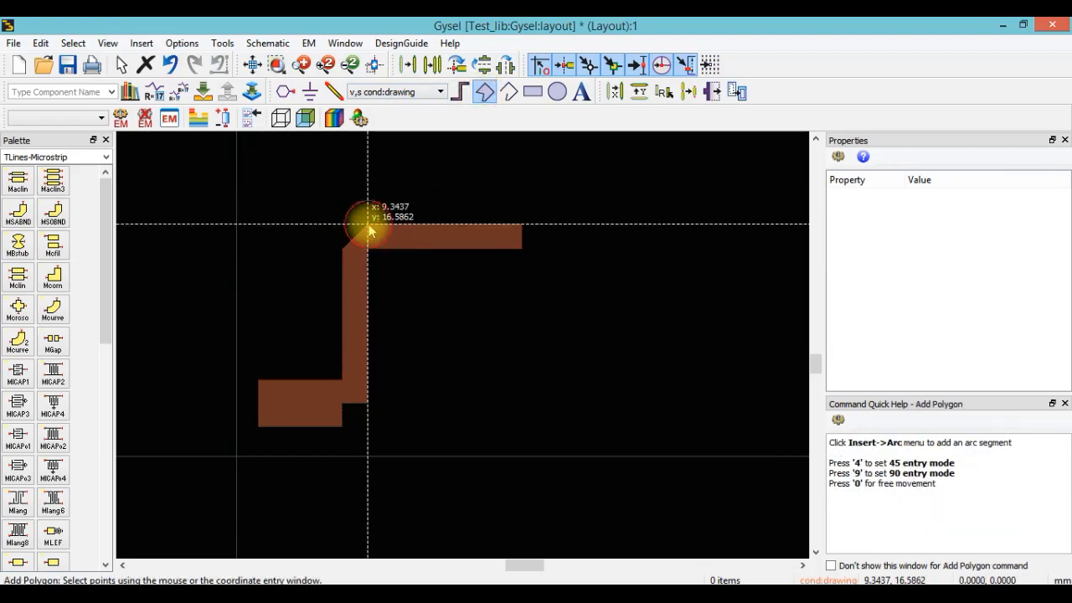
pyautogui.doubleClick(369, 224)
# Step: Measure the bent line along its centreline from the free end to the feed and compare it with LineCalc's length L
pyautogui.rightClick(455, 323)
pyautogui.click(484, 395)
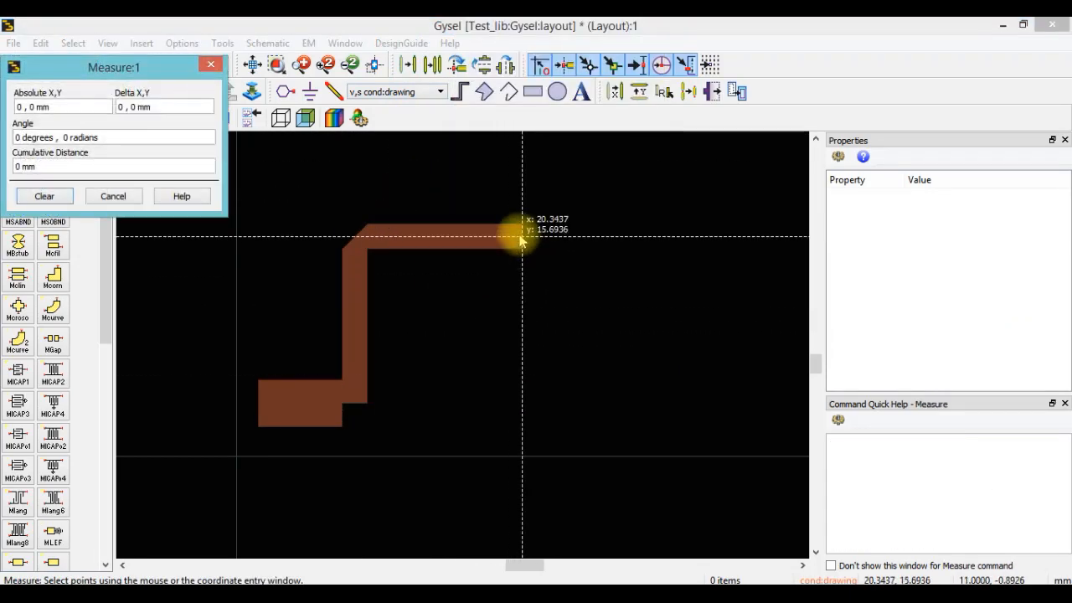
pyautogui.click(521, 240)
pyautogui.click(368, 239)
pyautogui.click(356, 251)
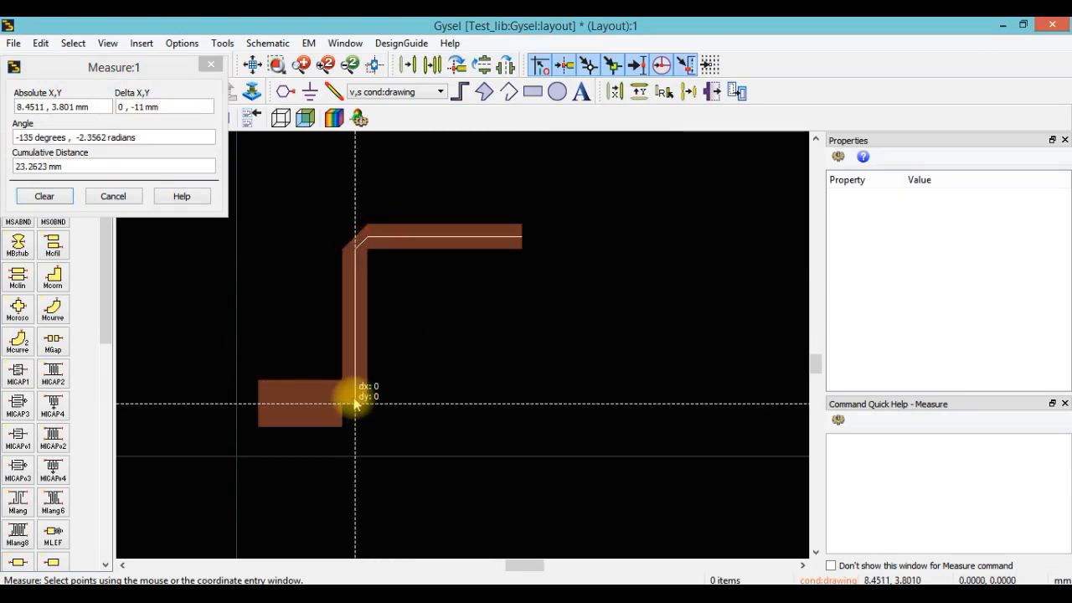
pyautogui.press('Escape')
pyautogui.click(452, 594)
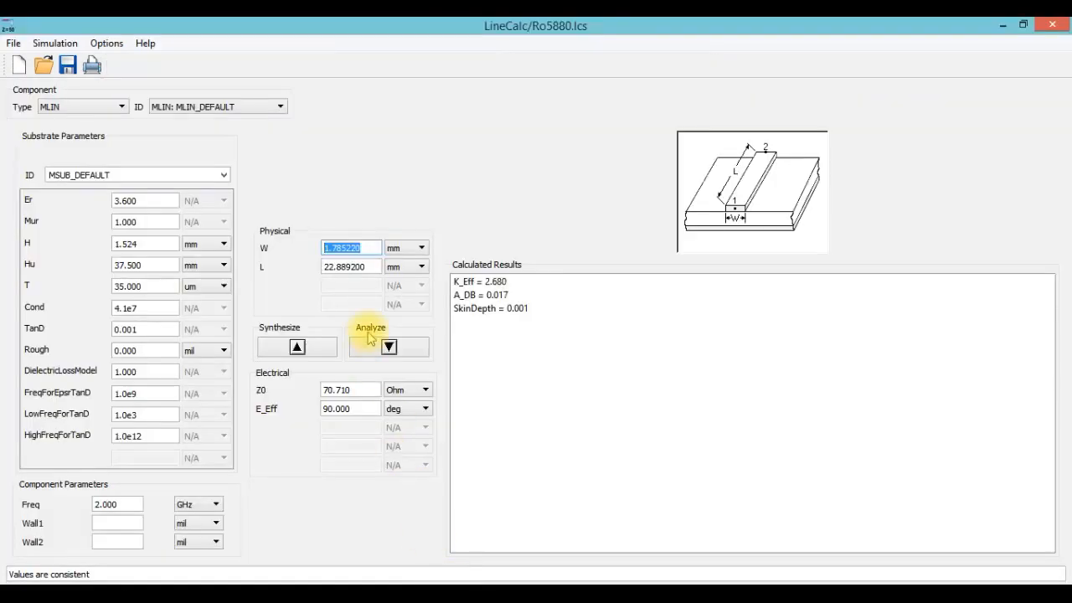
pyautogui.doubleClick(333, 268)
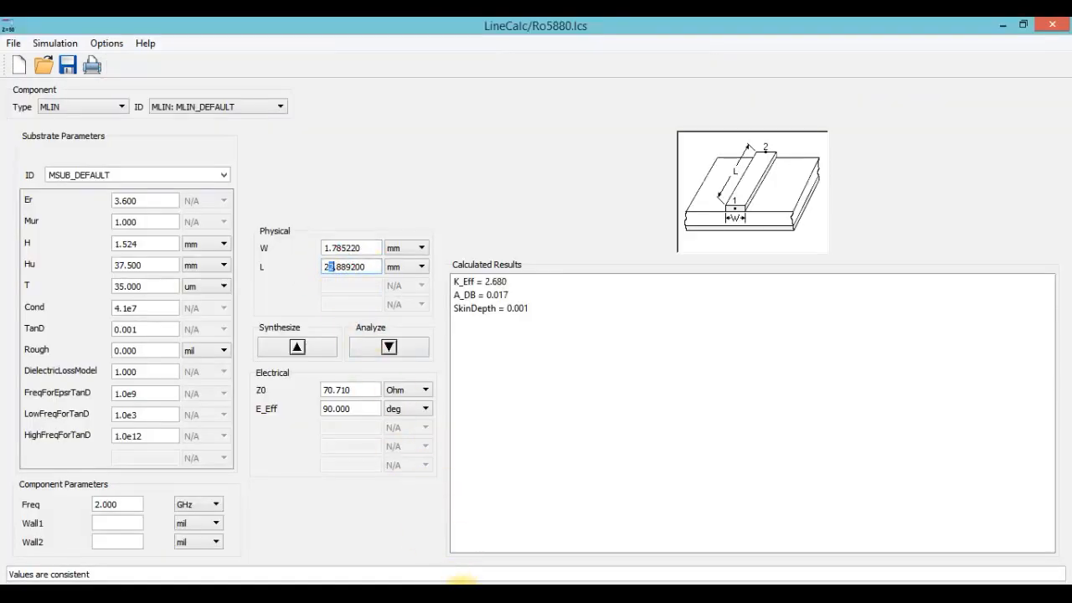
pyautogui.click(461, 595)
# Step: Shorten the upper horizontal strip from its free end to a width of about 10.63 mm
pyautogui.click(506, 238)
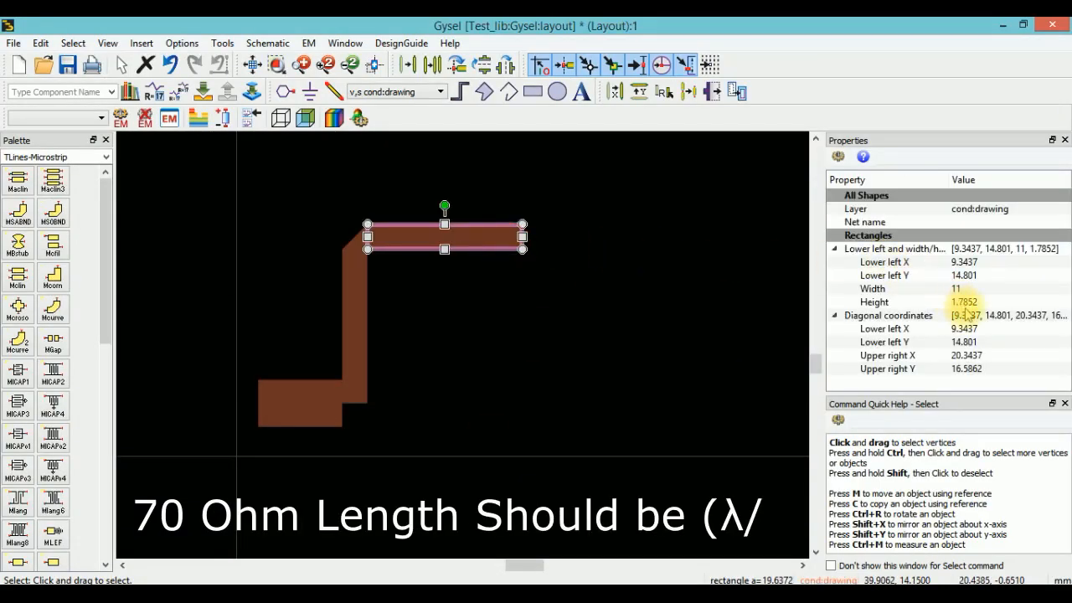
pyautogui.click(614, 285)
pyautogui.click(519, 239)
pyautogui.scroll(5, 521, 236)
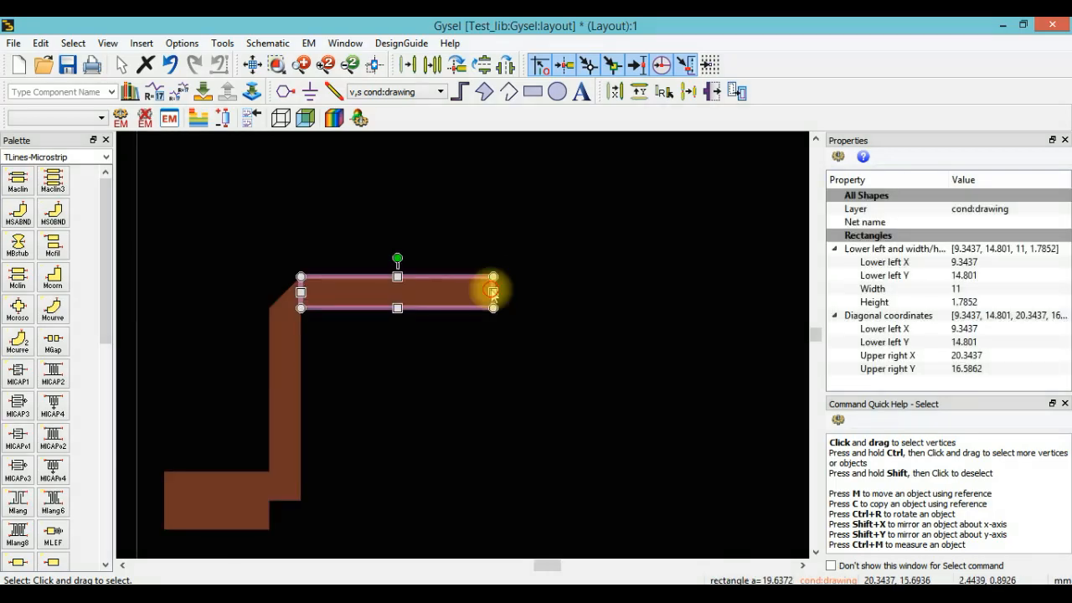
pyautogui.moveTo(471, 349); pyautogui.dragTo(454, 347)
# Step: Remeasure the shortened bent line's centreline from its free end to the feed and check it against LineCalc's length L
pyautogui.rightClick(477, 355)
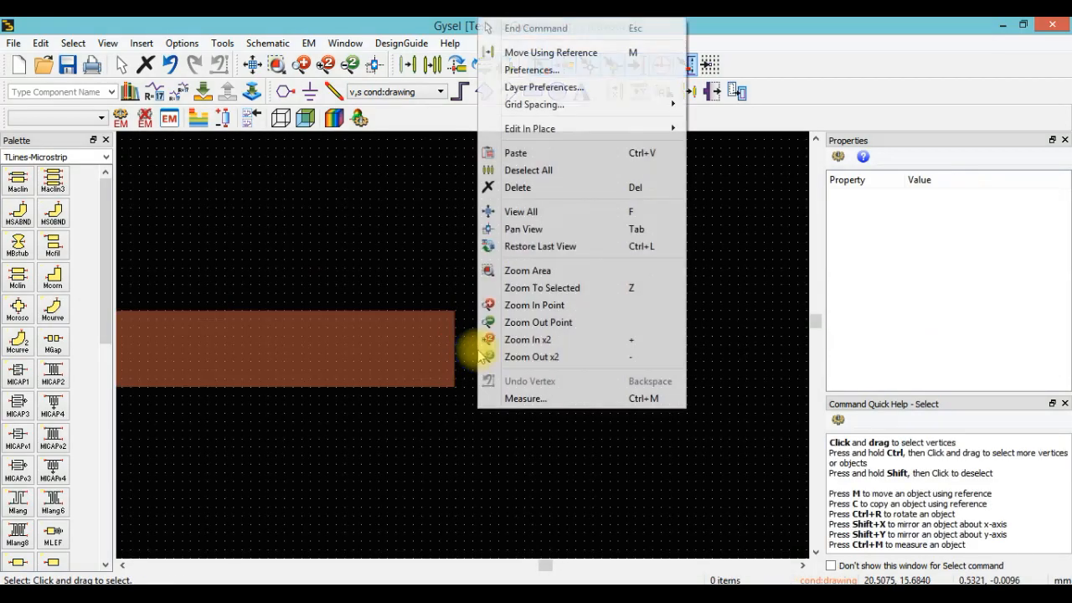
pyautogui.click(507, 394)
pyautogui.click(456, 356)
pyautogui.scroll(-2, 443, 350)
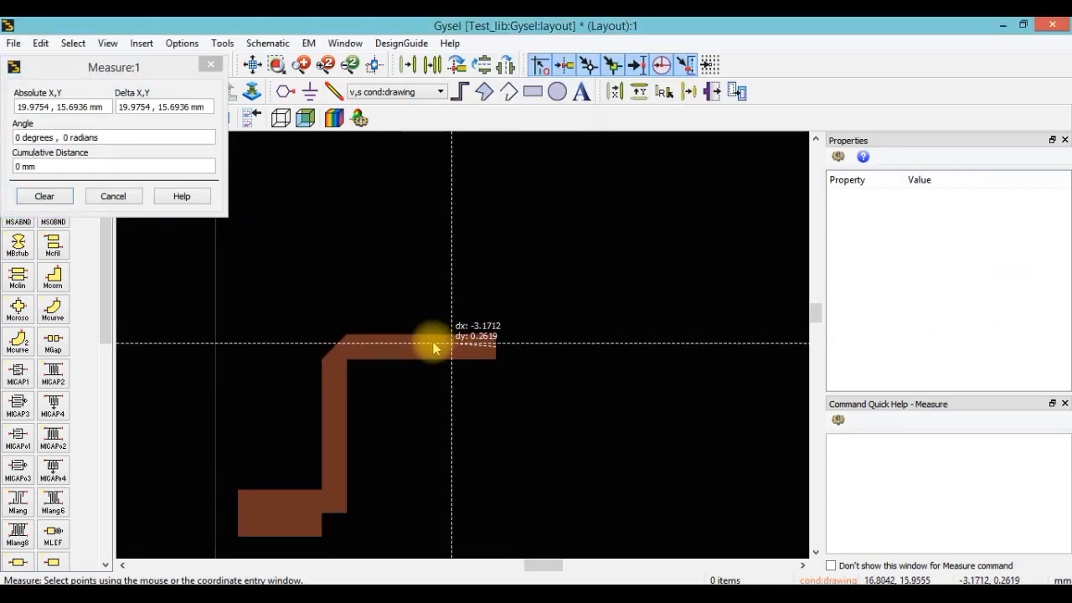
pyautogui.click(347, 347)
pyautogui.click(336, 365)
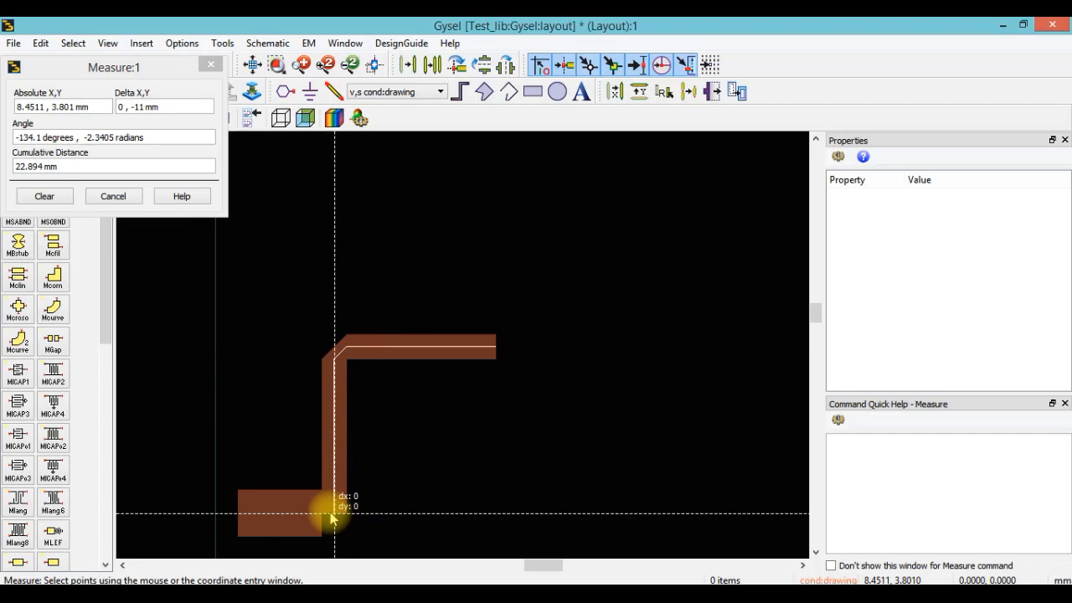
pyautogui.press('Escape')
pyautogui.click(458, 589)
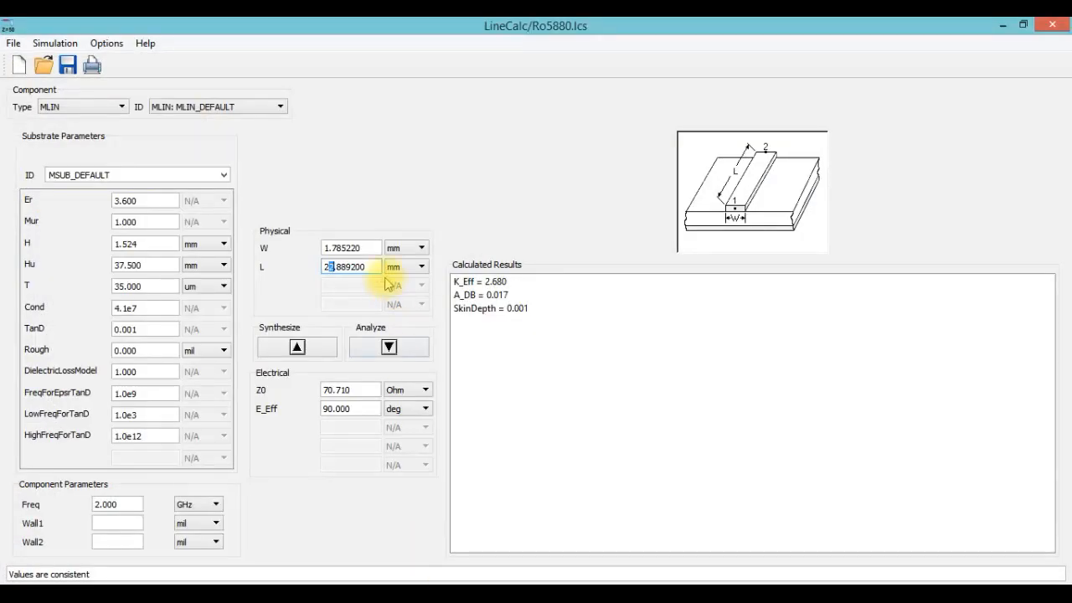
pyautogui.click(445, 589)
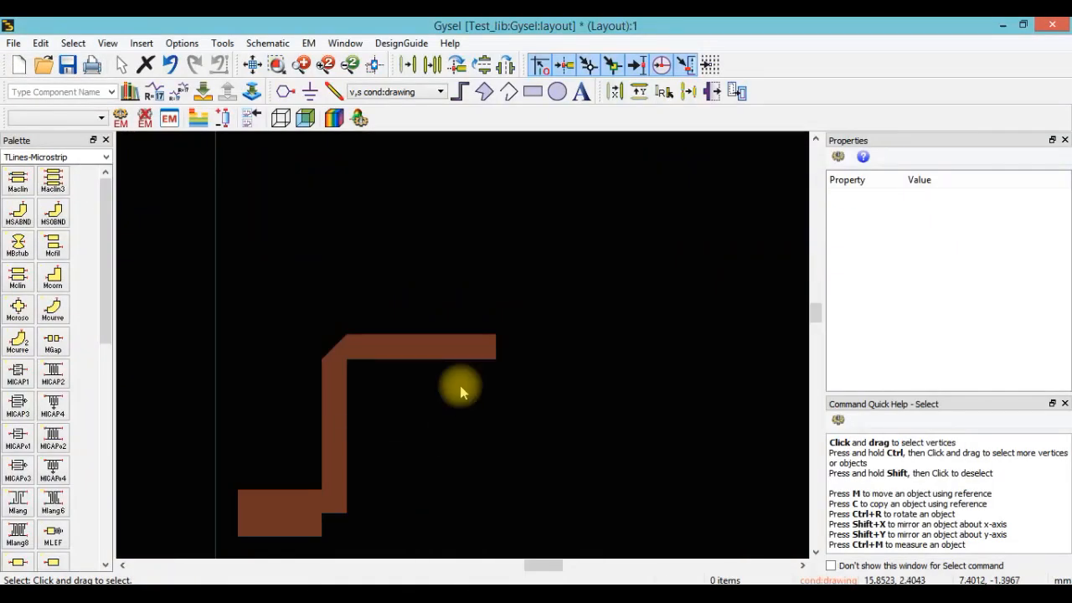
# Step: Select the vertical strip, the horizontal strip and the mitred corner together and copy them
pyautogui.scroll(-2, 457, 378)
pyautogui.scroll(2, 451, 367)
pyautogui.click(439, 337)
pyautogui.scroll(4, 459, 268)
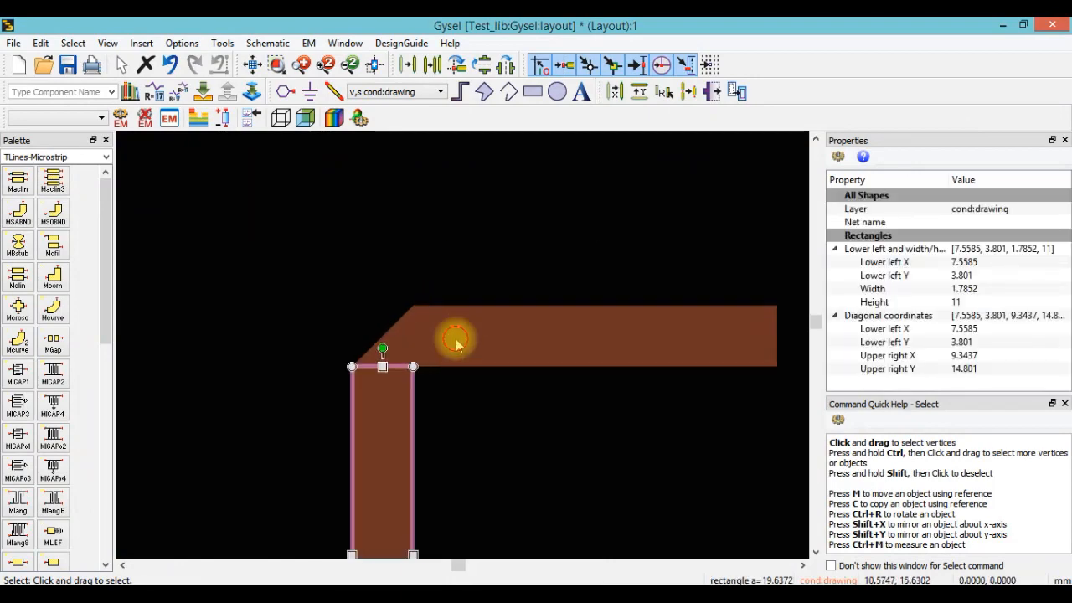
pyautogui.keyDown('ctrl'); pyautogui.click(457, 340); pyautogui.keyUp('ctrl')
pyautogui.keyDown('ctrl'); pyautogui.click(394, 343); pyautogui.keyUp('ctrl')
pyautogui.rightClick(393, 342)
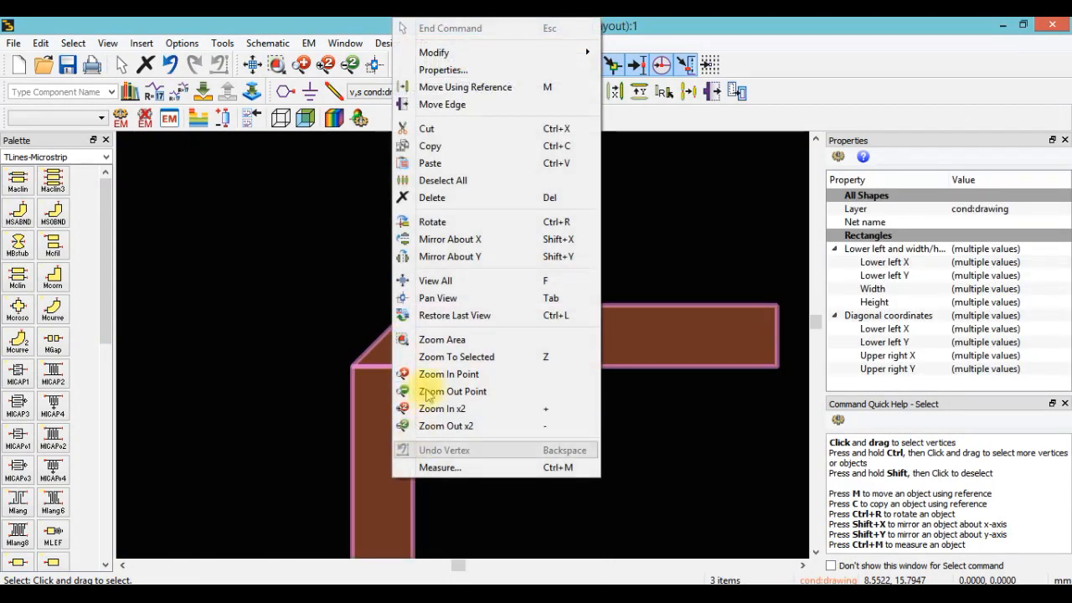
pyautogui.click(433, 150)
# Step: Paste the copied bent line to the right of the original and mirror it about the X axis
pyautogui.scroll(-5, 459, 339)
pyautogui.click(506, 460)
pyautogui.moveTo(619, 437); pyautogui.dragTo(546, 355)
pyautogui.rightClick(546, 355)
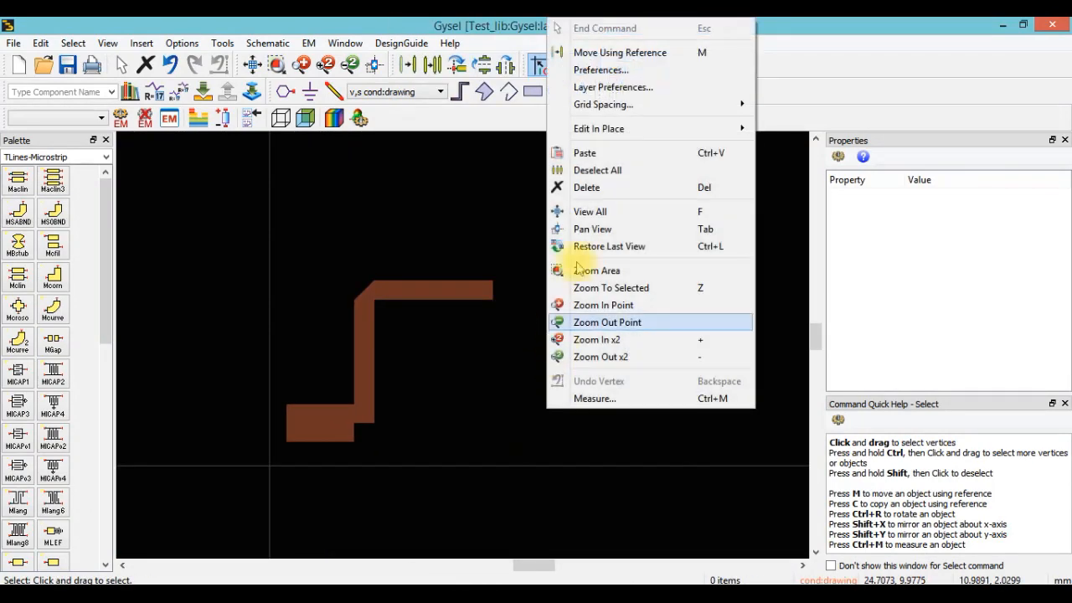
pyautogui.click(576, 151)
pyautogui.click(581, 299)
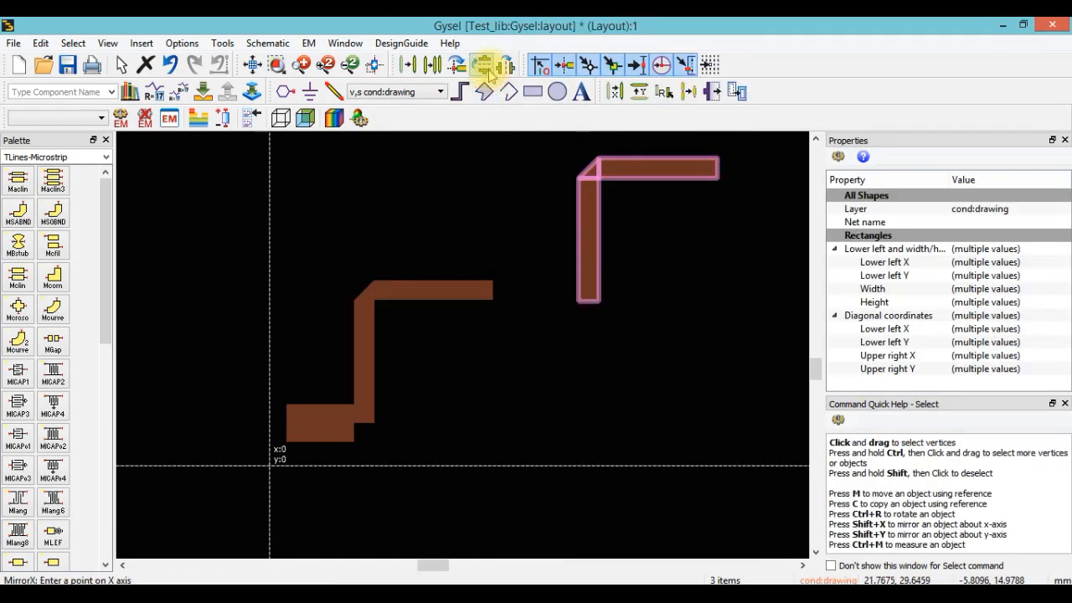
pyautogui.click(581, 241)
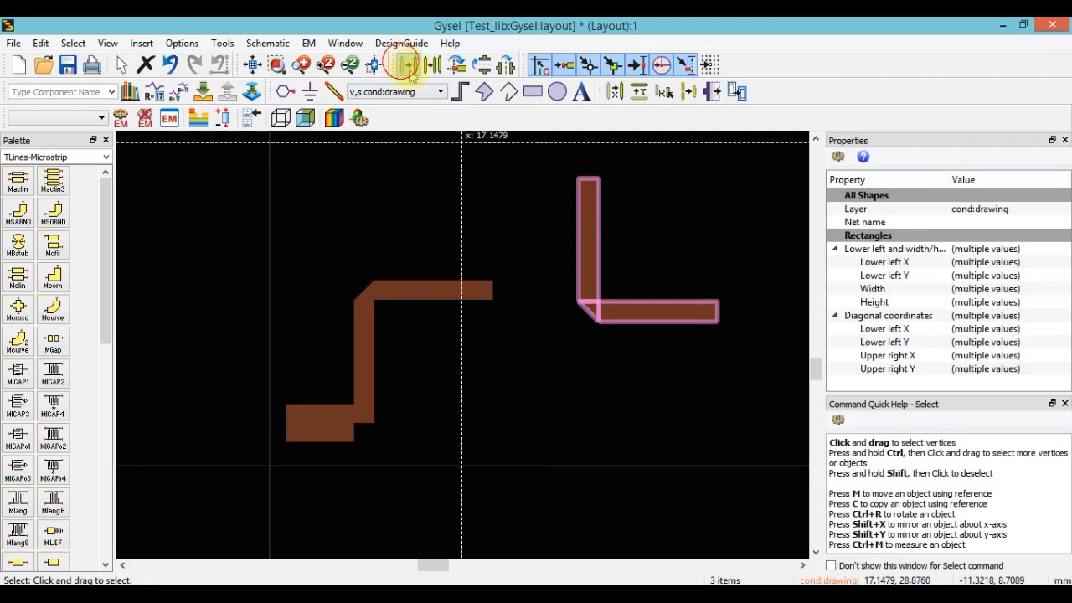
# Step: Move the mirrored bent line by its upper-left corner onto the midpoint of the feed rectangle's right edge
pyautogui.click(407, 64)
pyautogui.click(577, 177)
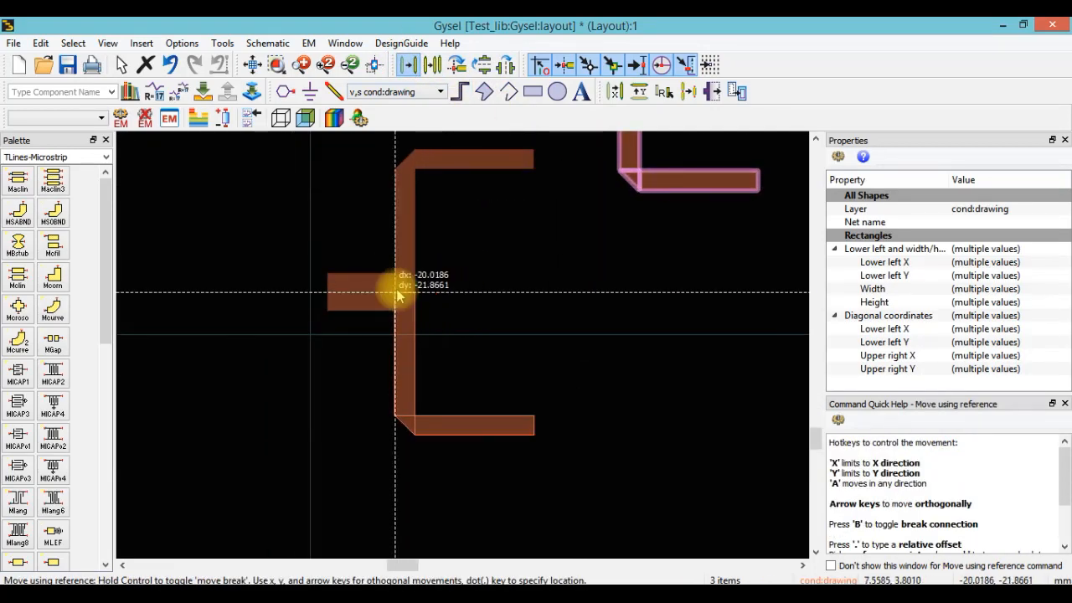
pyautogui.click(400, 293)
pyautogui.click(474, 278)
# Step: Copy the upper horizontal strip and paste the duplicate in the empty area to its right
pyautogui.scroll(-3, 470, 322)
pyautogui.moveTo(466, 318)
pyautogui.mouseDown()
pyautogui.moveTo(364, 355)
pyautogui.moveTo(452, 342)
pyautogui.mouseUp()
pyautogui.scroll(4, 448, 327)
pyautogui.click(439, 285)
pyautogui.moveTo(509, 294); pyautogui.dragTo(431, 305)
pyautogui.rightClick(389, 297)
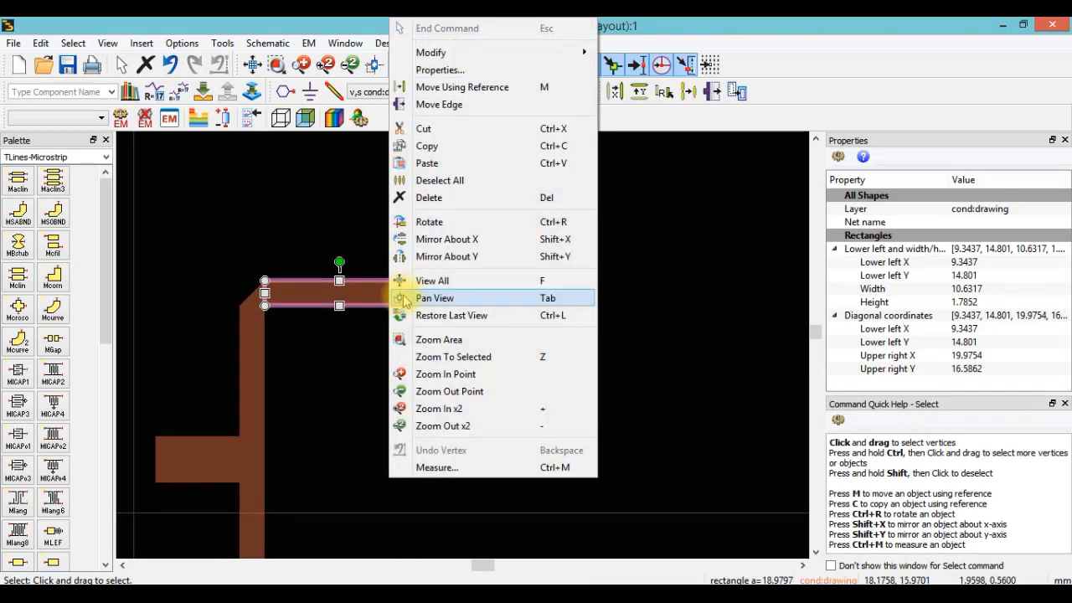
pyautogui.click(433, 148)
pyautogui.rightClick(449, 224)
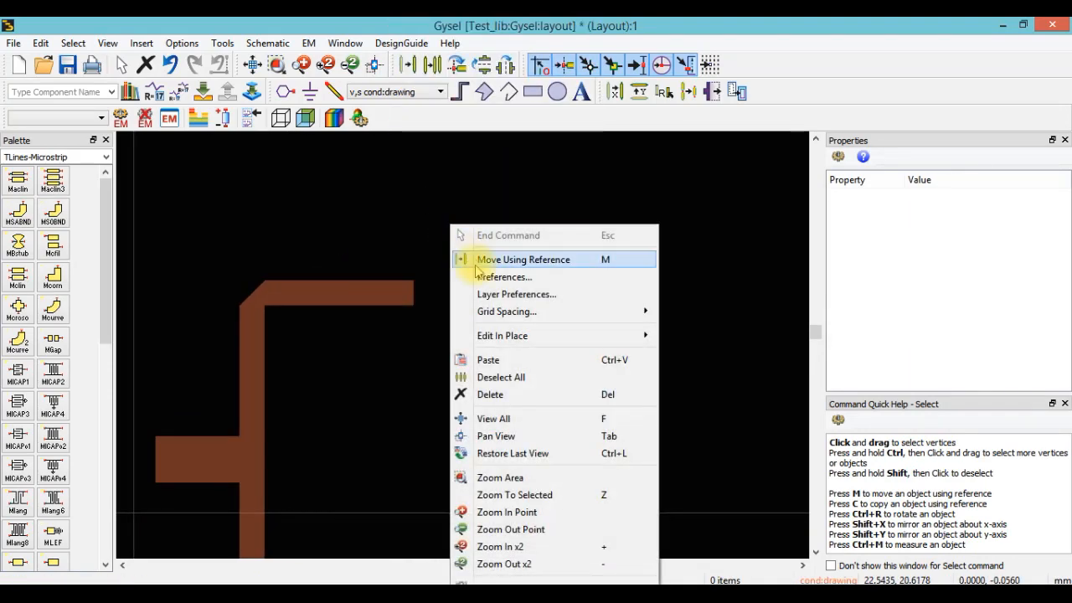
pyautogui.click(494, 360)
pyautogui.click(492, 342)
pyautogui.press('Escape')
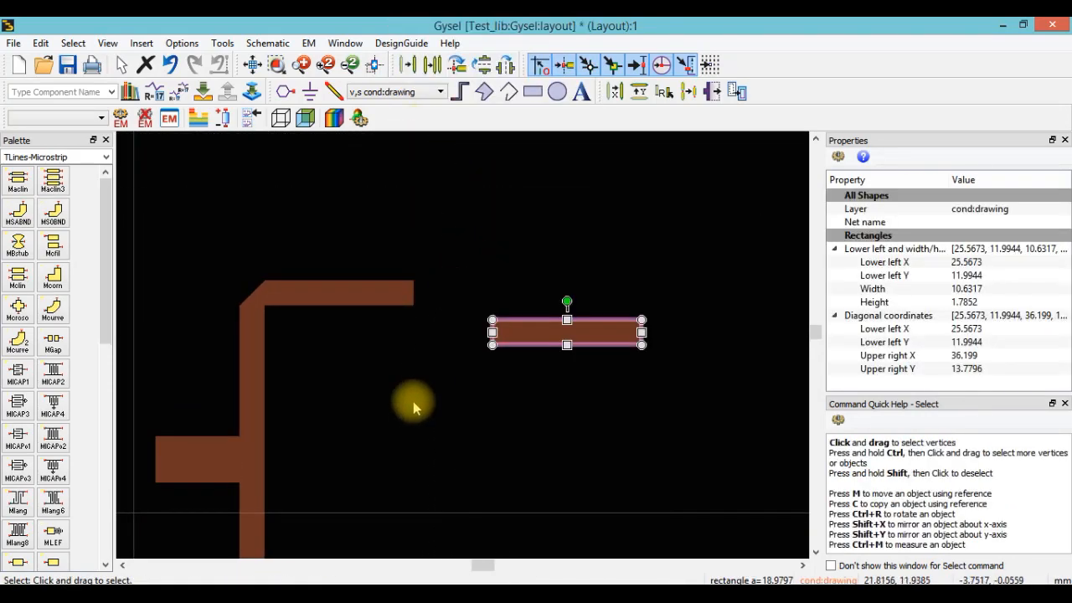
# Step: Switch to LineCalc and copy the calculated length L of the 70.71 Ohm line
pyautogui.click(294, 593)
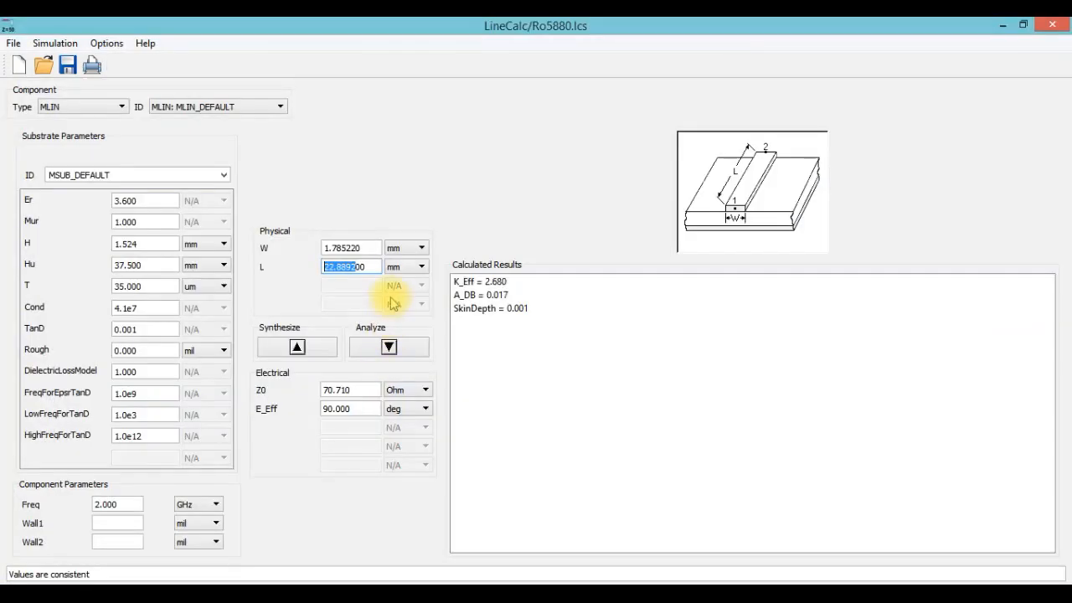
pyautogui.rightClick(345, 268)
pyautogui.click(356, 335)
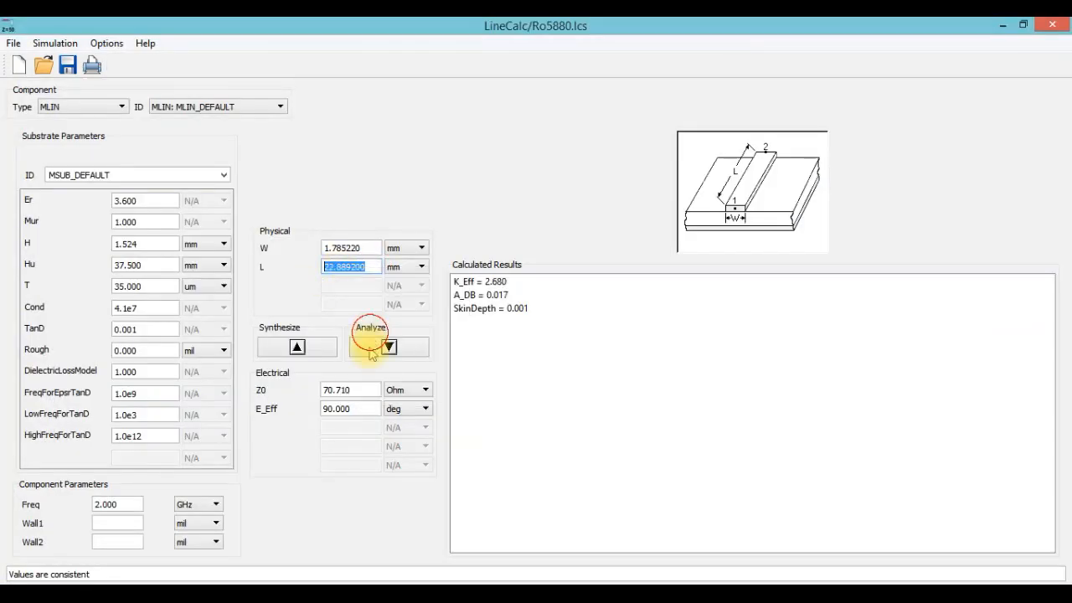
# Step: Switch back to the layout and set the duplicated strip's width to the copied LineCalc length, 22.8892 mm
pyautogui.click(294, 593)
pyautogui.click(998, 291)
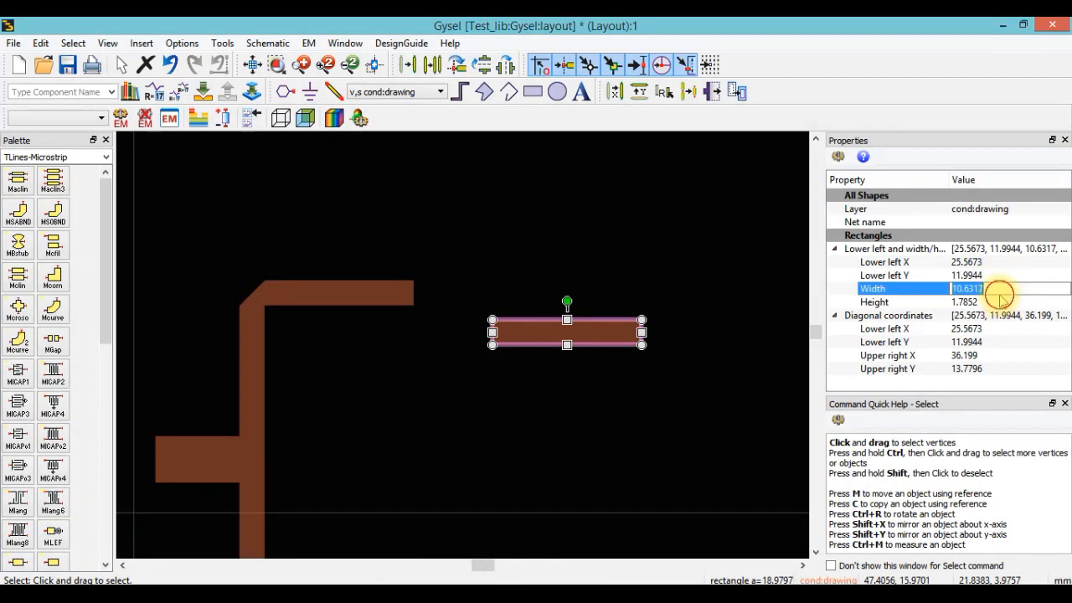
pyautogui.rightClick(1018, 292)
pyautogui.click(1017, 378)
pyautogui.press('Return')
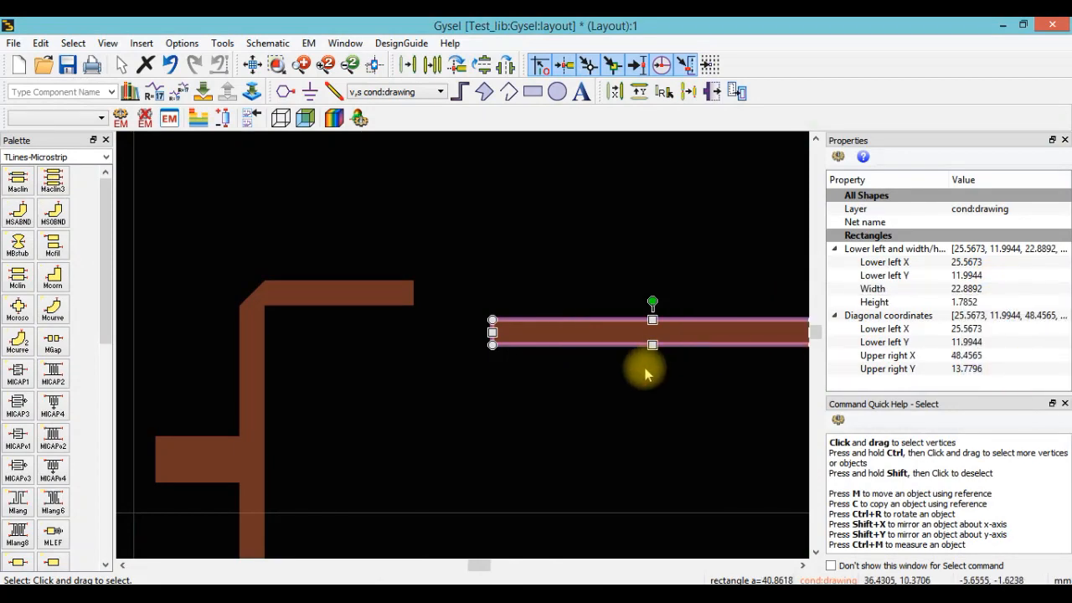
# Step: Move the lengthened strip by its lower-left corner onto the lower-right corner of the upper arm's horizontal strip
pyautogui.click(407, 65)
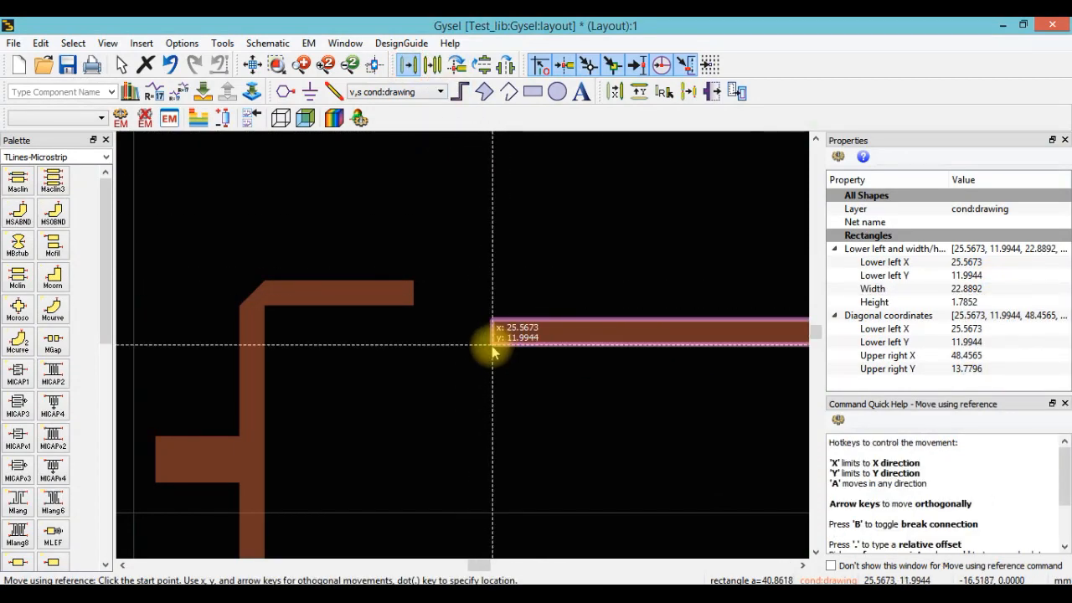
pyautogui.click(492, 344)
pyautogui.click(419, 316)
pyautogui.scroll(-3, 419, 318)
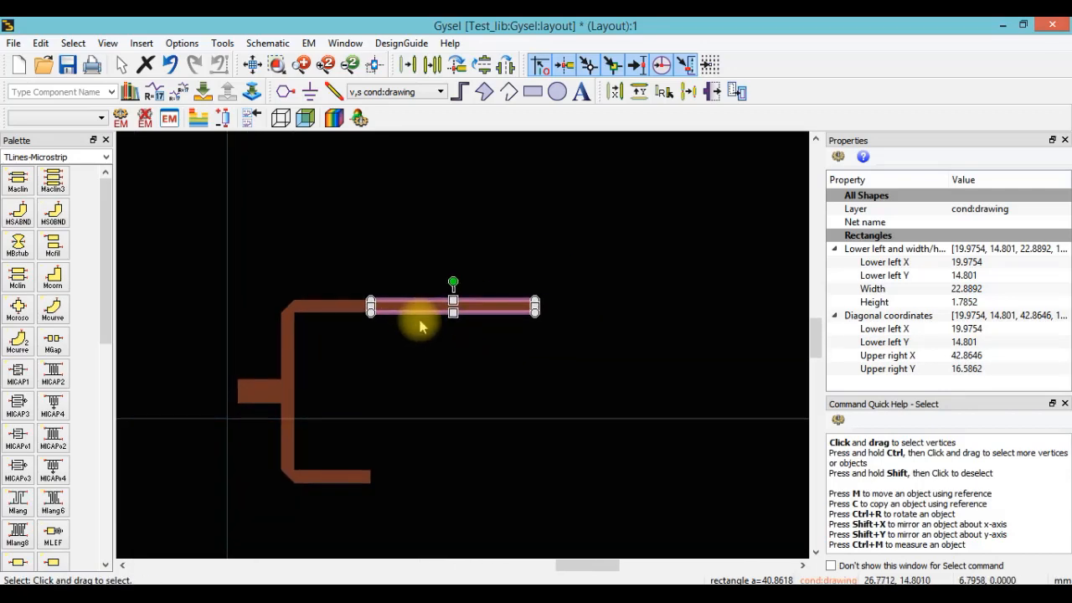
# Step: Copy the 22.8892 mm strip by reference onto the open end of the lower horizontal arm, then deselect it
pyautogui.click(371, 306)
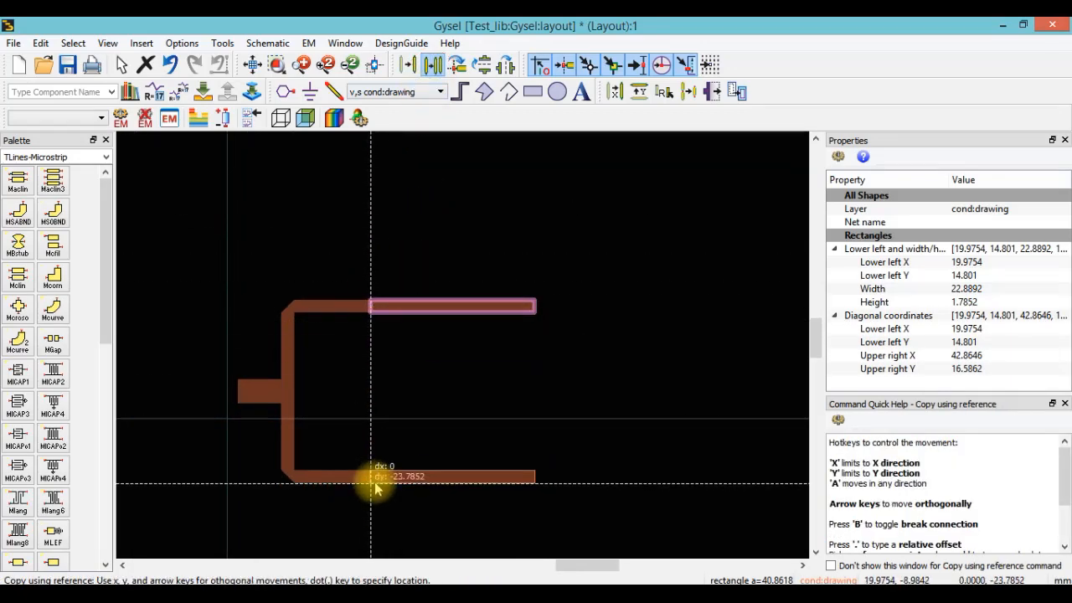
pyautogui.click(374, 483)
pyautogui.click(382, 376)
pyautogui.moveTo(464, 342); pyautogui.dragTo(350, 317)
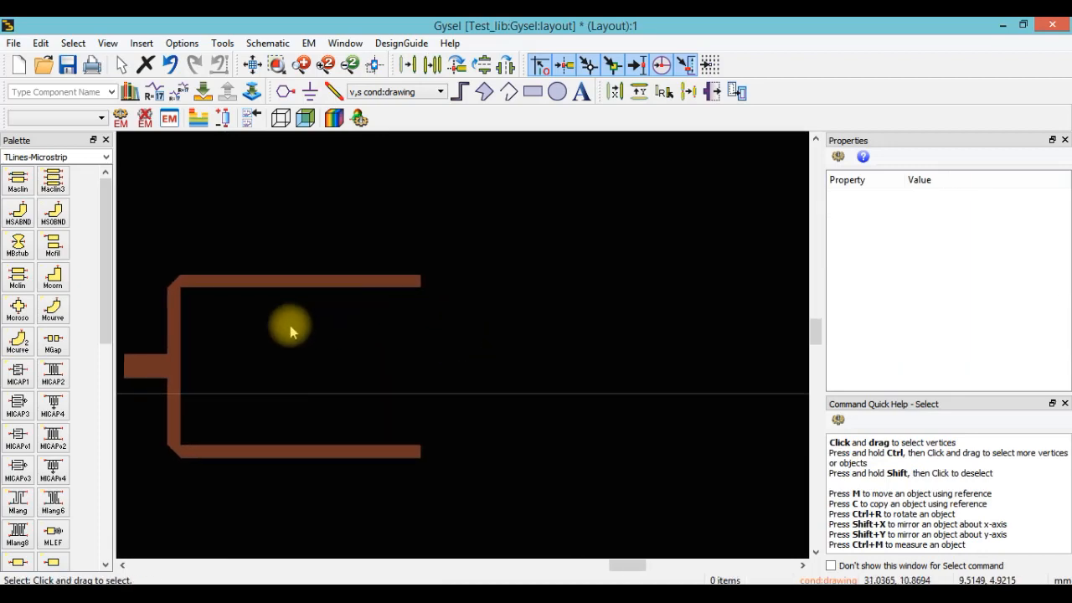
# Step: Copy the upper-left bend's vertical strip, mitred corner and short horizontal strip, and paste them in the empty area beyond the arms' open ends
pyautogui.click(167, 323)
pyautogui.scroll(3, 176, 310)
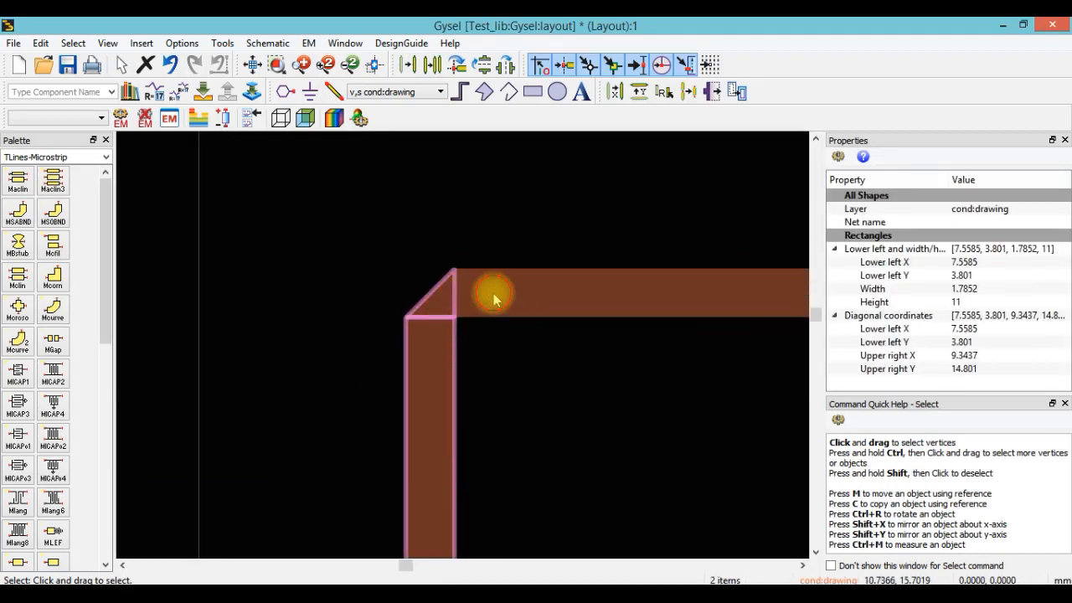
pyautogui.scroll(-4, 494, 300)
pyautogui.rightClick(461, 327)
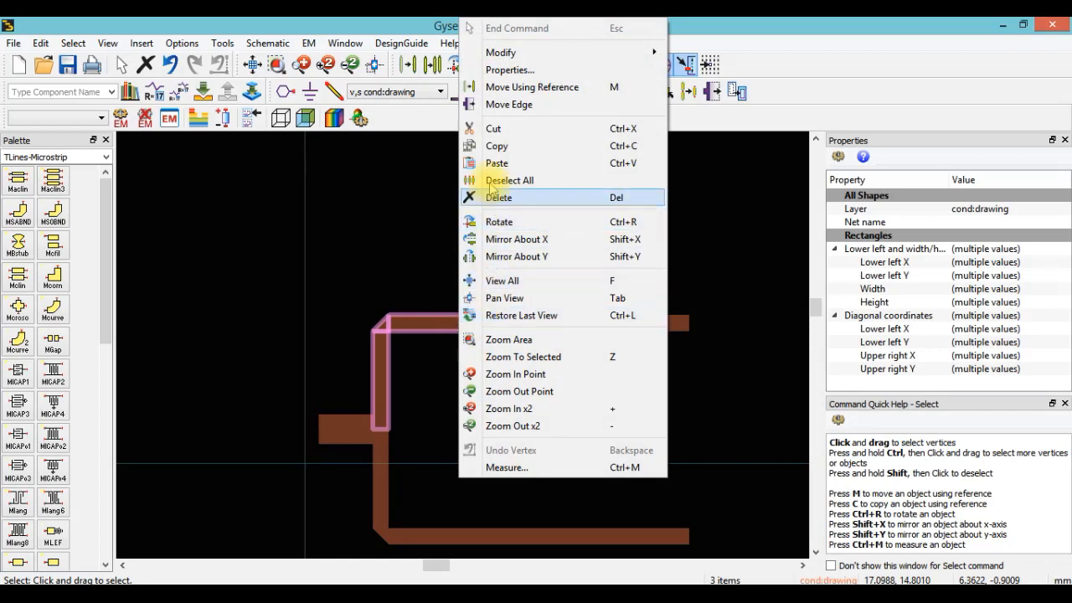
pyautogui.click(495, 146)
pyautogui.moveTo(651, 298); pyautogui.dragTo(568, 275)
pyautogui.rightClick(630, 290)
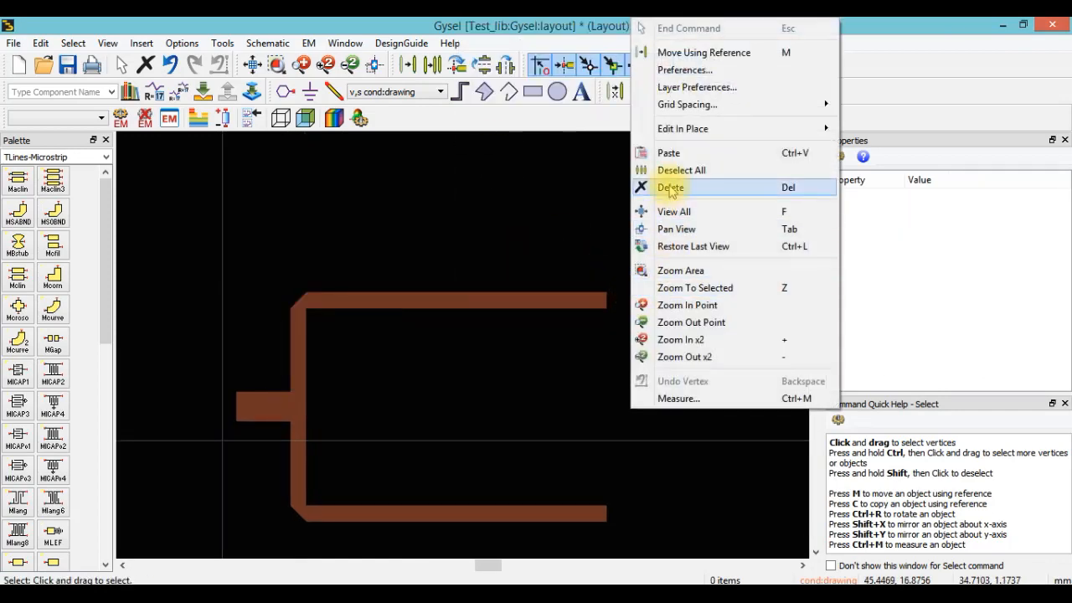
pyautogui.click(668, 153)
pyautogui.click(629, 394)
pyautogui.moveTo(714, 372); pyautogui.dragTo(604, 340)
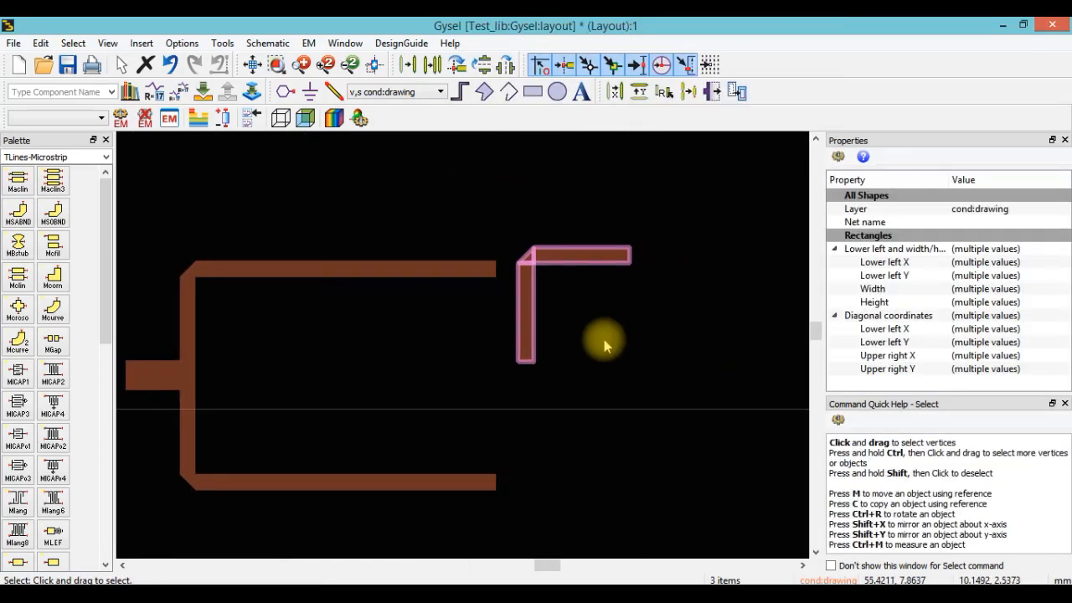
# Step: Mirror the pasted bend about the Y axis and move it by its upper-left corner onto the upper line's open end
pyautogui.scroll(-1, 604, 339)
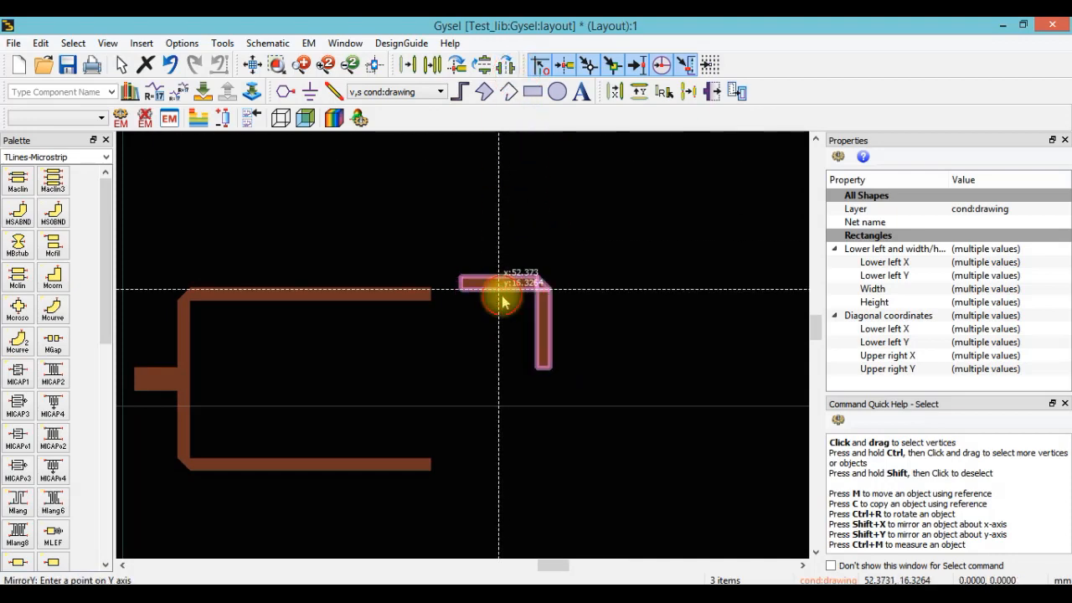
pyautogui.press('Escape')
pyautogui.click(408, 64)
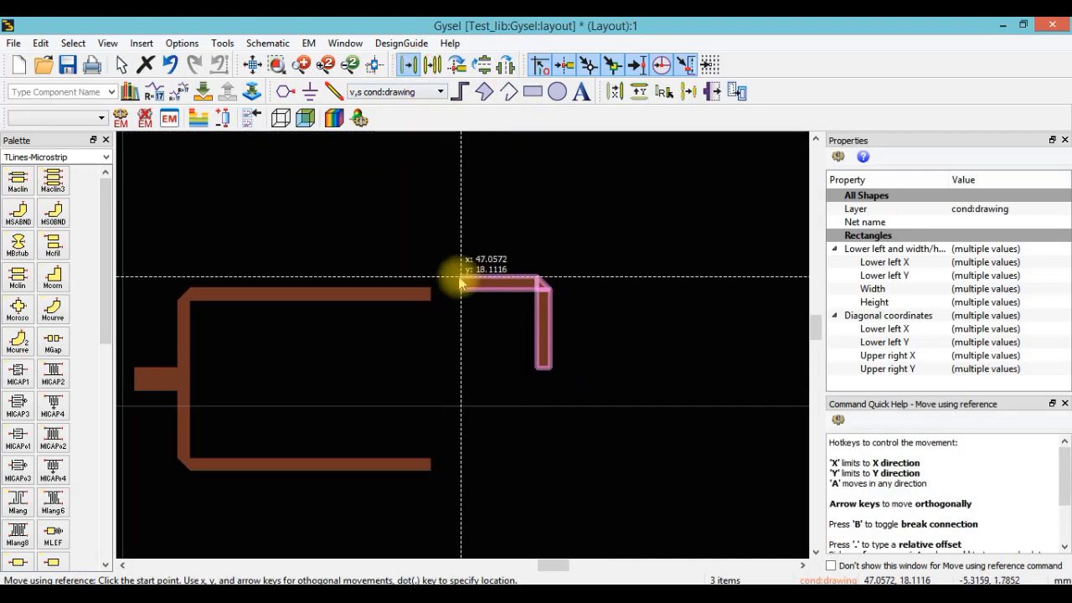
pyautogui.click(459, 283)
pyautogui.click(430, 295)
pyautogui.moveTo(480, 363); pyautogui.dragTo(457, 282)
pyautogui.rightClick(443, 203)
pyautogui.click(425, 219)
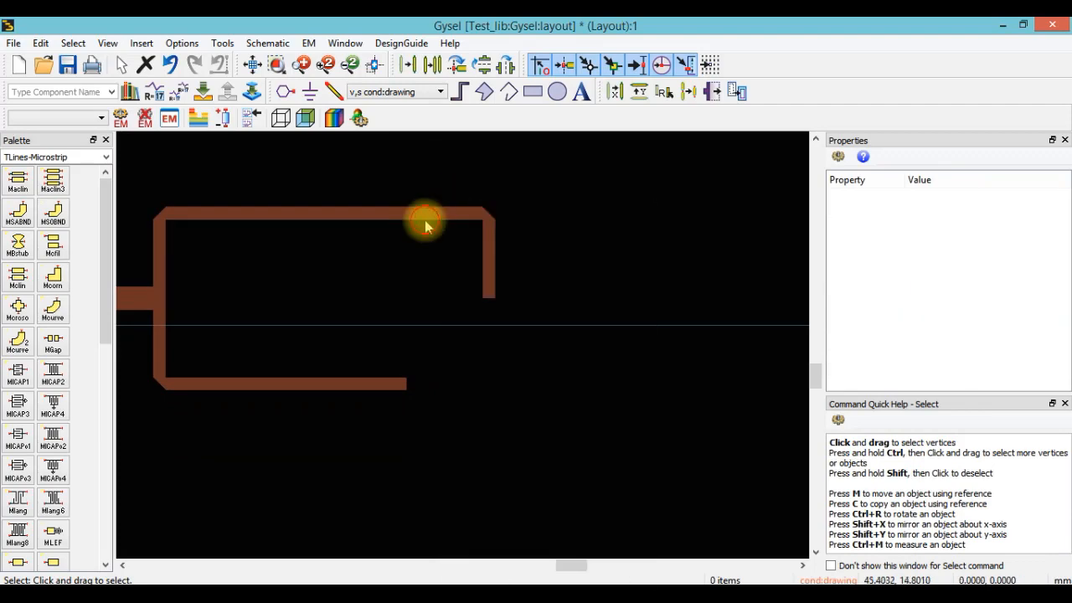
# Step: Copy the three pieces of the upper-right bend and paste them in the empty area to the right of the layout
pyautogui.click(426, 218)
pyautogui.scroll(4, 488, 243)
pyautogui.keyDown('ctrl'); pyautogui.click(473, 353); pyautogui.keyUp('ctrl')
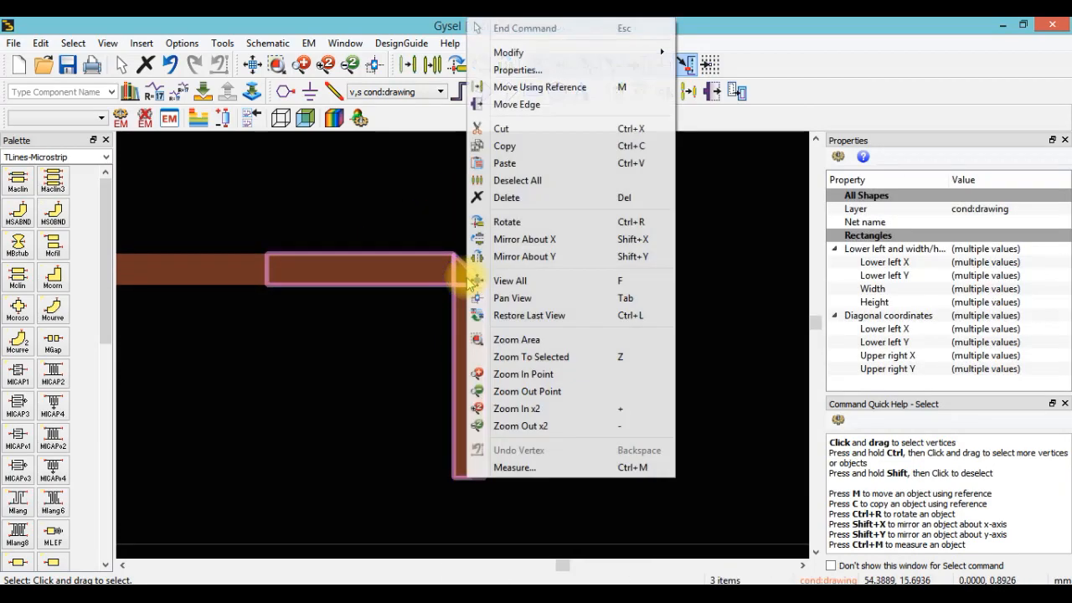
pyautogui.rightClick(461, 269)
pyautogui.click(514, 154)
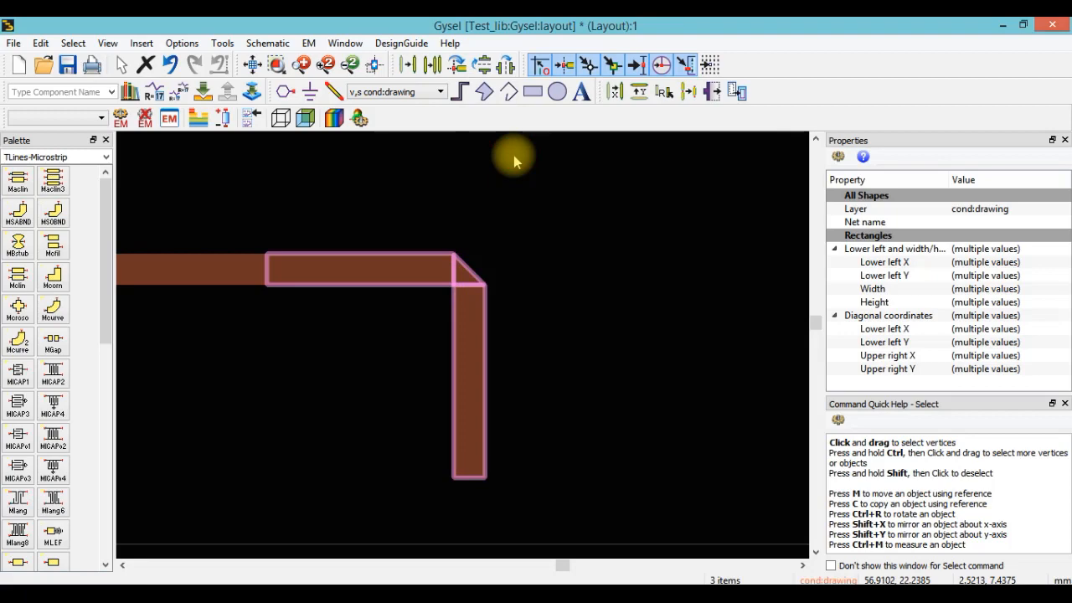
pyautogui.rightClick(544, 231)
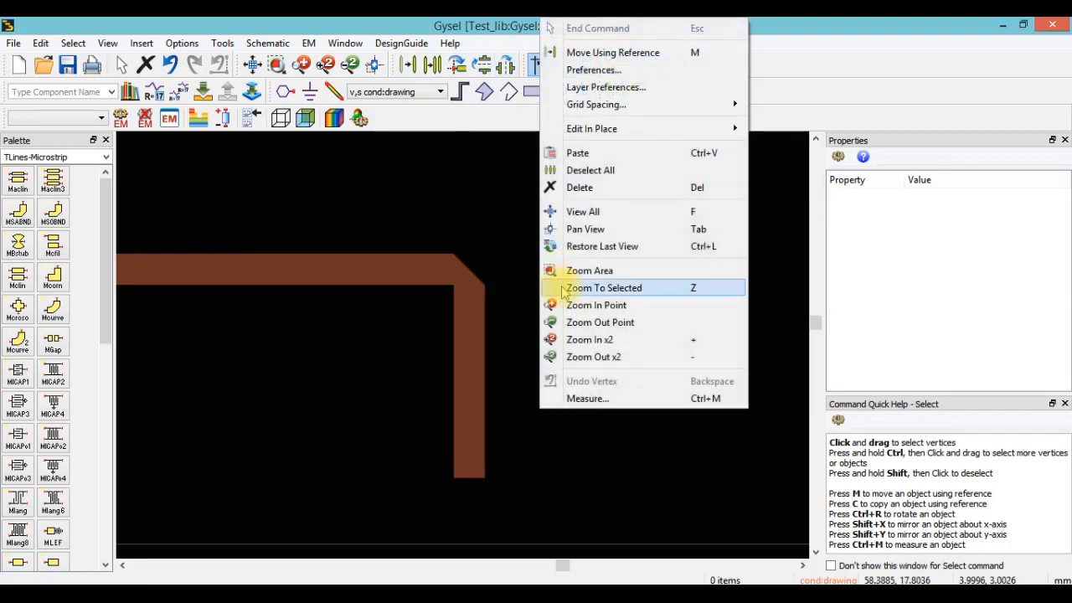
pyautogui.click(577, 152)
pyautogui.scroll(-2, 478, 442)
pyautogui.click(443, 371)
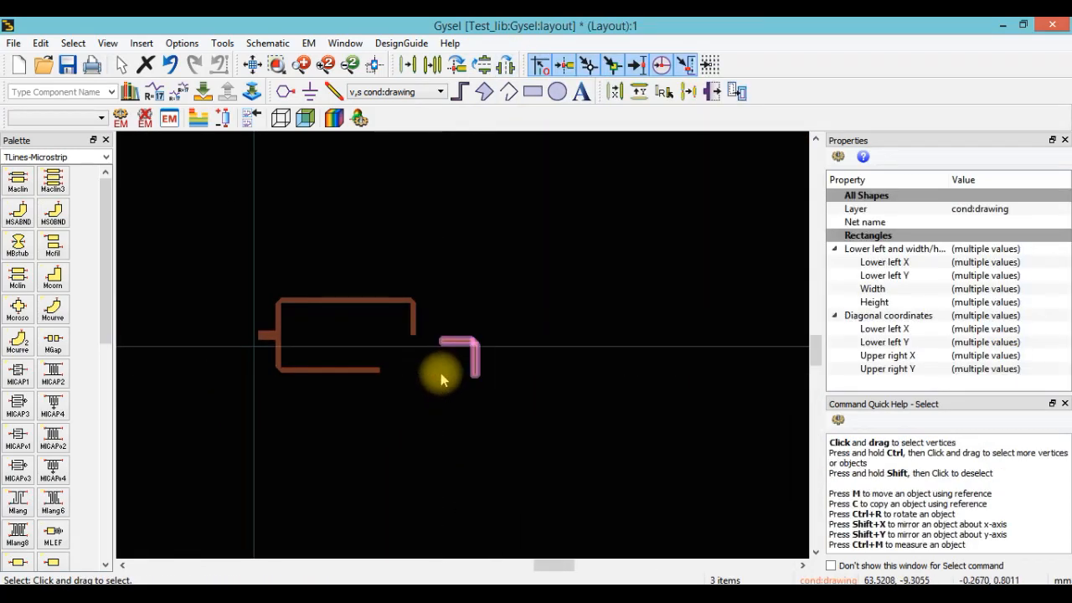
# Step: Try to mirror the pasted bend about the X axis and move its lower-left corner onto the lower line's open end
pyautogui.scroll(2, 440, 373)
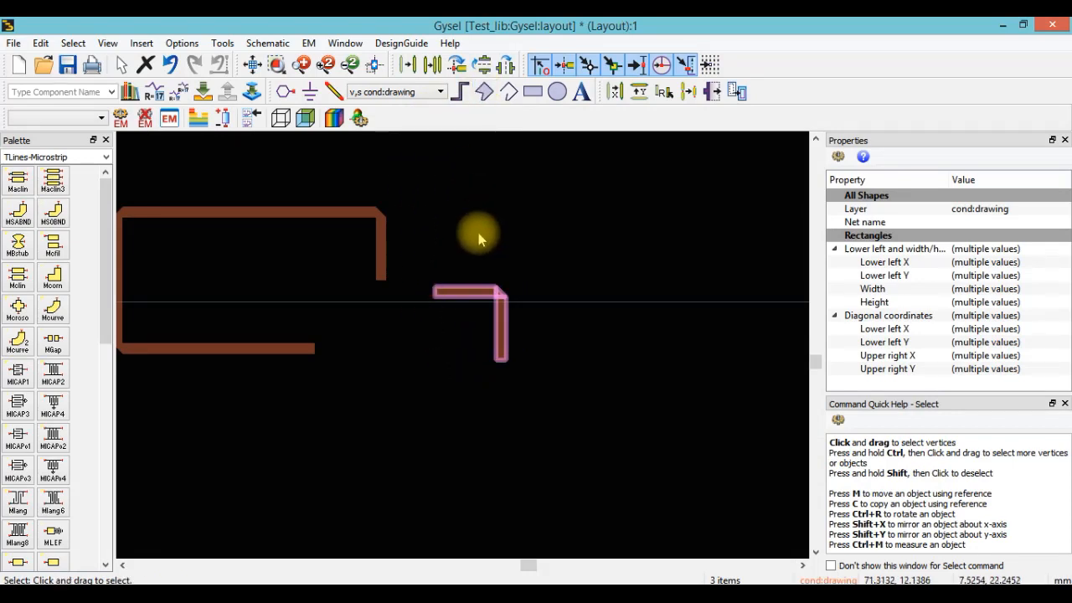
pyautogui.click(405, 66)
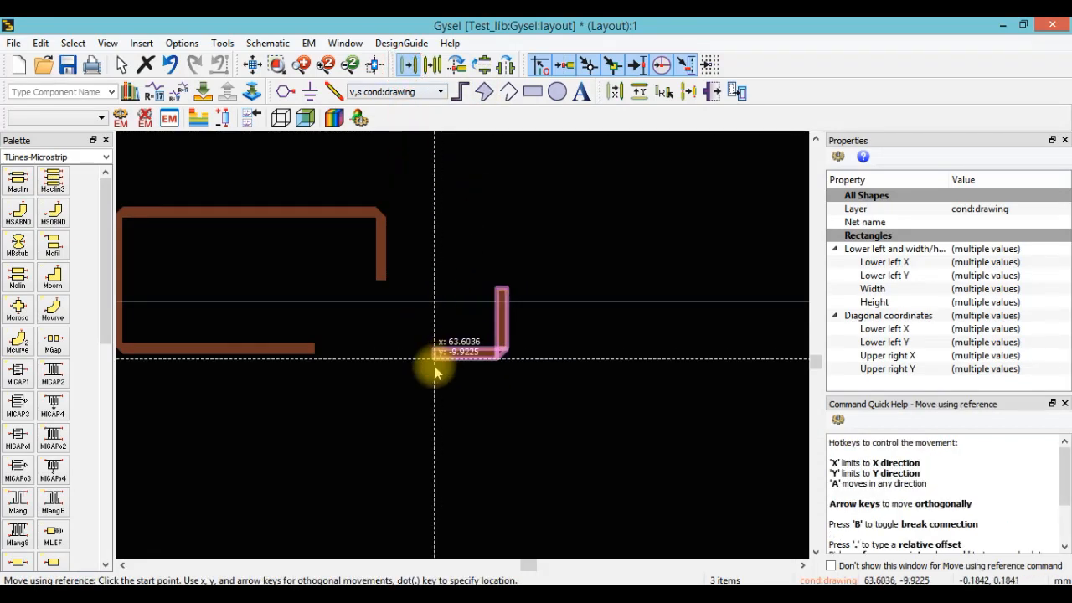
pyautogui.click(435, 369)
pyautogui.click(314, 356)
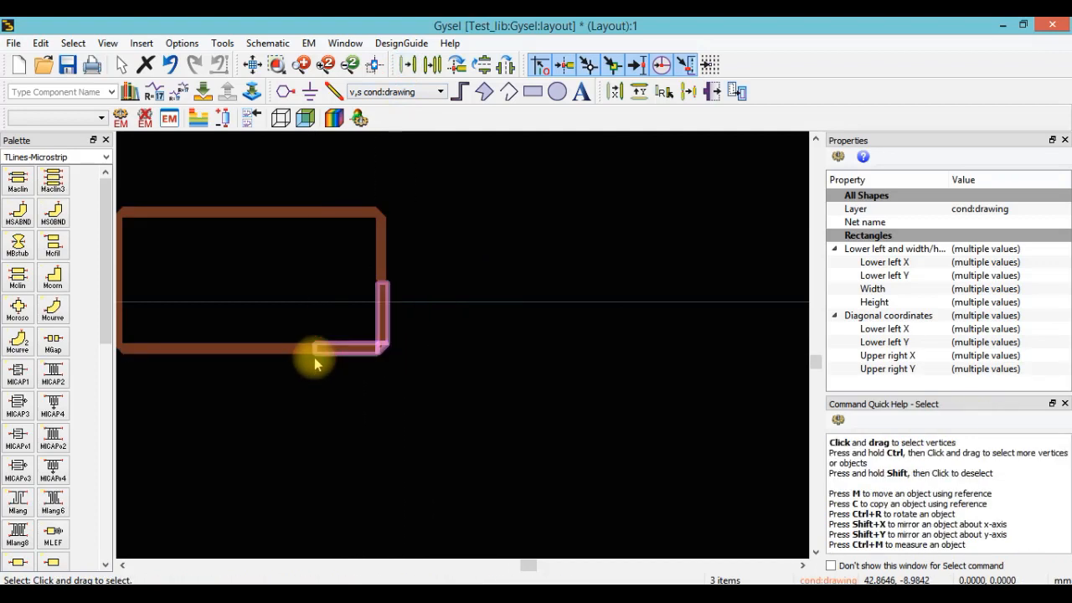
pyautogui.click(347, 378)
# Step: Copy the upper-right bend's two strips and corner again and paste the duplicate to the right of the layout
pyautogui.click(355, 214)
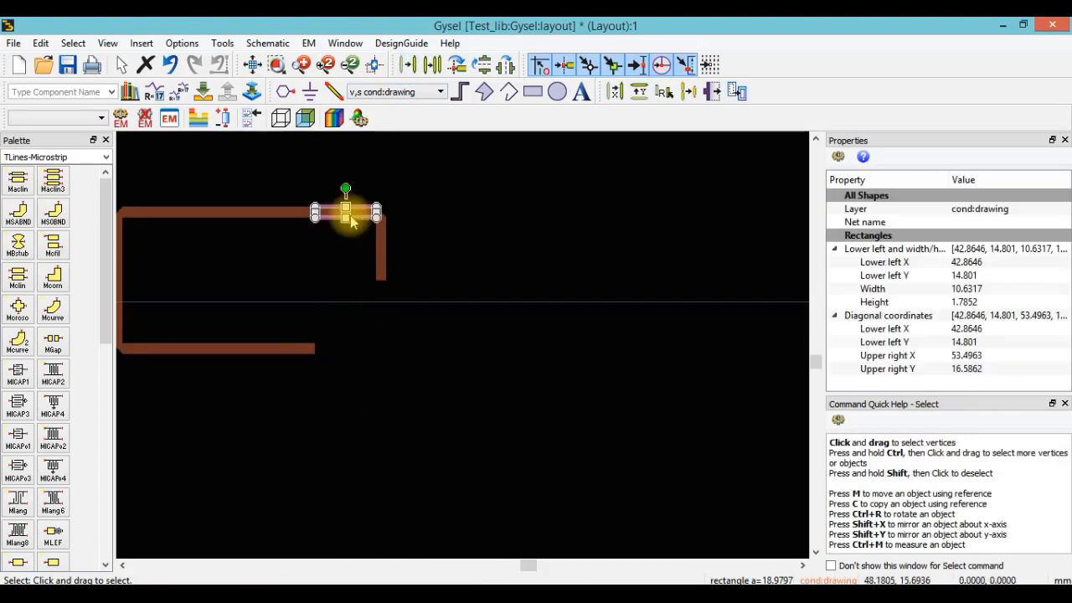
pyautogui.scroll(2, 494, 357)
pyautogui.keyDown('ctrl'); pyautogui.click(497, 389); pyautogui.keyUp('ctrl')
pyautogui.rightClick(497, 388)
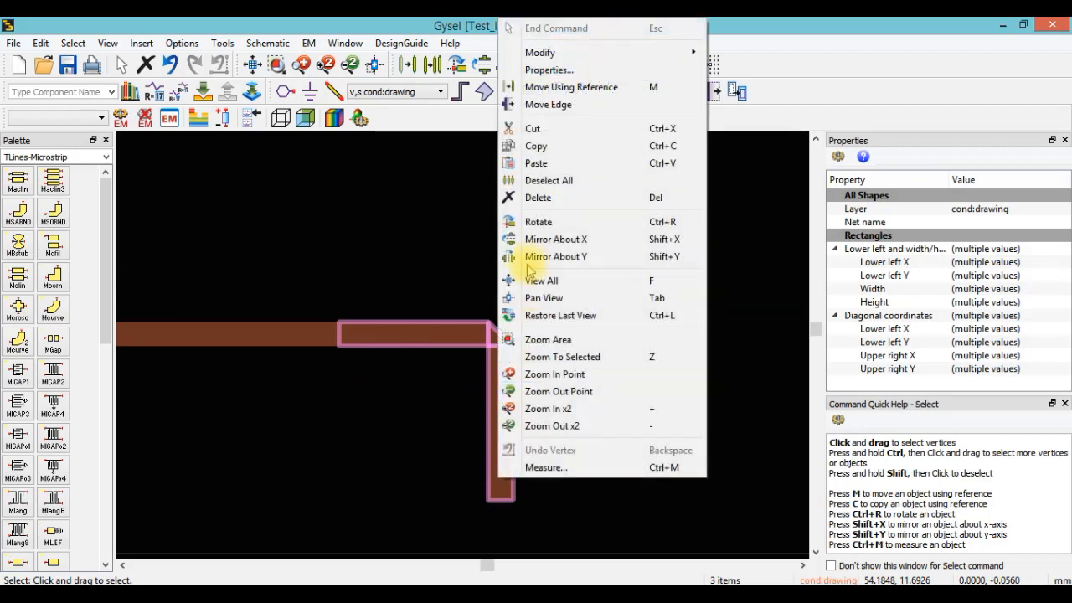
pyautogui.click(516, 144)
pyautogui.scroll(-3, 461, 315)
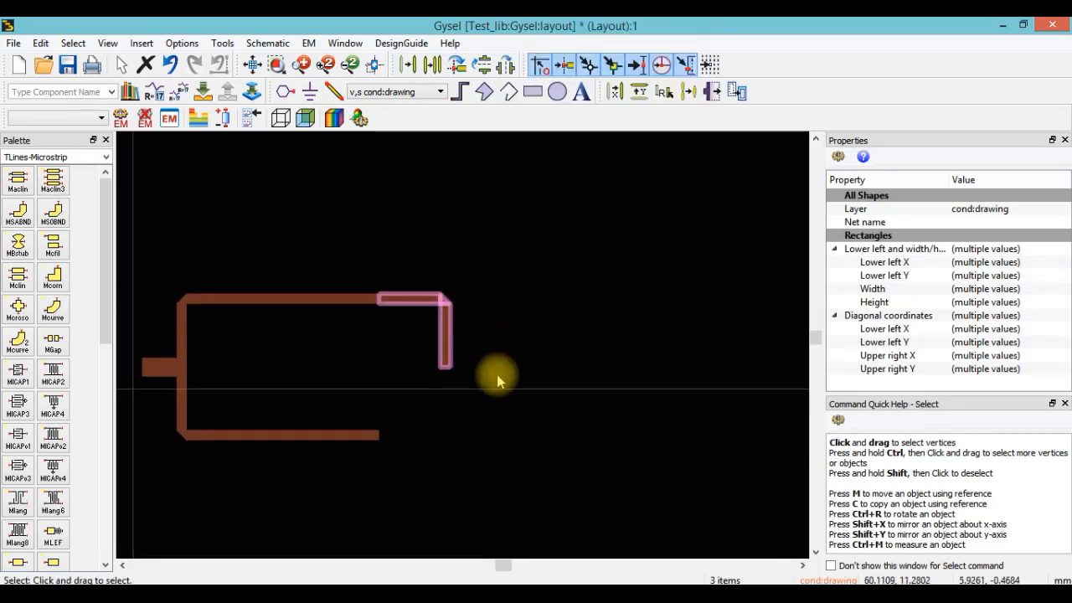
pyautogui.rightClick(497, 409)
pyautogui.click(535, 152)
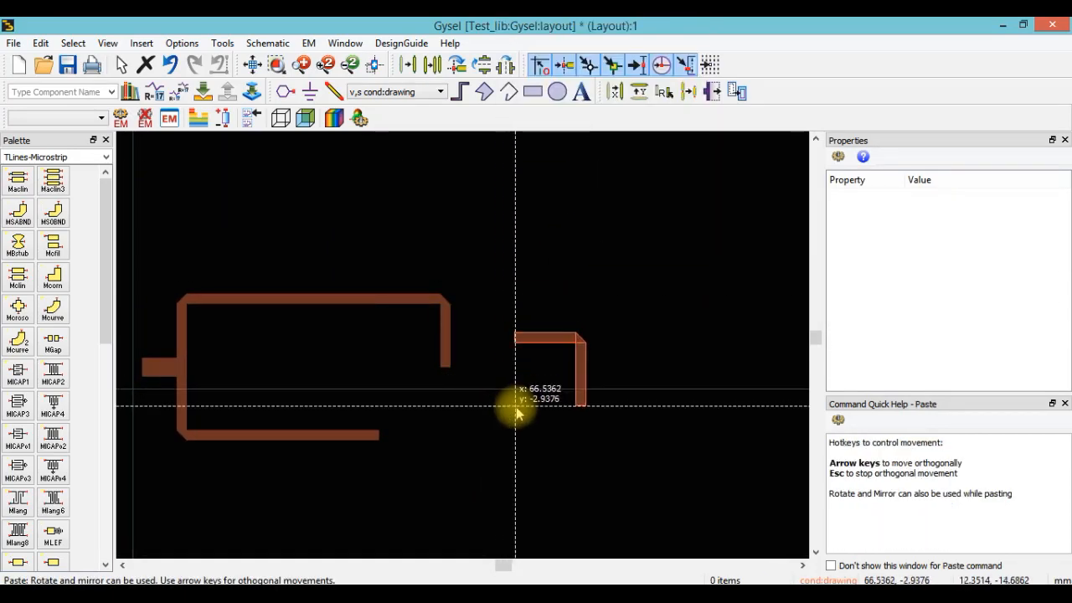
pyautogui.press('Escape')
pyautogui.hotkey('ctrl', 'v')
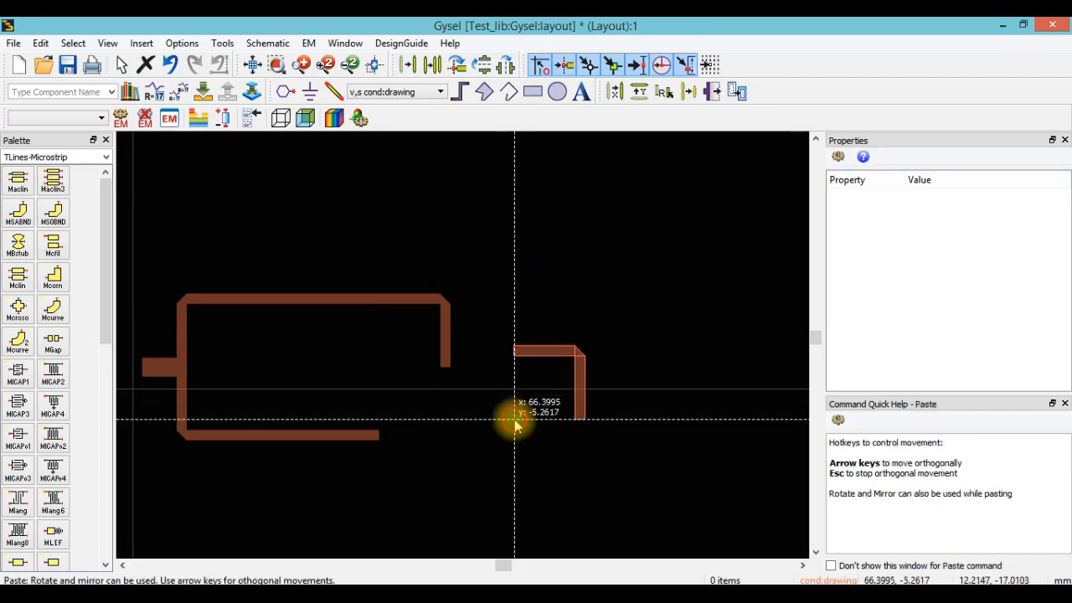
pyautogui.click(514, 420)
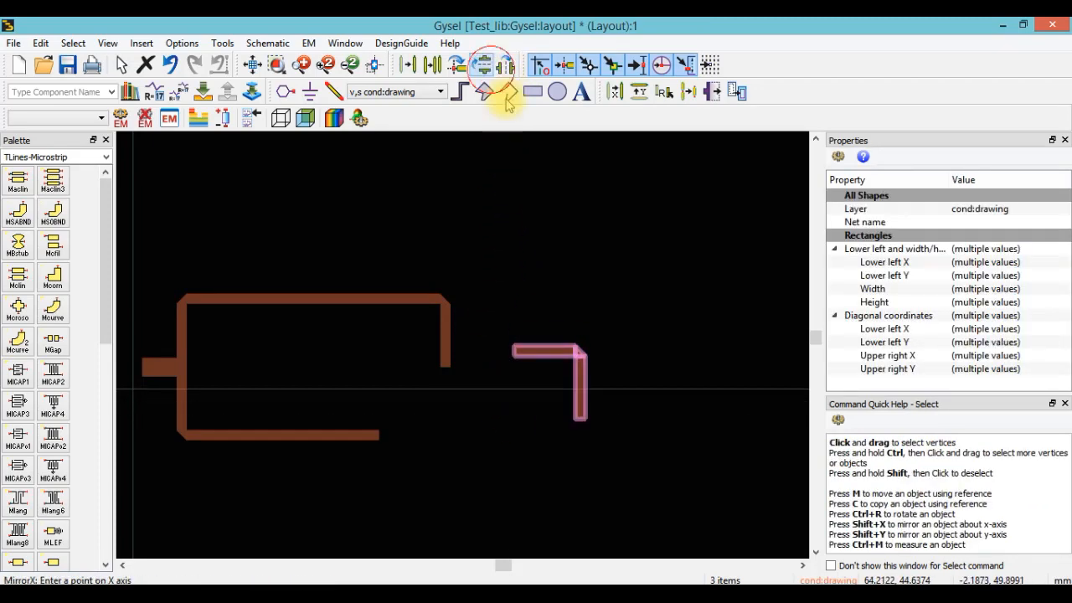
# Step: Mirror the new bend copy about the X axis and move its lower-left corner onto the lower line's open end, closing the ring
pyautogui.click(576, 344)
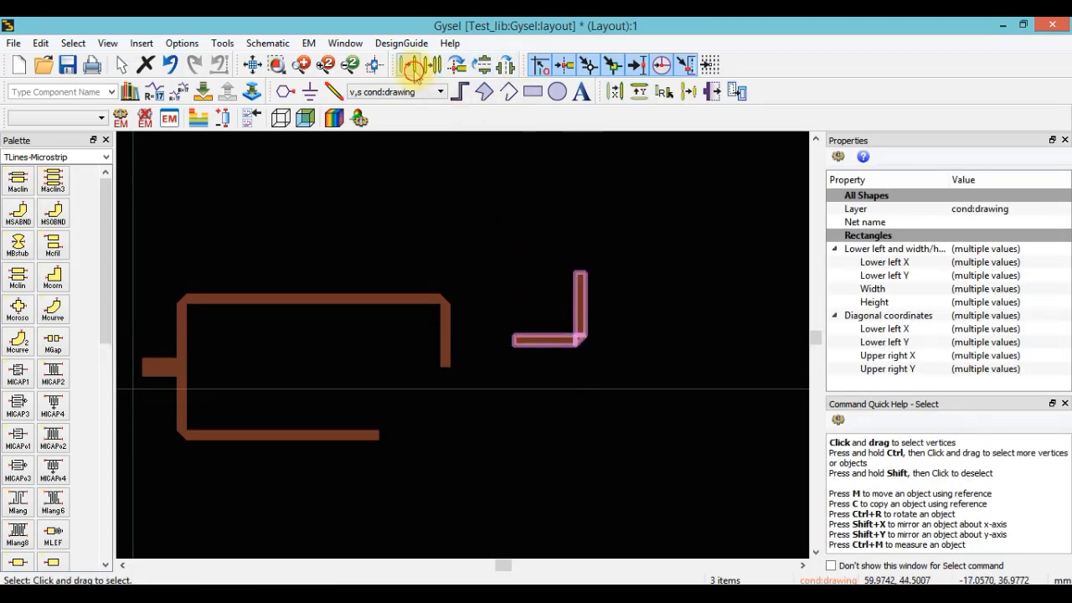
pyautogui.click(413, 68)
pyautogui.click(518, 348)
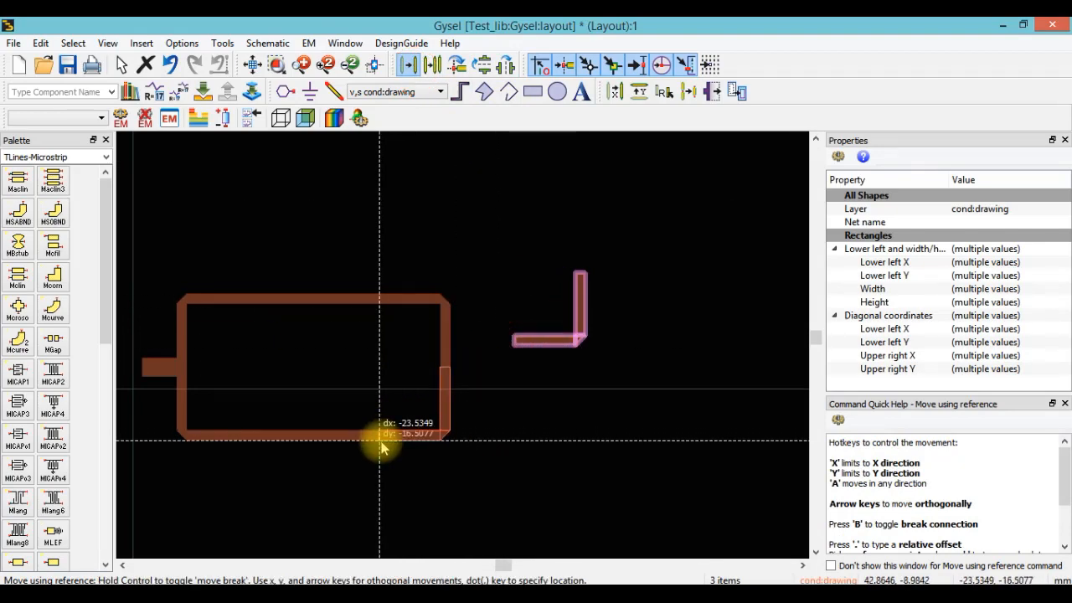
pyautogui.click(381, 442)
pyautogui.click(380, 410)
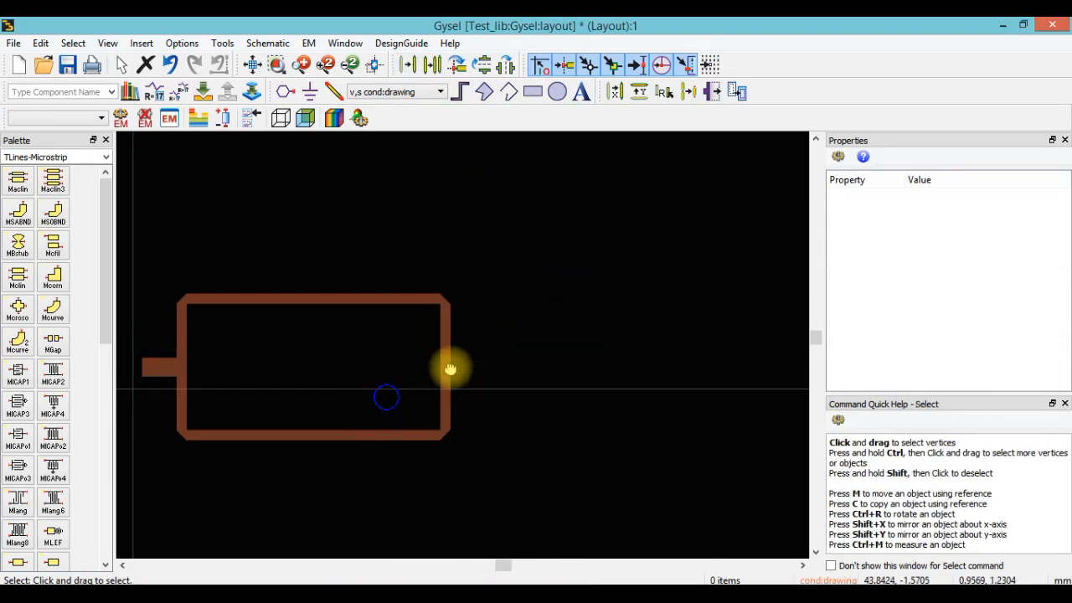
# Step: Copy the feed rectangle on the ring's left side and paste the duplicate in the empty area above the ring
pyautogui.moveTo(450, 368); pyautogui.dragTo(520, 334)
pyautogui.moveTo(464, 314); pyautogui.dragTo(459, 344)
pyautogui.click(283, 344)
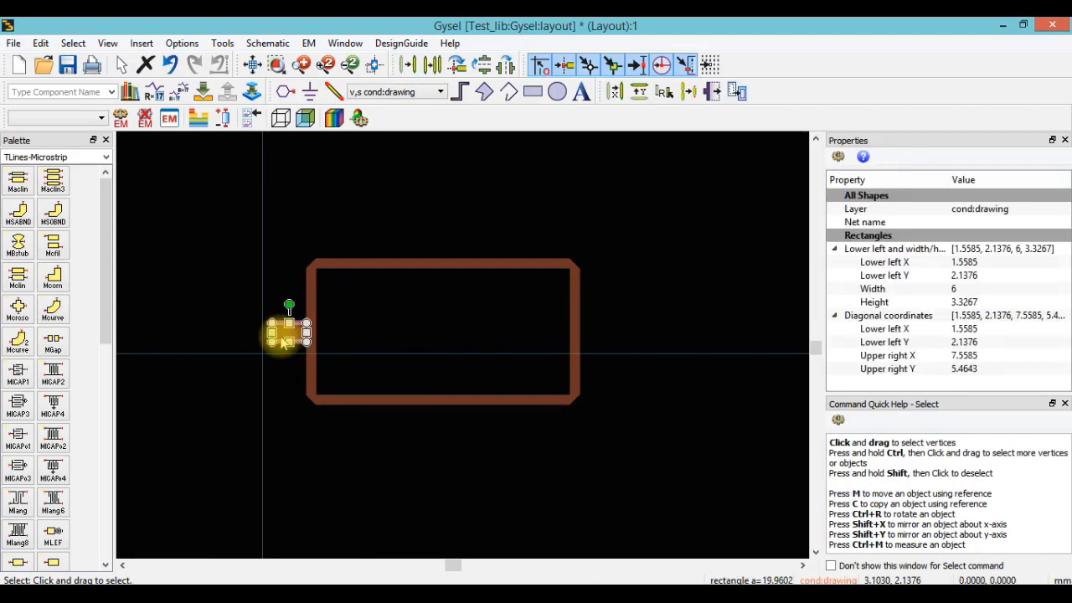
pyautogui.scroll(1, 285, 336)
pyautogui.moveTo(284, 337); pyautogui.dragTo(441, 349)
pyautogui.rightClick(442, 349)
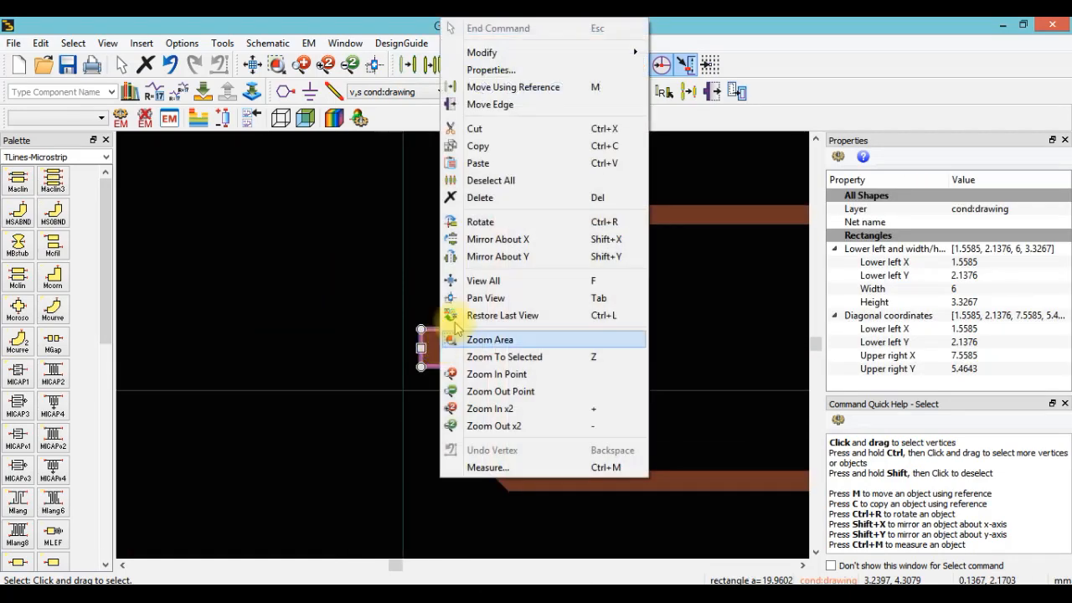
pyautogui.click(475, 147)
pyautogui.scroll(-1, 450, 216)
pyautogui.moveTo(450, 216); pyautogui.dragTo(395, 361)
pyautogui.rightClick(423, 240)
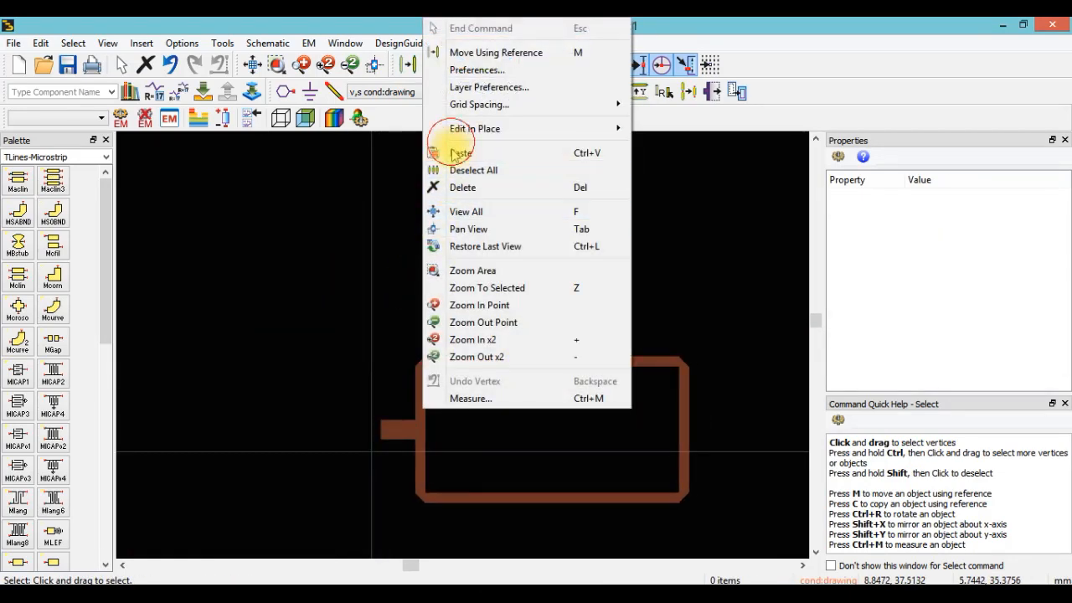
pyautogui.click(453, 153)
pyautogui.click(455, 291)
# Step: Rotate the duplicated feed rectangle upright and move its lower edge's midpoint onto the junction along the upper ring line's outer edge
pyautogui.click(408, 64)
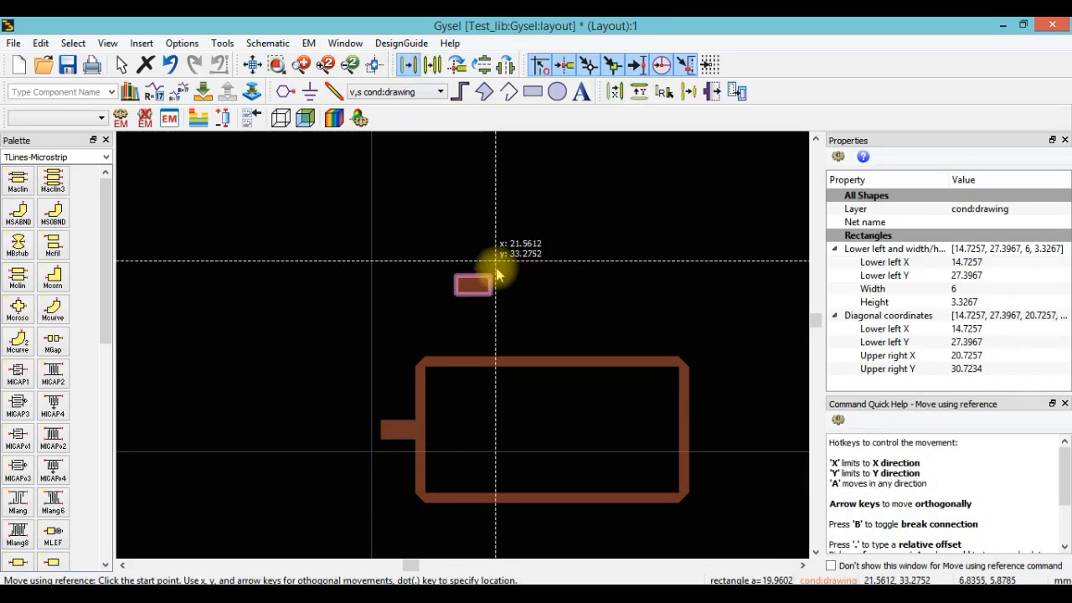
pyautogui.press('Escape')
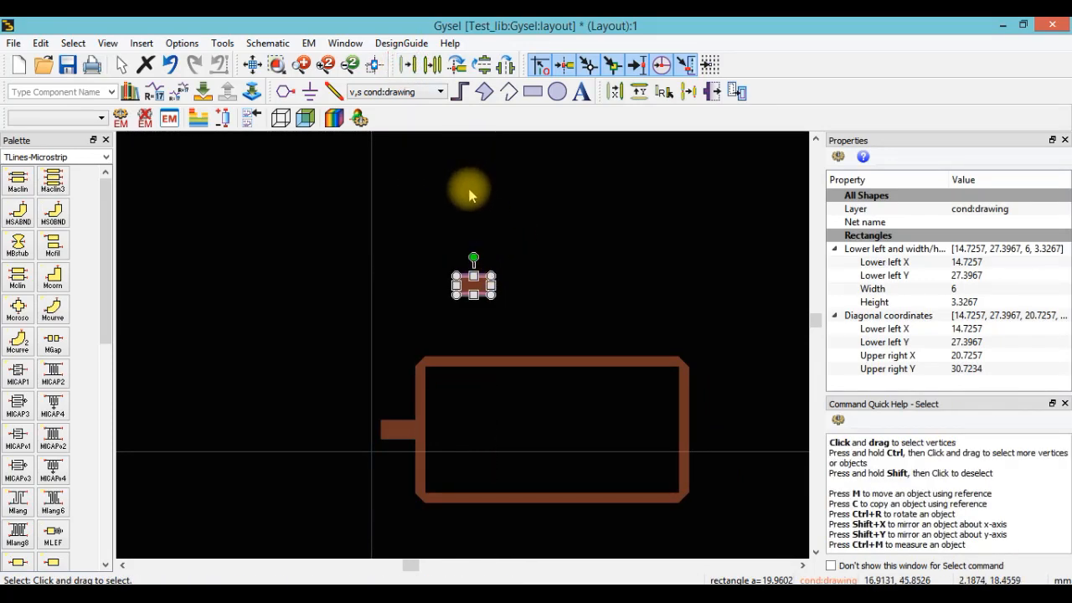
pyautogui.click(410, 67)
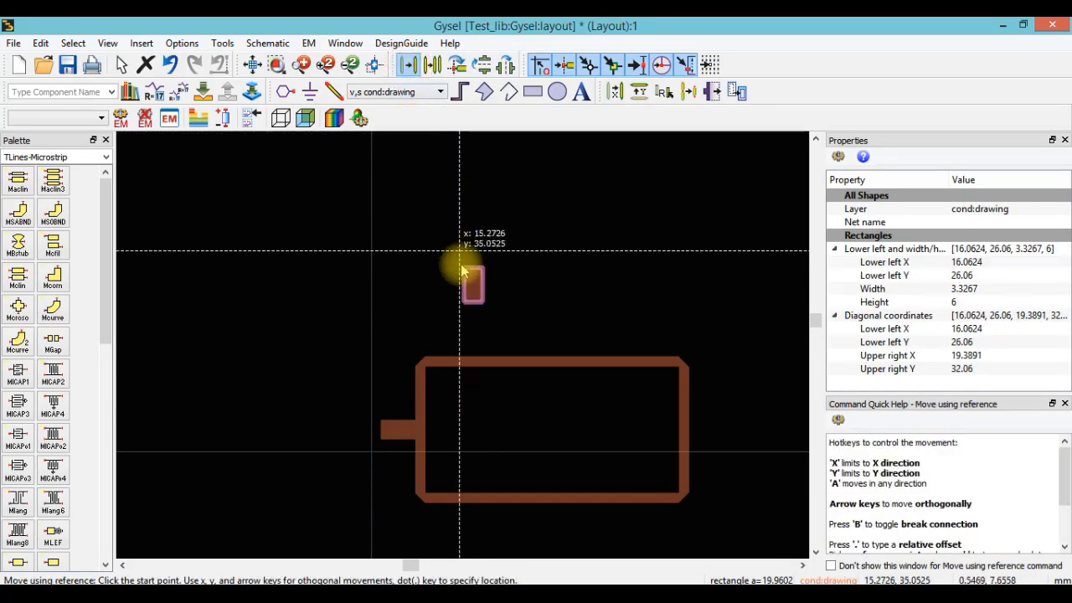
pyautogui.click(476, 310)
pyautogui.scroll(2, 469, 335)
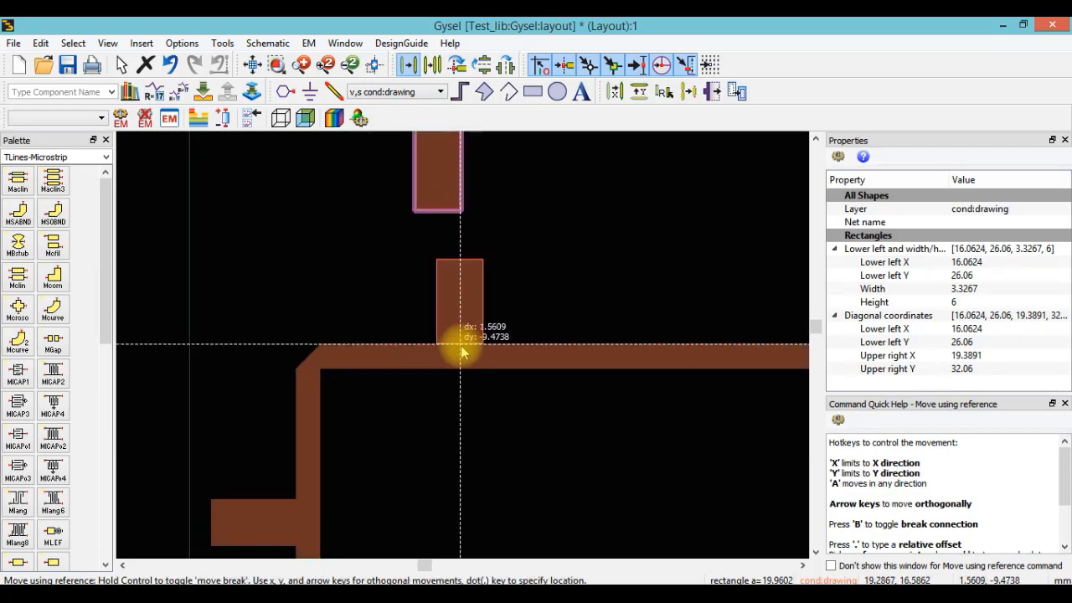
pyautogui.click(465, 348)
pyautogui.click(432, 358)
pyautogui.click(469, 354)
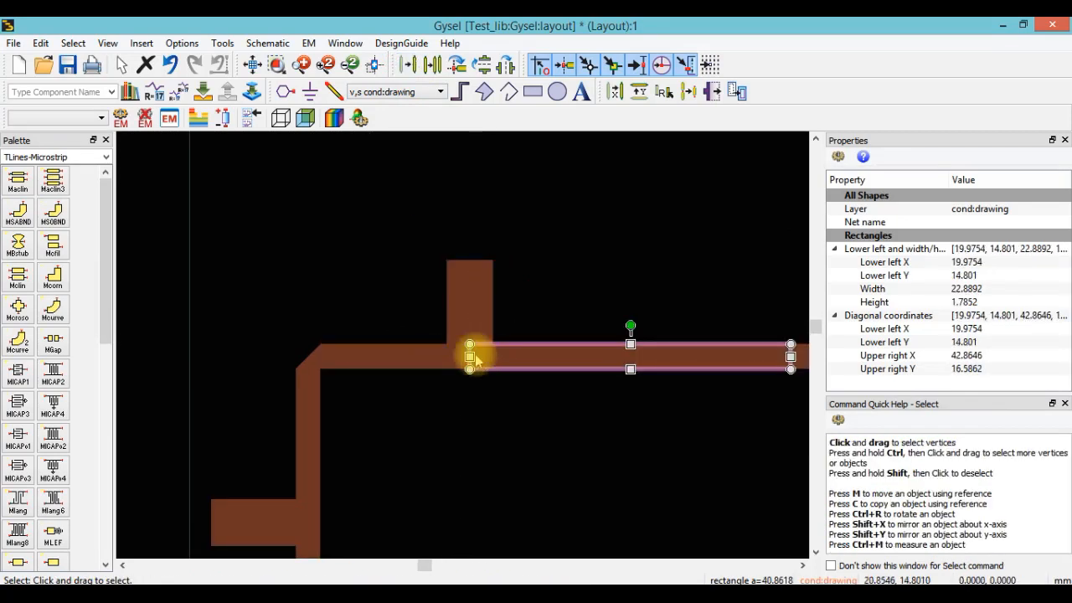
# Step: Stretch the upright feed rectangle upward to a height of about 10.1 mm
pyautogui.click(472, 318)
pyautogui.scroll(2, 471, 310)
pyautogui.moveTo(458, 326); pyautogui.dragTo(466, 252)
# Step: Copy the upright feed strip and paste the duplicate in the empty area above it
pyautogui.scroll(-3, 466, 347)
pyautogui.rightClick(416, 356)
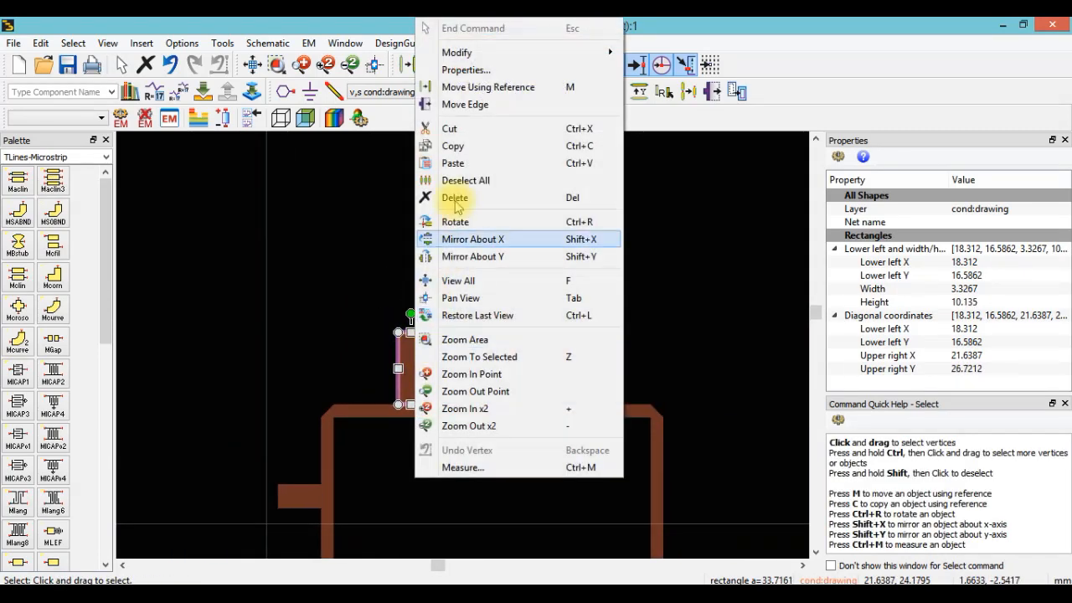
pyautogui.click(455, 148)
pyautogui.rightClick(449, 222)
pyautogui.click(477, 154)
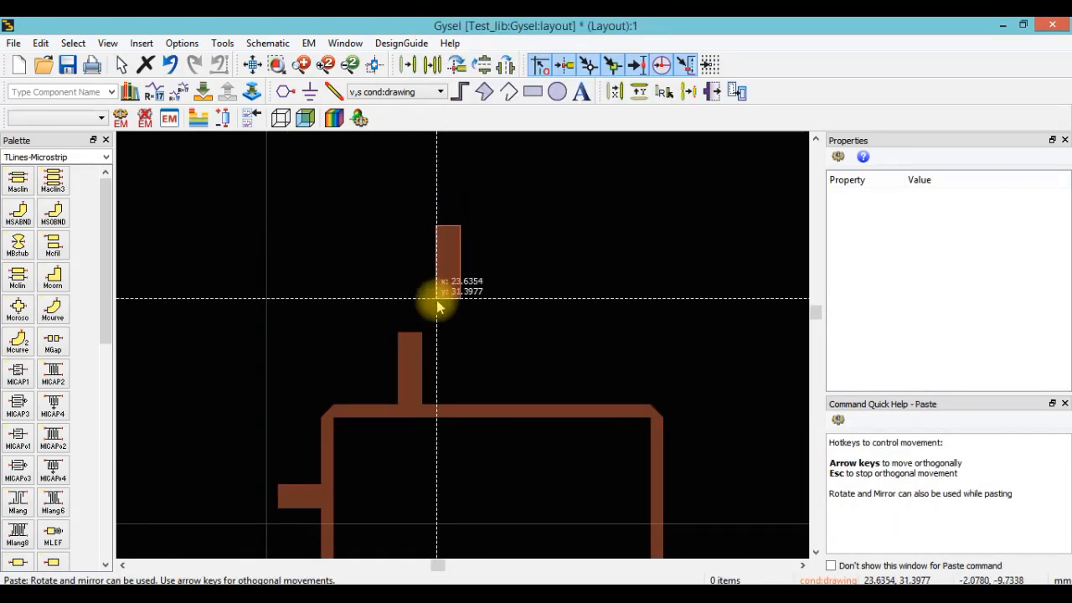
pyautogui.click(438, 299)
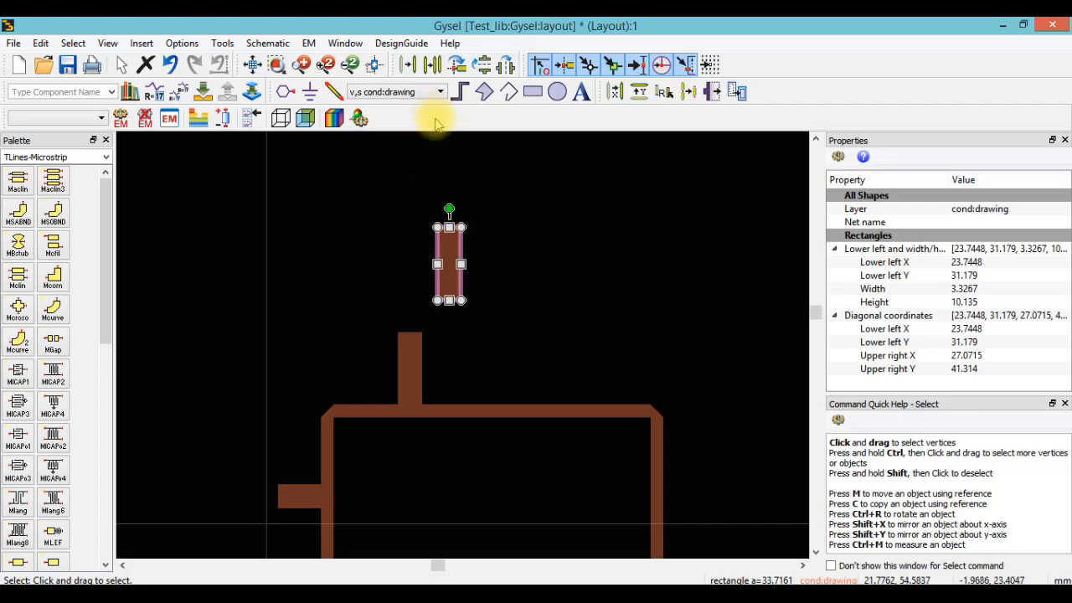
# Step: Rotate the pasted strip to horizontal and move its lower-left corner onto the upright feed's upper-right corner
pyautogui.hotkey('ctrl', 'r')
pyautogui.click(408, 65)
pyautogui.click(412, 276)
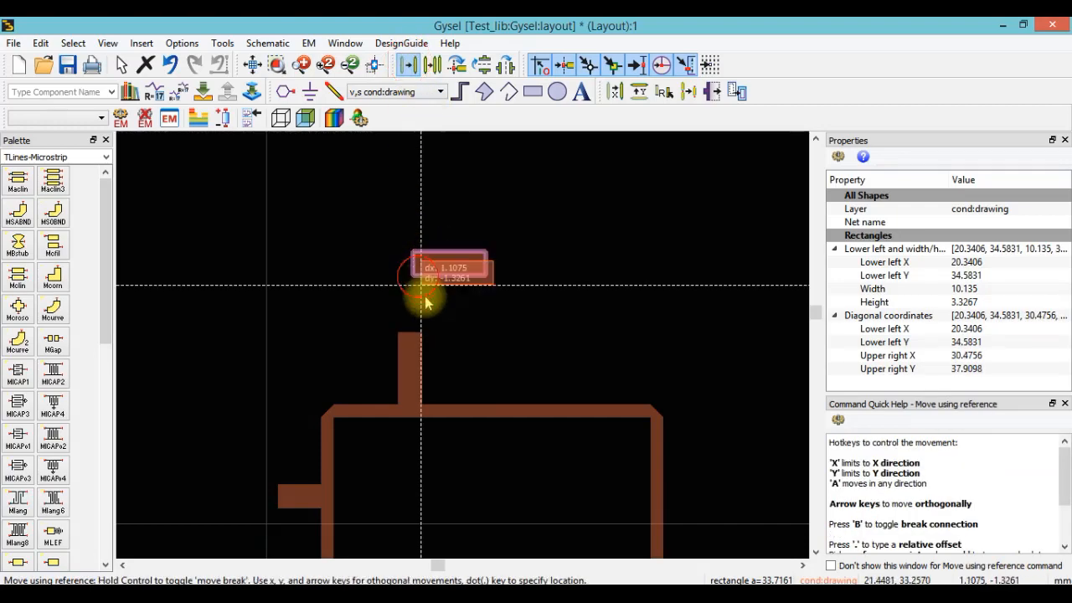
pyautogui.click(424, 332)
# Step: Draw a triangular polygon filling the mitred corner between the upright and horizontal feed strips
pyautogui.click(484, 91)
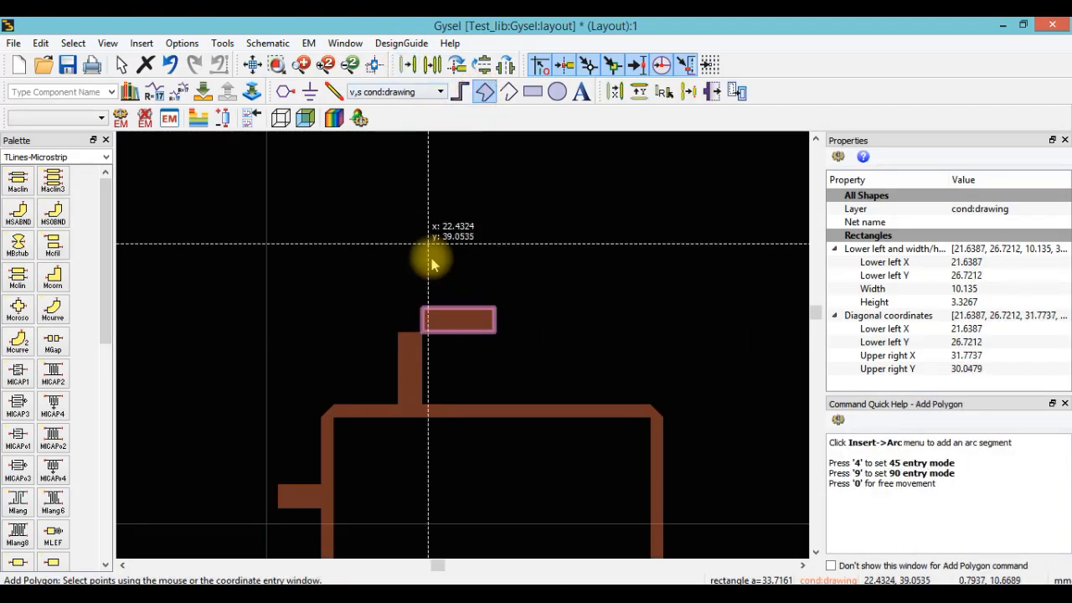
pyautogui.click(422, 309)
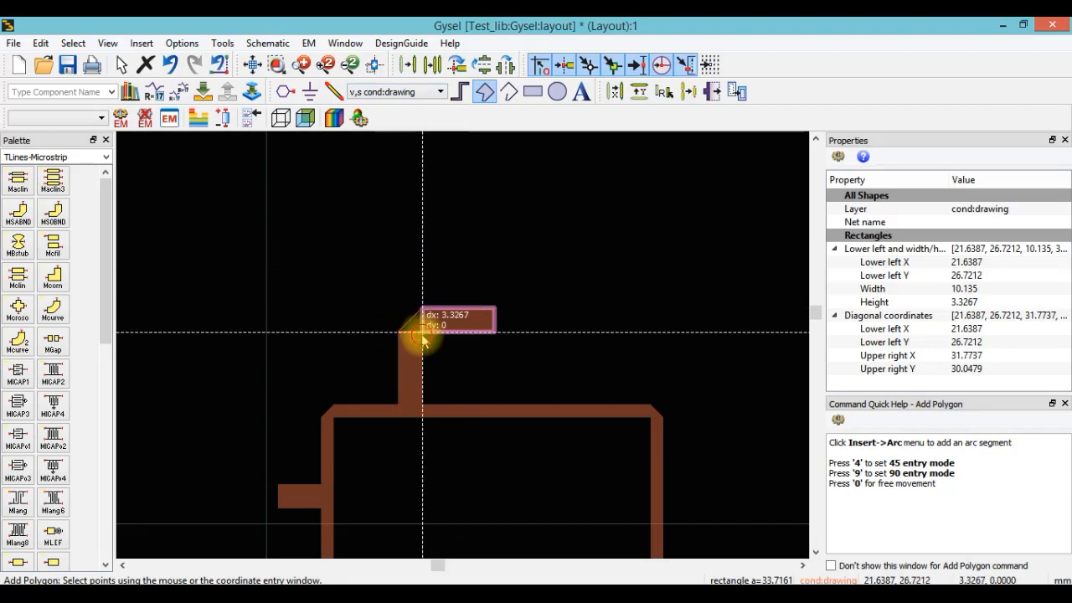
pyautogui.click(422, 332)
pyautogui.press('Escape')
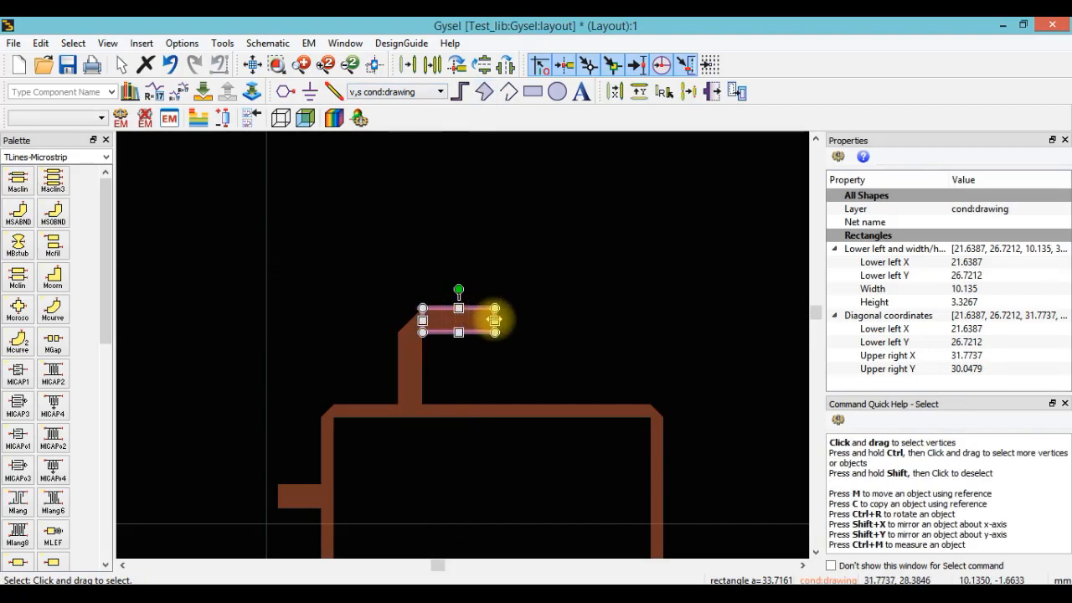
# Step: Stretch the horizontal feed strip further to the right by its open end
pyautogui.moveTo(495, 319); pyautogui.dragTo(581, 325)
pyautogui.click(570, 360)
pyautogui.scroll(-2, 485, 313)
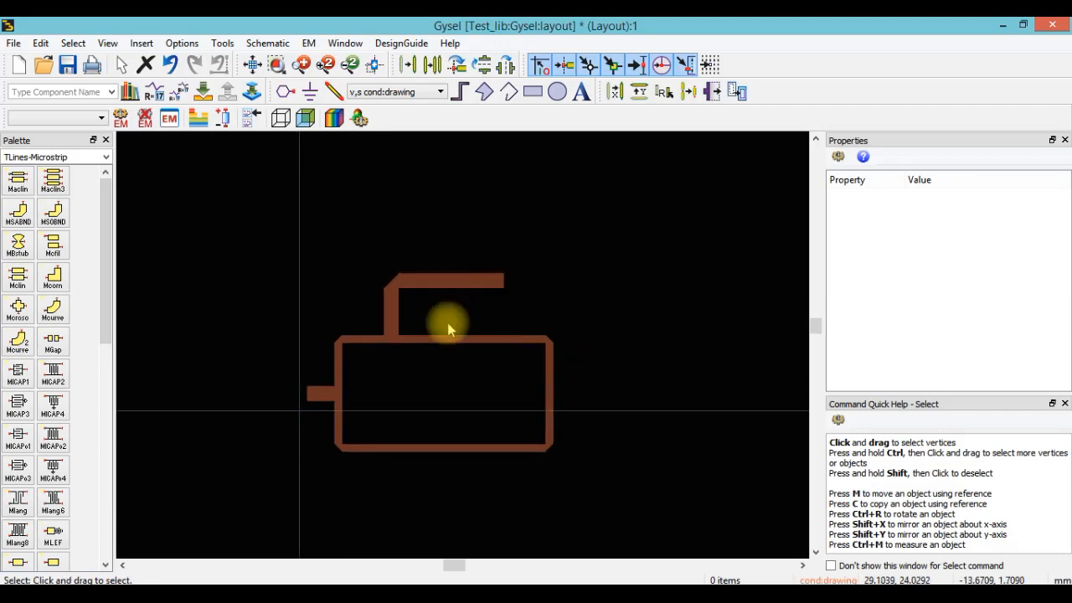
# Step: Copy the upper feed's two strips and corner polygon together and paste the duplicate below the ring
pyautogui.scroll(2, 447, 329)
pyautogui.click(438, 310)
pyautogui.keyDown('ctrl'); pyautogui.click(379, 339); pyautogui.keyUp('ctrl')
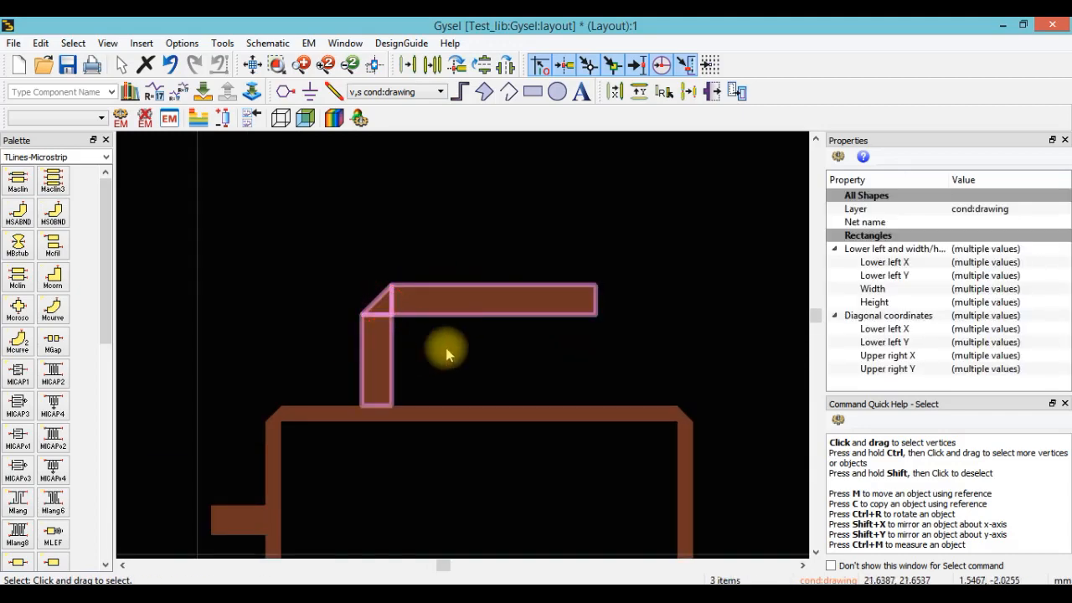
pyautogui.scroll(-2, 427, 326)
pyautogui.rightClick(411, 287)
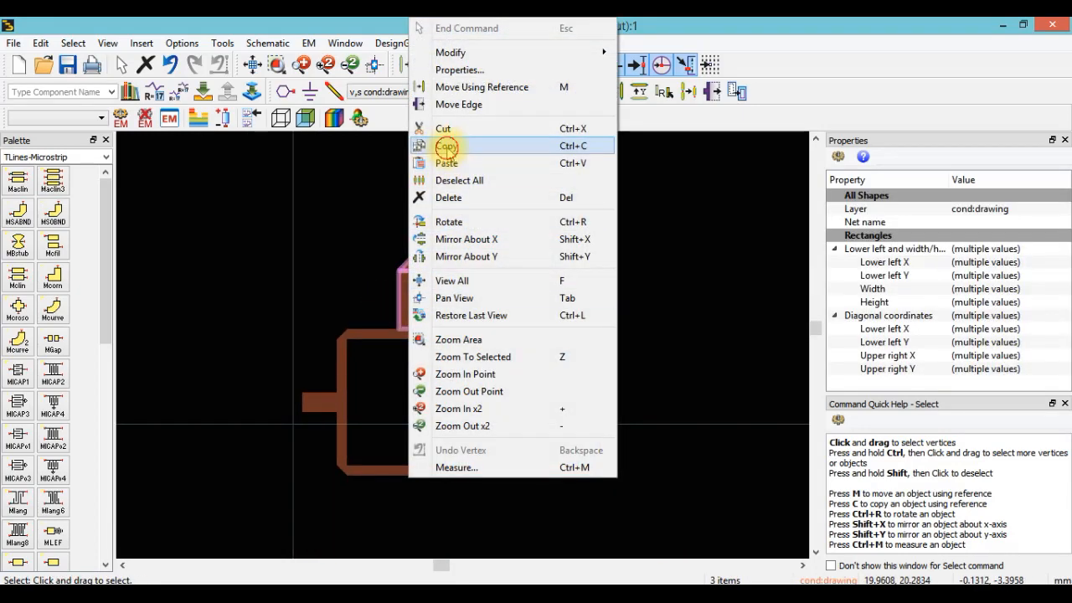
pyautogui.click(447, 149)
pyautogui.scroll(-2, 457, 329)
pyautogui.rightClick(447, 425)
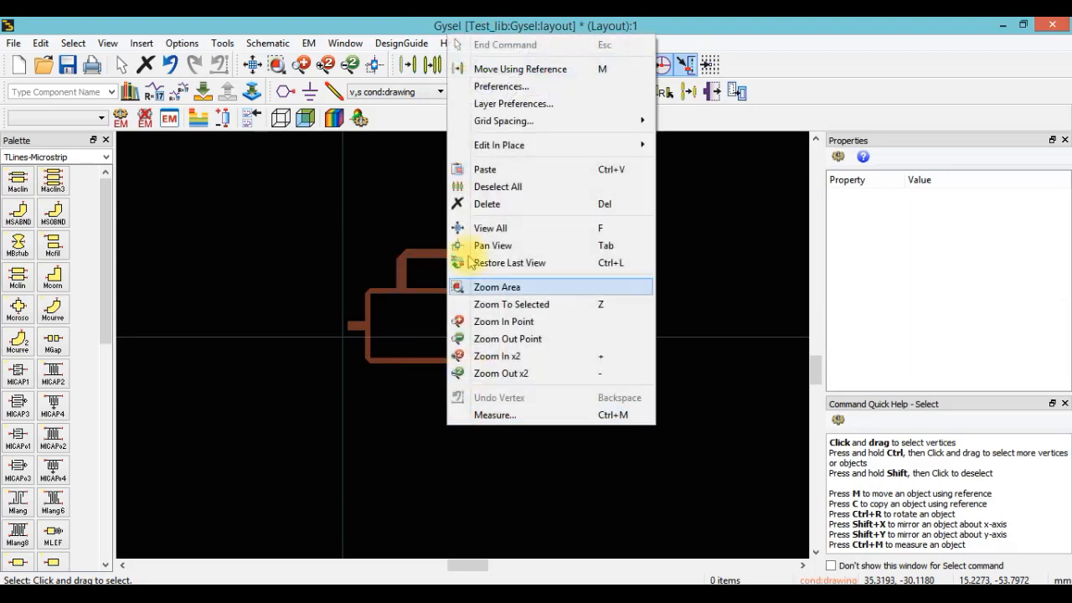
pyautogui.click(456, 169)
pyautogui.click(411, 437)
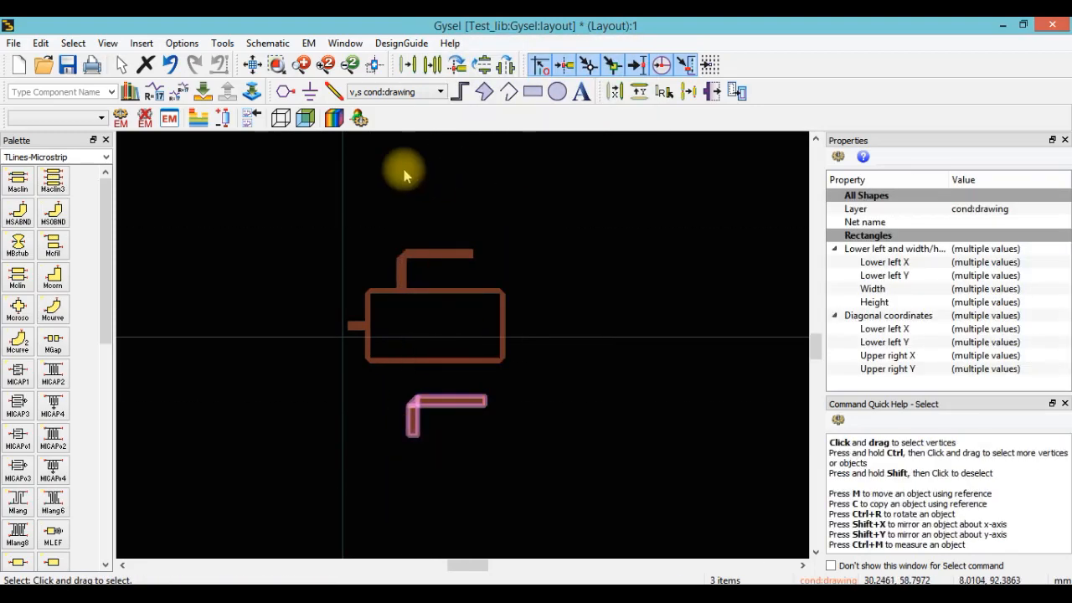
# Step: Mirror the pasted feed about the X axis and attach its upright strip's upper end to the lower ring line, matching the upper feed
pyautogui.click(481, 66)
pyautogui.press('Escape')
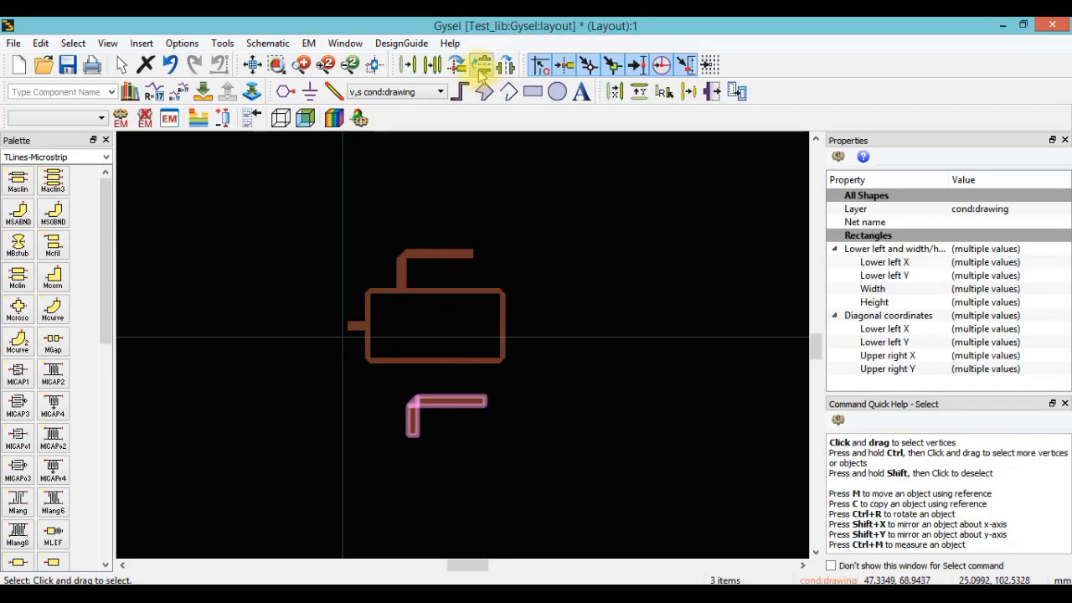
pyautogui.click(445, 411)
pyautogui.click(407, 65)
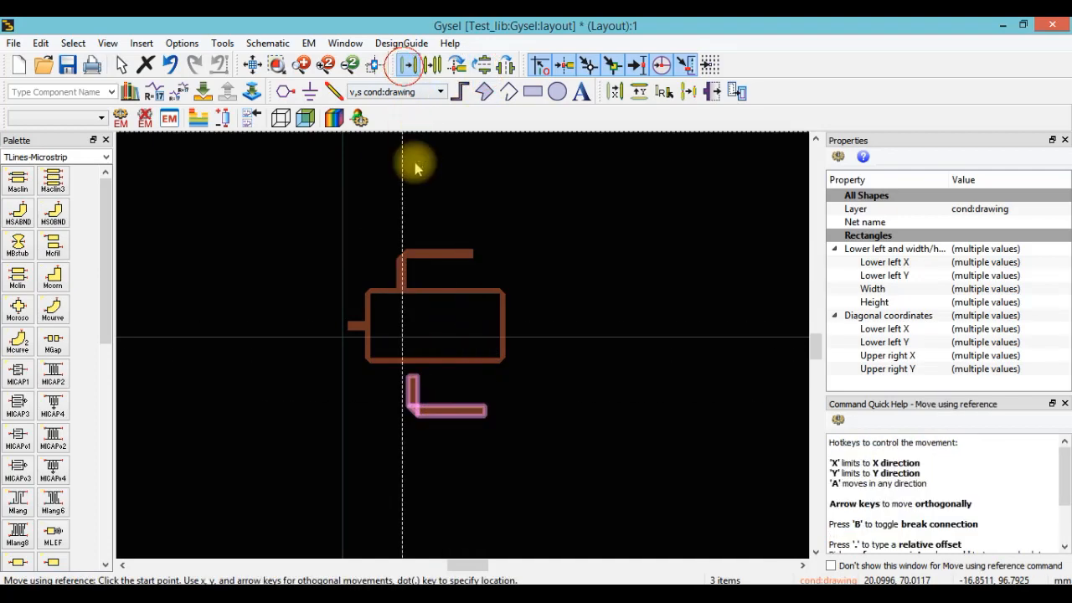
pyautogui.scroll(3, 405, 394)
pyautogui.click(373, 407)
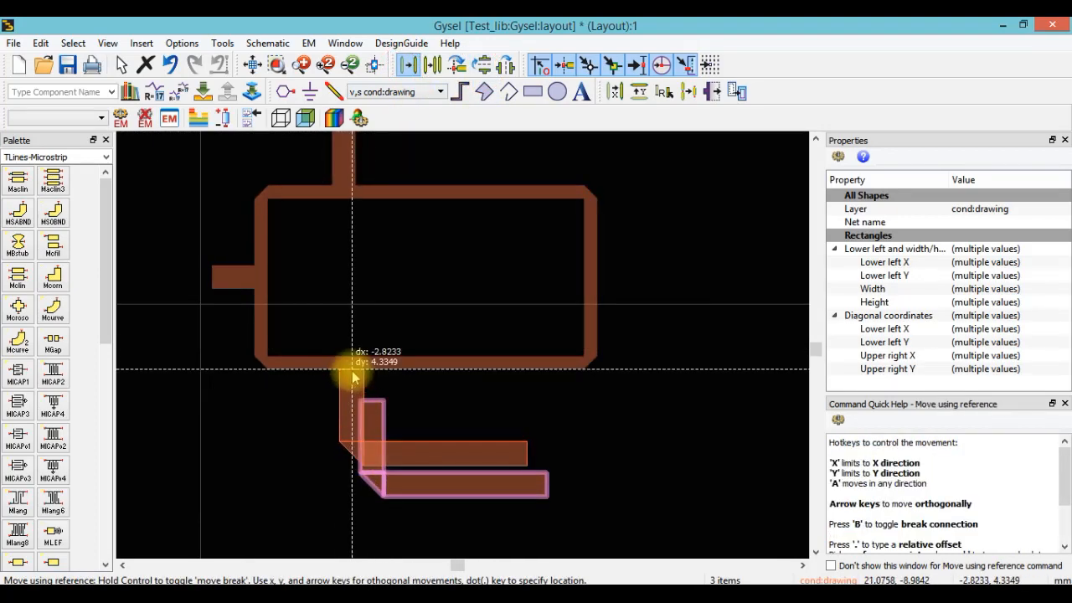
pyautogui.click(345, 369)
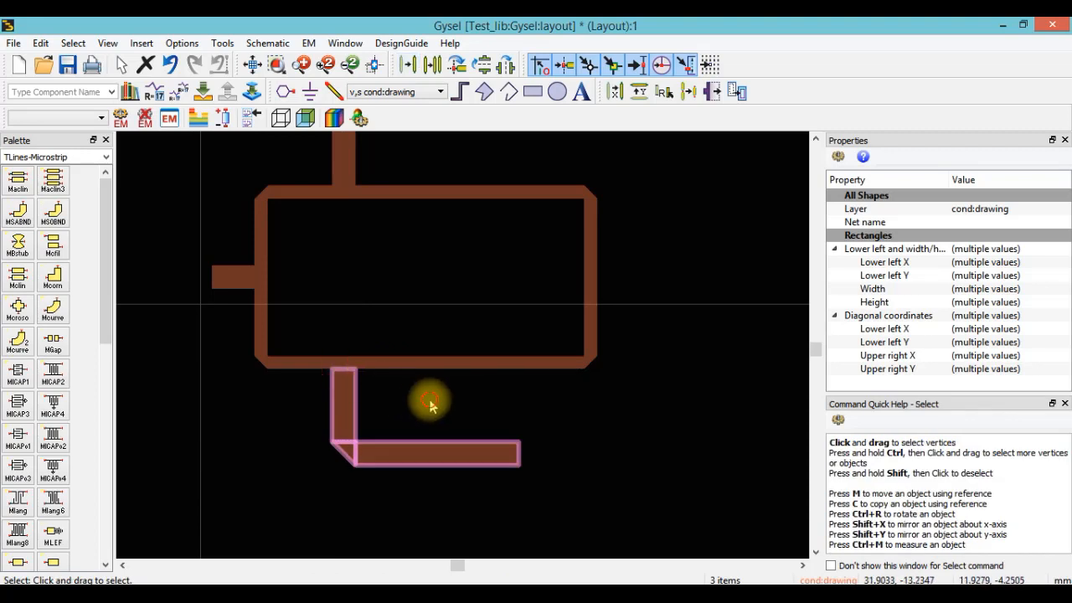
pyautogui.click(431, 404)
# Step: Copy the upper feed's upright strip and paste the duplicate to the right of the ring
pyautogui.scroll(-3, 480, 303)
pyautogui.moveTo(478, 313); pyautogui.dragTo(375, 357)
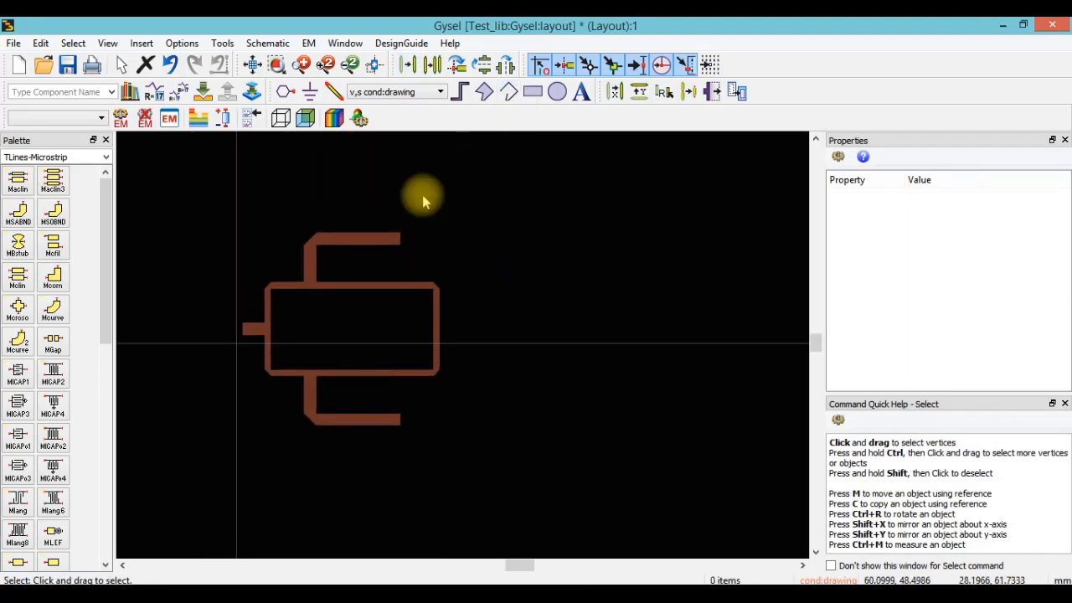
pyautogui.click(311, 274)
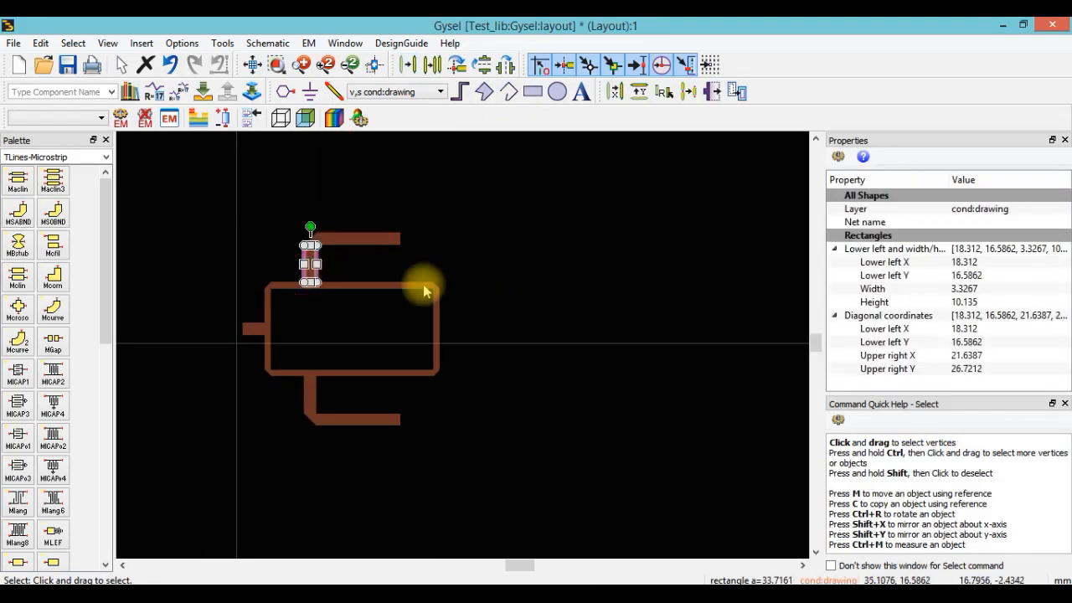
pyautogui.moveTo(460, 294); pyautogui.dragTo(413, 279)
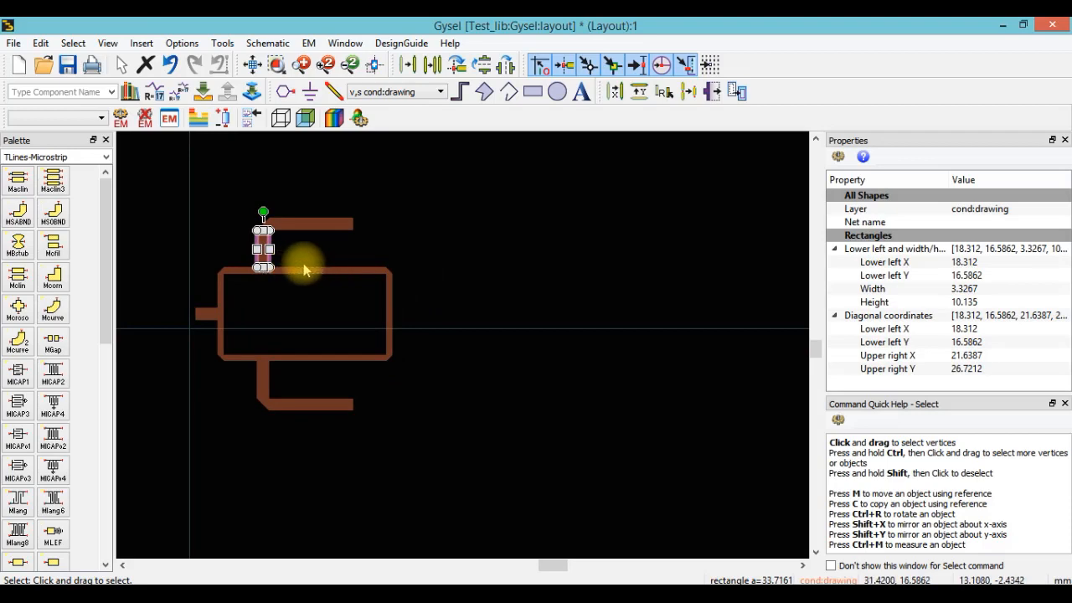
pyautogui.scroll(4, 264, 254)
pyautogui.moveTo(264, 254); pyautogui.dragTo(403, 339)
pyautogui.rightClick(404, 339)
pyautogui.click(442, 148)
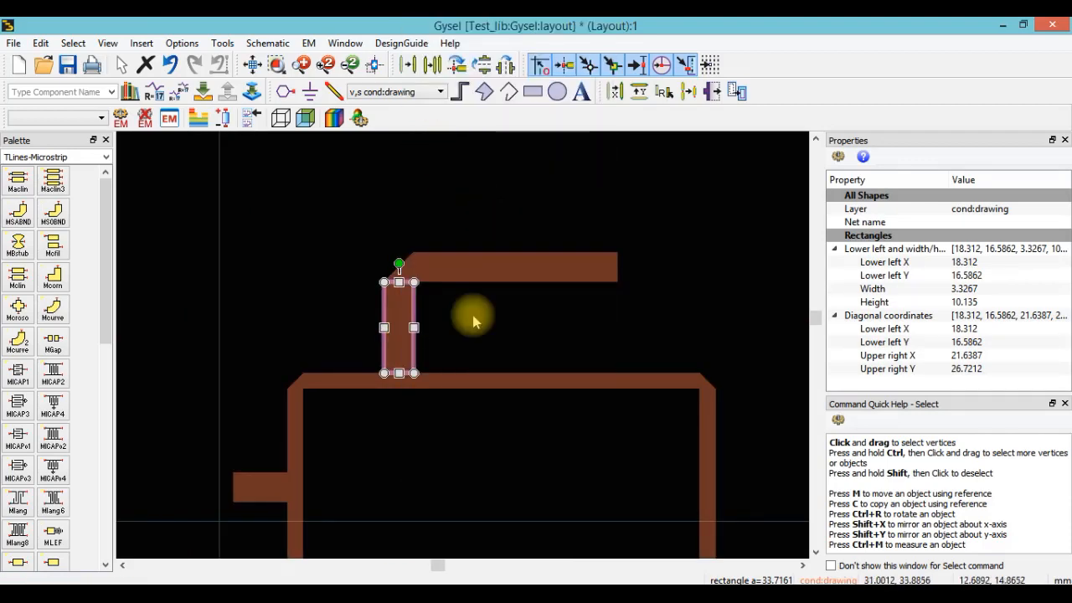
pyautogui.scroll(-2, 473, 315)
pyautogui.rightClick(490, 408)
pyautogui.click(514, 153)
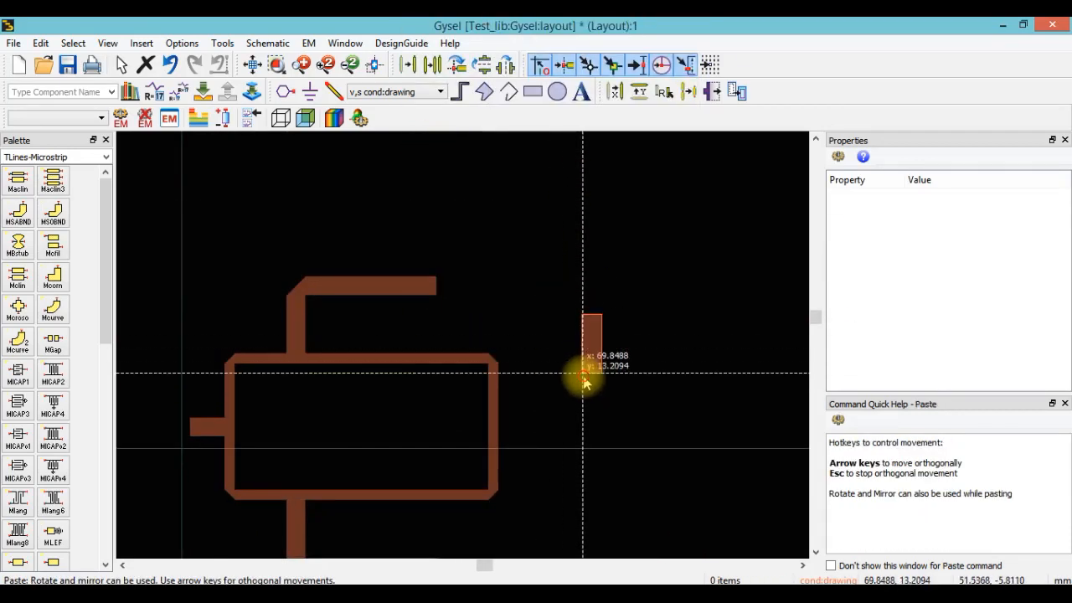
pyautogui.click(584, 381)
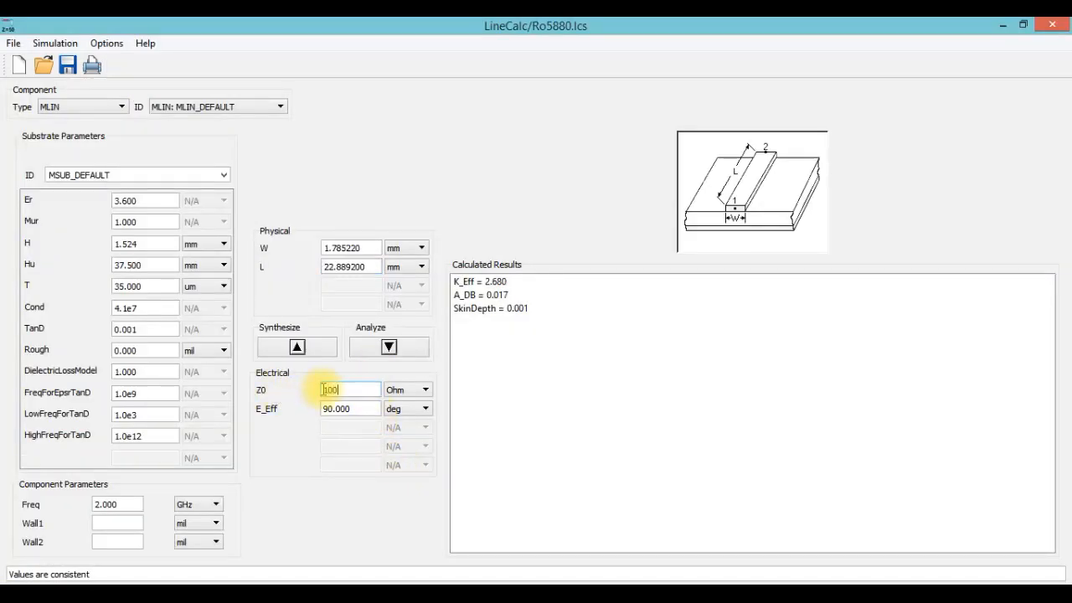
# Step: In LineCalc, synthesize the microstrip line for a Z0 of 100 Ohm and copy the resulting width
pyautogui.click(335, 357)
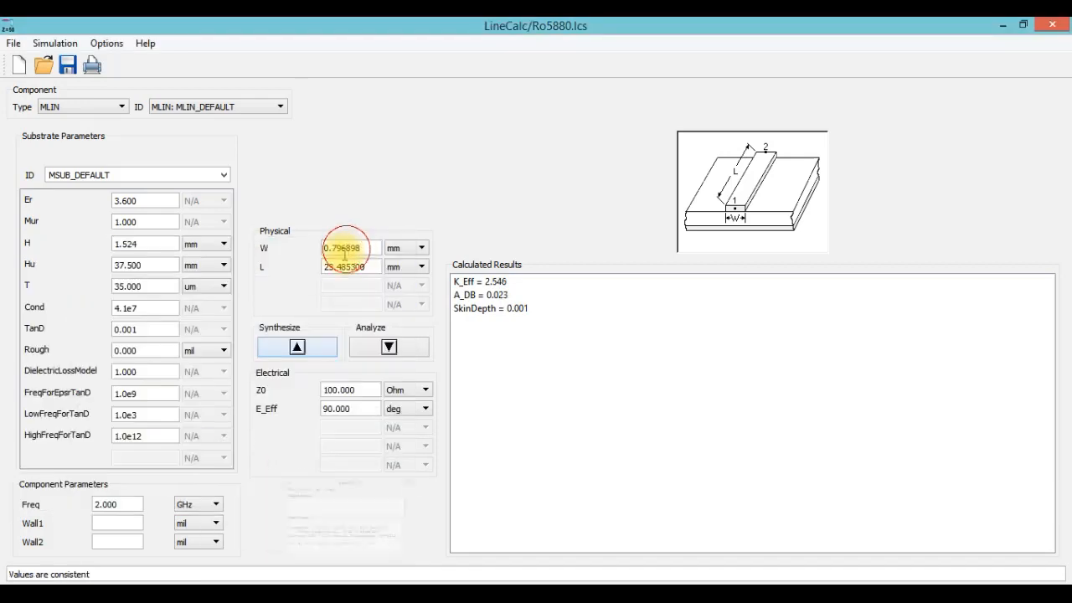
pyautogui.rightClick(338, 246)
pyautogui.click(371, 316)
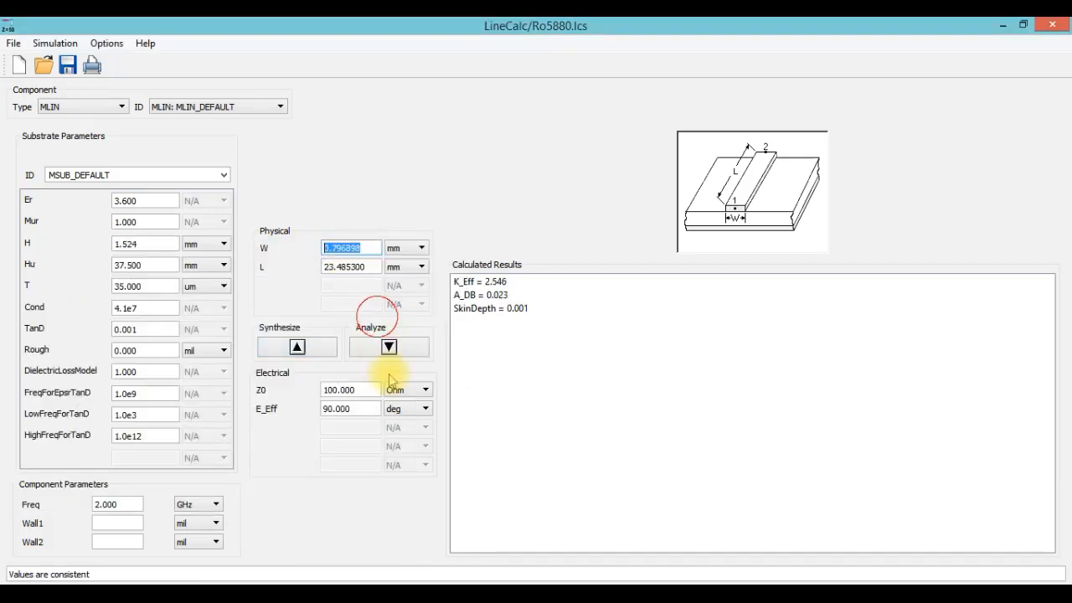
# Step: Return to the Gysel layout and set the pasted rectangle's width to the copied value of 0.7969 mm
pyautogui.click(454, 592)
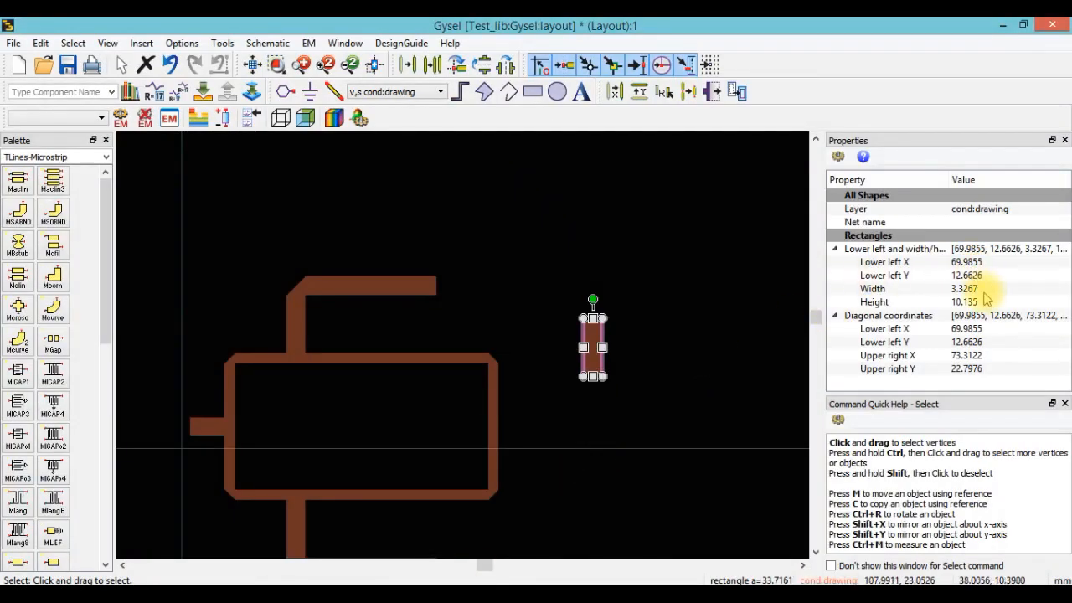
pyautogui.rightClick(986, 290)
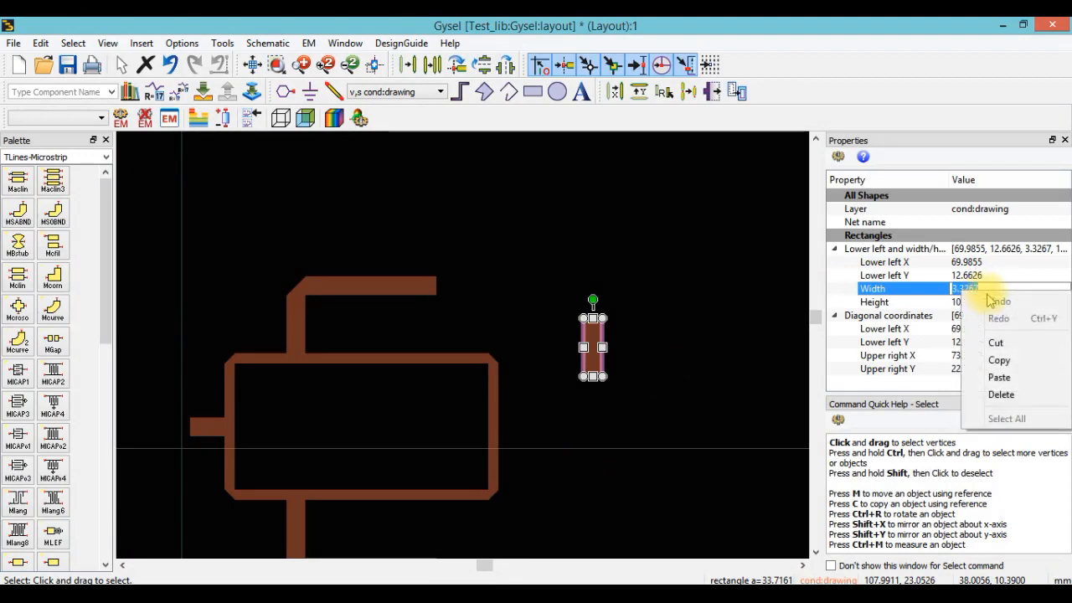
pyautogui.click(998, 377)
pyautogui.press('Return')
pyautogui.click(599, 364)
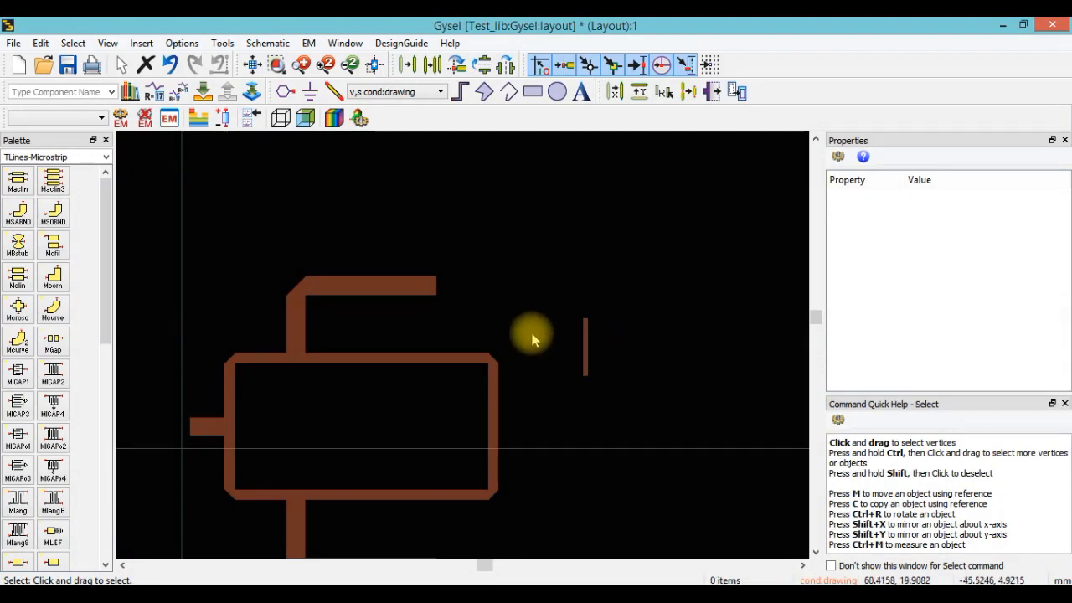
# Step: Move the narrow strip by its upper edge's midpoint onto the upper ring line's inner edge, beside the right-hand segment junction
pyautogui.scroll(3, 575, 335)
pyautogui.click(486, 359)
pyautogui.click(408, 65)
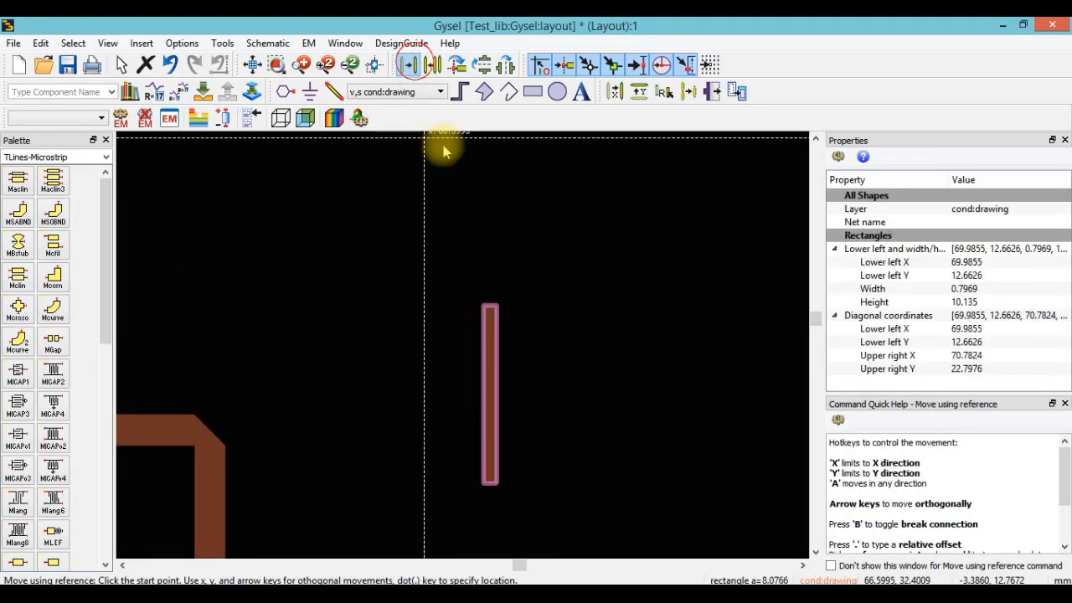
pyautogui.click(496, 302)
pyautogui.scroll(-3, 442, 289)
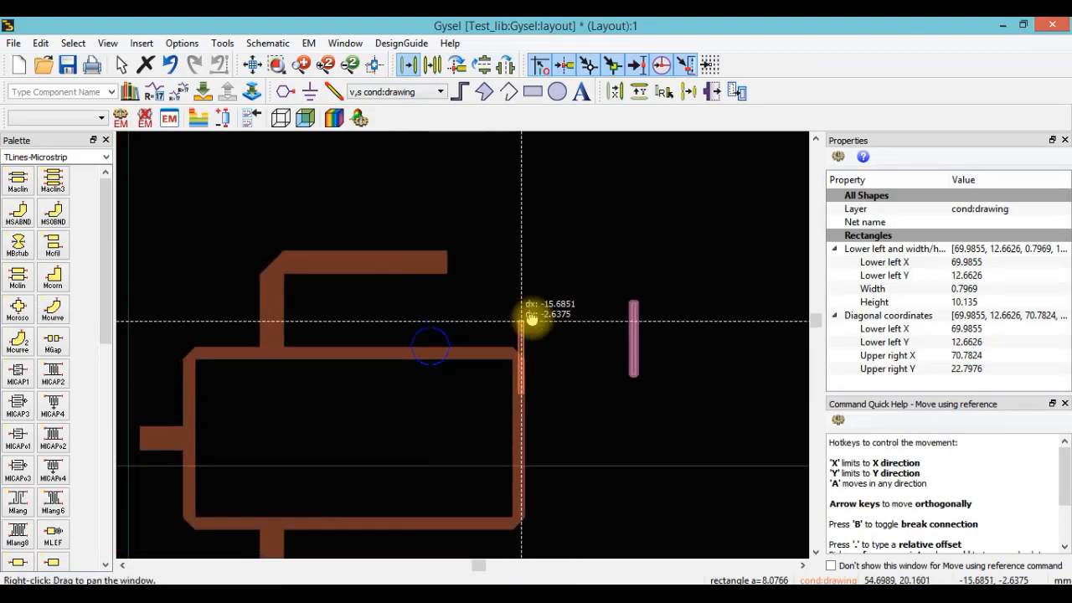
pyautogui.scroll(3, 446, 362)
pyautogui.click(462, 348)
pyautogui.click(432, 296)
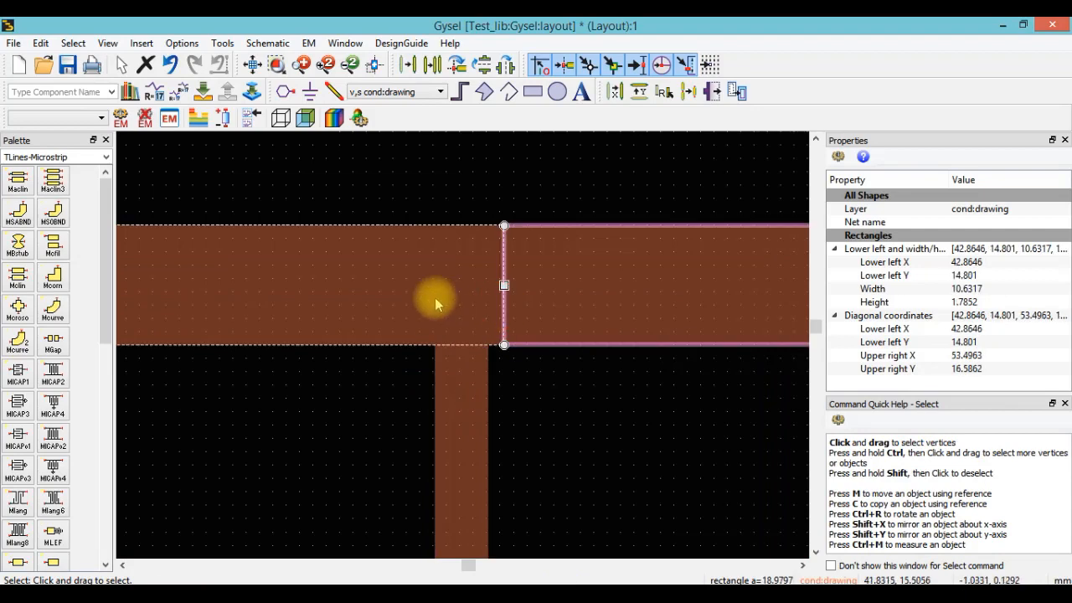
# Step: Try to move the narrow strip by its upper edge's midpoint onto the junction of the two upper ring segments
pyautogui.click(459, 379)
pyautogui.click(461, 238)
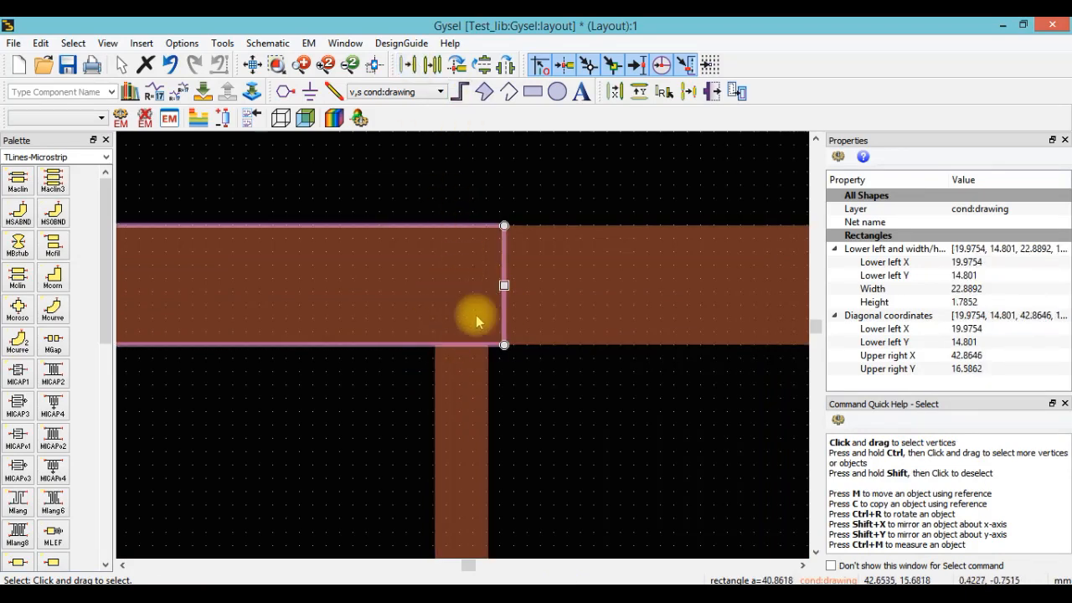
pyautogui.scroll(-1, 478, 318)
pyautogui.click(504, 349)
pyautogui.scroll(-3, 466, 371)
pyautogui.click(448, 377)
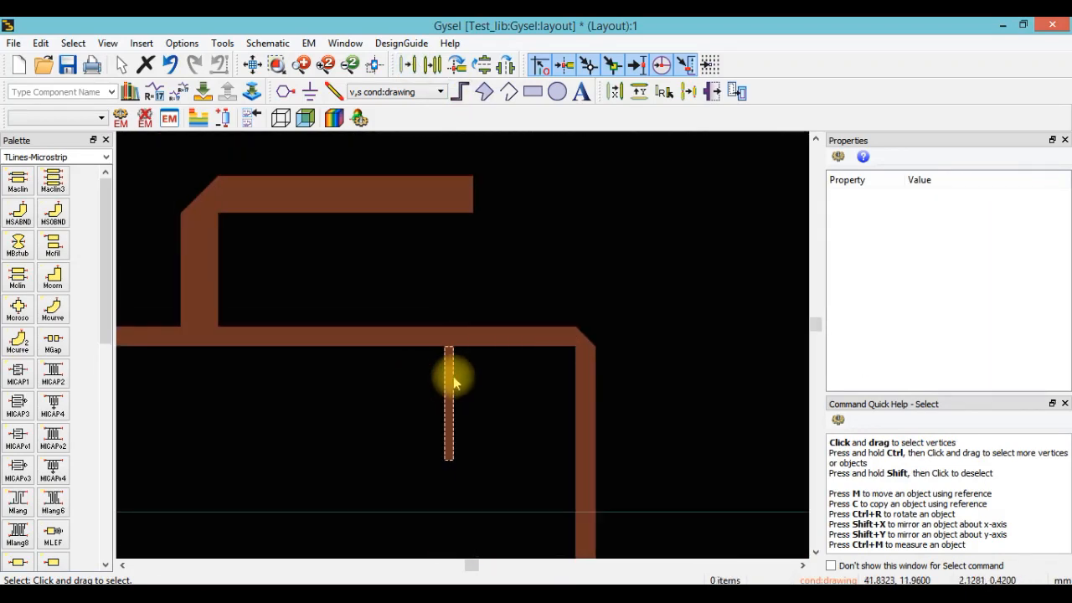
pyautogui.click(432, 65)
pyautogui.click(408, 65)
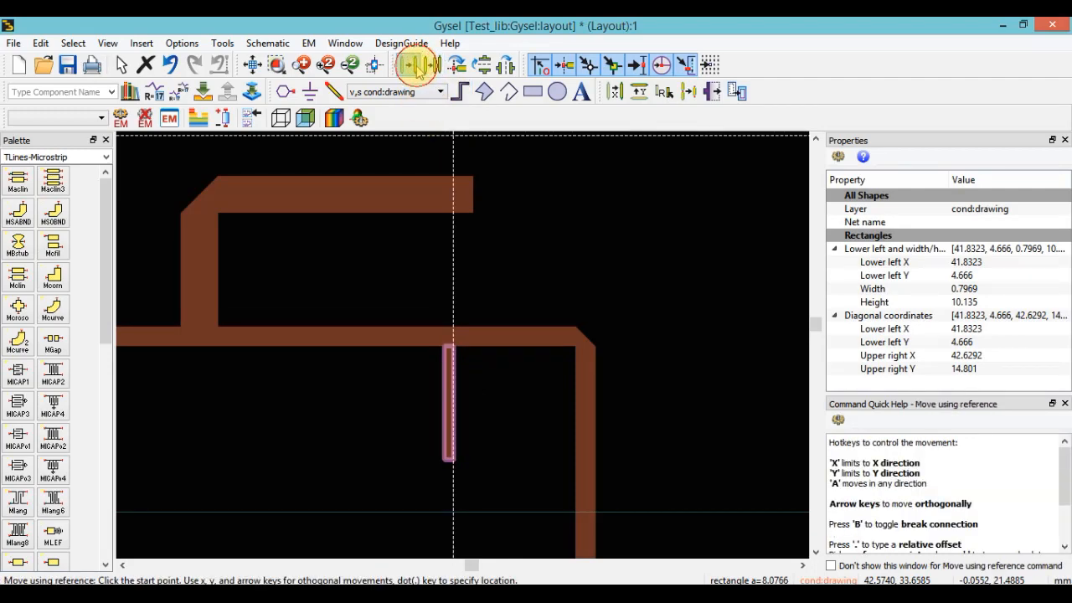
pyautogui.scroll(3, 454, 289)
pyautogui.moveTo(422, 453); pyautogui.dragTo(420, 171)
pyautogui.click(416, 305)
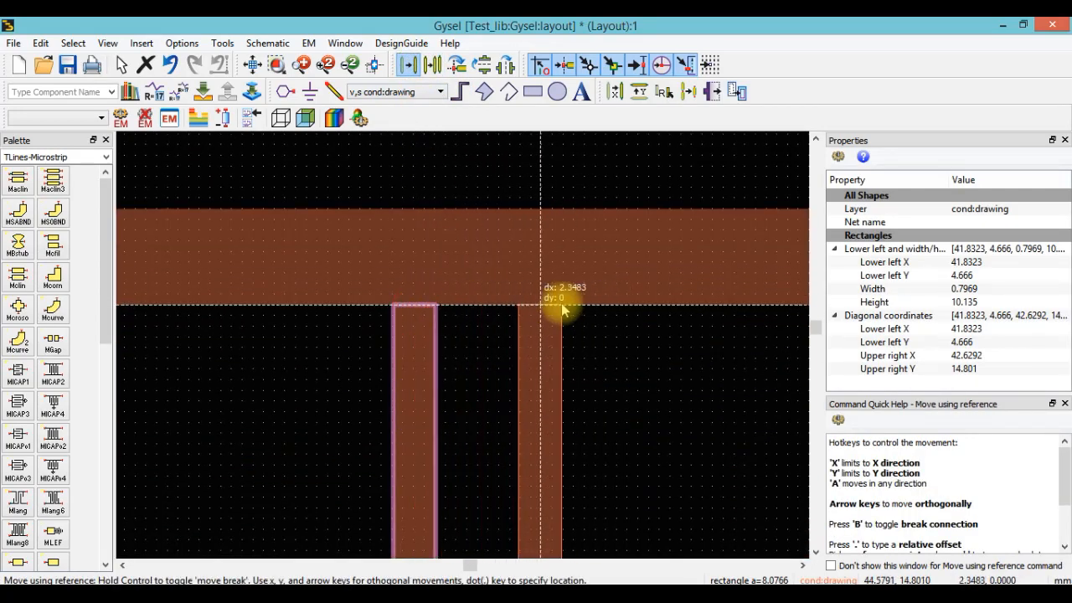
pyautogui.scroll(-2, 650, 307)
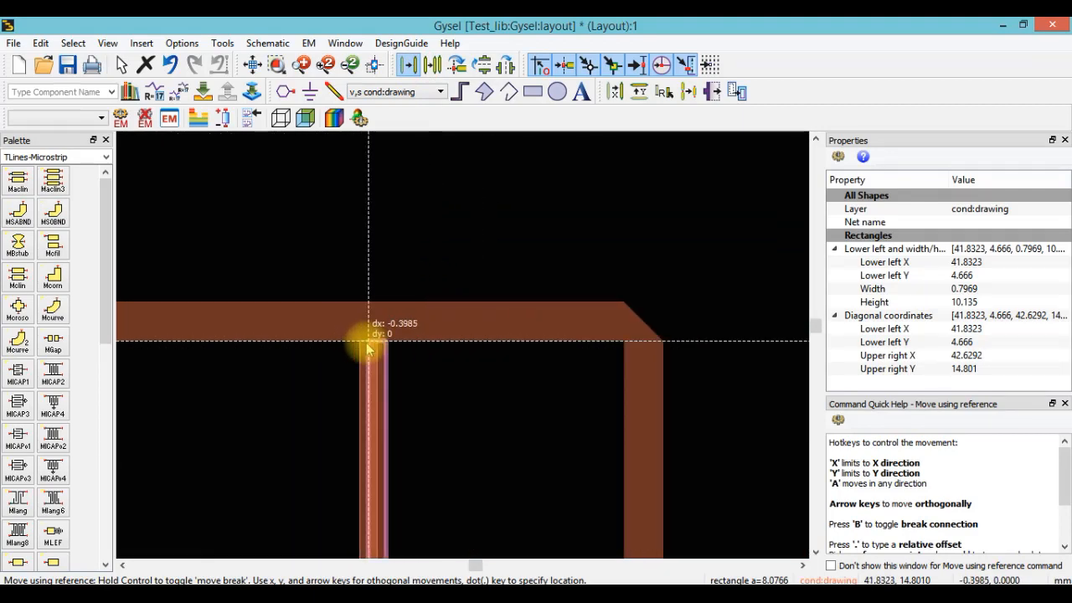
pyautogui.click(364, 340)
pyautogui.click(408, 342)
pyautogui.click(350, 324)
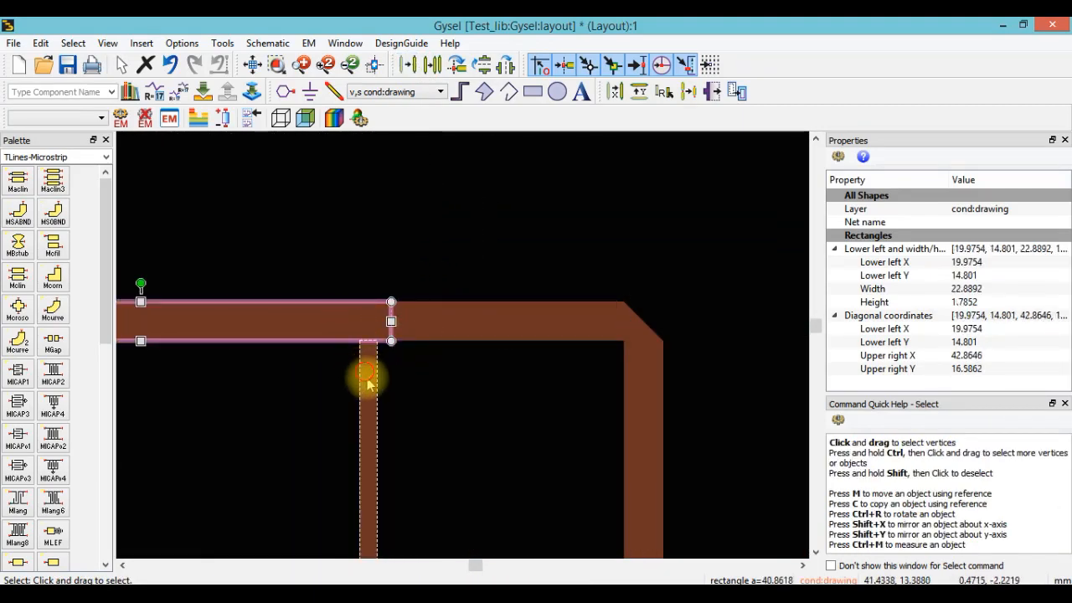
# Step: Pull the narrow strip clear of the ring, and move it by its upper edge's midpoint onto the upper segments' inner junction point
pyautogui.moveTo(367, 375); pyautogui.dragTo(396, 391)
pyautogui.click(408, 65)
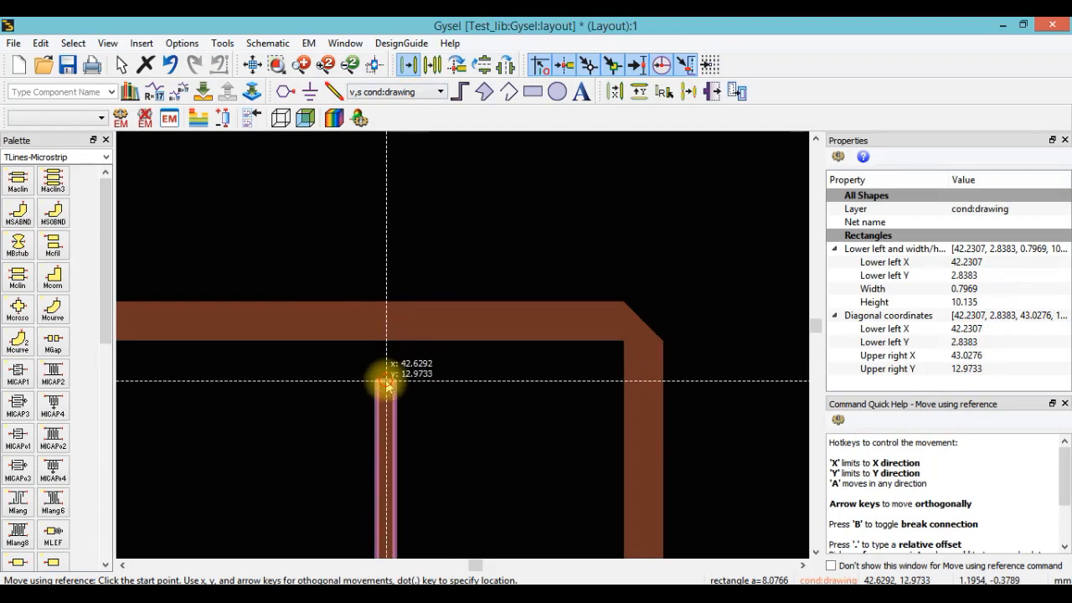
pyautogui.click(386, 379)
pyautogui.click(391, 341)
# Step: Check the narrow strip's alignment with the junction between the two upper ring segments
pyautogui.click(411, 326)
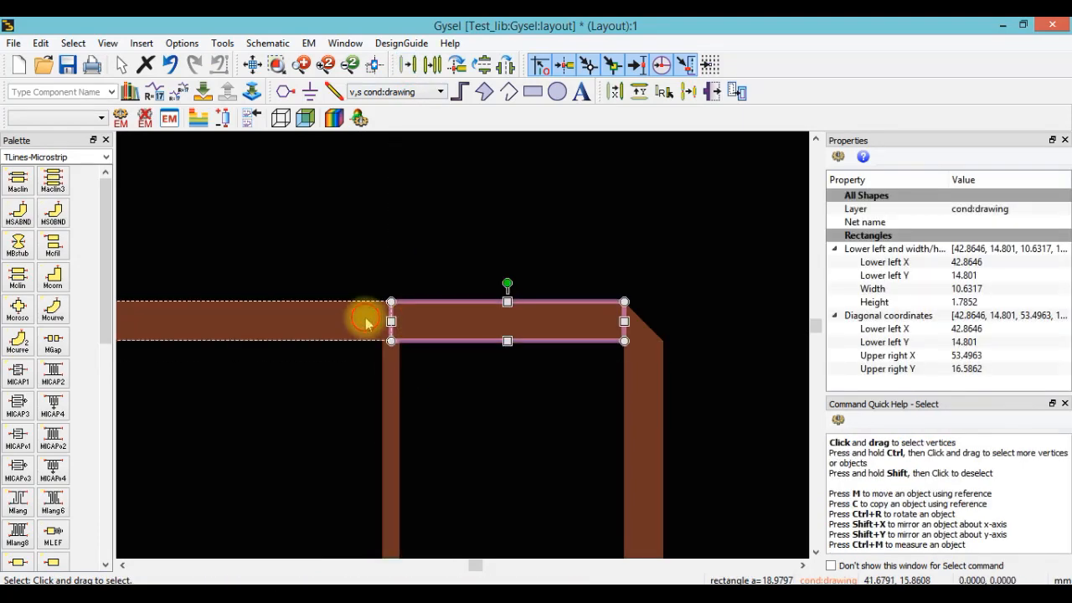
pyautogui.click(366, 323)
pyautogui.scroll(10, 465, 344)
pyautogui.click(648, 246)
pyautogui.click(558, 360)
pyautogui.scroll(-6, 553, 409)
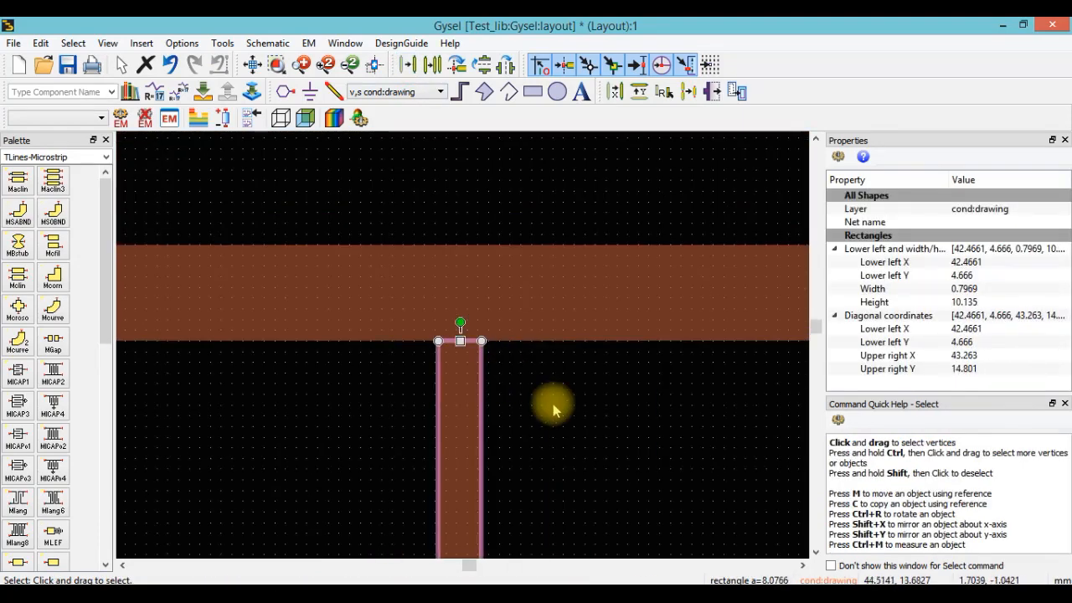
pyautogui.click(554, 409)
pyautogui.scroll(-8, 471, 294)
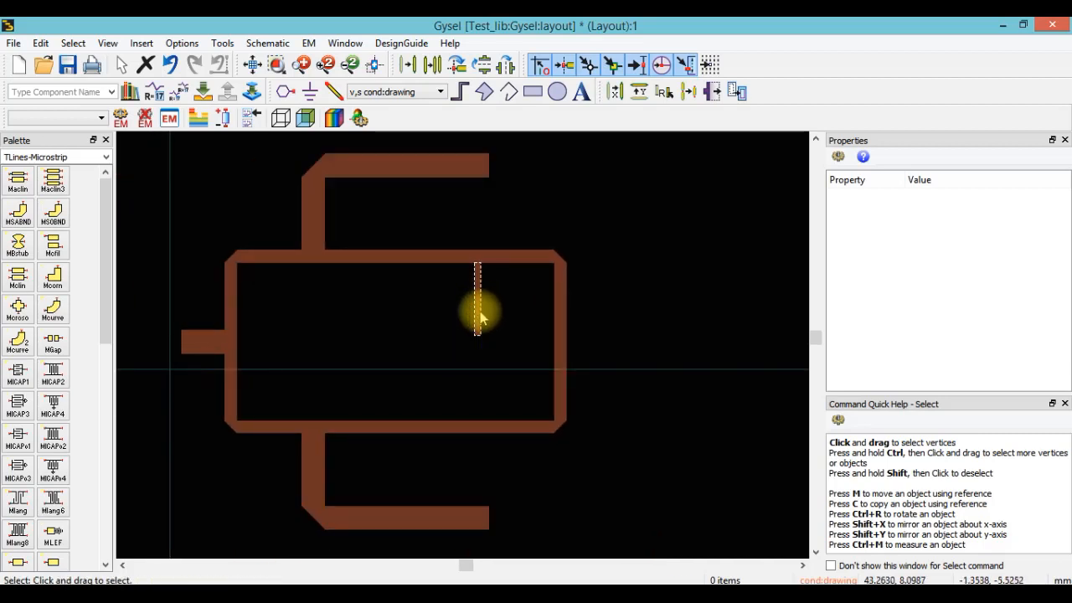
# Step: Set the narrow strip's height to 8 mm
pyautogui.click(479, 317)
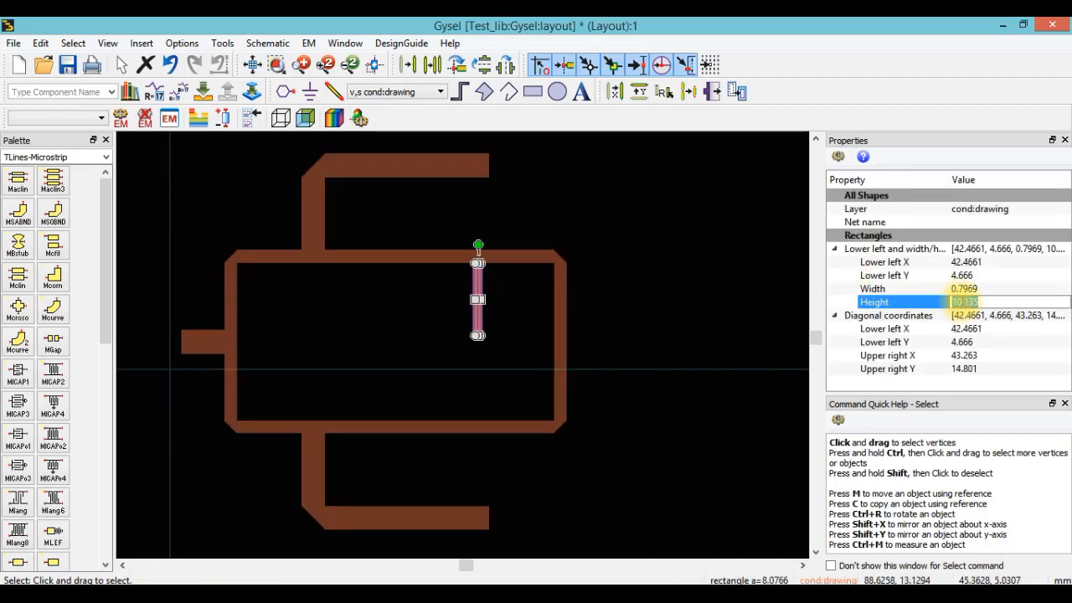
pyautogui.click(620, 344)
pyautogui.scroll(5, 472, 332)
# Step: Move the shortened strip straight up by its upper edge's midpoint until it touches the upper ring line's inner edge
pyautogui.click(398, 342)
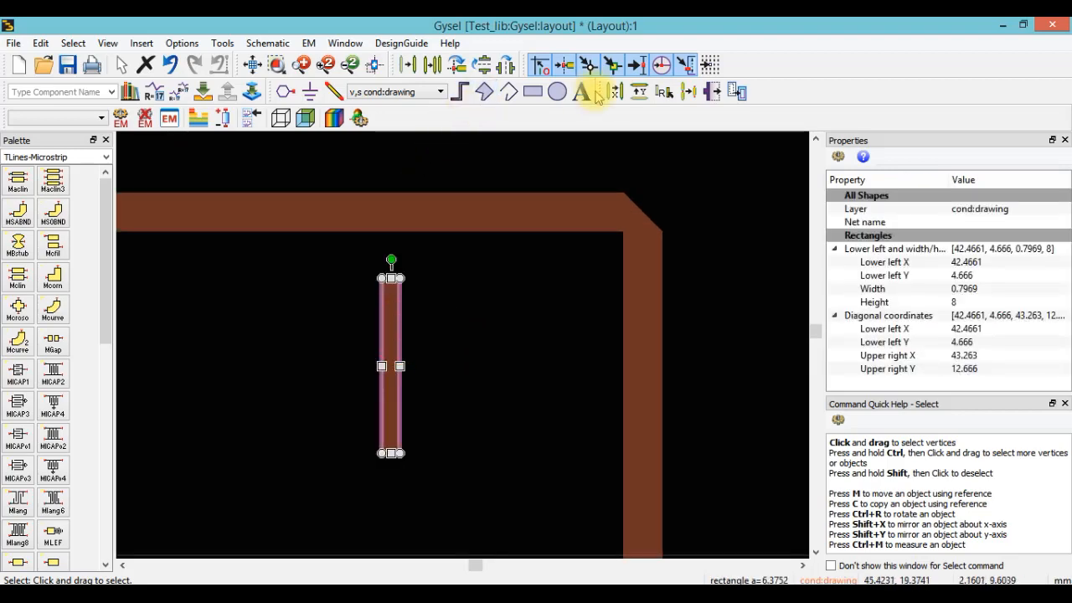
pyautogui.click(638, 92)
pyautogui.click(391, 278)
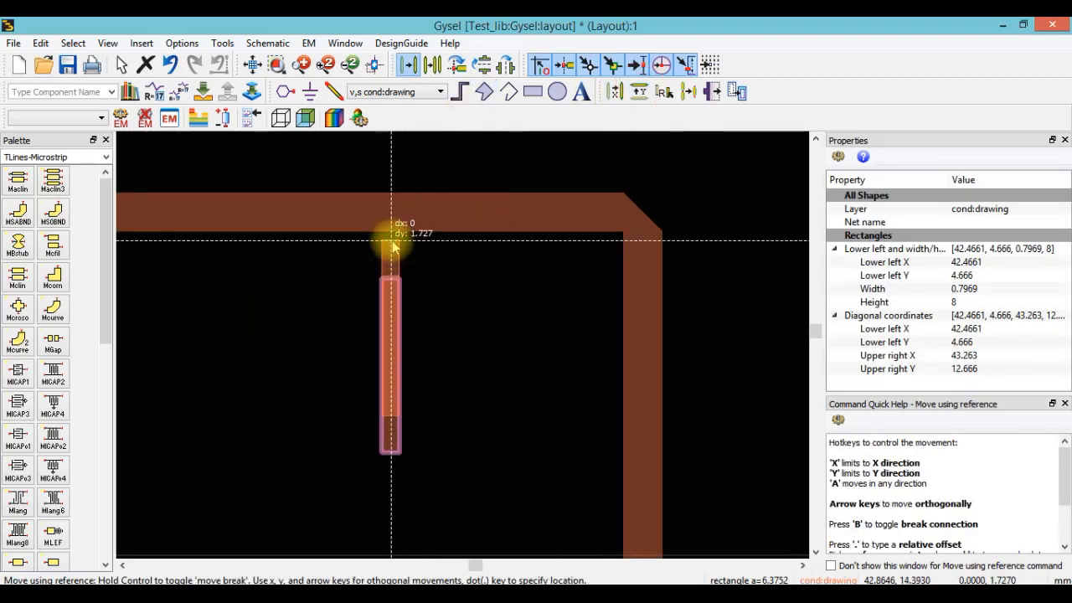
pyautogui.click(392, 239)
pyautogui.scroll(-3, 467, 339)
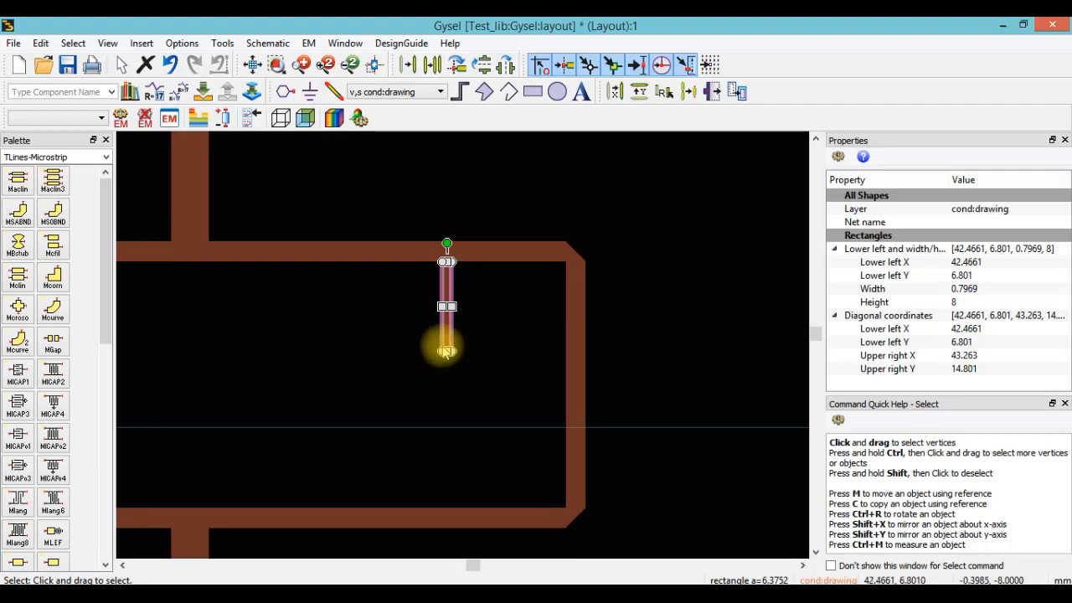
# Step: Copy the narrow strip and paste the duplicate inside the ring, to the left of the original
pyautogui.rightClick(448, 341)
pyautogui.click(497, 148)
pyautogui.rightClick(345, 351)
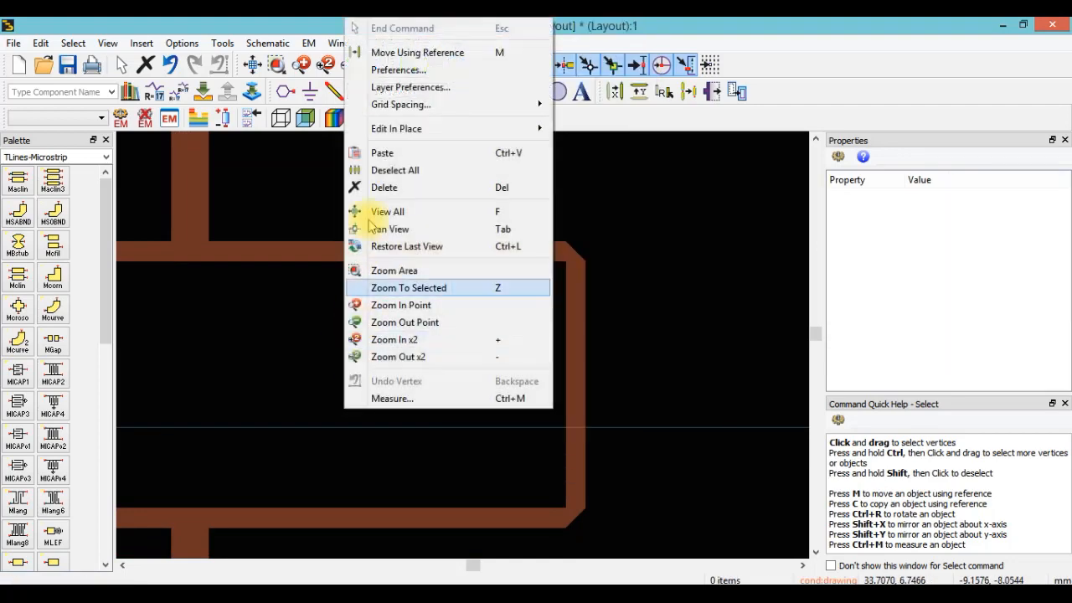
pyautogui.click(379, 152)
pyautogui.click(333, 406)
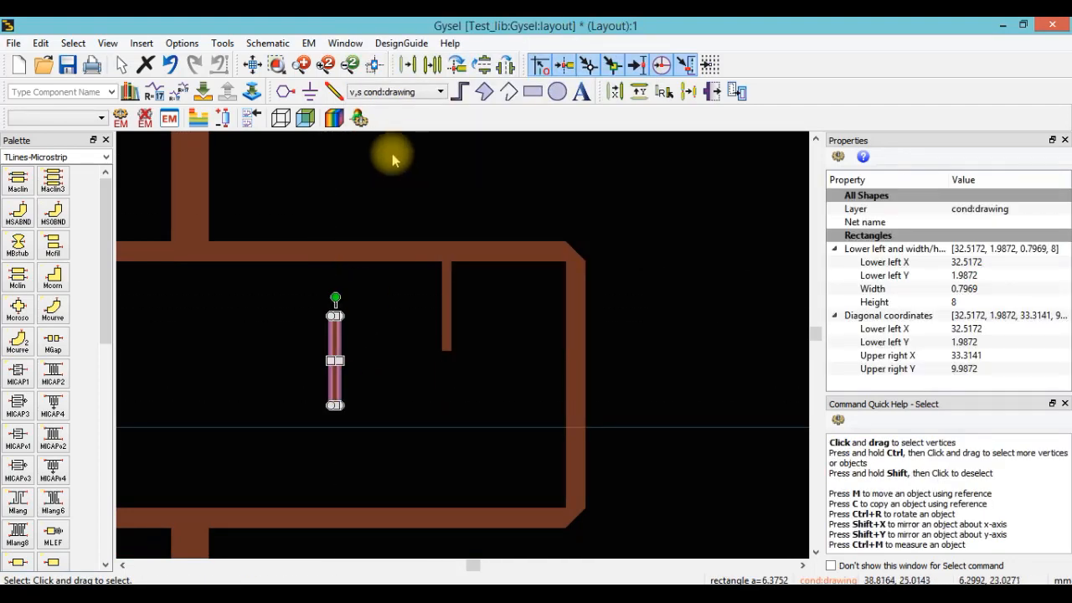
# Step: Rotate the pasted strip to horizontal and move it by its right end so it meets the upright strip's lower left corner
pyautogui.hotkey('ctrl', 'r')
pyautogui.click(407, 65)
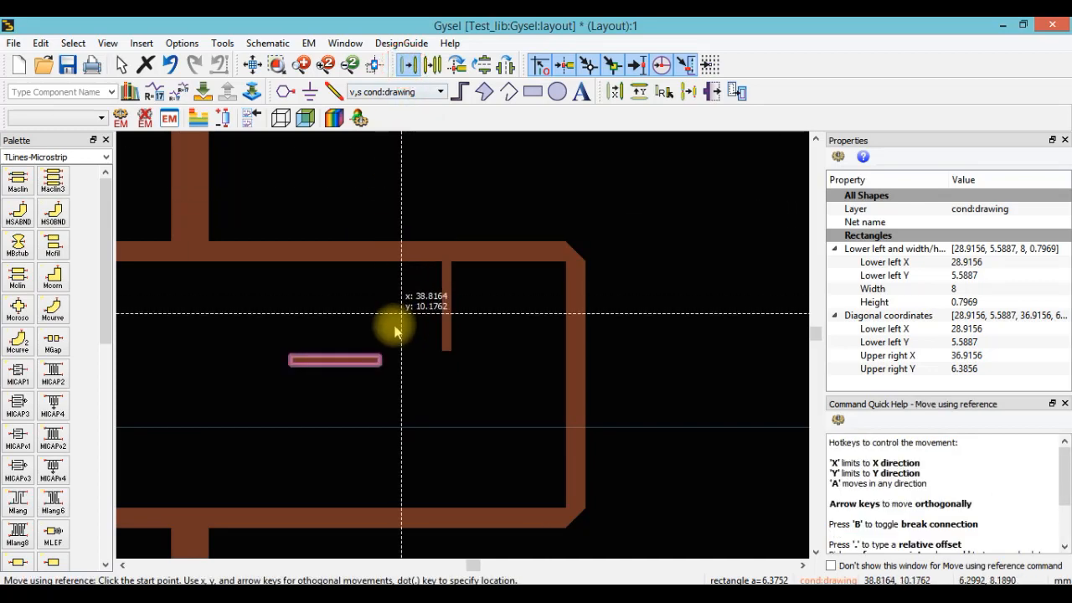
pyautogui.click(380, 359)
pyautogui.click(443, 355)
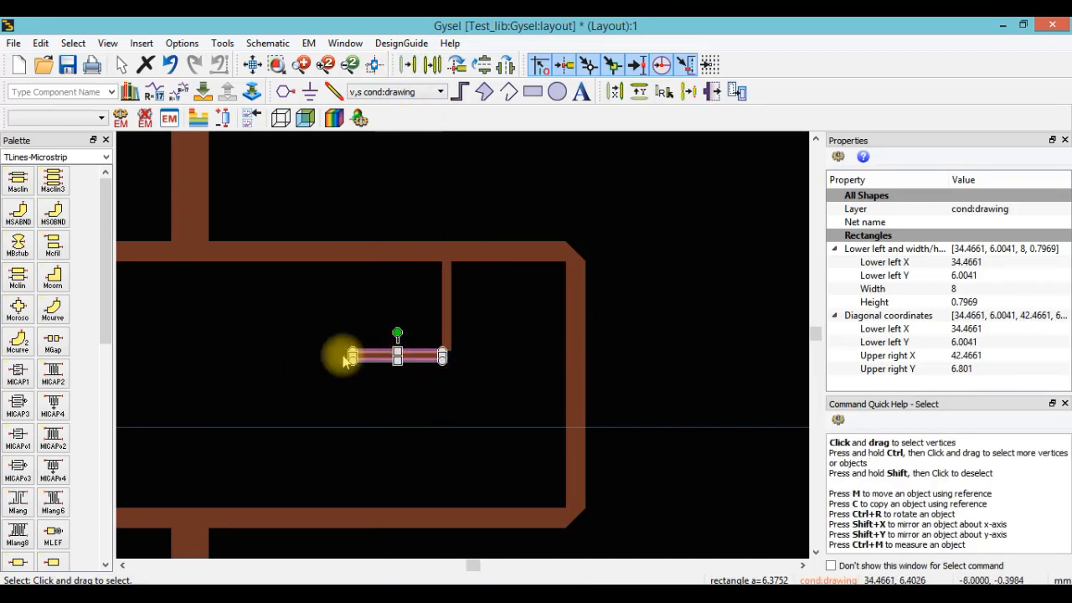
# Step: Stretch the horizontal strip leftward to about 19.2 mm long and fill its corner with the upright strip using a chamfered polygon
pyautogui.scroll(1, 346, 358)
pyautogui.moveTo(458, 345); pyautogui.dragTo(212, 343)
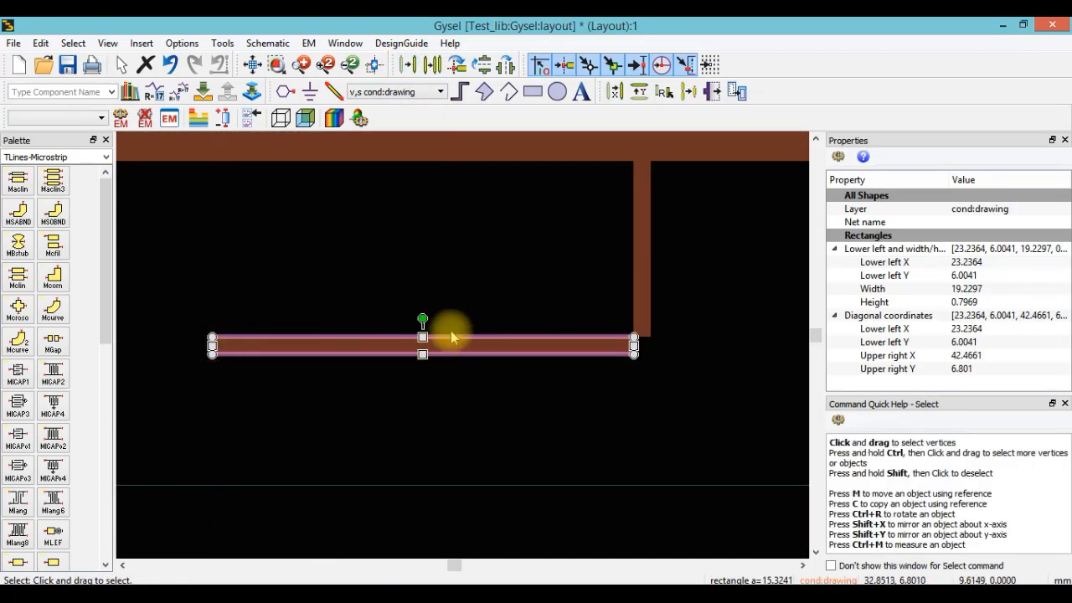
pyautogui.press('Escape')
pyautogui.click(484, 91)
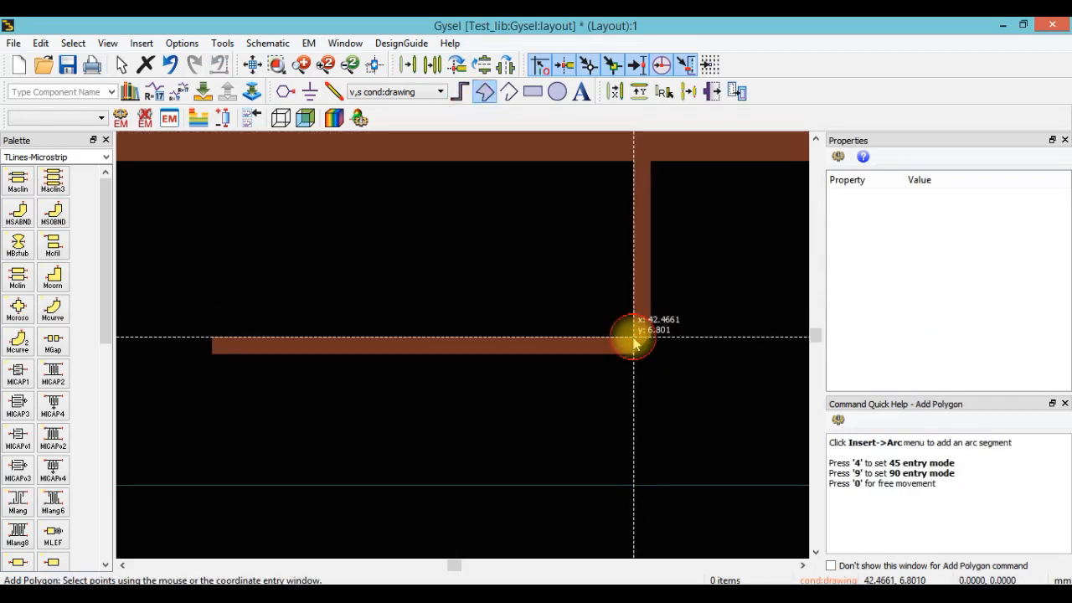
pyautogui.scroll(-3, 547, 307)
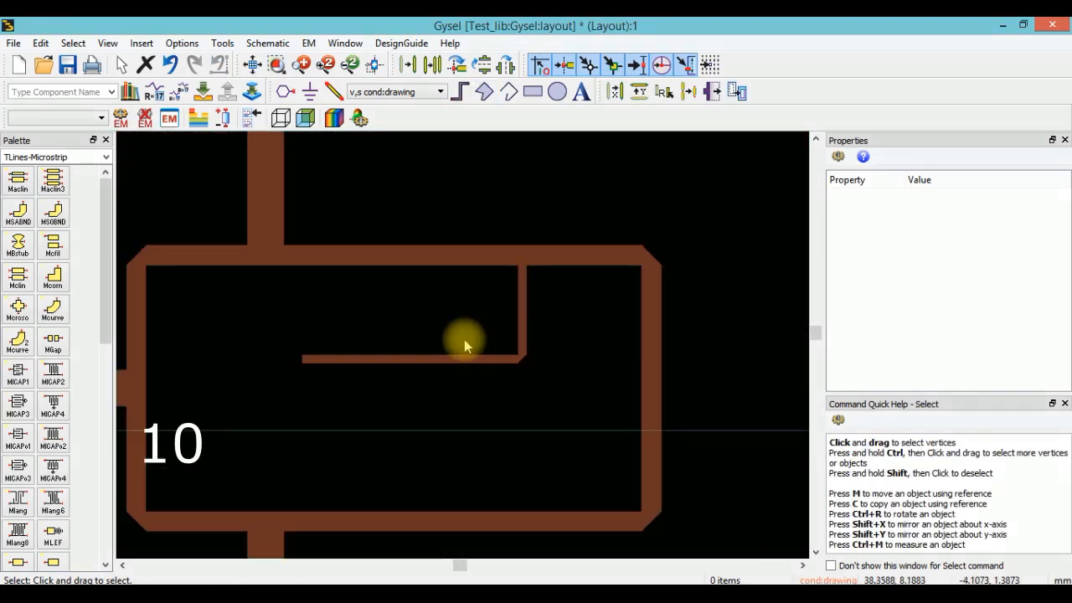
# Step: Measure the 100 Ohm stub's length along its centreline, from the ring line through the bend to its free end
pyautogui.moveTo(466, 339); pyautogui.dragTo(559, 313)
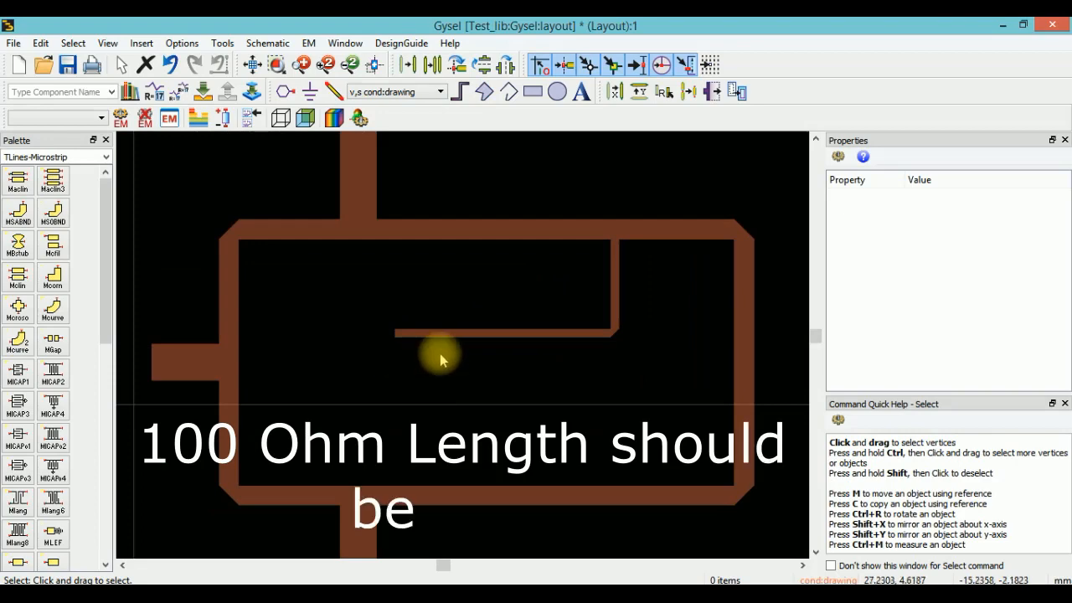
pyautogui.rightClick(537, 288)
pyautogui.click(574, 397)
pyautogui.scroll(5, 593, 335)
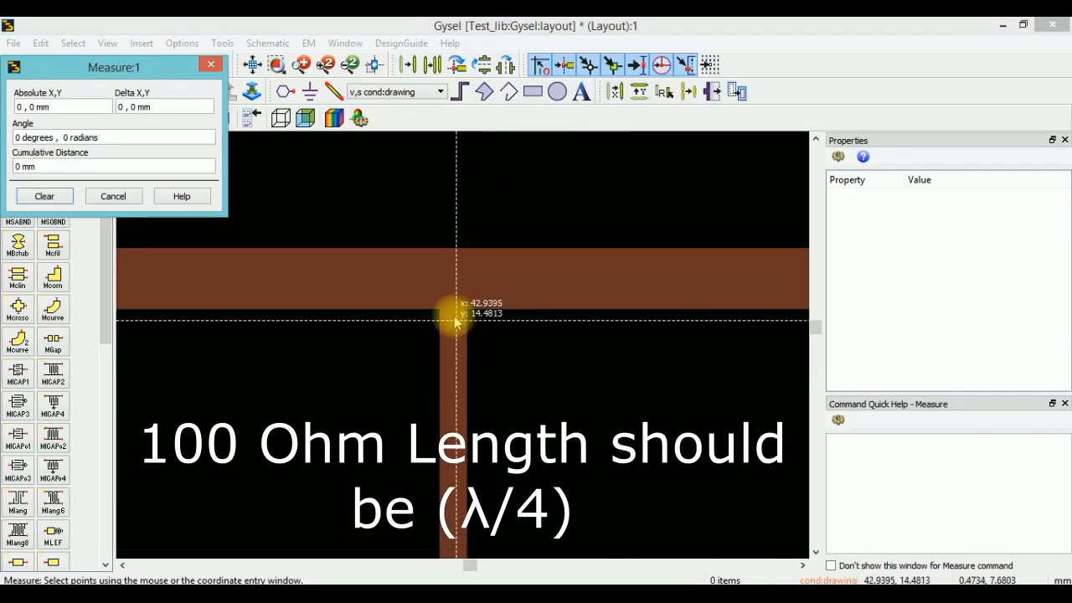
pyautogui.click(456, 321)
pyautogui.scroll(-3, 455, 301)
pyautogui.scroll(3, 461, 347)
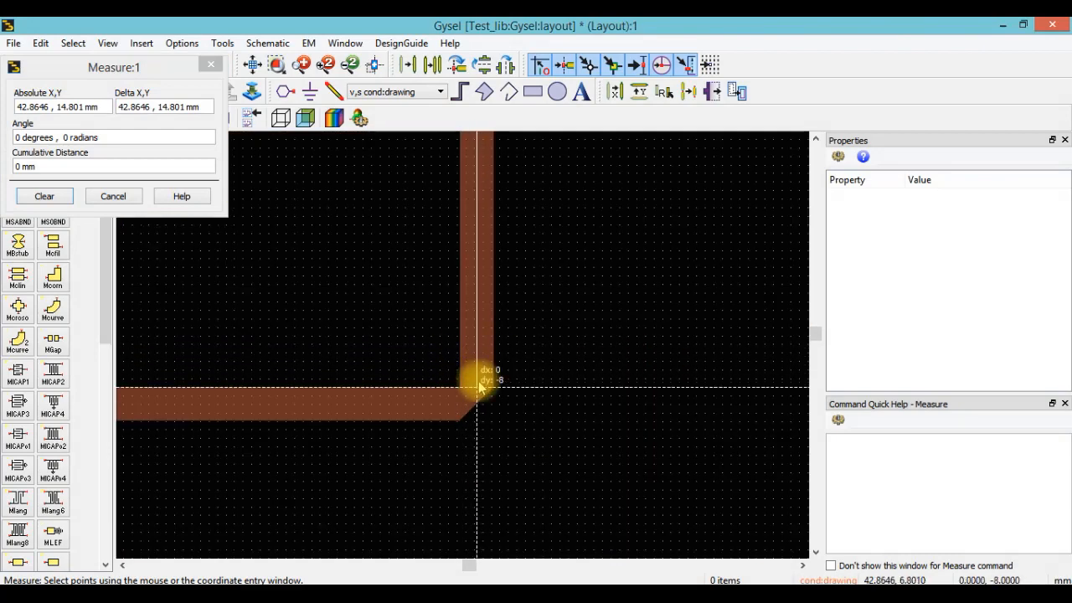
pyautogui.click(462, 407)
pyautogui.scroll(-3, 444, 352)
pyautogui.scroll(4, 455, 343)
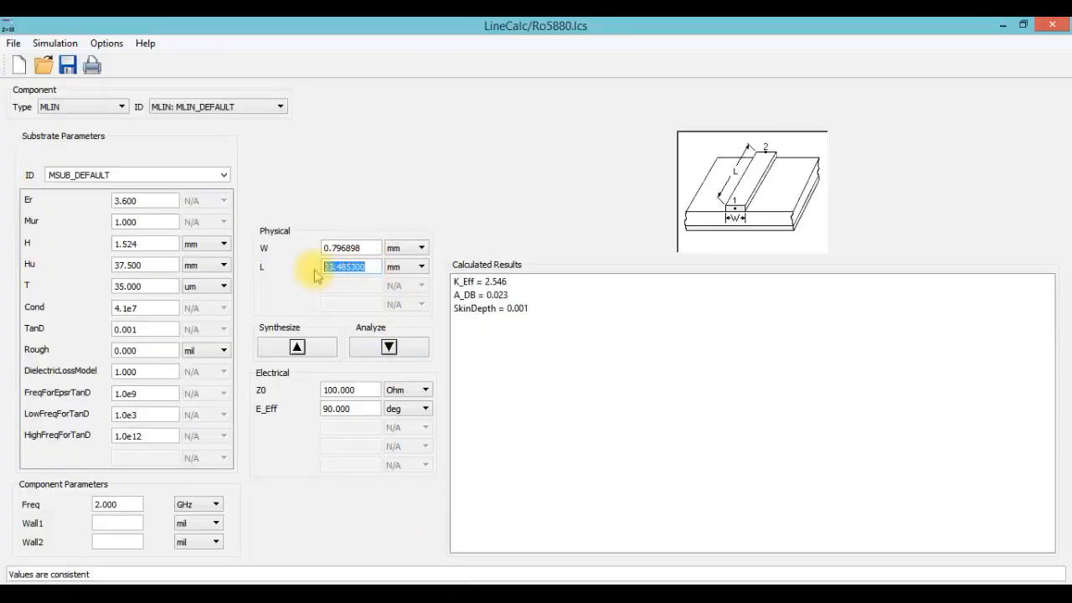
# Step: Copy the synthesized line length of 23.4853 mm from LineCalc and open Calculator to start a subtraction from it
pyautogui.rightClick(347, 266)
pyautogui.click(358, 342)
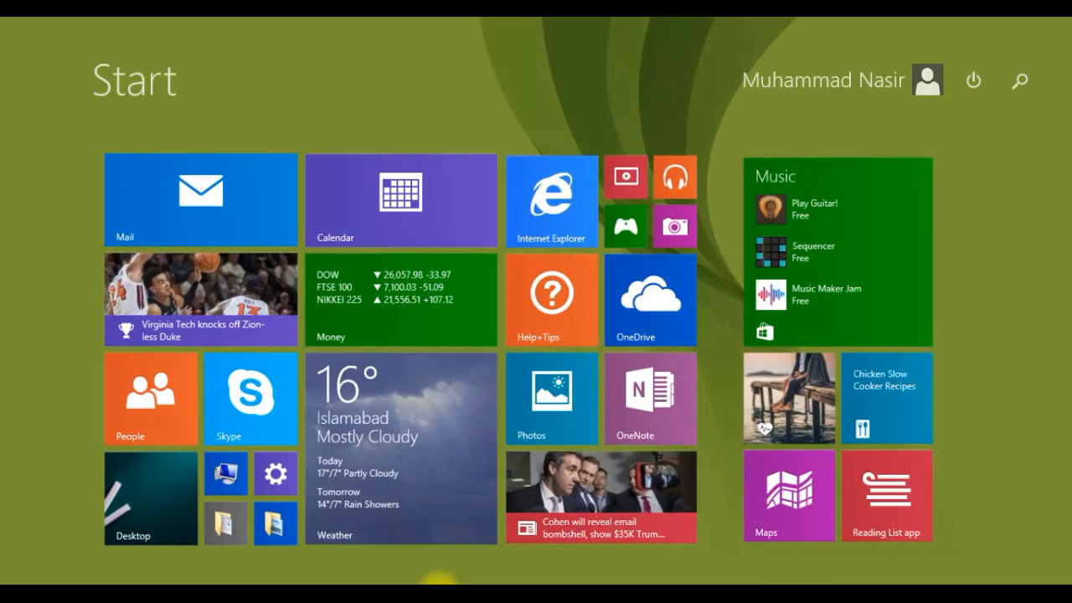
pyautogui.write('call of Duty - World at War (SP')
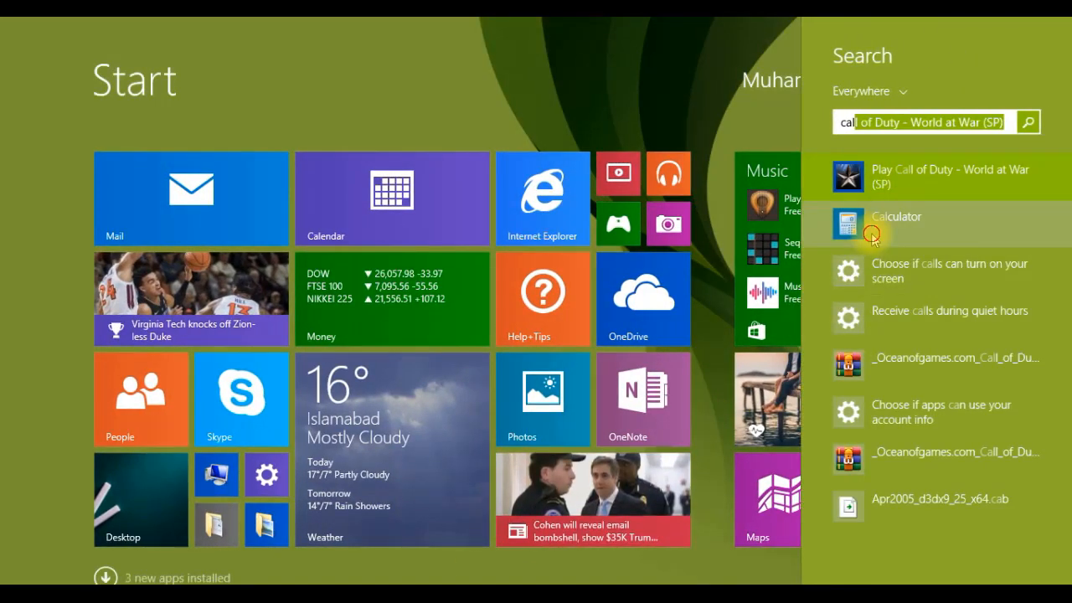
pyautogui.click(848, 224)
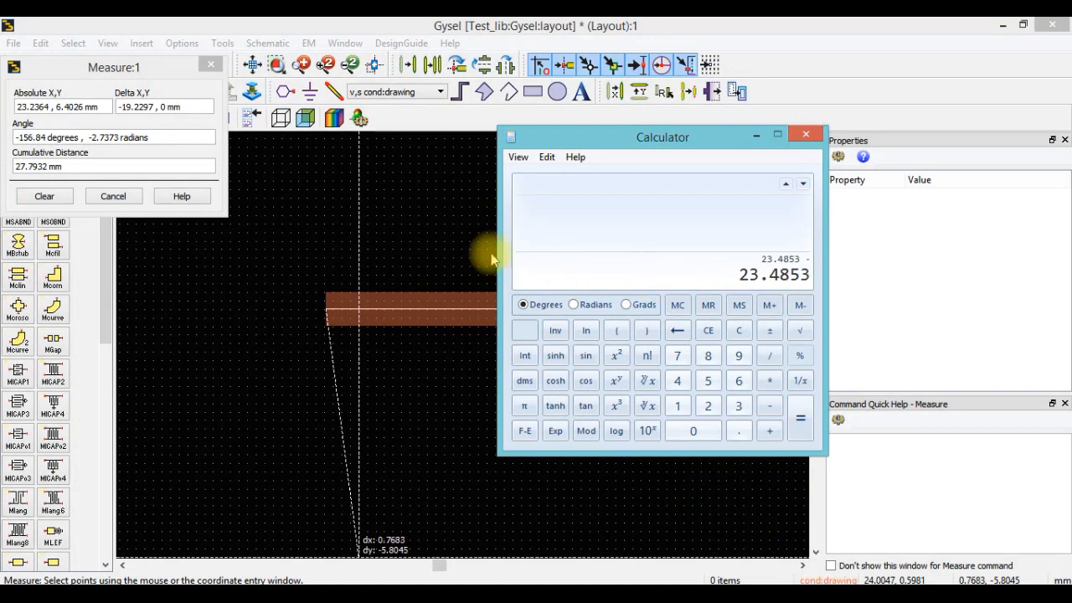
# Step: In the layout, copy the measured cumulative distance of the stub and return to Calculator
pyautogui.click(46, 170)
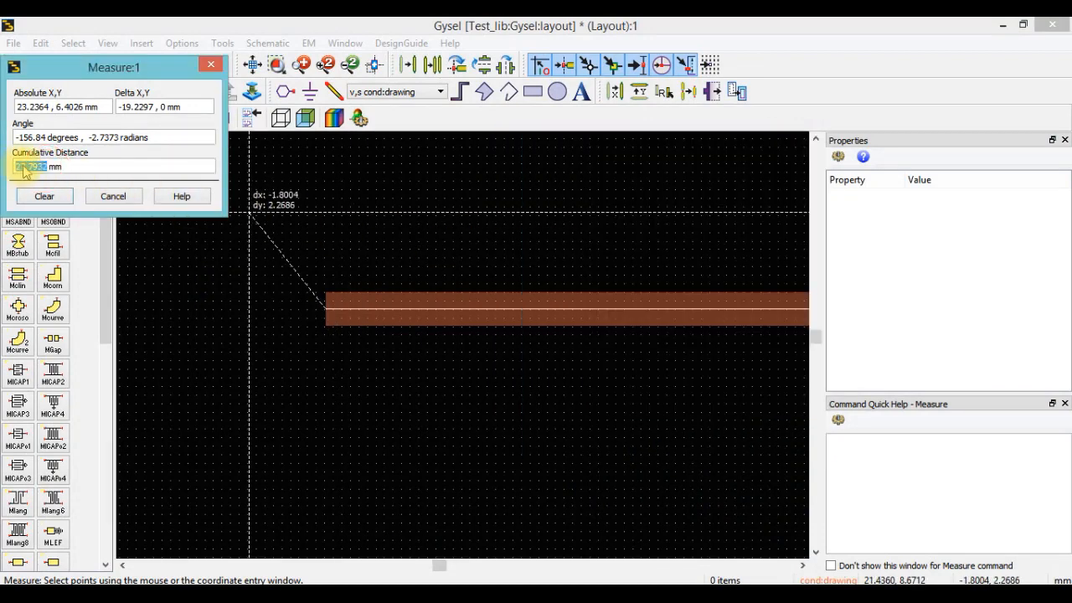
pyautogui.rightClick(25, 170)
pyautogui.click(42, 177)
pyautogui.hotkey('alt', 'Tab')
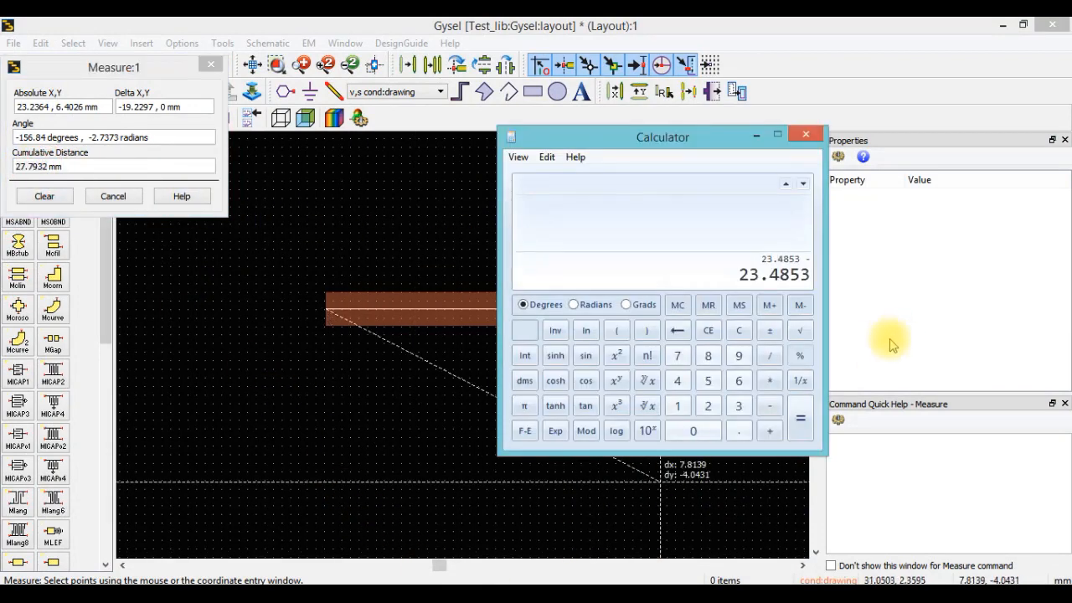
# Step: Subtract the pasted distance of 27.7932 from 23.4853 in Calculator and copy the difference
pyautogui.rightClick(700, 271)
pyautogui.click(715, 297)
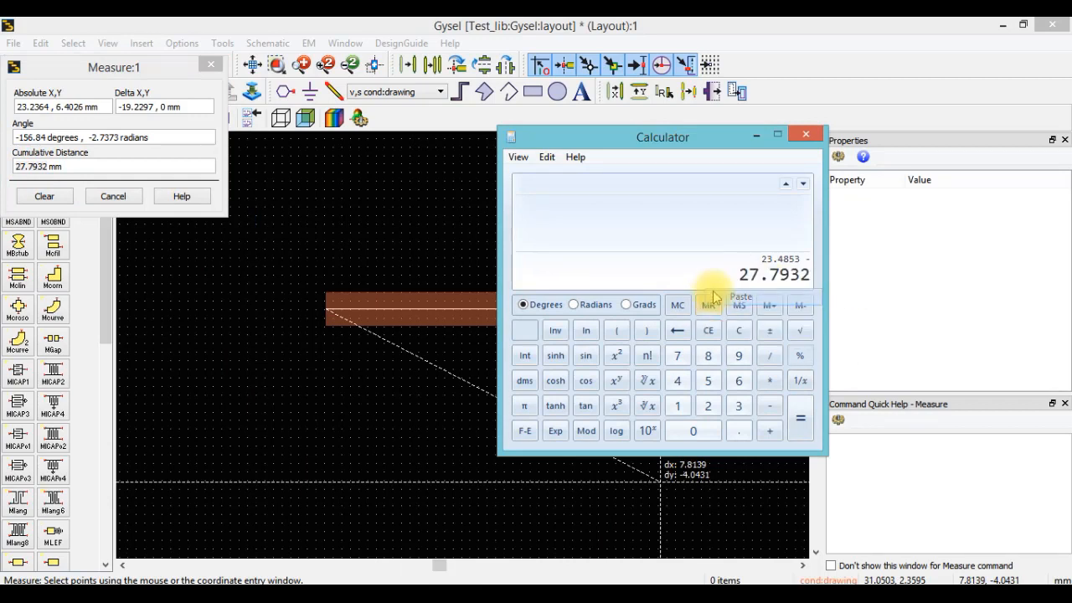
pyautogui.press('Return')
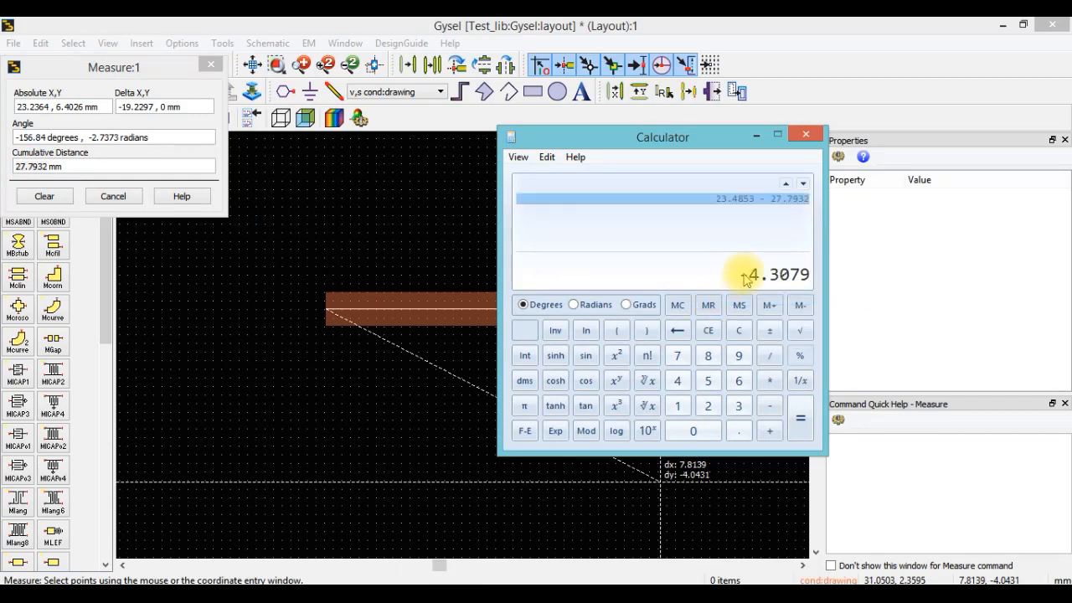
pyautogui.rightClick(745, 278)
pyautogui.click(783, 284)
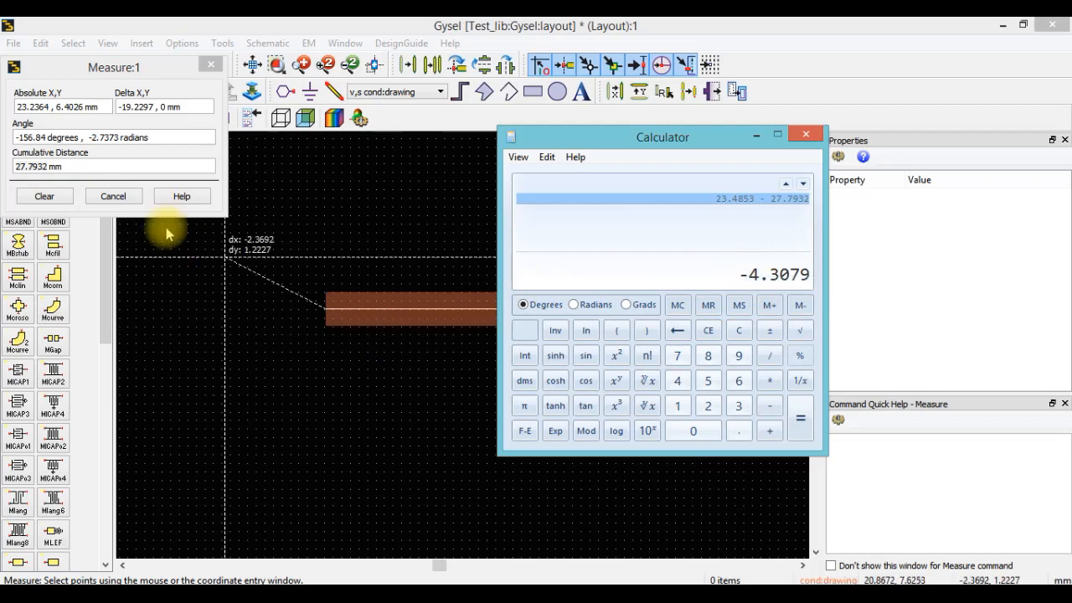
# Step: Close the measurement and draw a rectangle about 2.5 by 1.3 mm extending left from the upper corner of the stub's free end
pyautogui.click(104, 199)
pyautogui.click(533, 92)
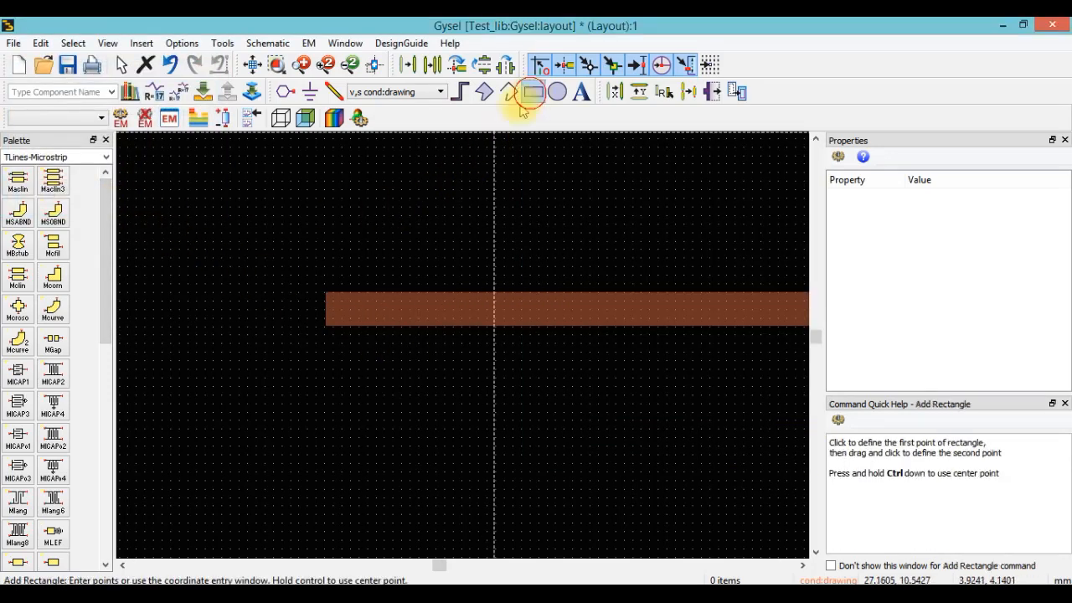
pyautogui.click(325, 293)
pyautogui.click(219, 350)
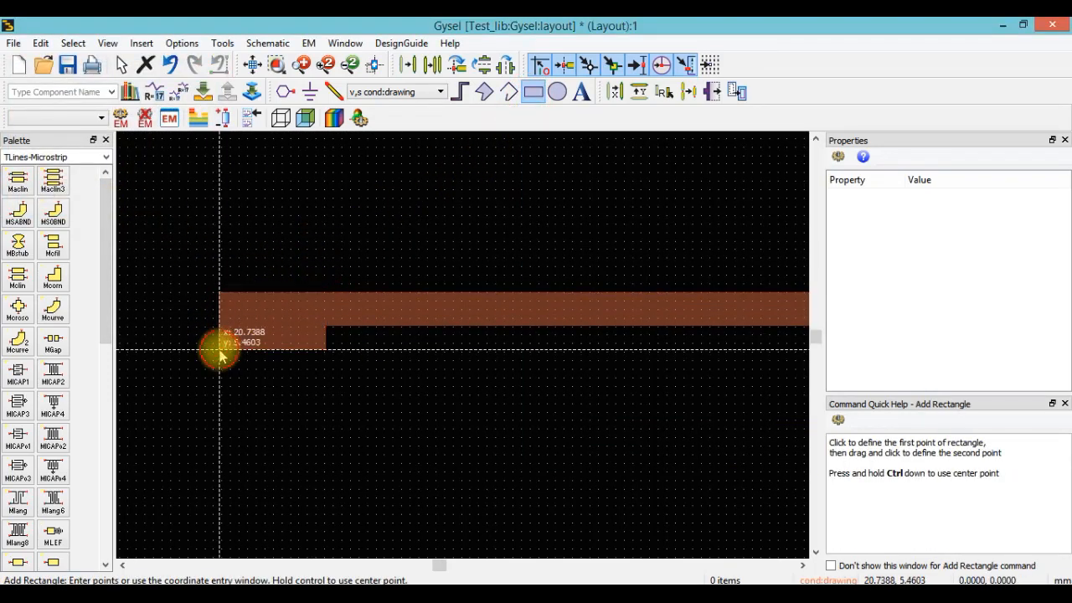
# Step: Move the new rectangle clear of the stub's free end and set its width to 4.3079 mm
pyautogui.press('Escape')
pyautogui.click(272, 321)
pyautogui.moveTo(272, 321); pyautogui.dragTo(260, 403)
pyautogui.moveTo(333, 411); pyautogui.dragTo(320, 350)
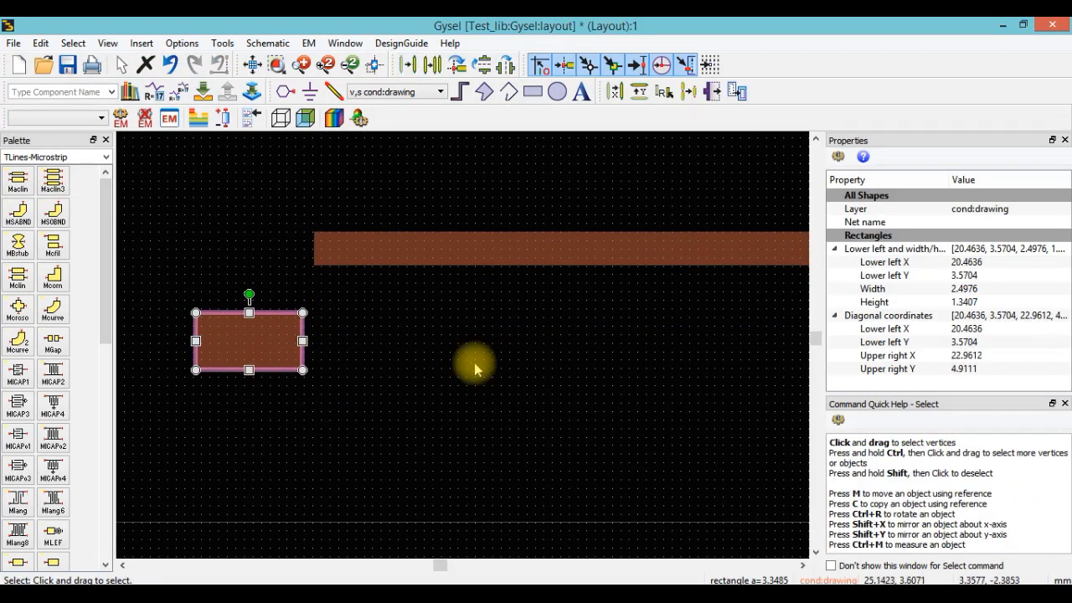
pyautogui.click(978, 288)
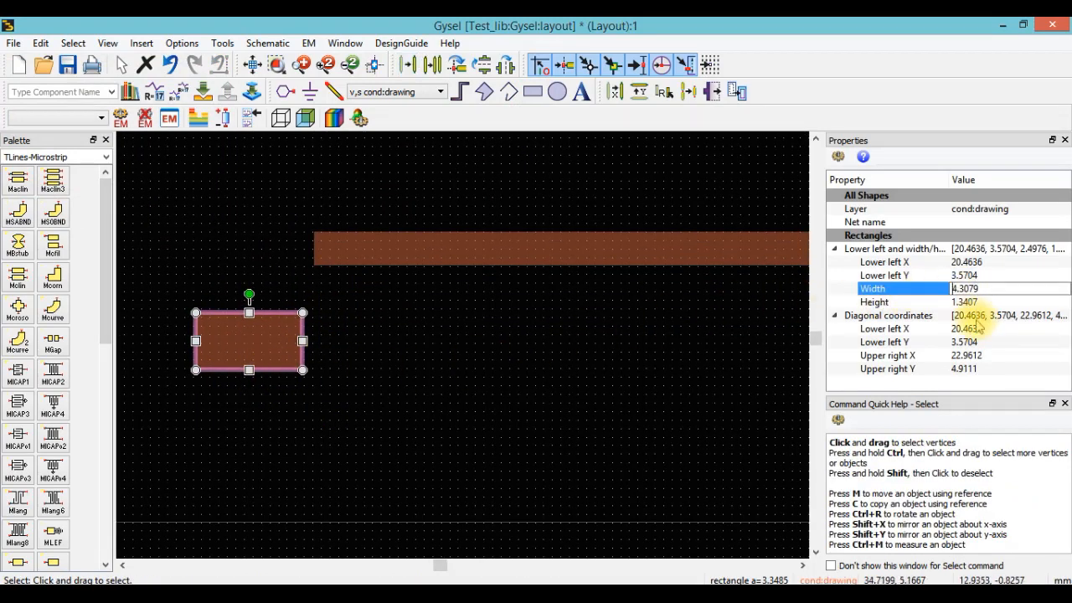
pyautogui.click(647, 413)
# Step: Move the rectangle by its upper corner onto the midpoint of the horizontal stub line's free end
pyautogui.click(307, 344)
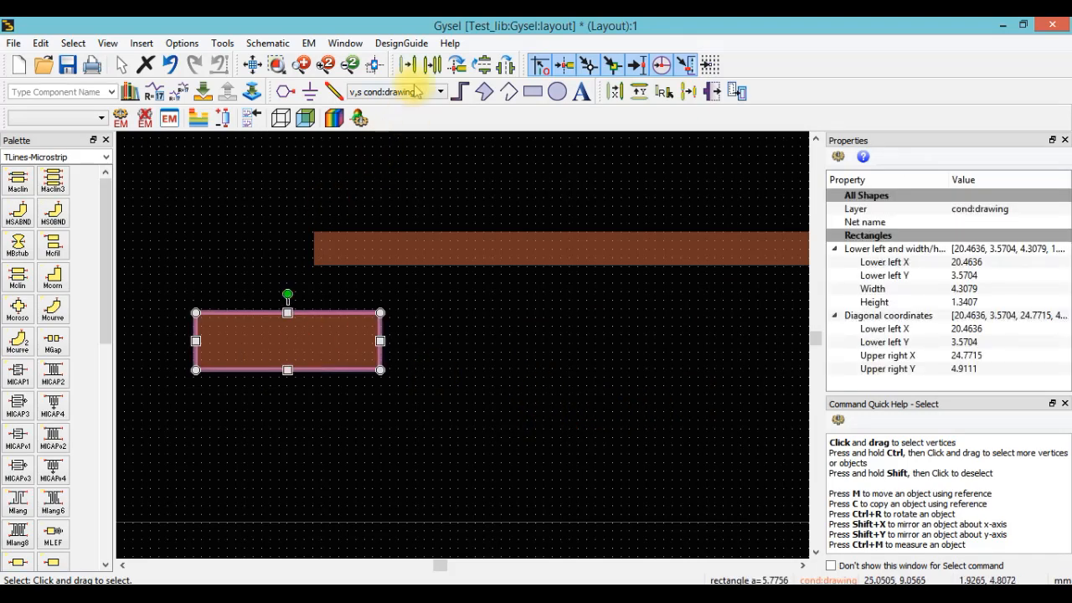
pyautogui.press('m')
pyautogui.click(196, 312)
pyautogui.click(314, 248)
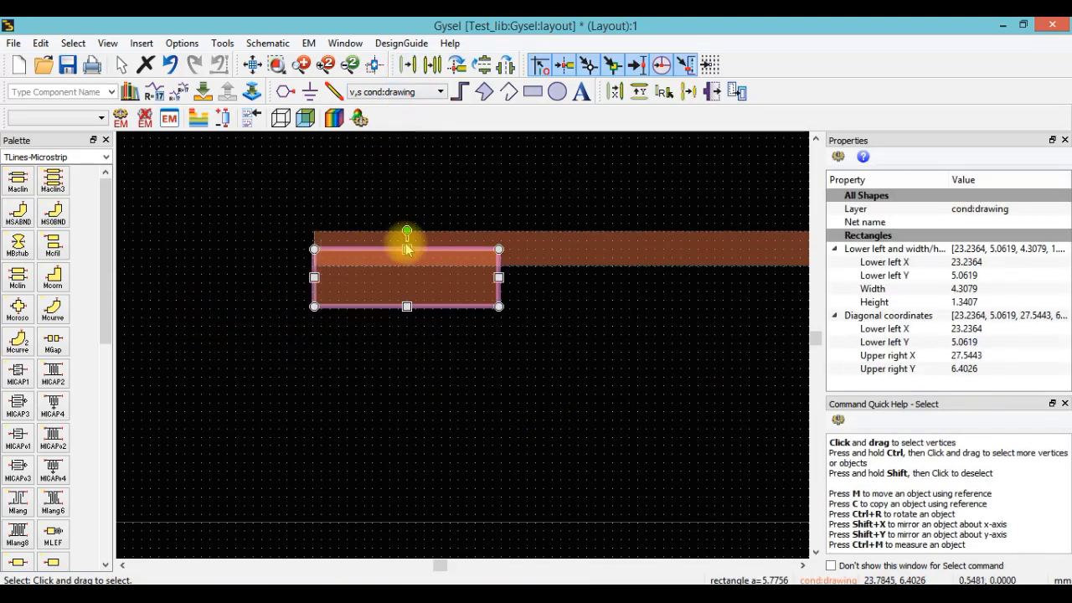
# Step: Shorten the horizontal stub line by moving its free end to the rectangle's far edge, and delete the helper rectangle
pyautogui.click(527, 243)
pyautogui.moveTo(314, 249); pyautogui.dragTo(500, 262)
pyautogui.click(428, 290)
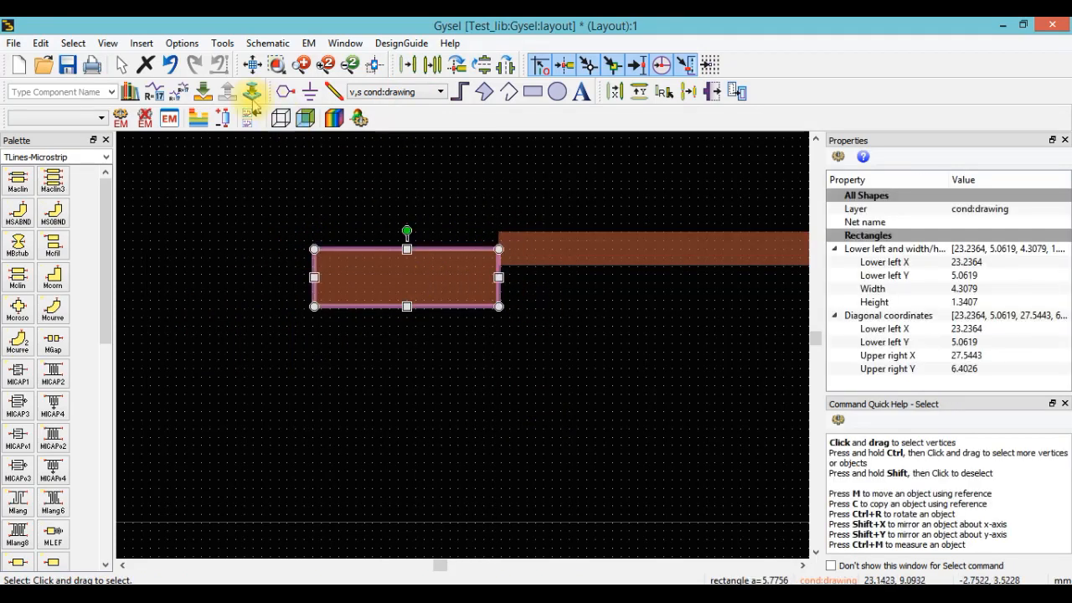
pyautogui.click(144, 64)
# Step: Measure the shortened stub's cumulative length from its free end through the bend to the ring, and close the measurement
pyautogui.scroll(-3, 481, 355)
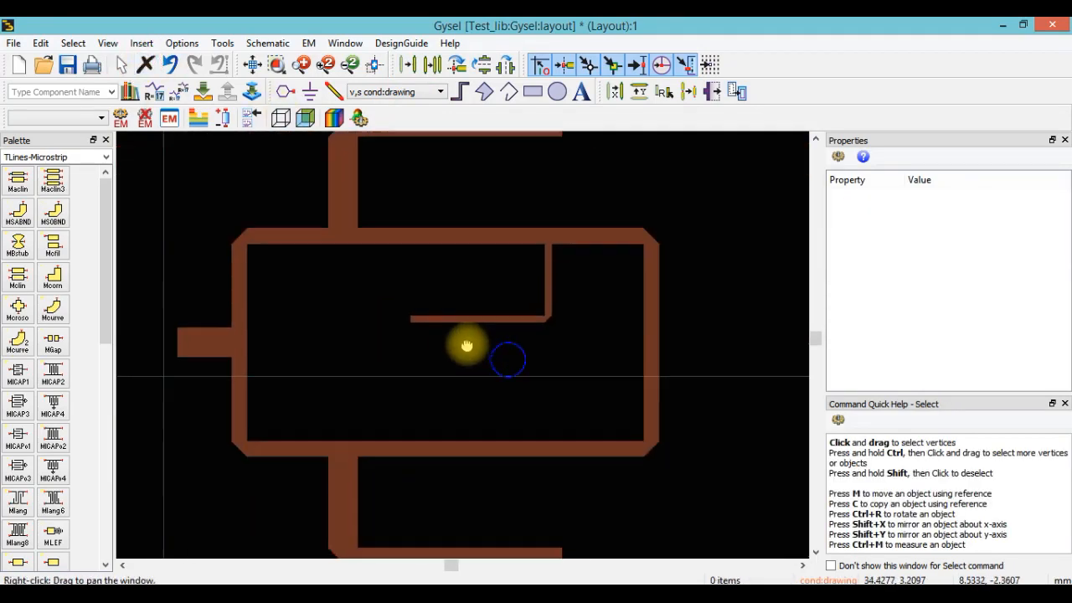
pyautogui.scroll(3, 463, 351)
pyautogui.rightClick(463, 351)
pyautogui.click(494, 395)
pyautogui.scroll(3, 514, 327)
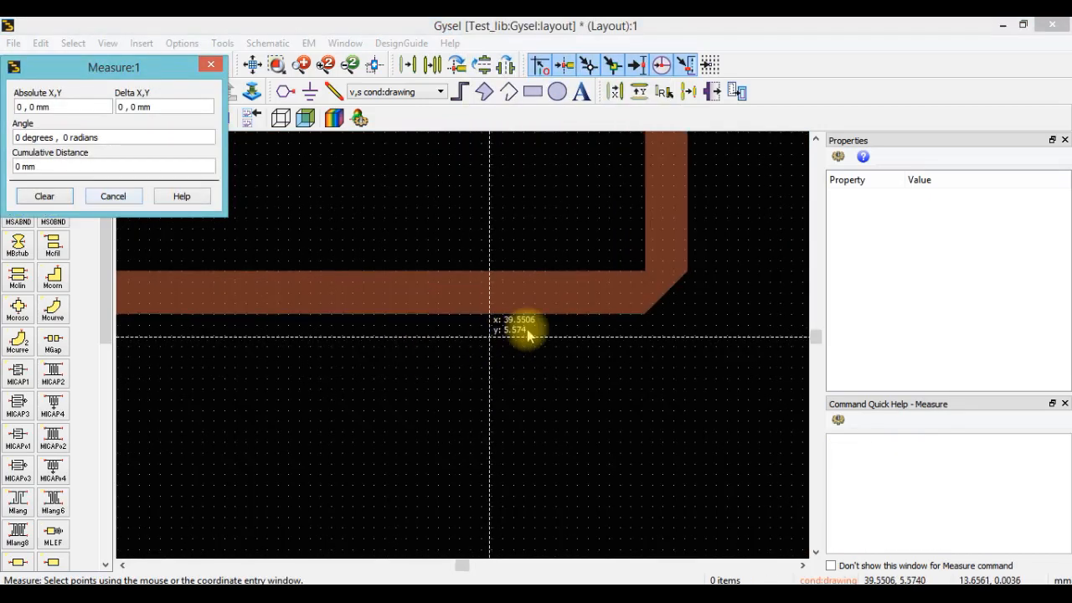
pyautogui.scroll(-2, 342, 354)
pyautogui.scroll(3, 376, 311)
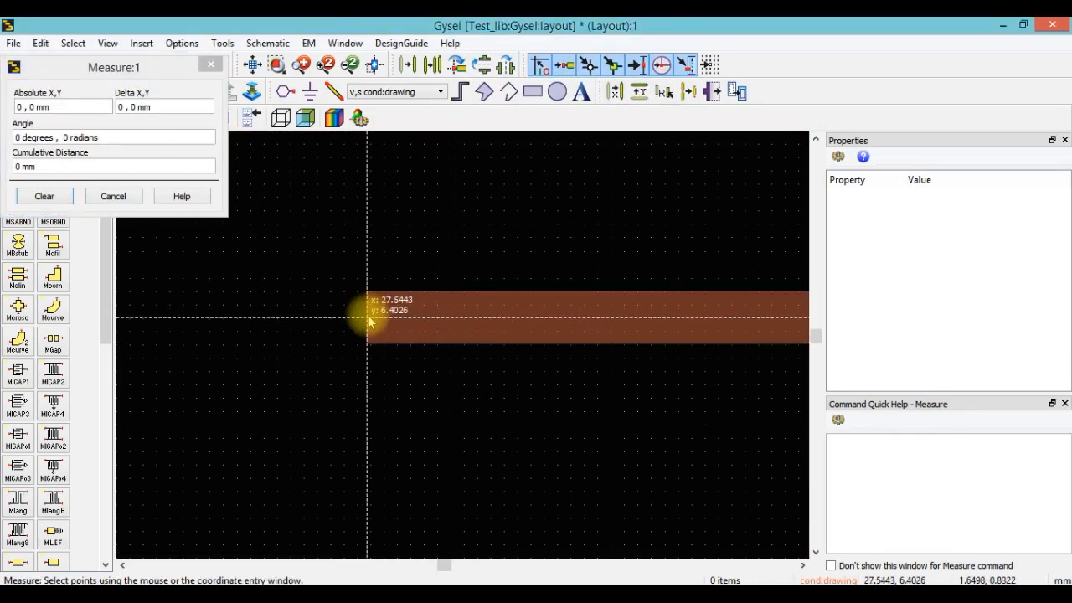
pyautogui.click(376, 310)
pyautogui.scroll(-2, 505, 345)
pyautogui.scroll(3, 489, 348)
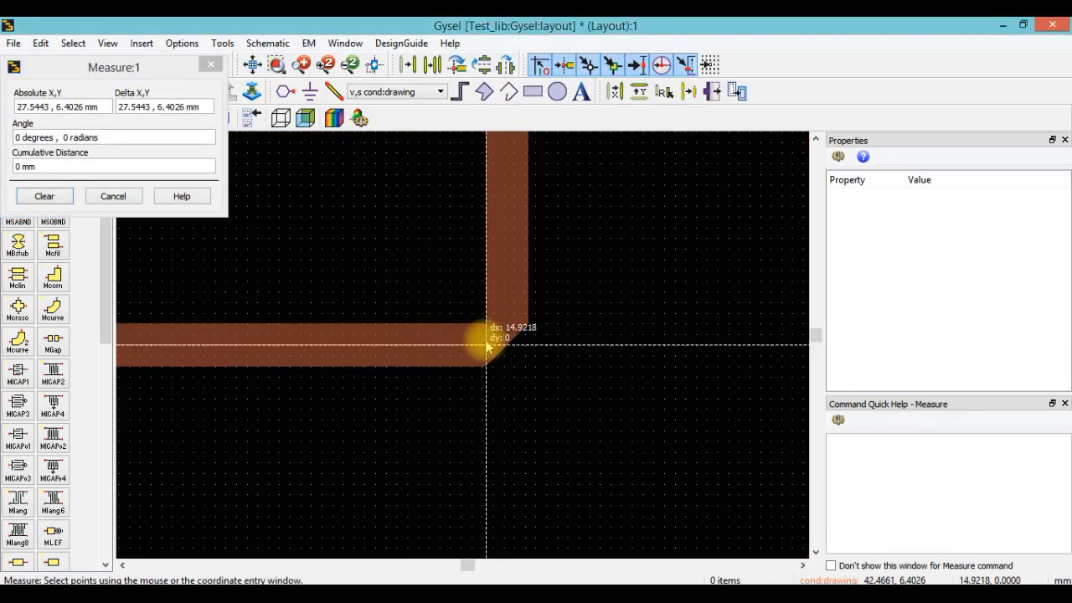
pyautogui.click(508, 325)
pyautogui.click(510, 326)
pyautogui.moveTo(509, 268); pyautogui.dragTo(520, 409)
pyautogui.moveTo(503, 244); pyautogui.dragTo(508, 347)
pyautogui.moveTo(513, 191); pyautogui.dragTo(534, 388)
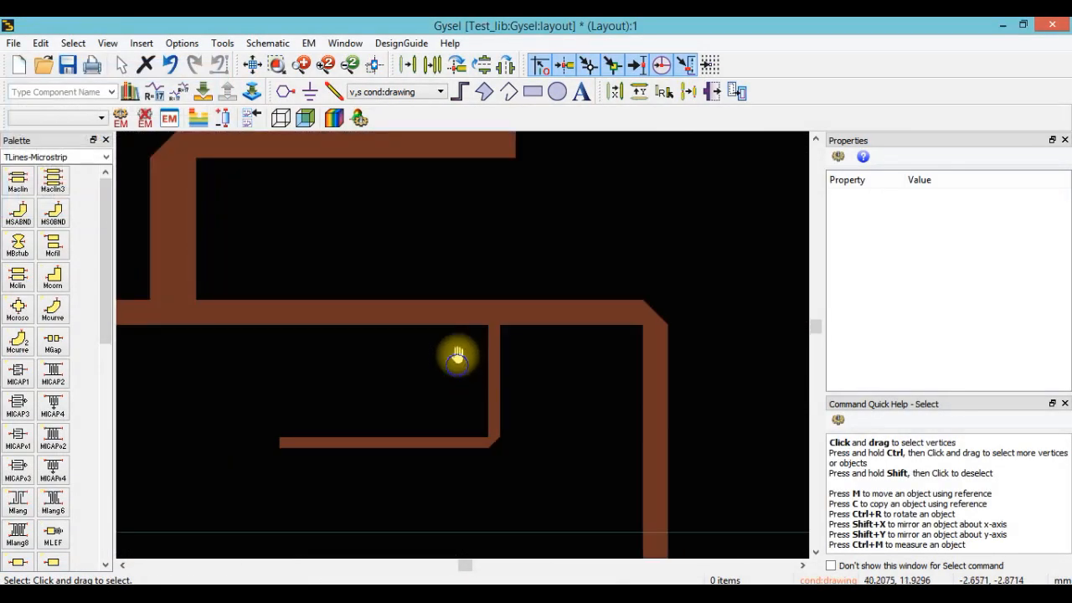
# Step: Select the stub's vertical segment, bend and horizontal line, and paste a copy of them outside the ring on its right side
pyautogui.scroll(3, 490, 345)
pyautogui.click(523, 339)
pyautogui.scroll(7, 506, 389)
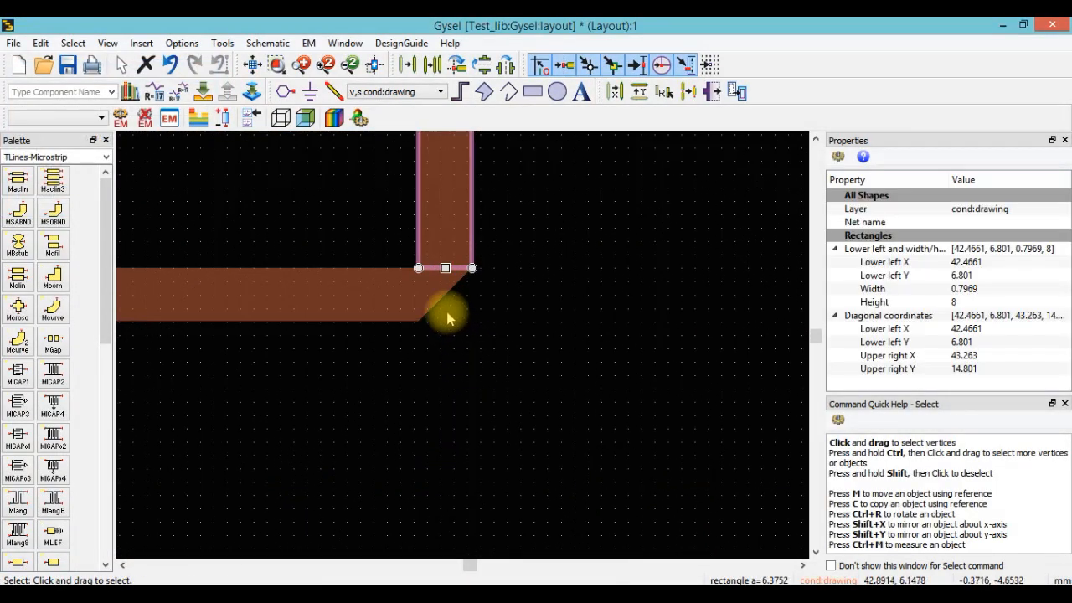
pyautogui.keyDown('ctrl'); pyautogui.click(436, 295); pyautogui.keyUp('ctrl')
pyautogui.keyDown('ctrl'); pyautogui.click(335, 284); pyautogui.keyUp('ctrl')
pyautogui.scroll(-7, 473, 352)
pyautogui.scroll(-5, 458, 352)
pyautogui.rightClick(460, 352)
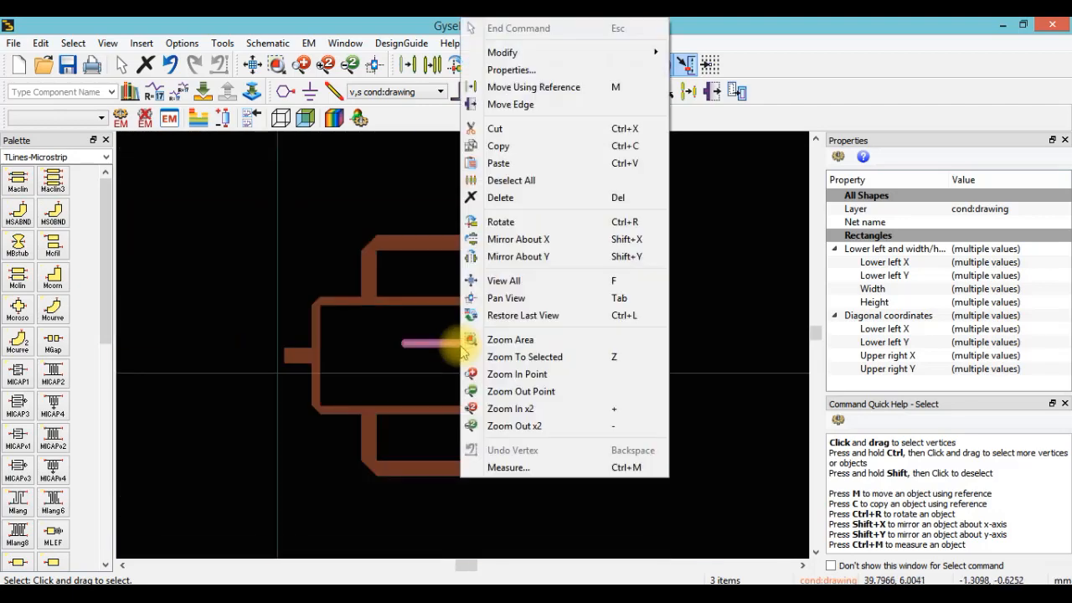
pyautogui.click(497, 147)
pyautogui.rightClick(455, 364)
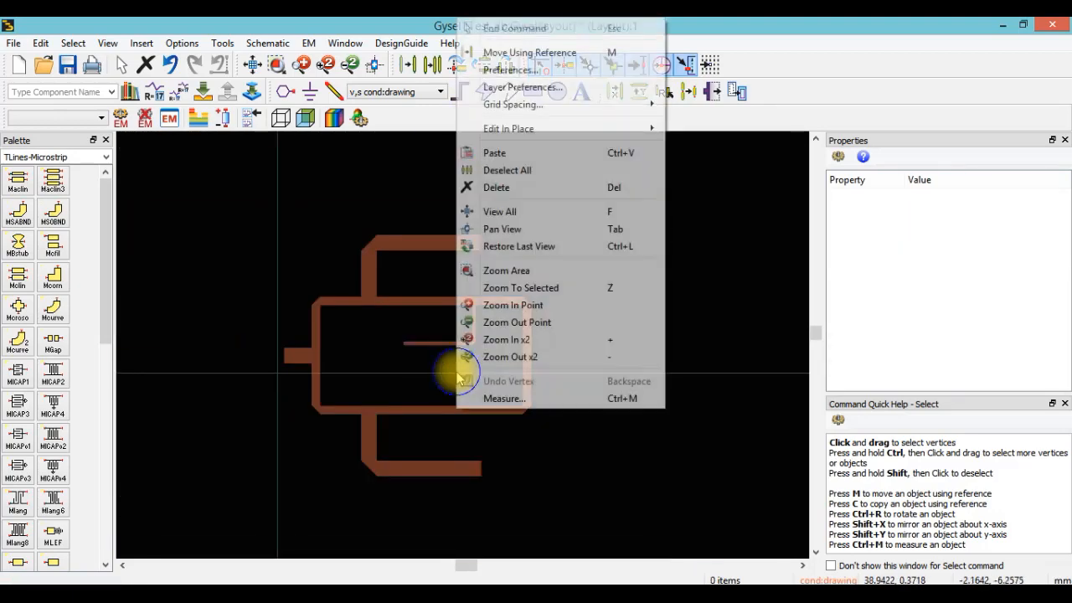
pyautogui.click(492, 151)
pyautogui.click(604, 372)
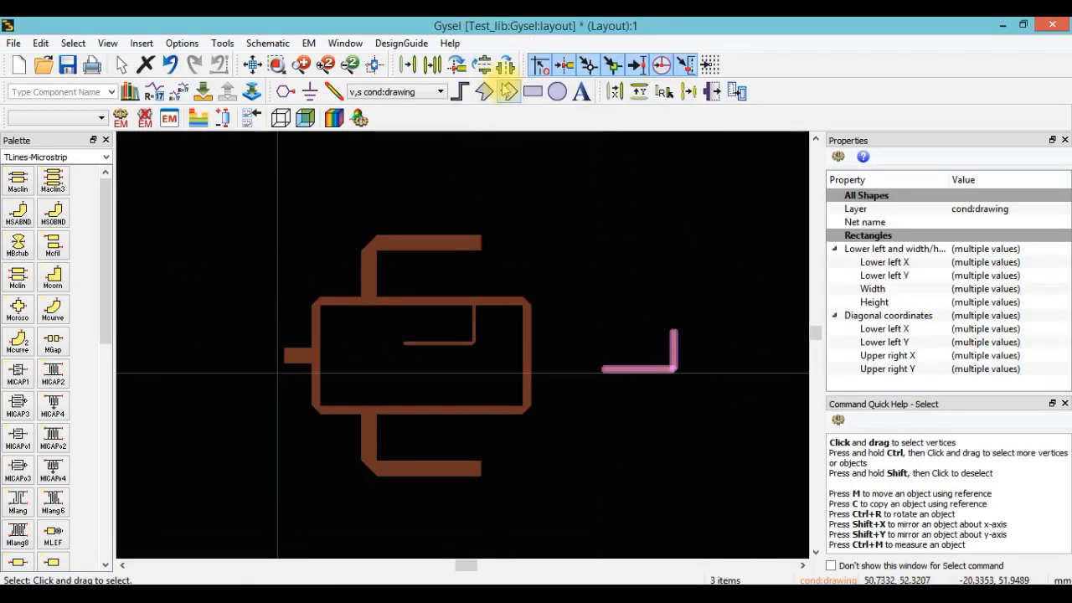
# Step: Mirror the pasted stub about the X axis
pyautogui.click(483, 66)
pyautogui.click(643, 351)
pyautogui.click(483, 64)
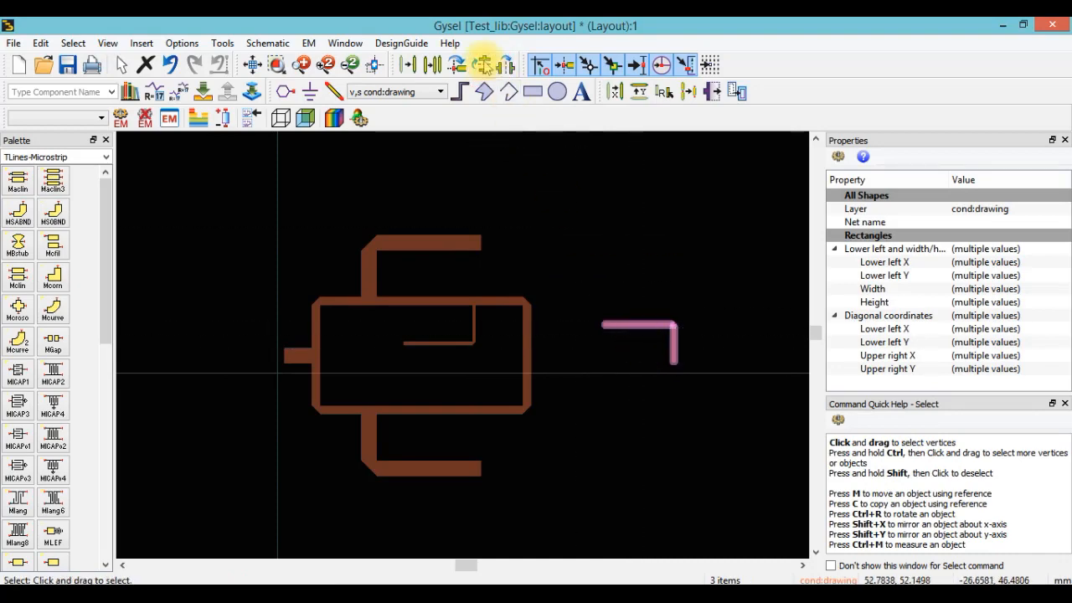
# Step: Move the mirrored stub by its vertical end onto the inner edge of the ring's lower line, directly below the upper stub
pyautogui.click(423, 67)
pyautogui.scroll(3, 610, 327)
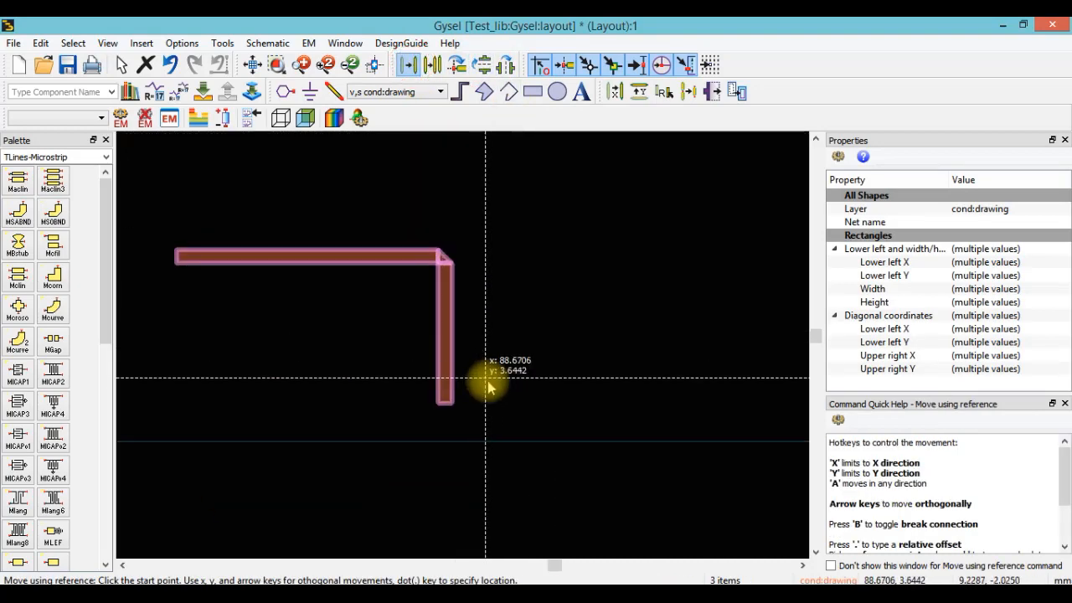
pyautogui.click(425, 413)
pyautogui.scroll(-4, 447, 411)
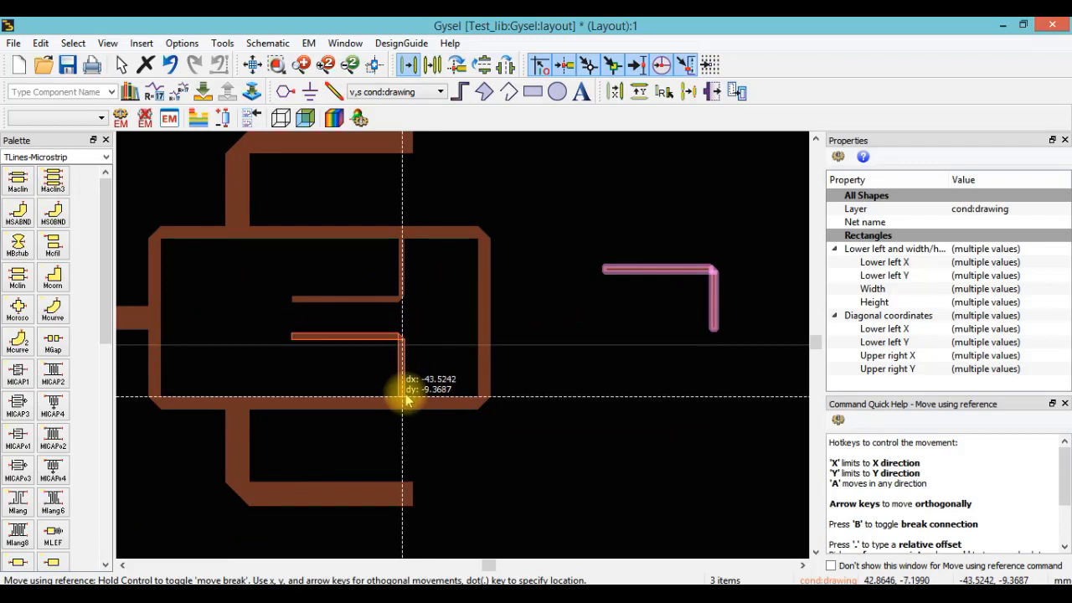
pyautogui.scroll(4, 455, 352)
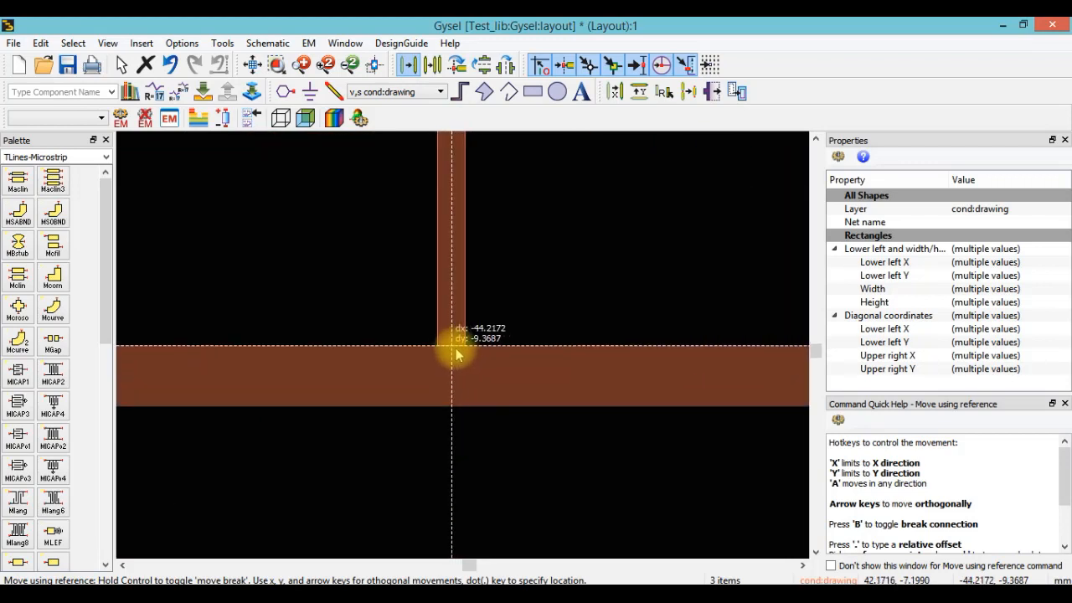
pyautogui.click(474, 346)
pyautogui.click(422, 390)
pyautogui.click(494, 385)
pyautogui.click(534, 296)
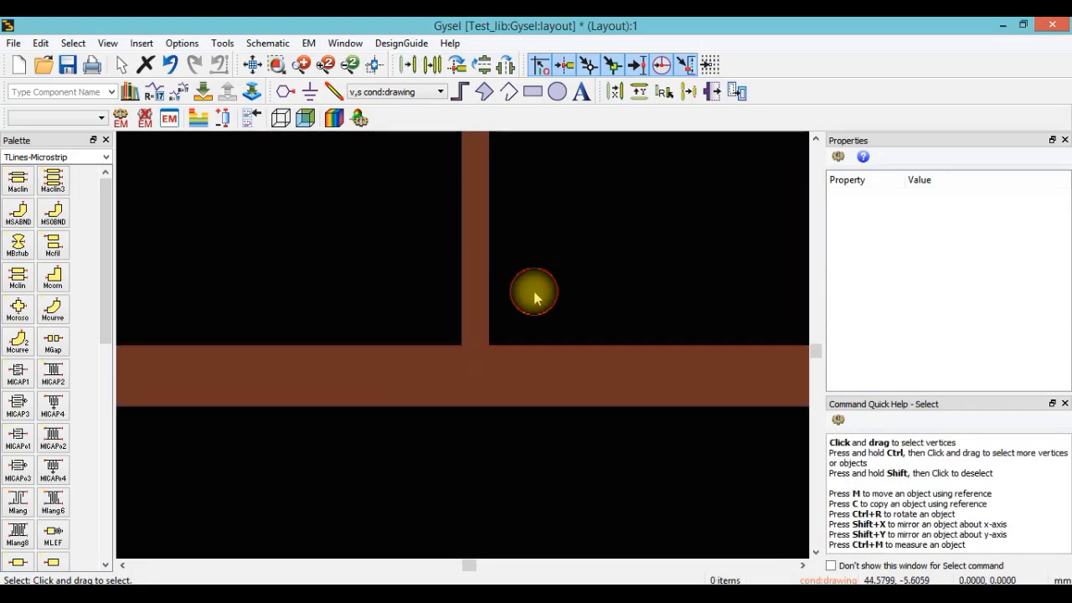
# Step: Set the height of the upper stub's vertical segment to 7 mm
pyautogui.scroll(-4, 460, 345)
pyautogui.scroll(5, 417, 323)
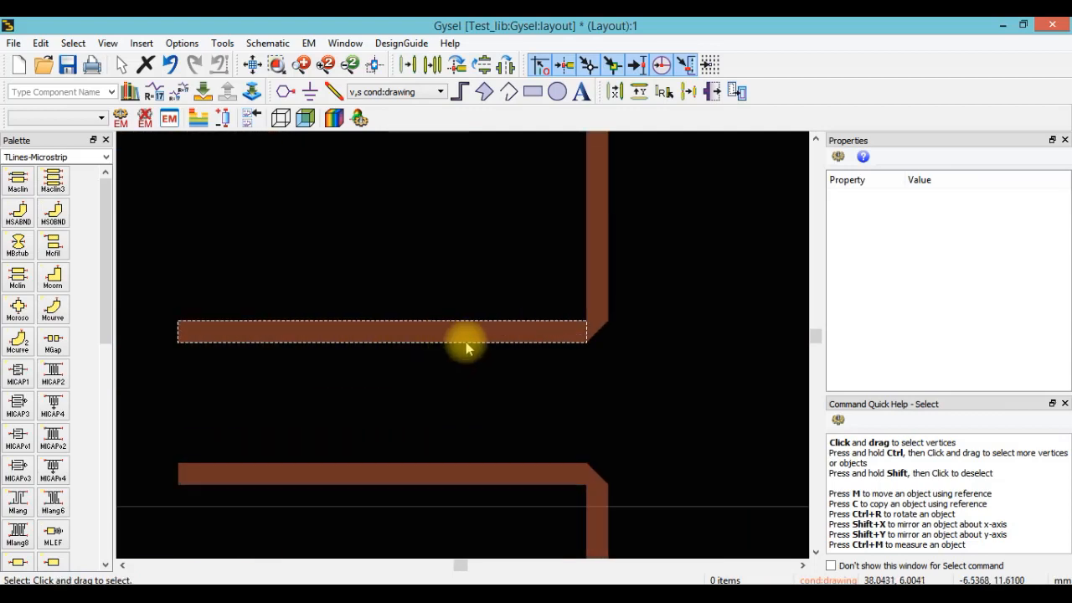
pyautogui.scroll(-5, 444, 352)
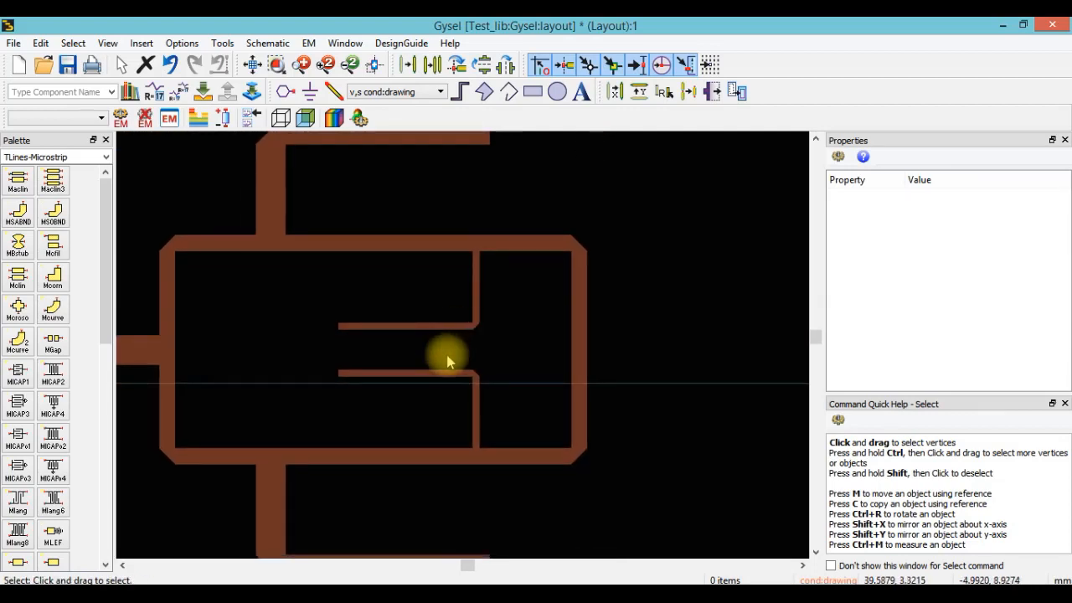
pyautogui.click(473, 314)
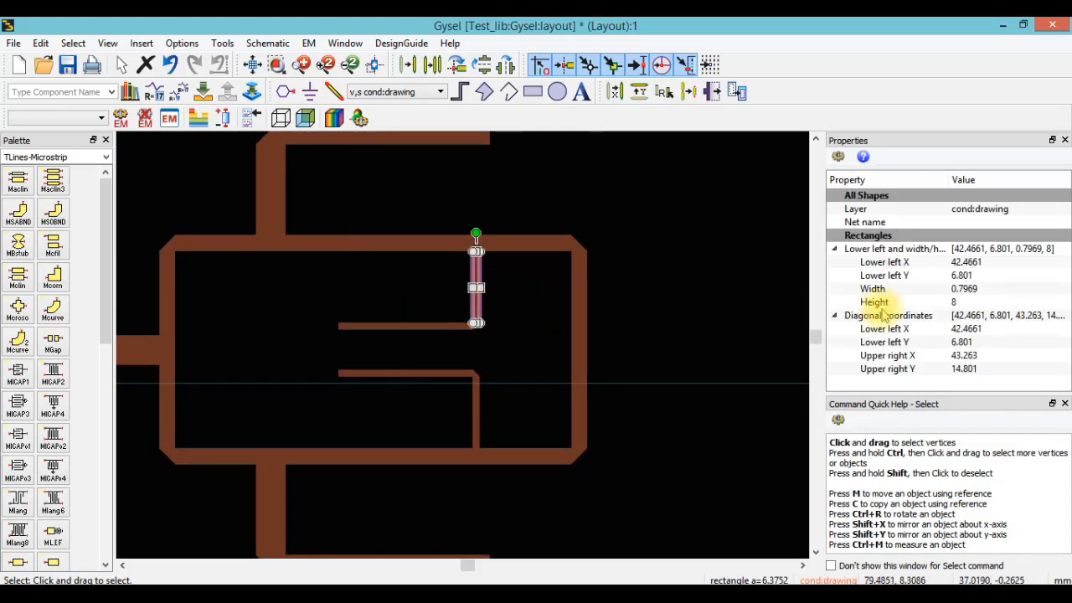
pyautogui.write('7')
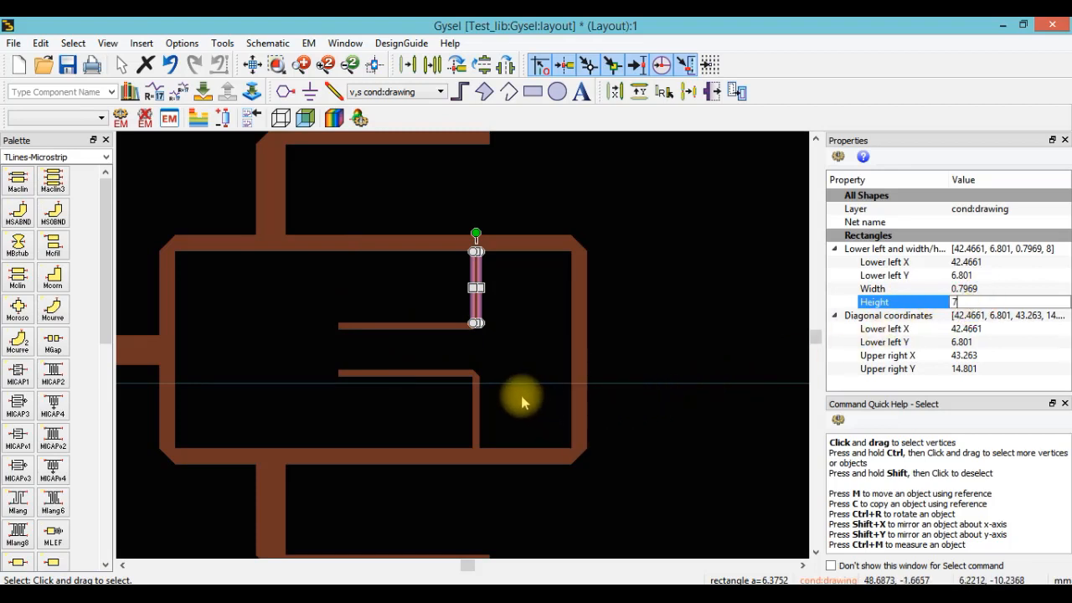
pyautogui.press('Return')
pyautogui.scroll(3, 463, 340)
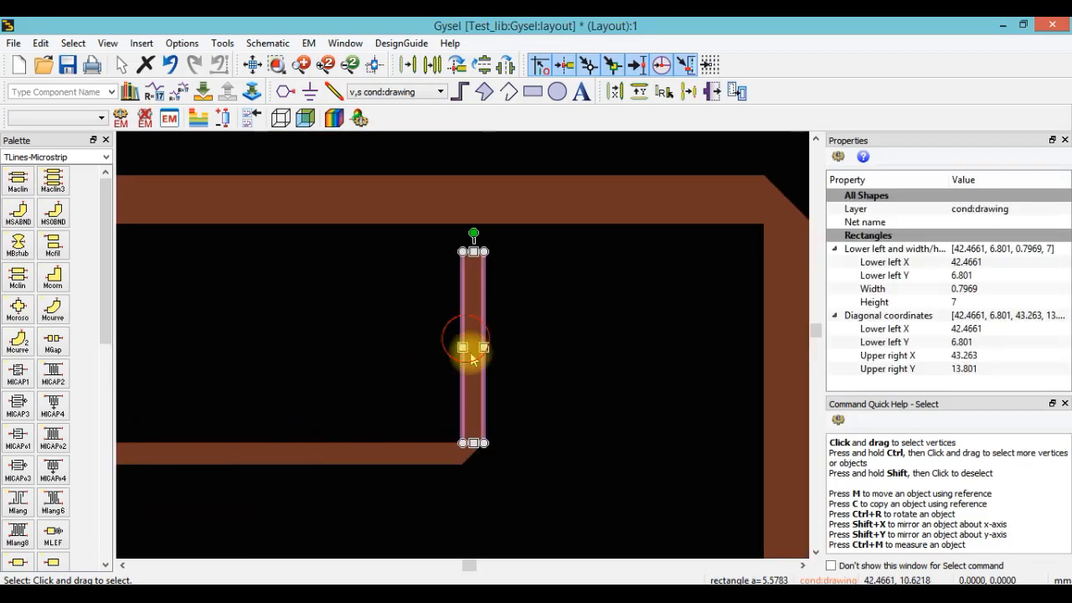
# Step: Move the whole upper stub up in the Y direction until its vertical segment meets the ring's inner edge
pyautogui.moveTo(467, 463); pyautogui.dragTo(421, 455)
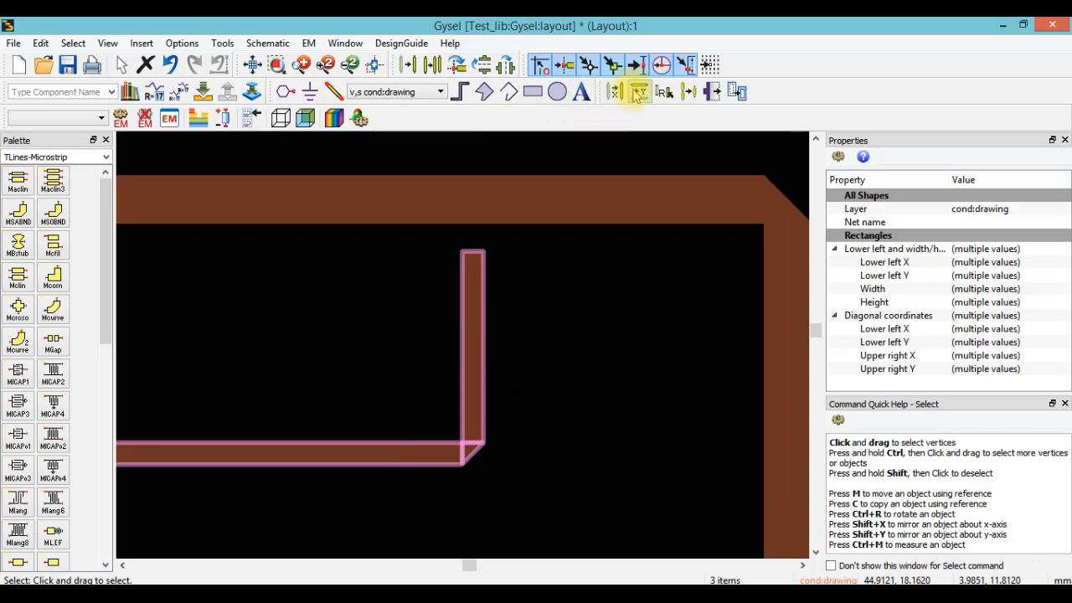
pyautogui.click(638, 94)
pyautogui.click(471, 251)
pyautogui.click(471, 228)
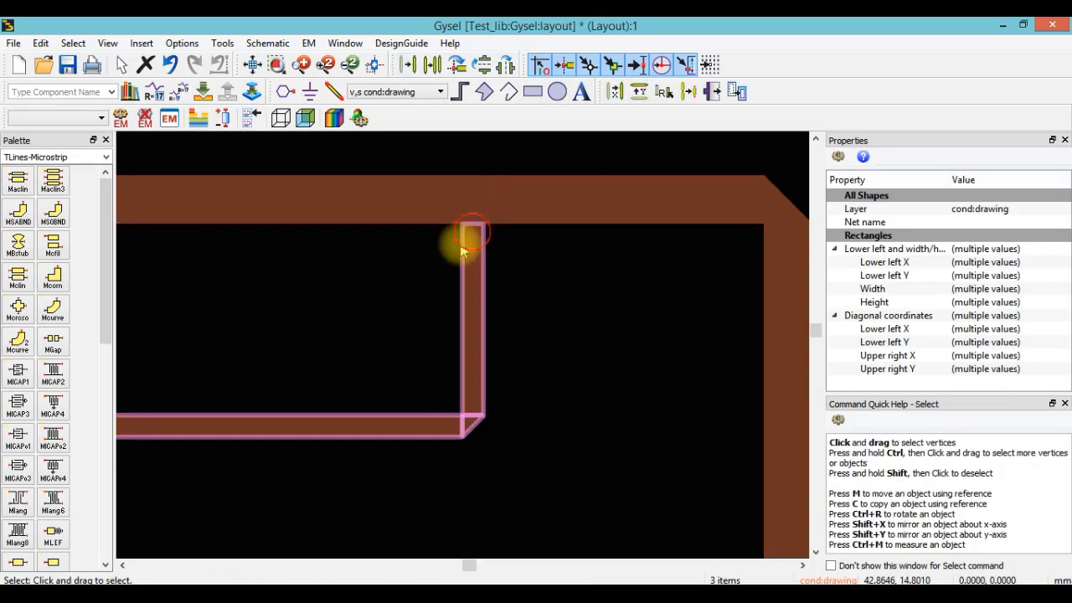
# Step: Set the width of the upper stub's horizontal line to 15.9218 mm
pyautogui.scroll(-3, 452, 310)
pyautogui.moveTo(438, 341); pyautogui.dragTo(640, 335)
pyautogui.click(500, 366)
pyautogui.click(512, 390)
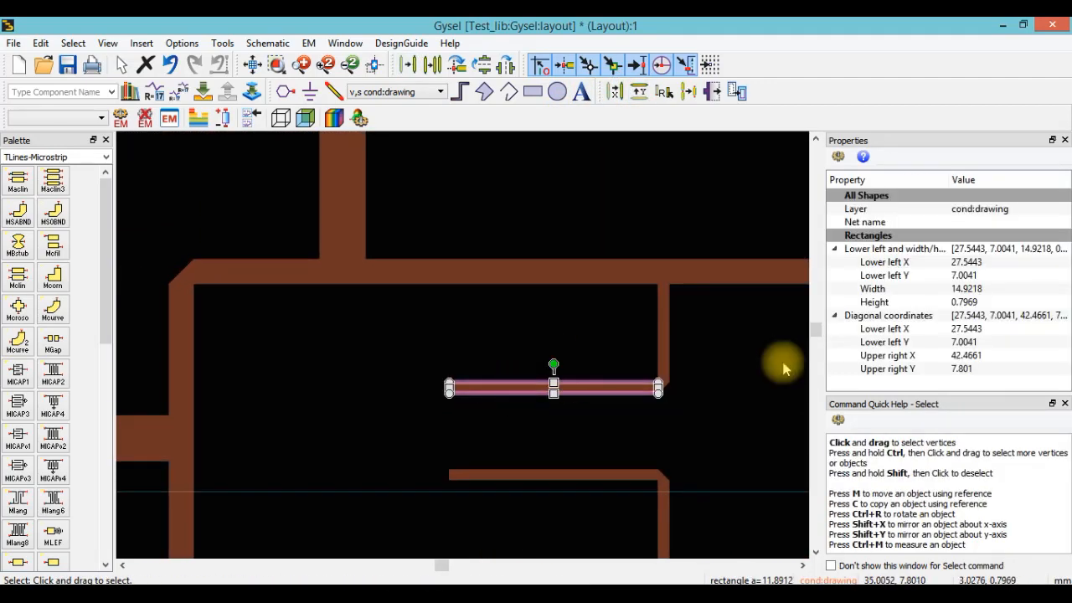
pyautogui.click(968, 289)
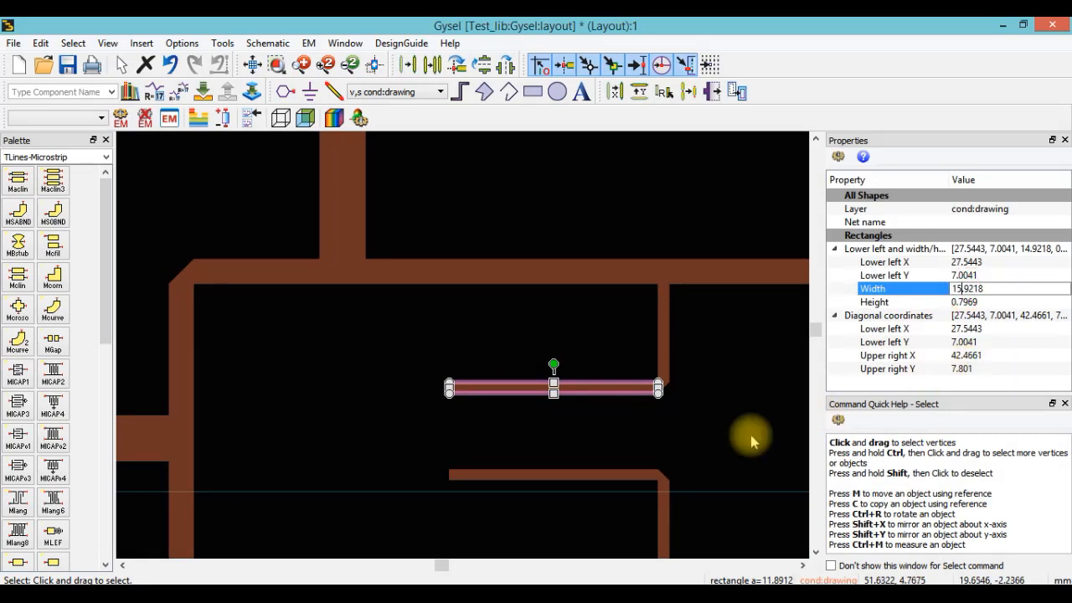
pyautogui.click(658, 438)
# Step: Move the widened horizontal line left in the X direction until its right end meets the bend
pyautogui.click(630, 390)
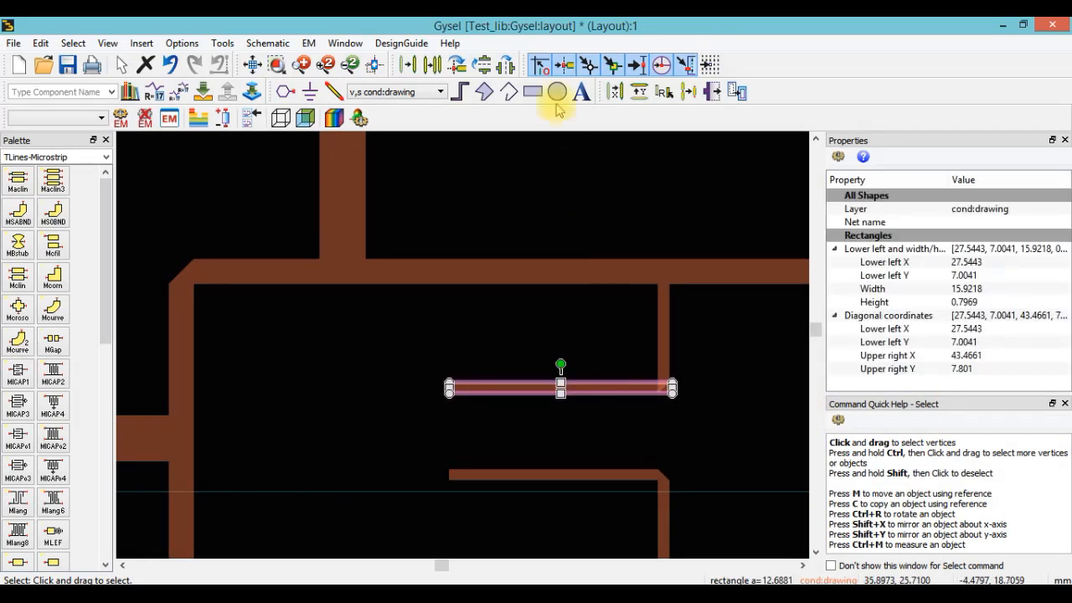
pyautogui.click(613, 91)
pyautogui.scroll(4, 491, 304)
pyautogui.click(531, 373)
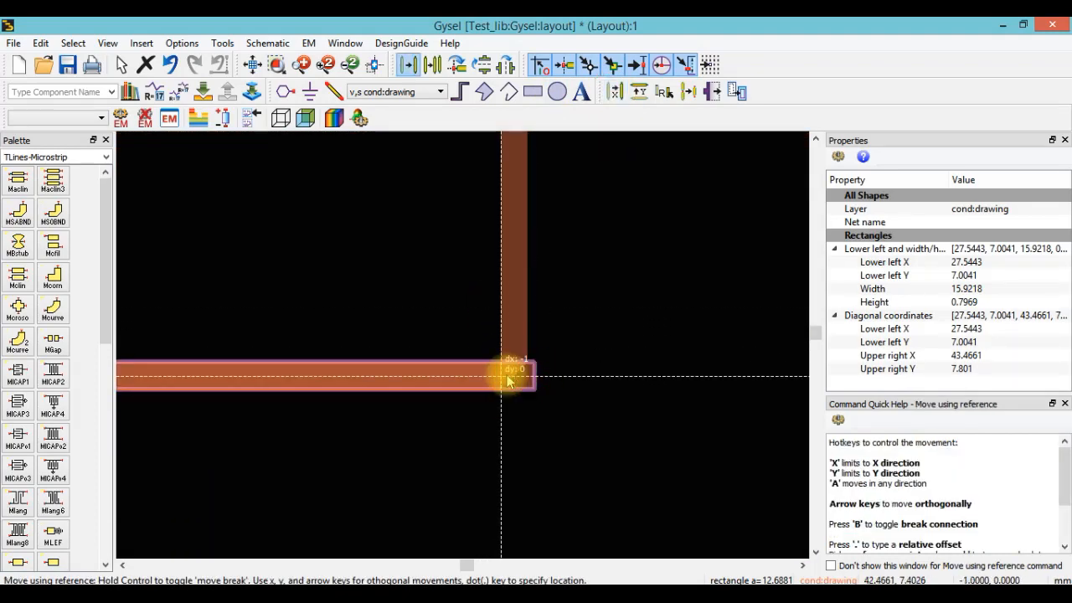
pyautogui.click(506, 377)
pyautogui.click(517, 430)
# Step: Extend the lower stub's horizontal line by moving its free-end edge into line with the upper stub's free end
pyautogui.scroll(-3, 517, 430)
pyautogui.moveTo(517, 431); pyautogui.dragTo(495, 284)
pyautogui.click(425, 341)
pyautogui.scroll(3, 285, 343)
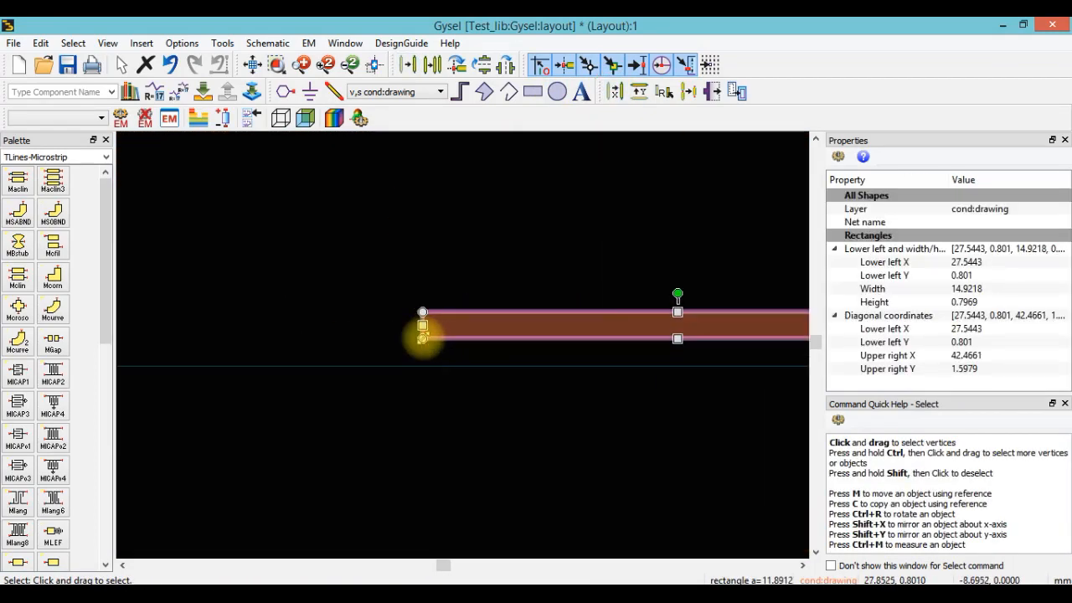
pyautogui.click(422, 325)
pyautogui.scroll(-3, 422, 295)
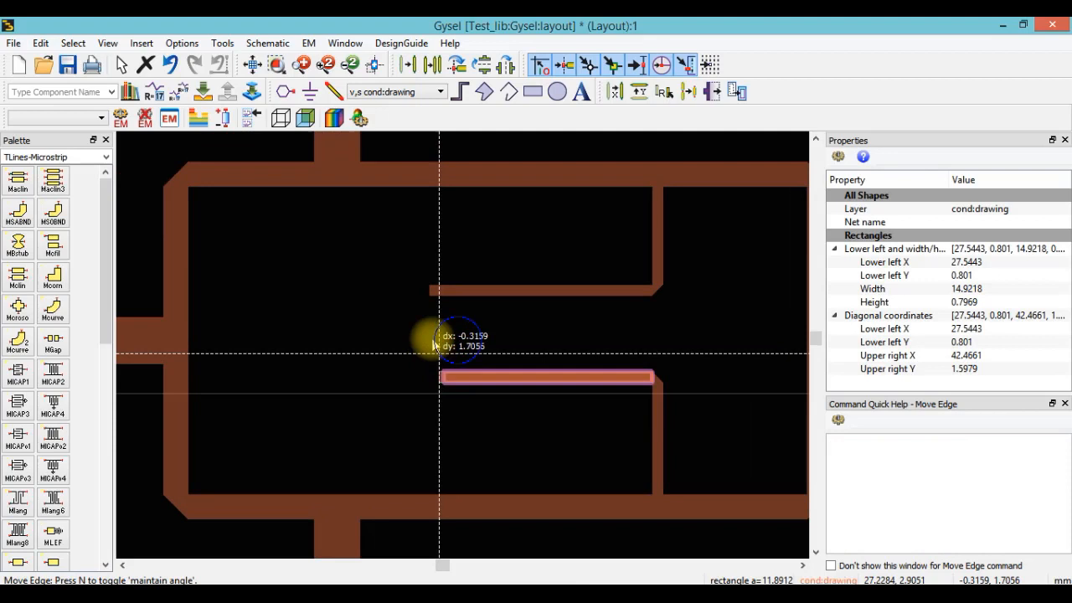
pyautogui.click(430, 296)
# Step: Shorten the lower stub's vertical segment to the same height as the upper stub's
pyautogui.moveTo(667, 357); pyautogui.dragTo(589, 287)
pyautogui.click(578, 358)
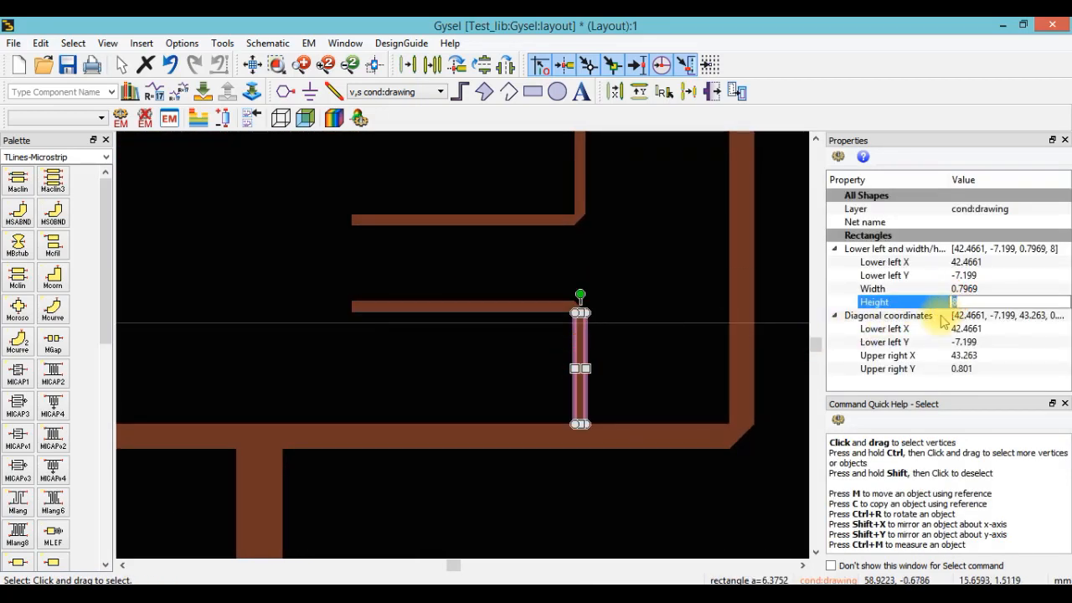
pyautogui.click(635, 370)
# Step: Move the lower stub's bend and horizontal line down onto the upper end of the shortened vertical segment, and save the layout
pyautogui.click(577, 308)
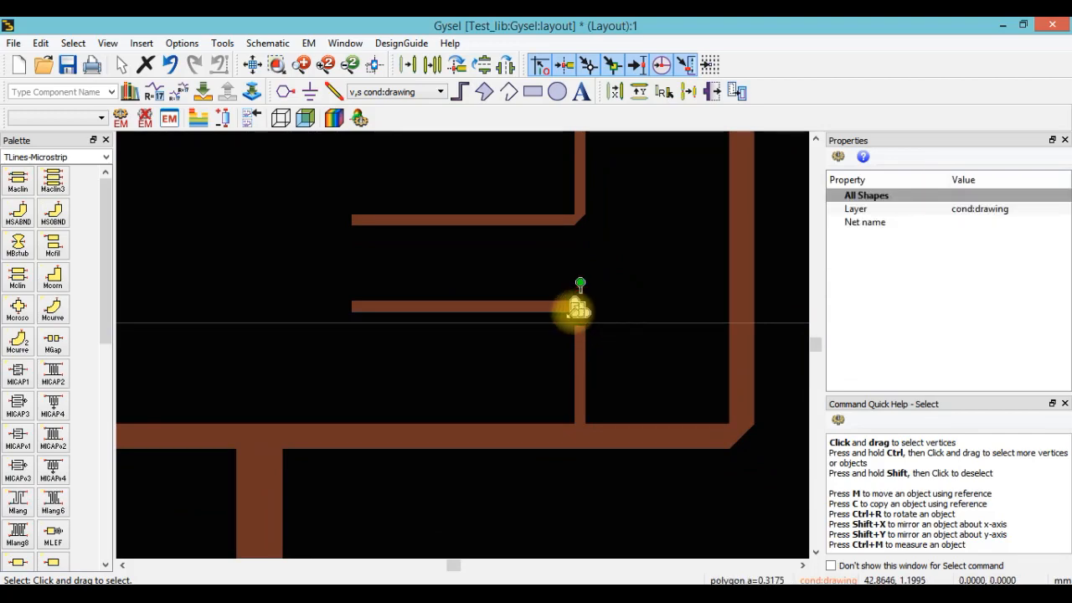
pyautogui.click(644, 96)
pyautogui.scroll(3, 534, 319)
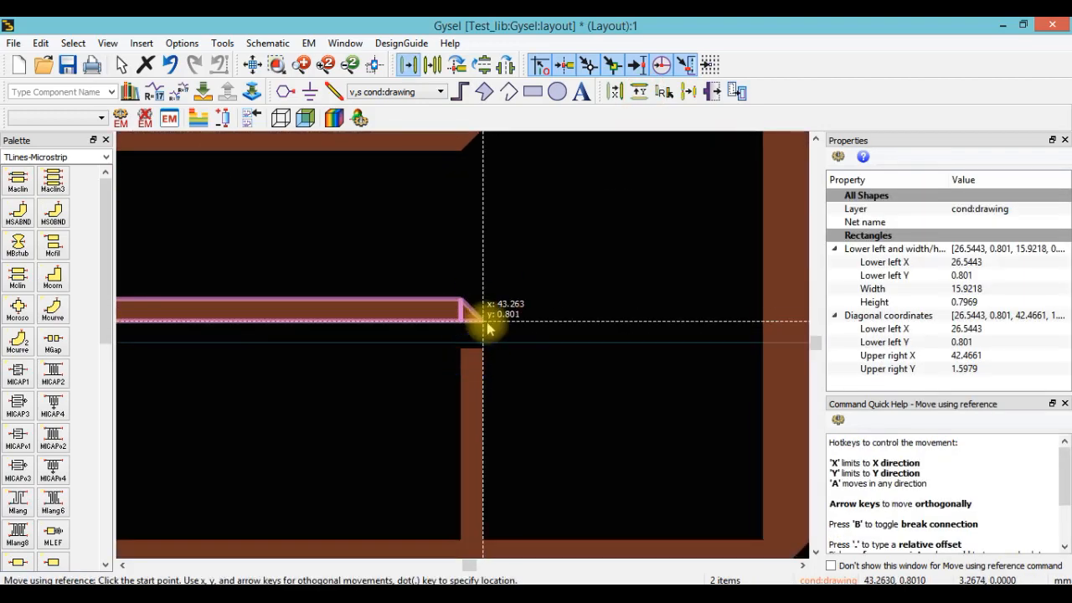
pyautogui.click(485, 324)
pyautogui.click(483, 350)
pyautogui.click(520, 359)
pyautogui.scroll(-5, 430, 319)
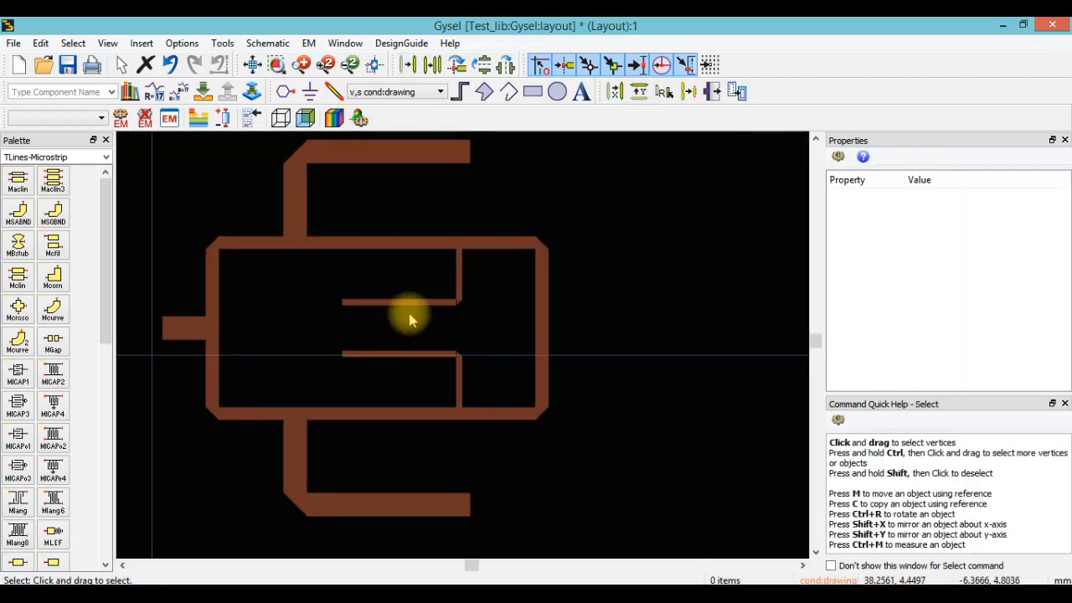
pyautogui.click(68, 65)
# Step: Place the first pin at the centre of the input feed line's outer end
pyautogui.scroll(3, 460, 366)
pyautogui.scroll(-3, 447, 337)
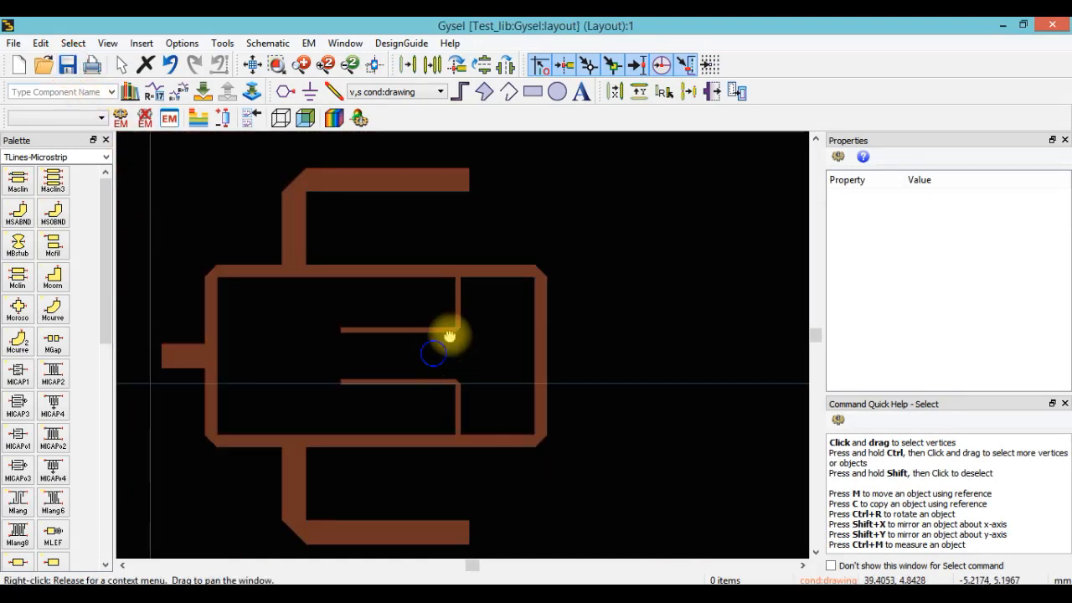
pyautogui.scroll(-1, 449, 314)
pyautogui.click(286, 92)
pyautogui.scroll(2, 425, 340)
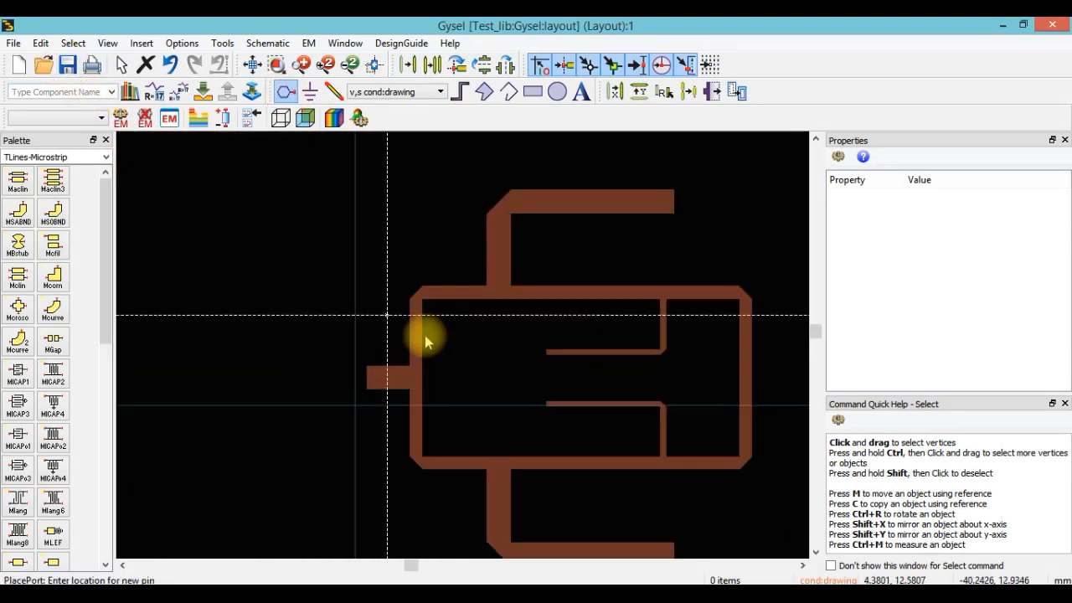
pyautogui.scroll(2, 404, 413)
pyautogui.scroll(4, 419, 431)
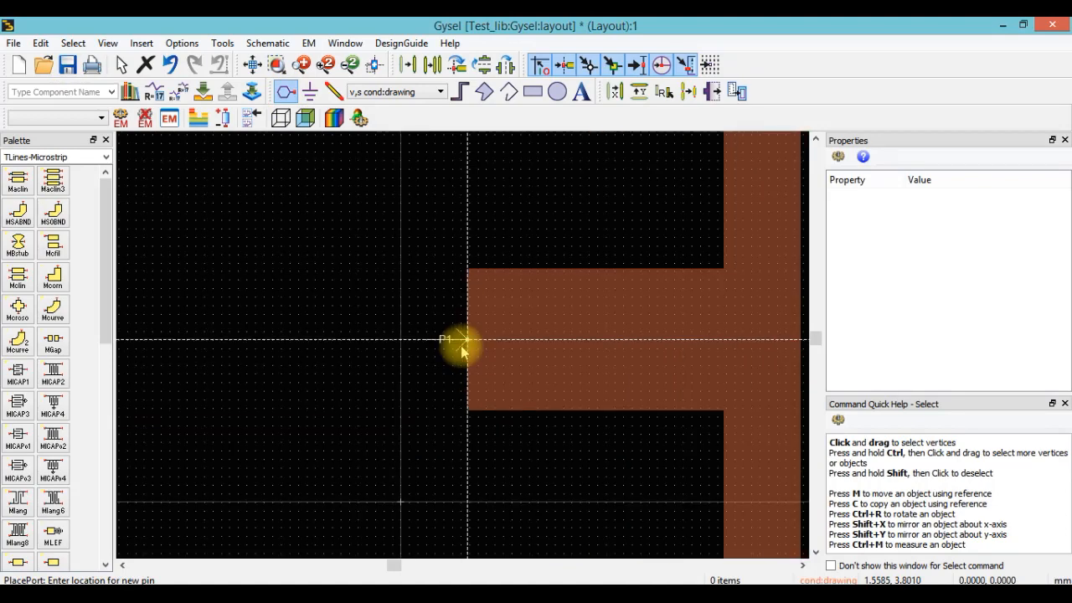
# Step: Place the second pin at the centre of the upper output line's open end
pyautogui.scroll(-4, 463, 350)
pyautogui.moveTo(569, 301); pyautogui.dragTo(352, 444)
pyautogui.moveTo(510, 335); pyautogui.dragTo(309, 474)
pyautogui.scroll(5, 459, 345)
pyautogui.scroll(4, 445, 410)
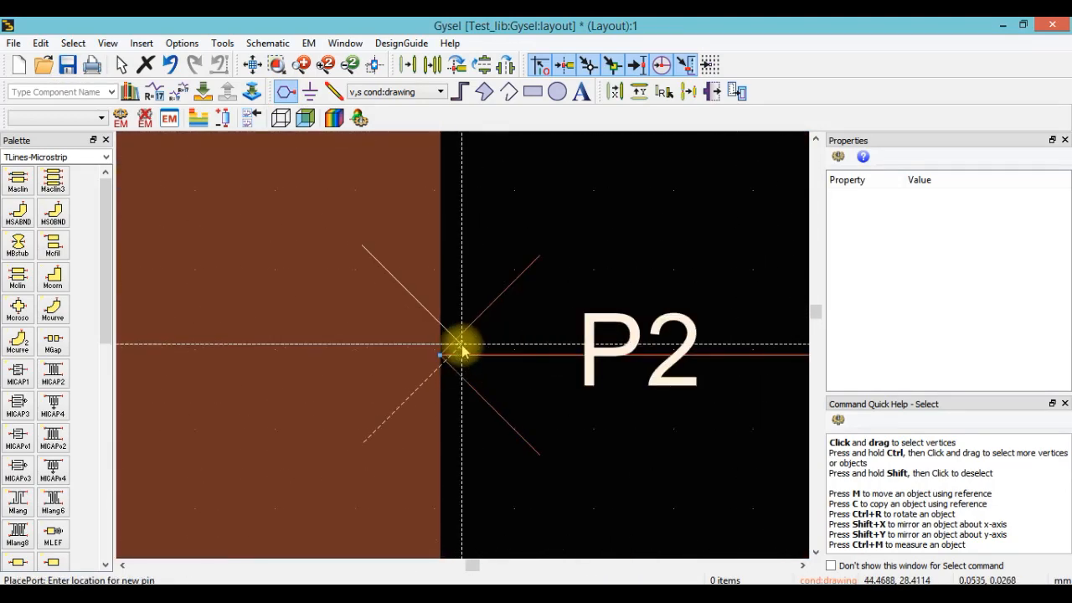
# Step: Place the third pin at the centre of the lower output line's open end
pyautogui.scroll(-8, 461, 350)
pyautogui.moveTo(425, 487); pyautogui.dragTo(424, 289)
pyautogui.scroll(4, 453, 327)
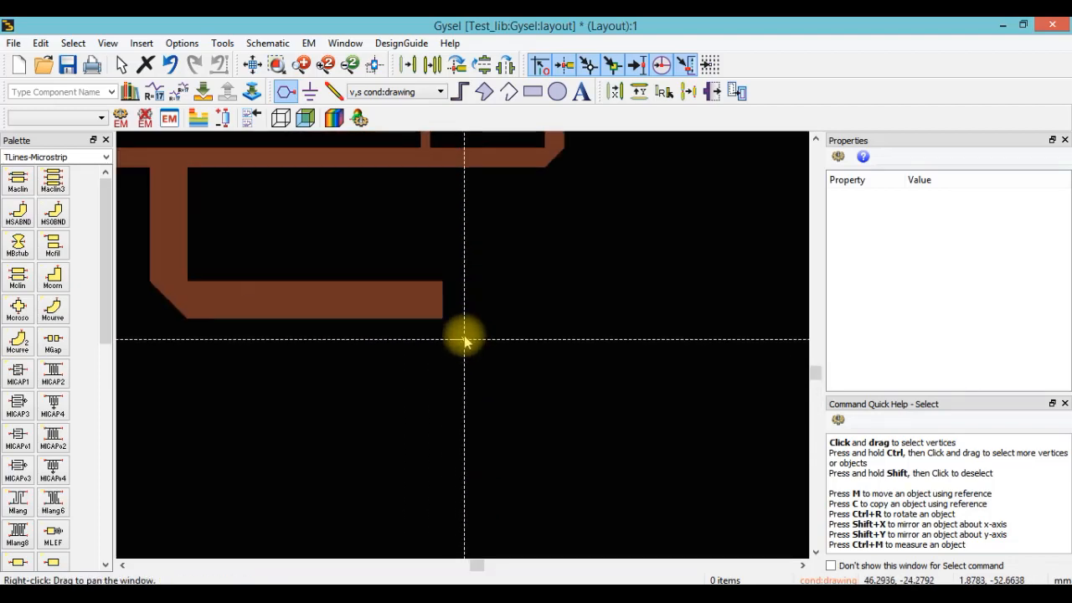
pyautogui.scroll(3, 397, 232)
pyautogui.scroll(3, 462, 348)
pyautogui.scroll(5, 465, 352)
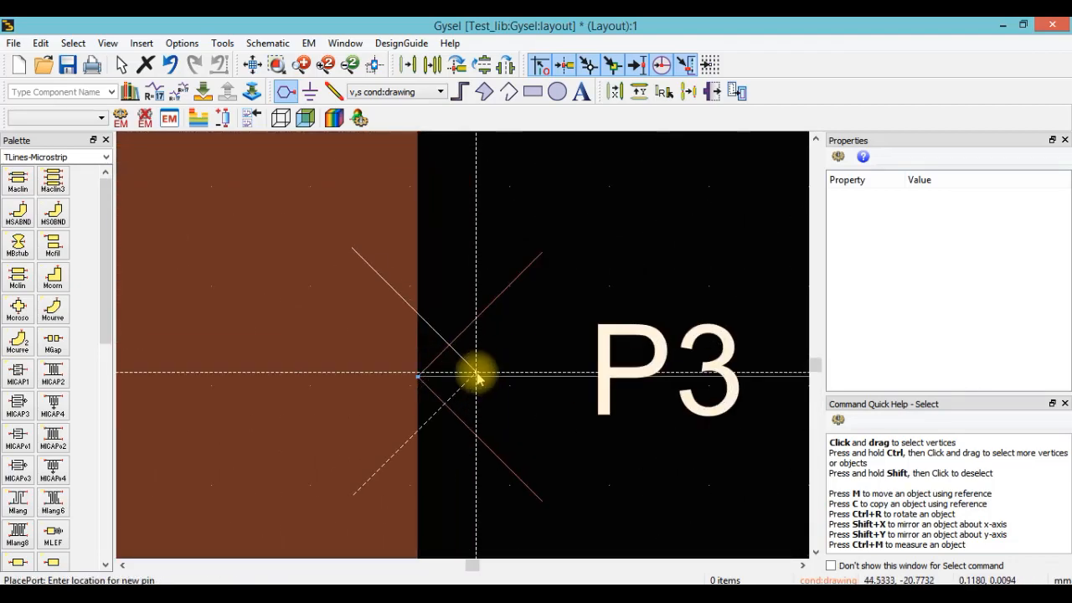
# Step: Place the fourth pin at the centre of the lower stub's free end
pyautogui.scroll(-15, 463, 350)
pyautogui.moveTo(435, 303); pyautogui.dragTo(539, 444)
pyautogui.scroll(3, 462, 346)
pyautogui.scroll(4, 461, 350)
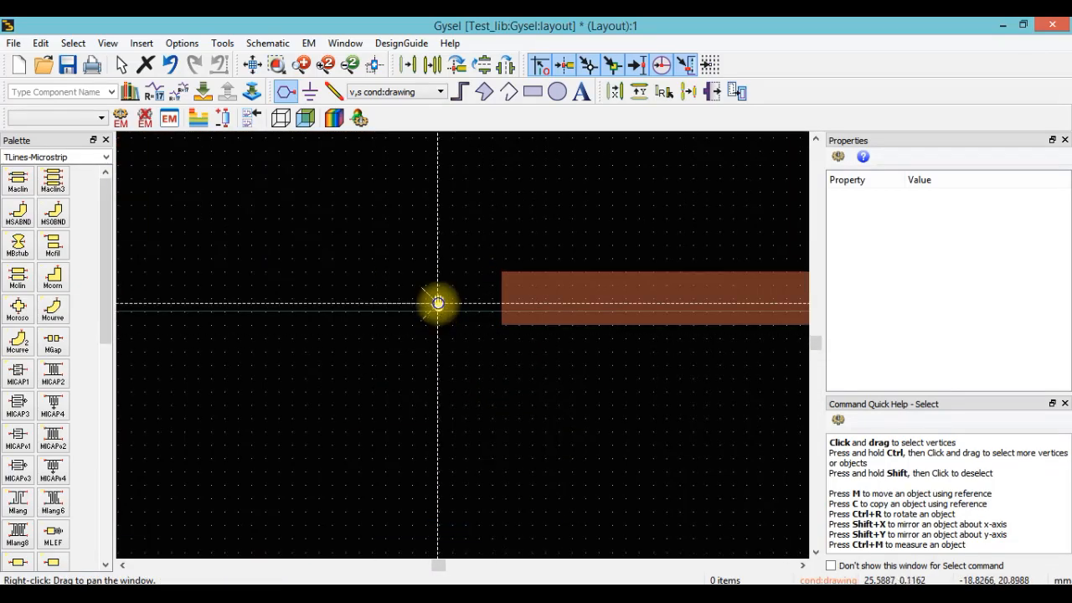
pyautogui.scroll(2, 477, 356)
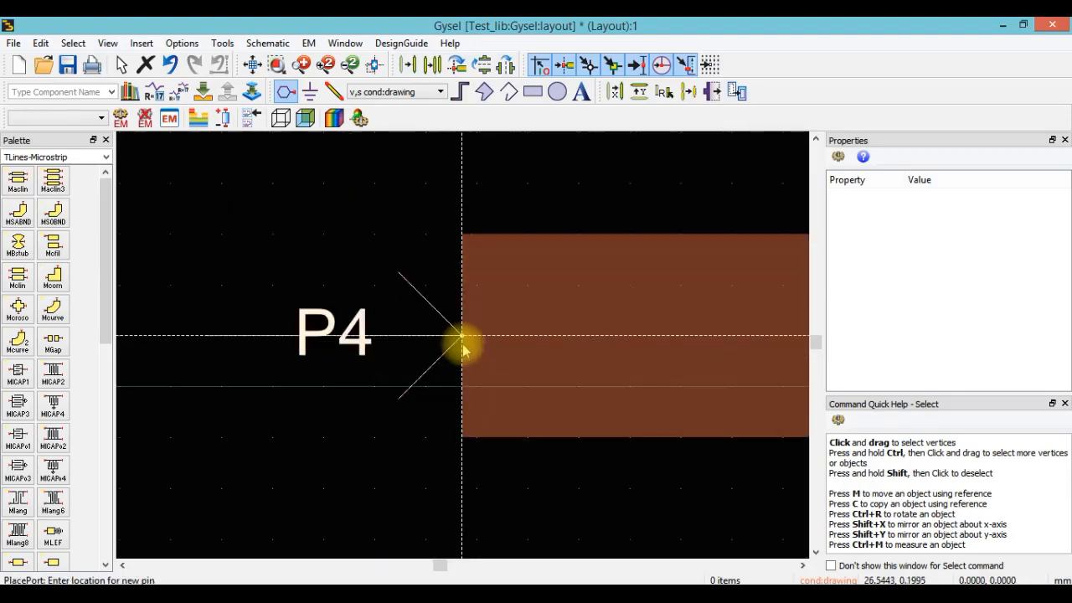
# Step: Place the fifth pin at the centre of the upper stub's free end and save the layout
pyautogui.scroll(-4, 462, 342)
pyautogui.scroll(2, 477, 324)
pyautogui.scroll(2, 458, 358)
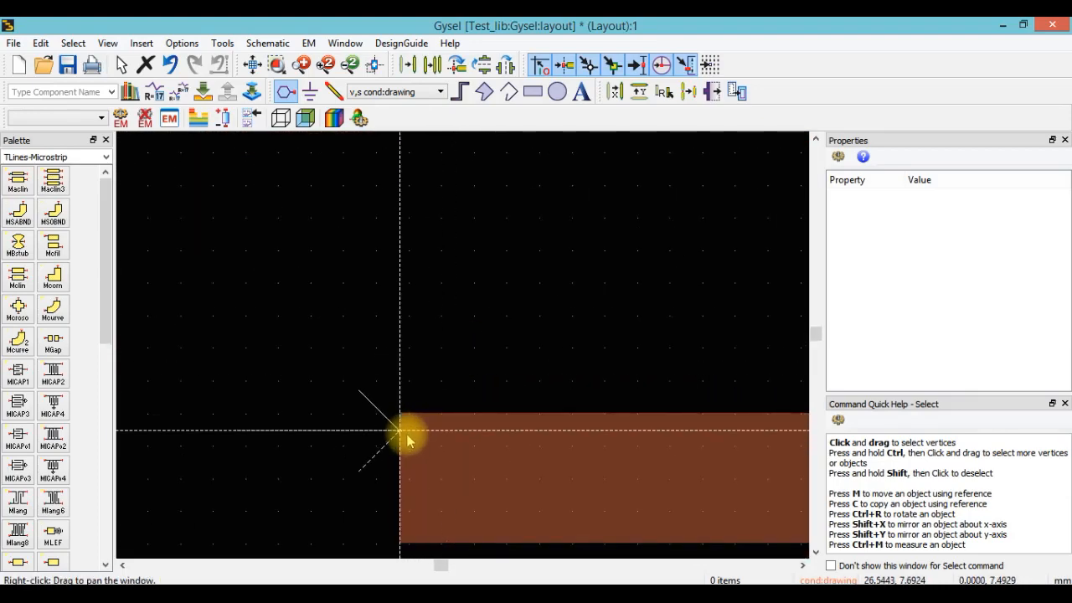
pyautogui.click(401, 479)
pyautogui.moveTo(389, 487); pyautogui.dragTo(484, 330)
pyautogui.scroll(3, 462, 342)
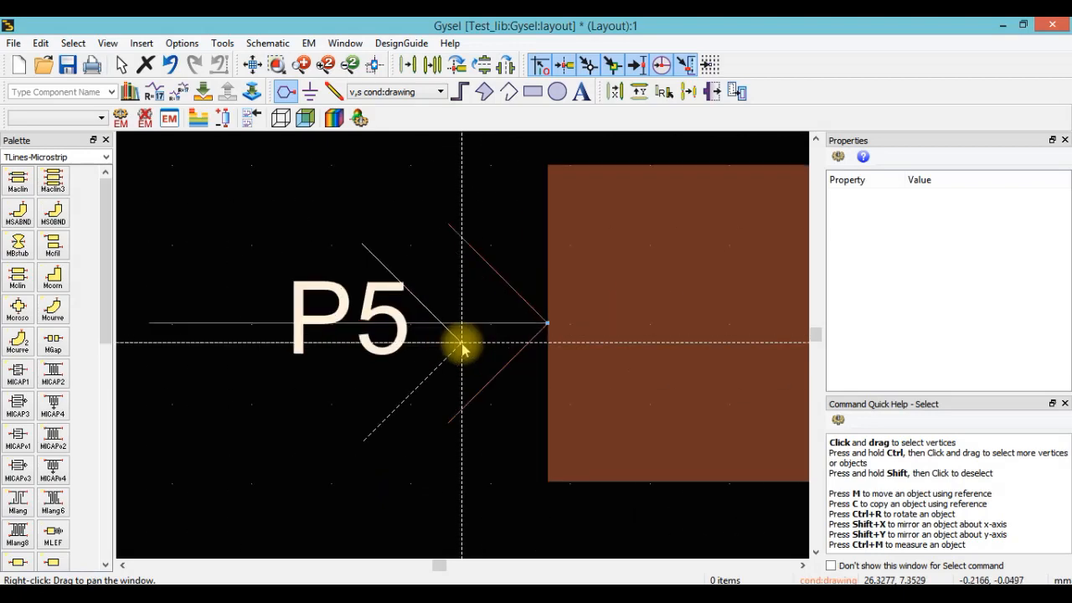
pyautogui.scroll(-9, 466, 348)
pyautogui.press('Escape')
pyautogui.scroll(-5, 468, 352)
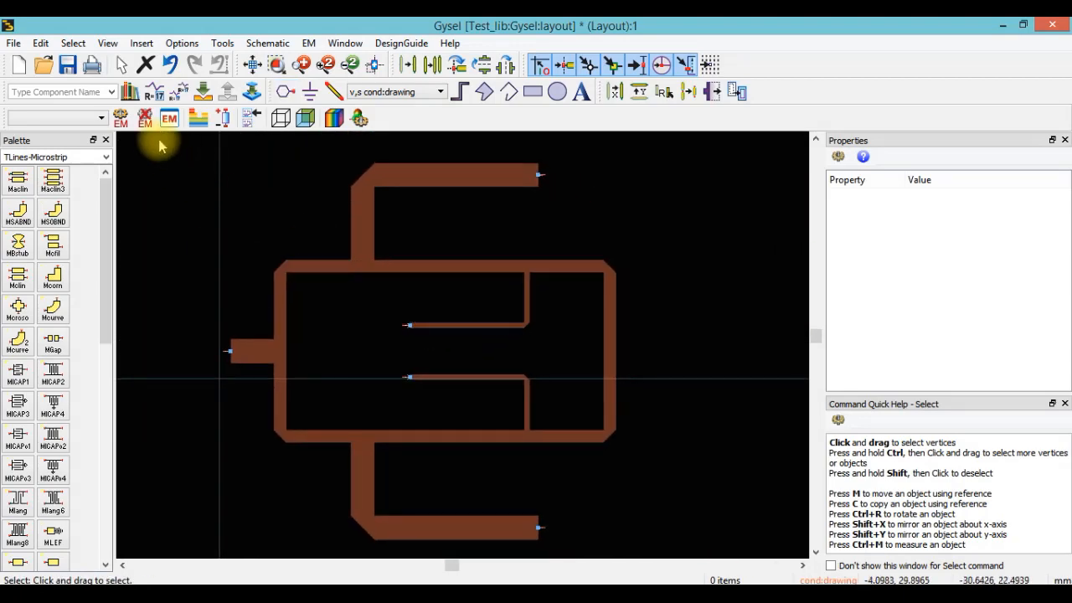
pyautogui.click(64, 67)
pyautogui.moveTo(332, 237); pyautogui.dragTo(330, 231)
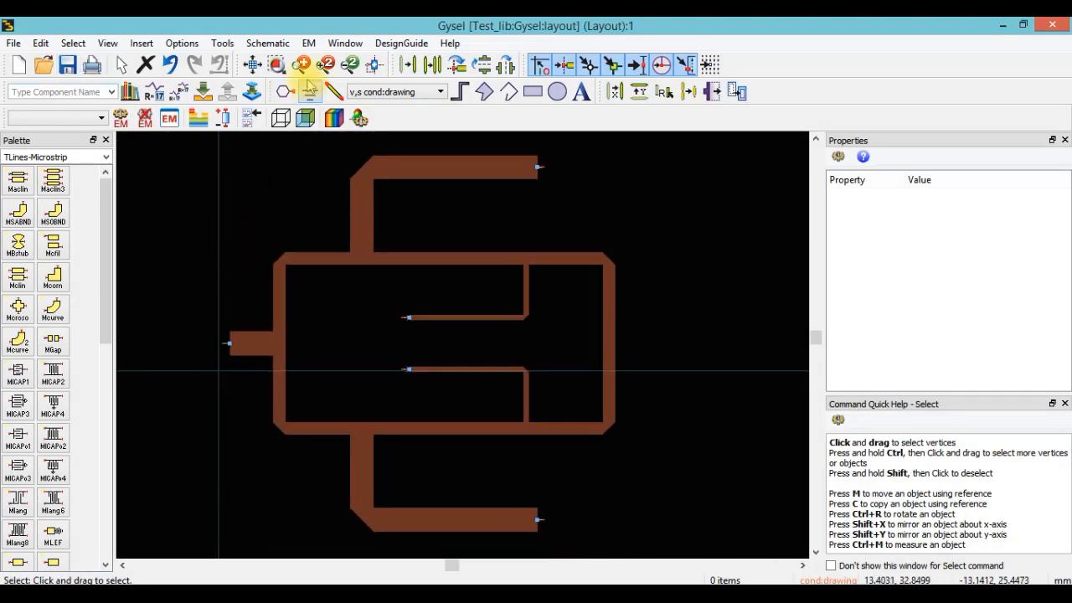
# Step: Create an EM model and symbol for the layout and open its EM simulation setup
pyautogui.click(308, 43)
pyautogui.moveTo(440, 249)
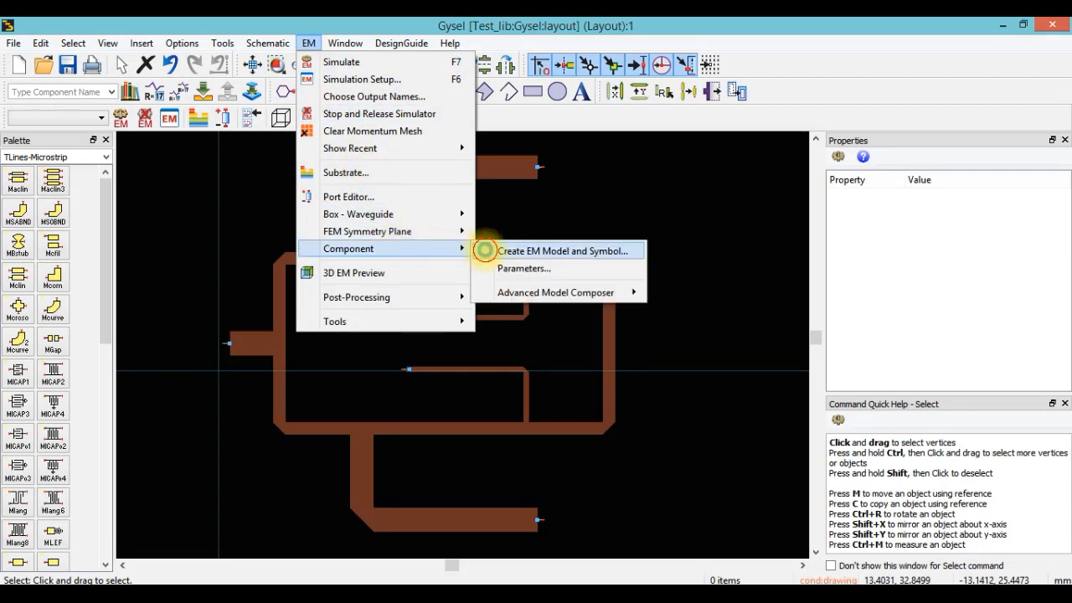
pyautogui.click(490, 249)
pyautogui.click(224, 192)
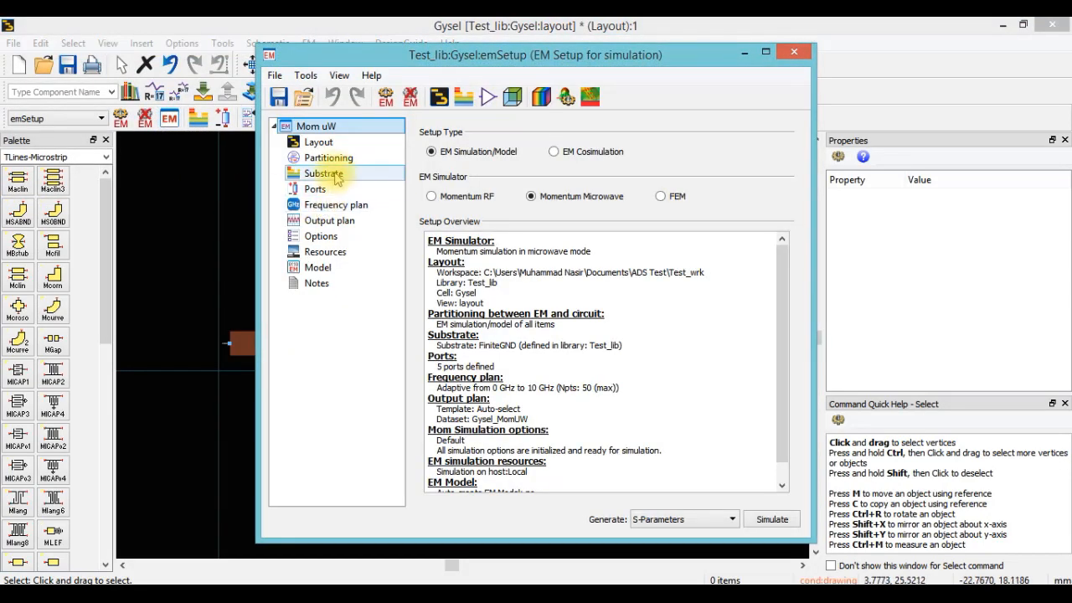
# Step: Create a new substrate named Gysel in Test_lib from the 25milAlumina template for the EM setup
pyautogui.click(323, 173)
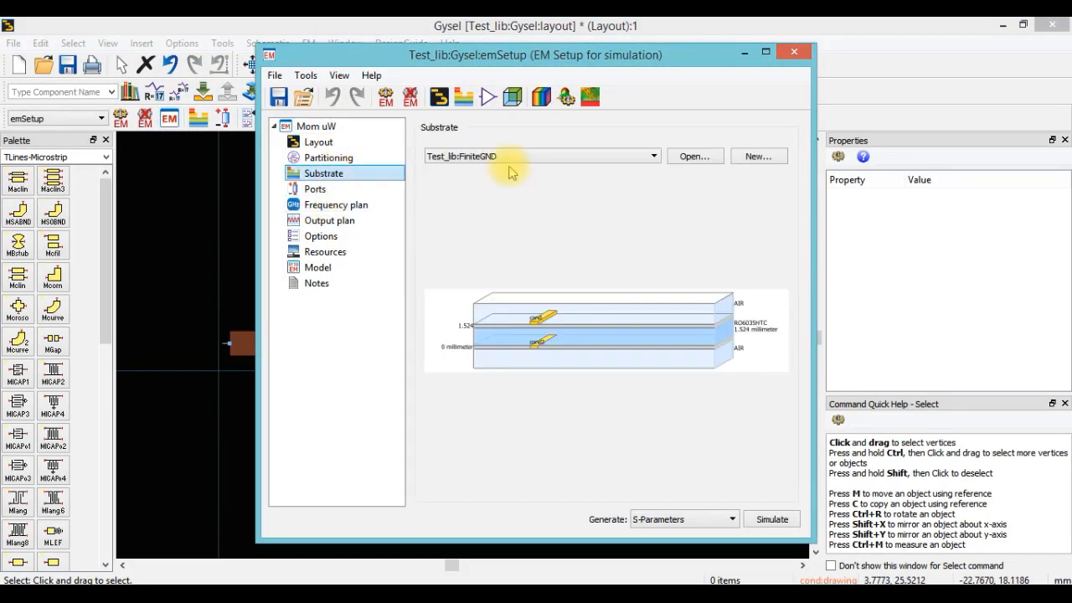
pyautogui.click(758, 156)
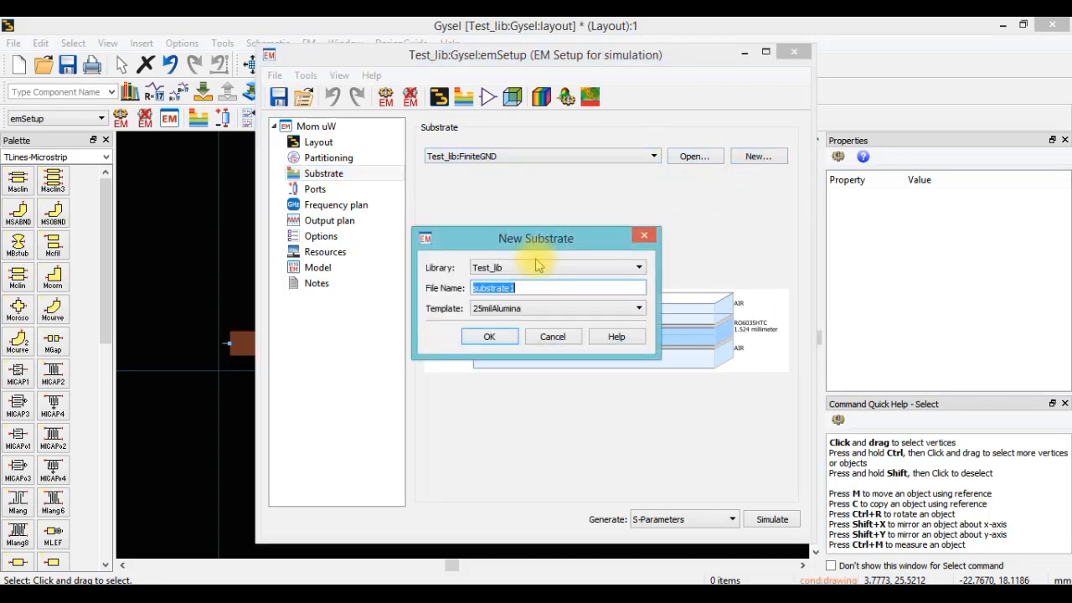
pyautogui.click(491, 338)
# Step: Set the ground cover's thickness to 35 micron and the dielectric layer's to 1.524 millimeter, checking the height against the Word design parameters
pyautogui.click(420, 355)
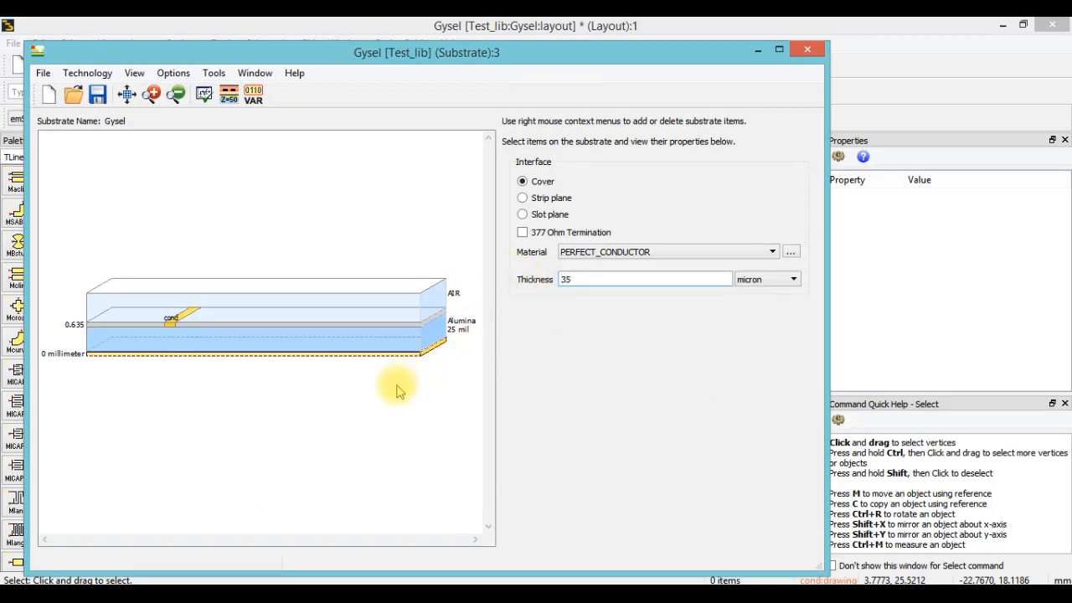
pyautogui.click(385, 343)
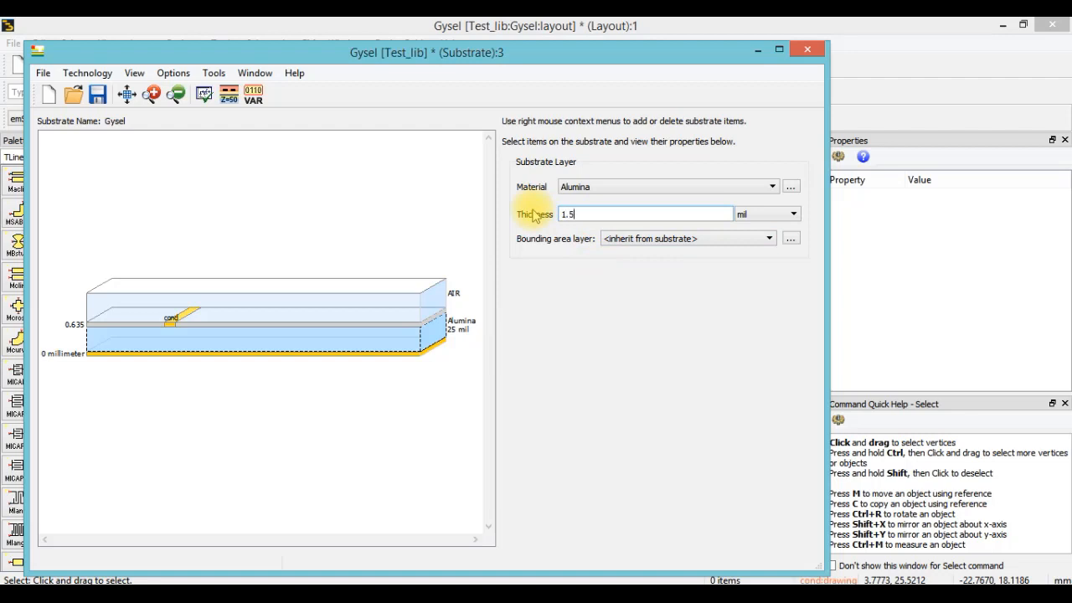
pyautogui.click(744, 216)
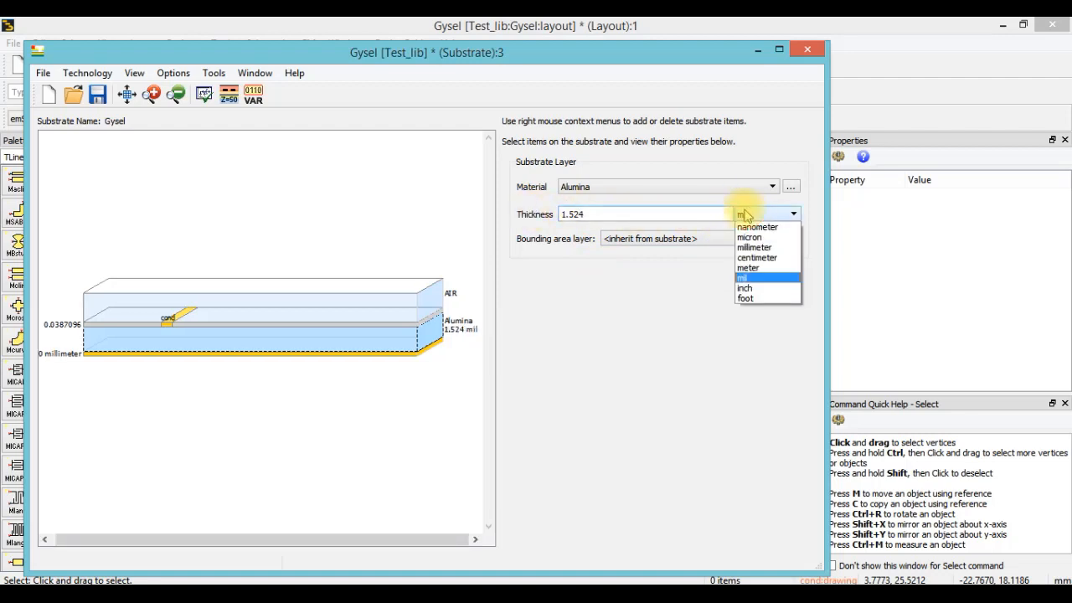
pyautogui.click(756, 249)
pyautogui.hotkey('alt', 'Tab')
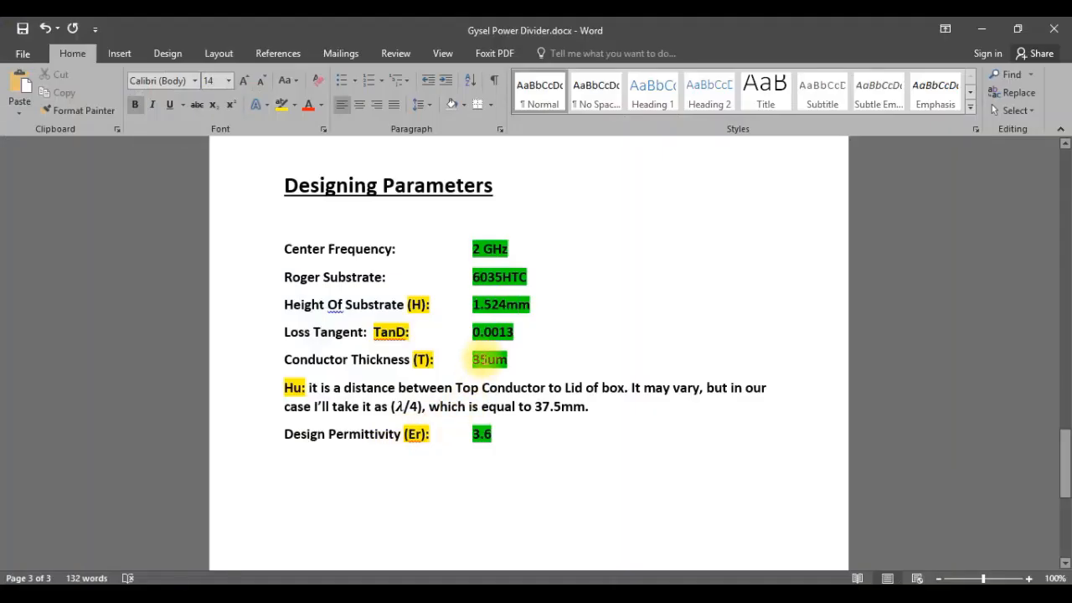
pyautogui.moveTo(471, 304); pyautogui.dragTo(531, 305)
pyautogui.hotkey('alt', 'Tab')
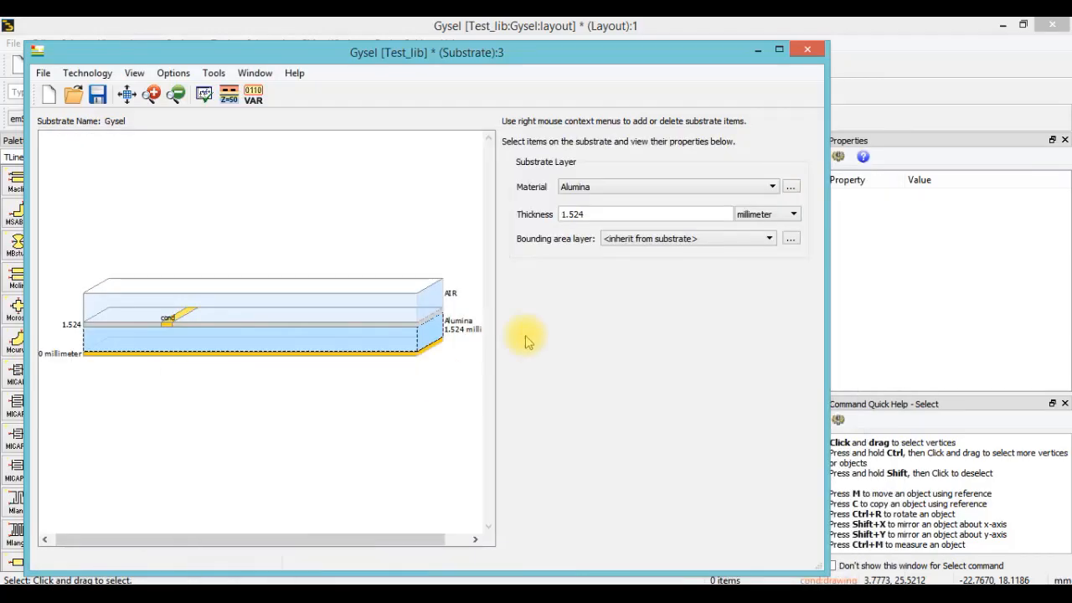
# Step: Open the dielectric material definitions and check the Gysel material's real permittivity against the design parameters in the Word document
pyautogui.click(746, 184)
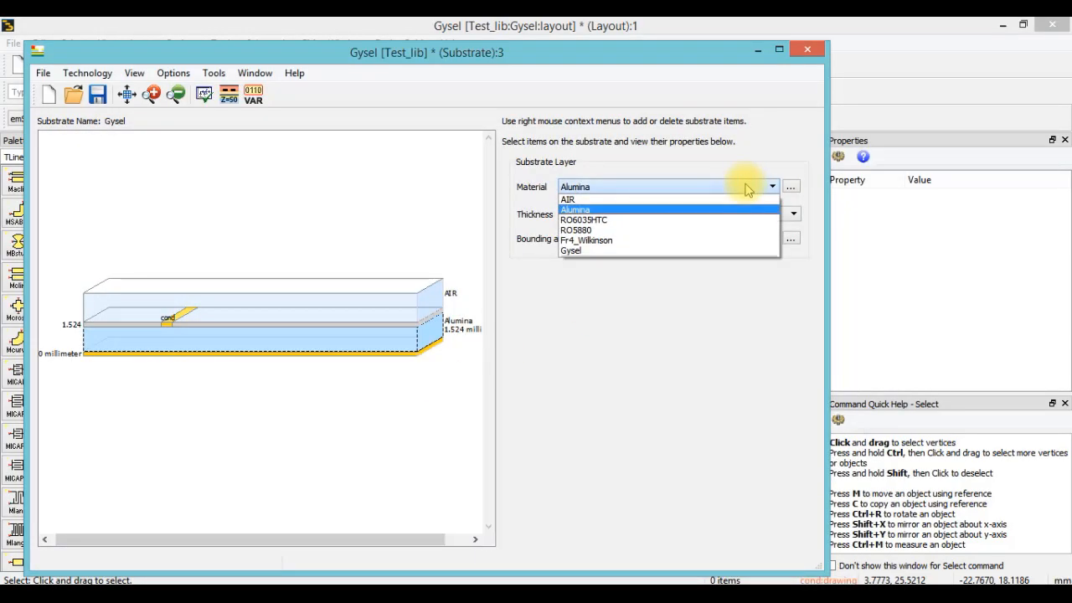
pyautogui.click(796, 185)
pyautogui.click(789, 186)
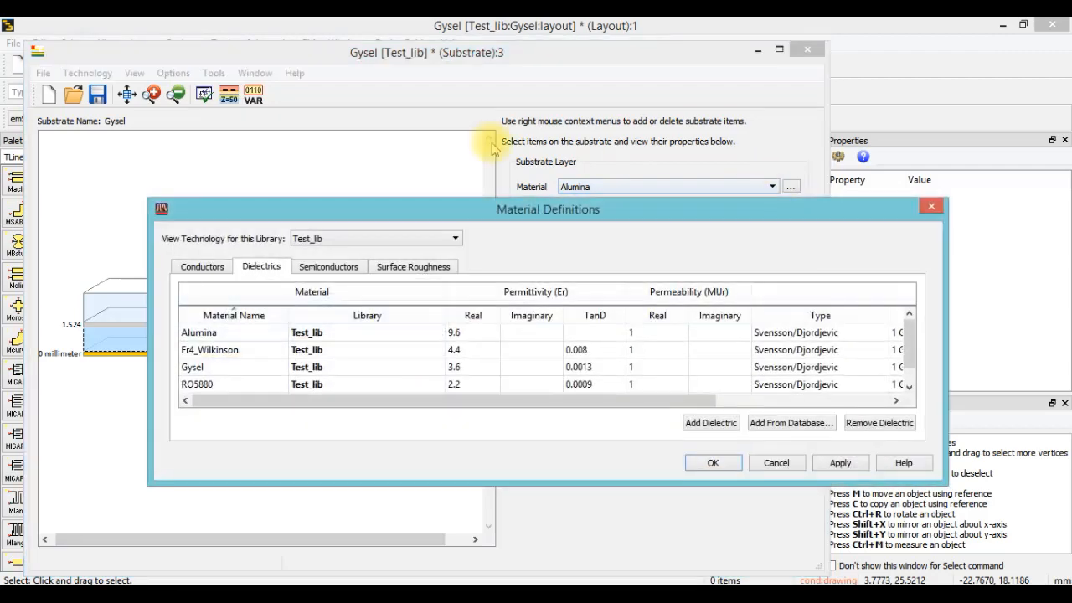
pyautogui.click(347, 365)
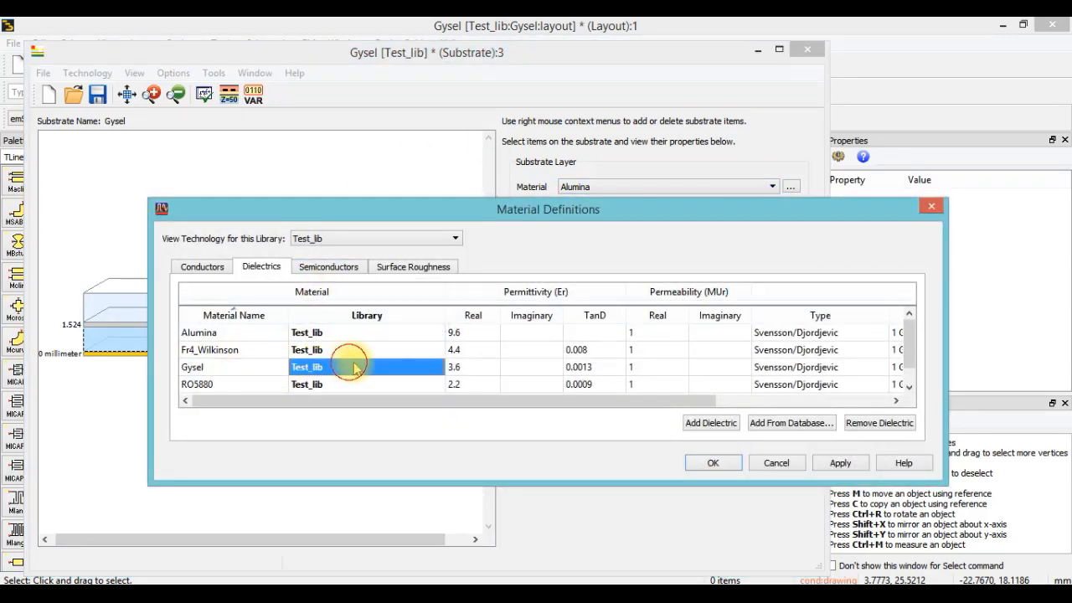
pyautogui.doubleClick(474, 367)
pyautogui.click(219, 592)
pyautogui.click(429, 520)
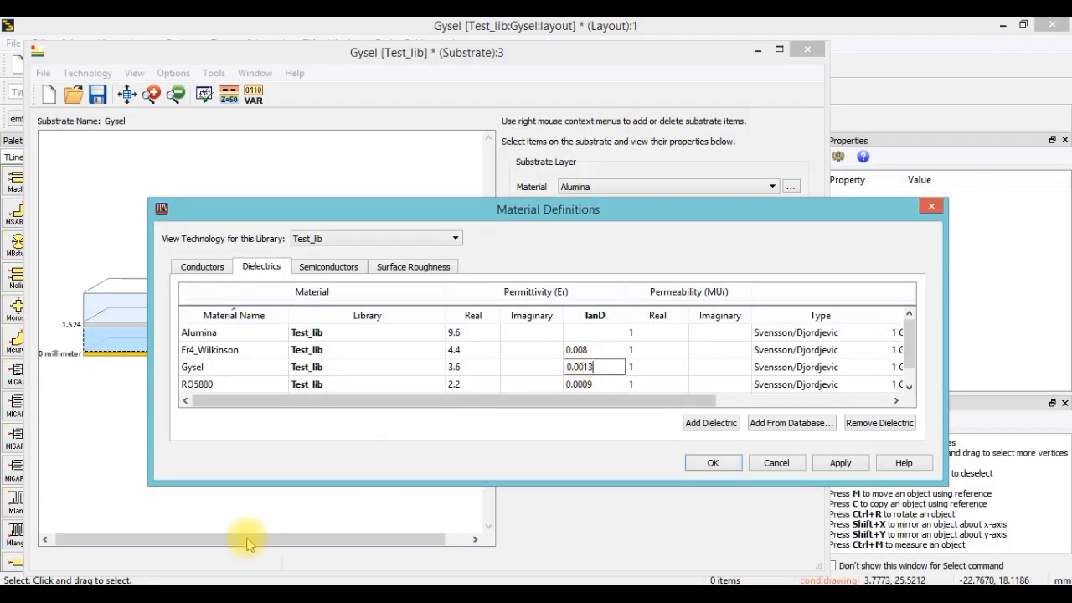
# Step: Compare the Gysel material's loss tangent with the Word design parameters, and apply and accept the material definitions
pyautogui.click(221, 591)
pyautogui.click(429, 520)
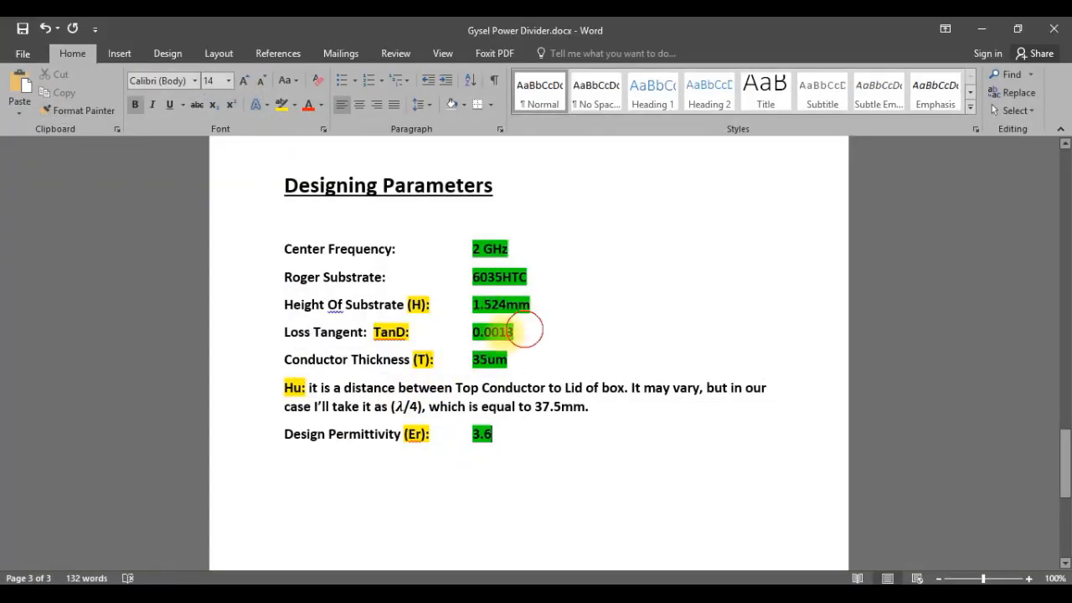
pyautogui.moveTo(524, 330); pyautogui.dragTo(475, 332)
pyautogui.click(461, 327)
pyautogui.click(225, 591)
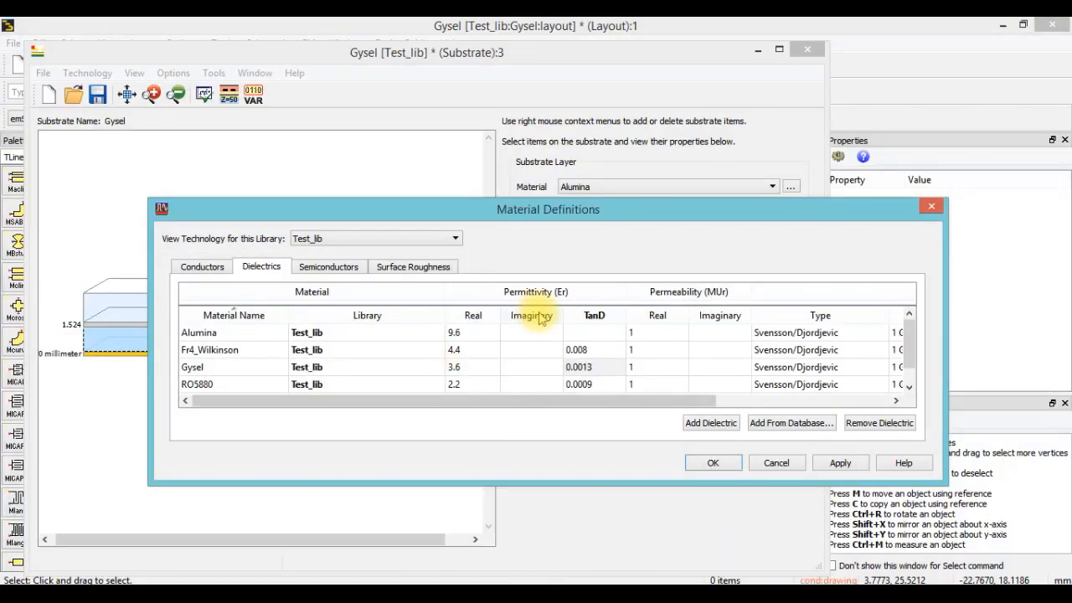
pyautogui.click(836, 464)
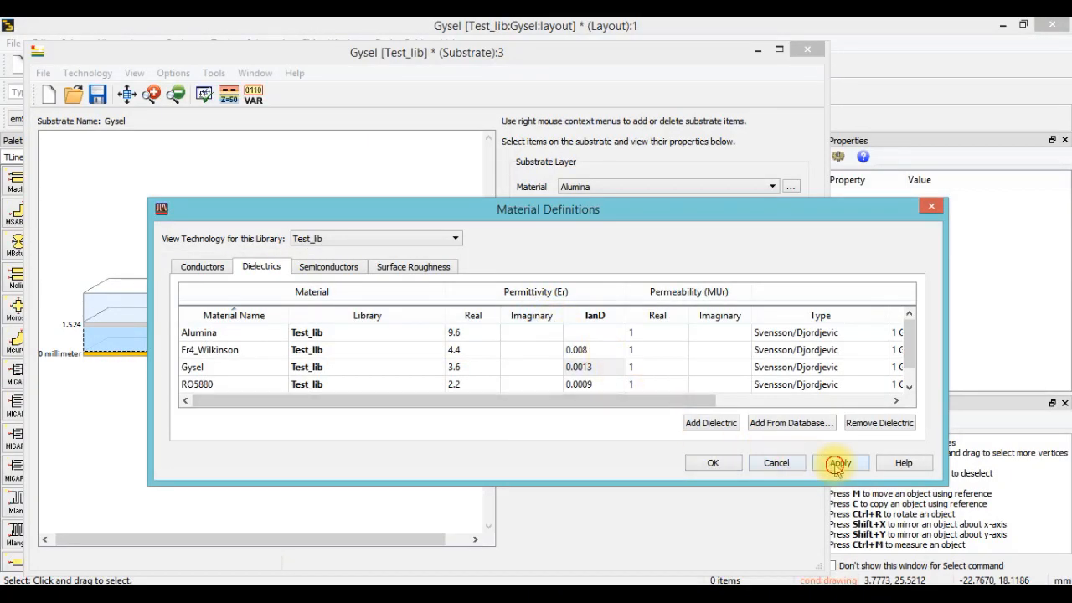
pyautogui.click(712, 463)
# Step: Assign the Gysel material to the substrate's dielectric layer and open the properties of the cond conductor layer
pyautogui.click(590, 186)
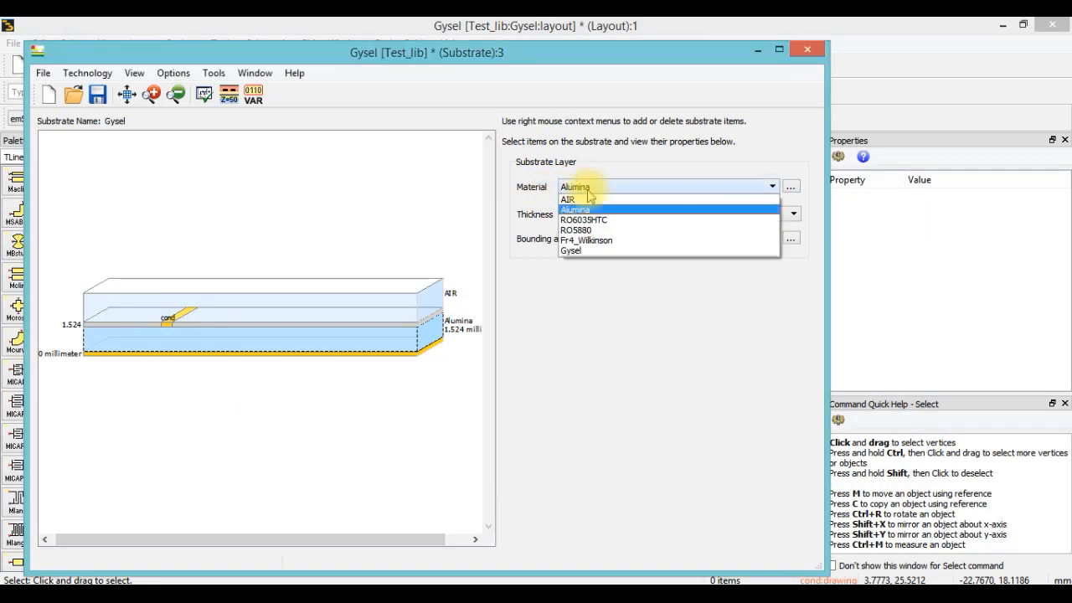
pyautogui.click(588, 251)
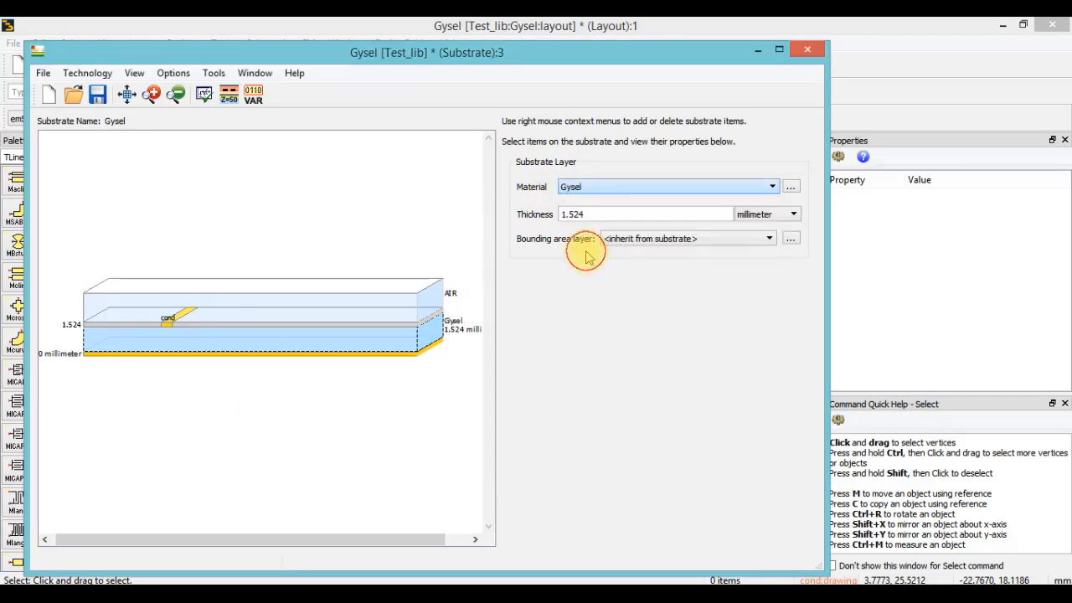
pyautogui.click(306, 332)
pyautogui.click(163, 330)
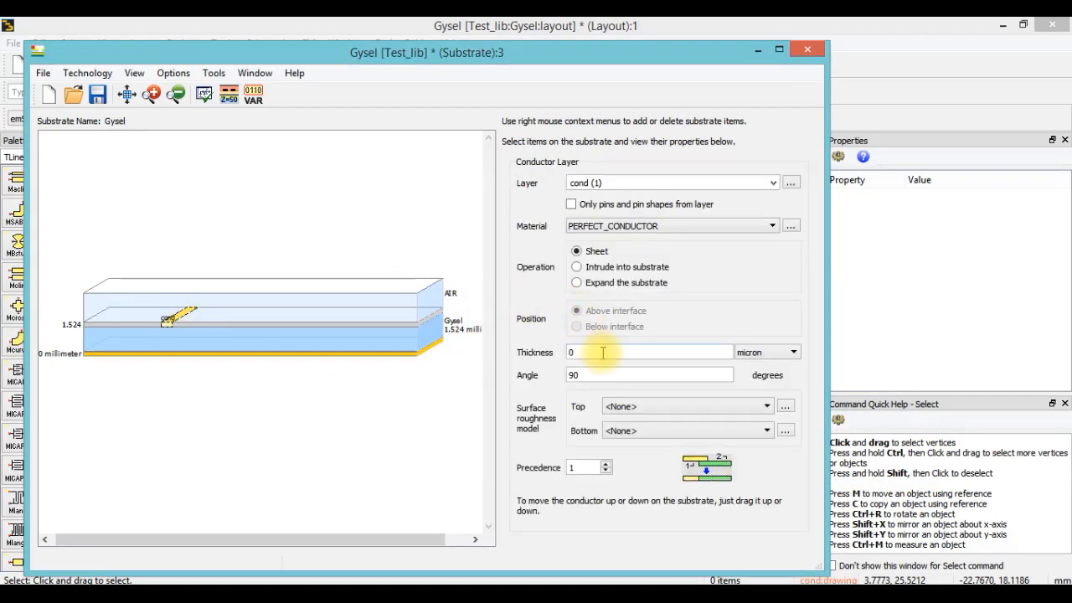
# Step: Add a conducting cover above the substrate's upper AIR layer and select that air layer
pyautogui.click(277, 293)
pyautogui.rightClick(263, 307)
pyautogui.click(276, 315)
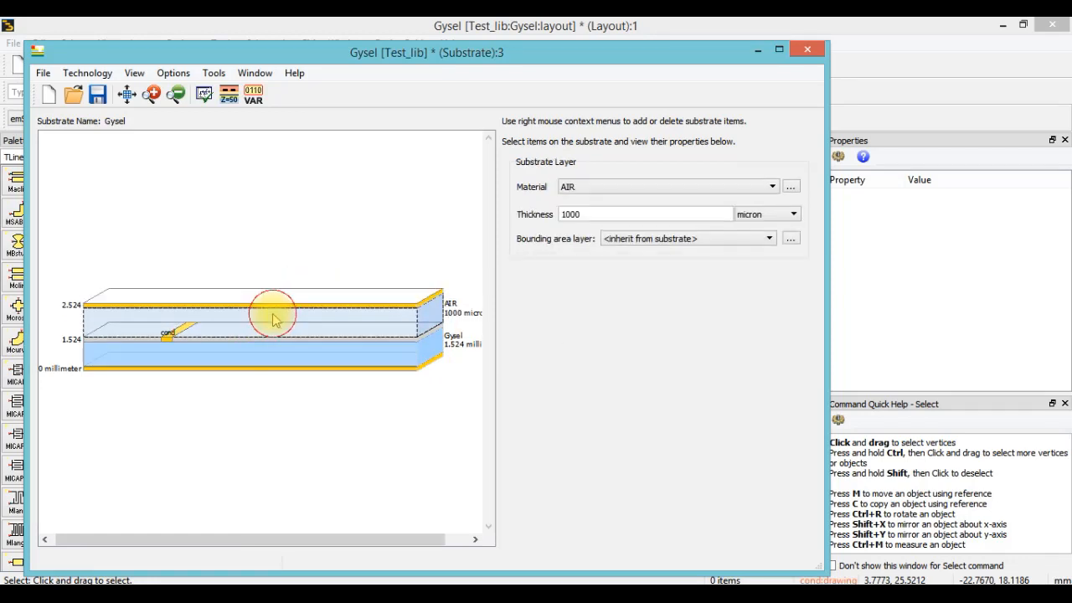
# Step: Edit the upper cover's thickness in millimeters and set the AIR layer's thickness to 37.5 millimeter
pyautogui.click(333, 306)
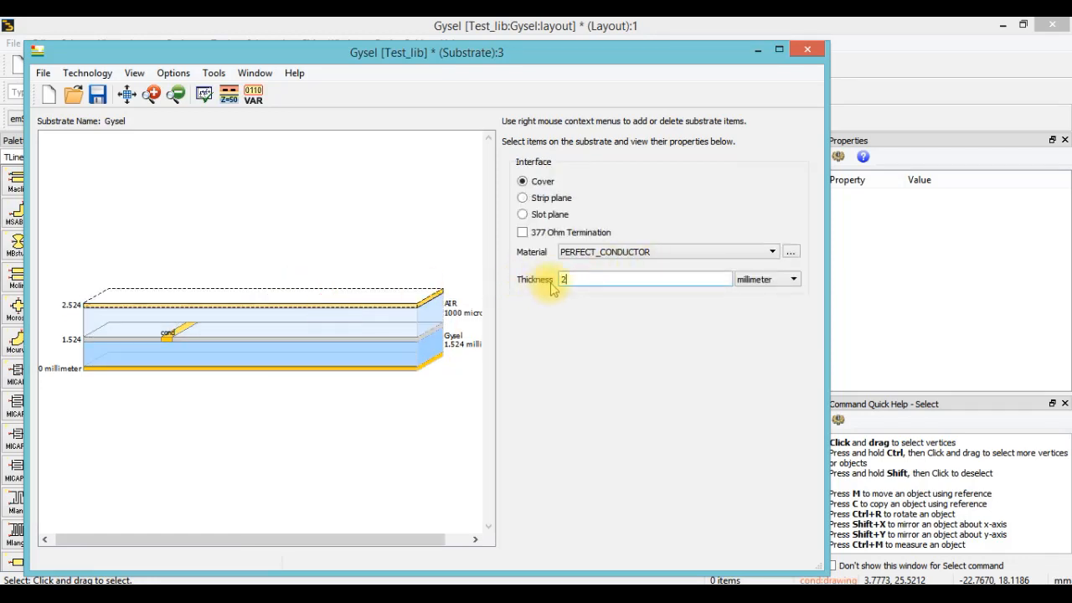
pyautogui.click(399, 316)
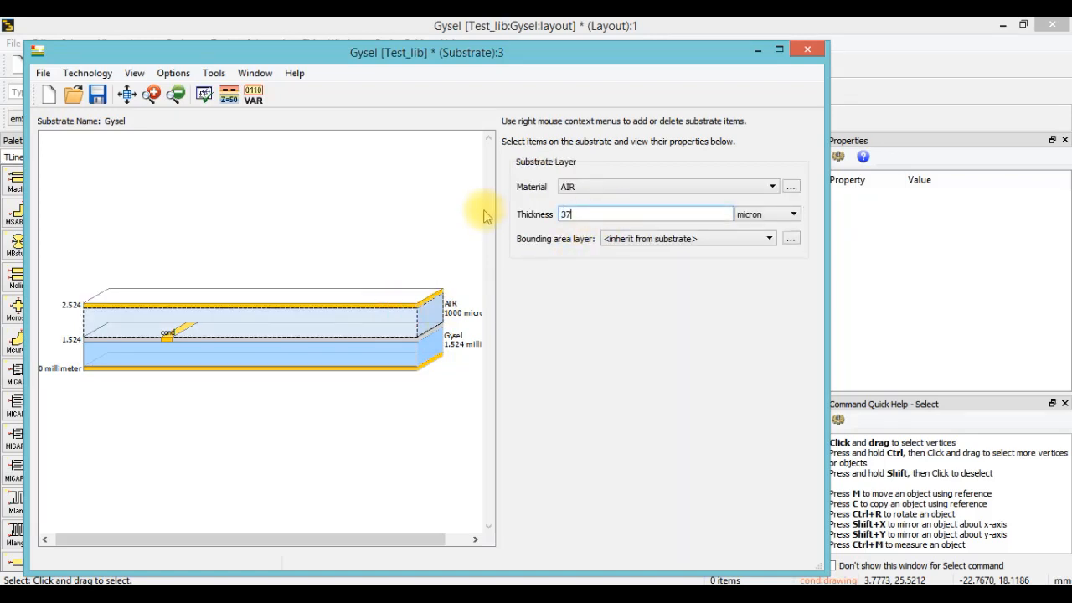
pyautogui.click(772, 216)
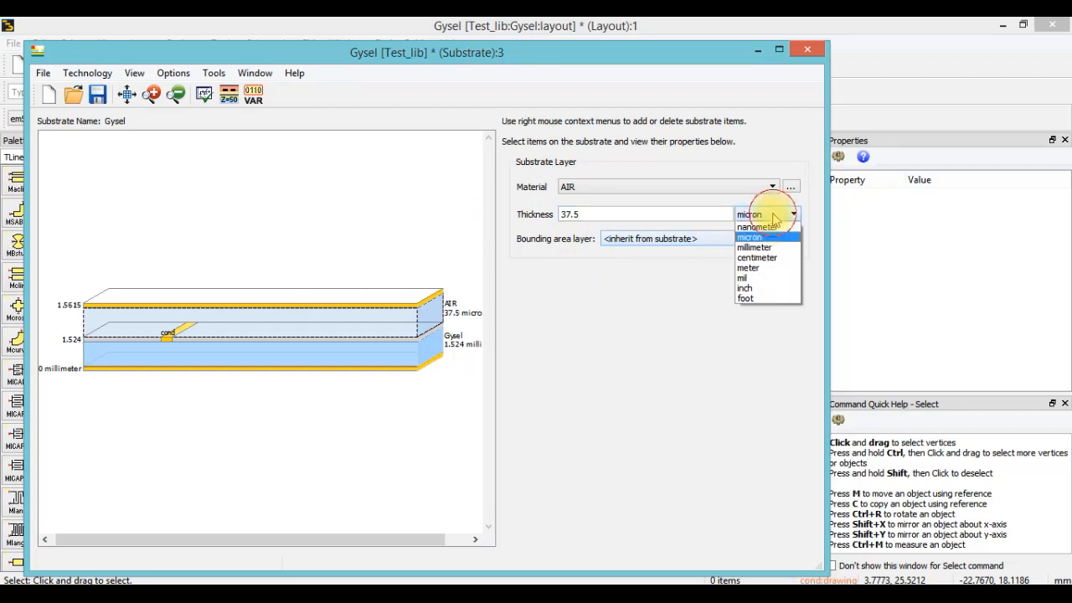
pyautogui.click(772, 248)
# Step: Save the Gysel substrate, check the cond layer's properties and close the substrate window
pyautogui.click(385, 208)
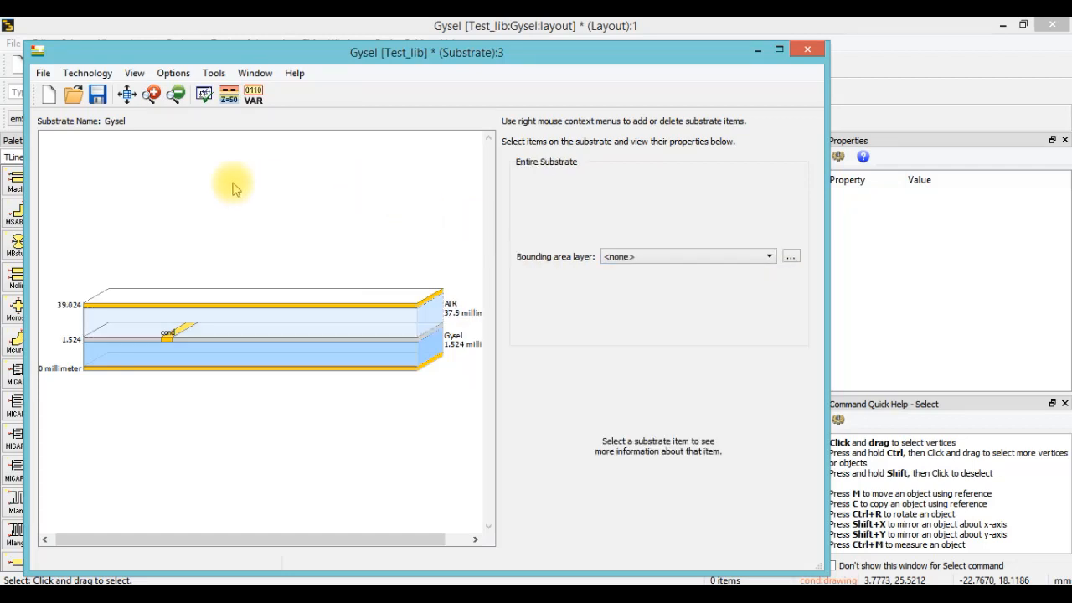
pyautogui.click(168, 339)
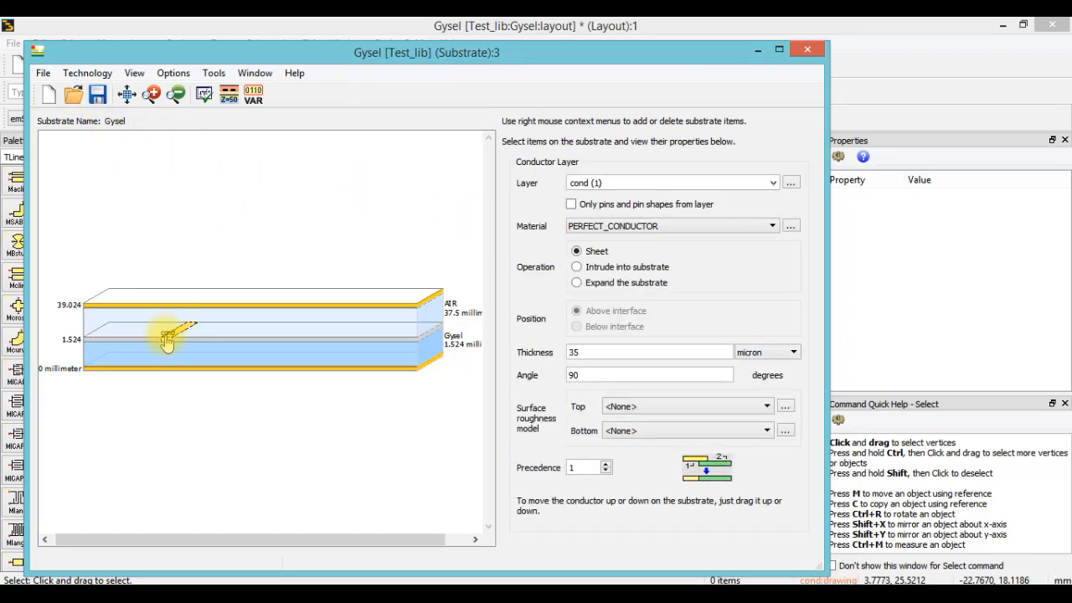
pyautogui.click(803, 52)
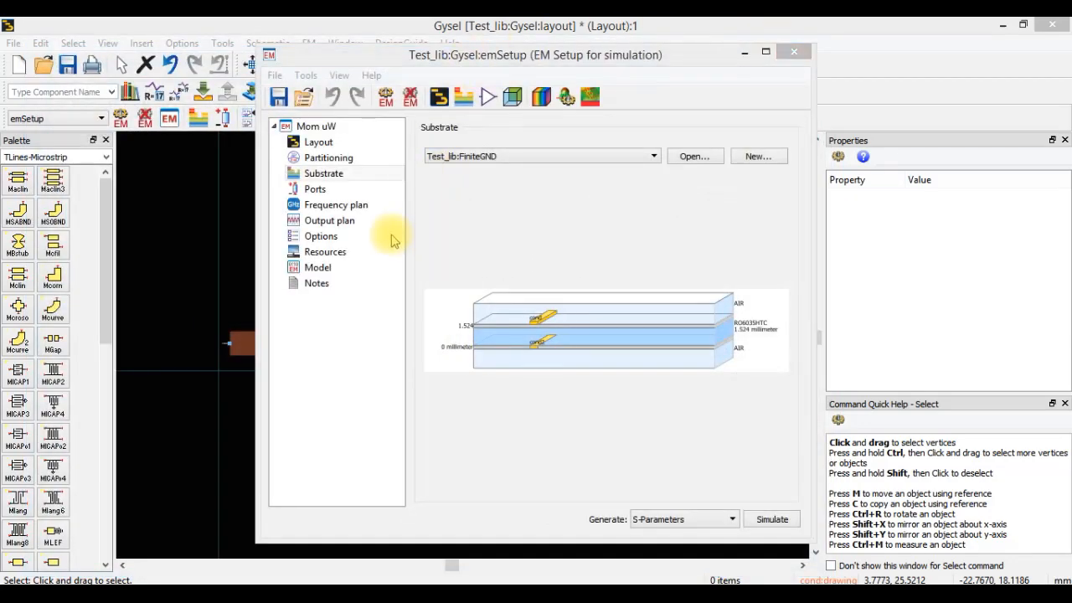
# Step: Set the start frequency of the EM setup's adaptive frequency plan to 1 GHz
pyautogui.click(355, 206)
pyautogui.write('1')
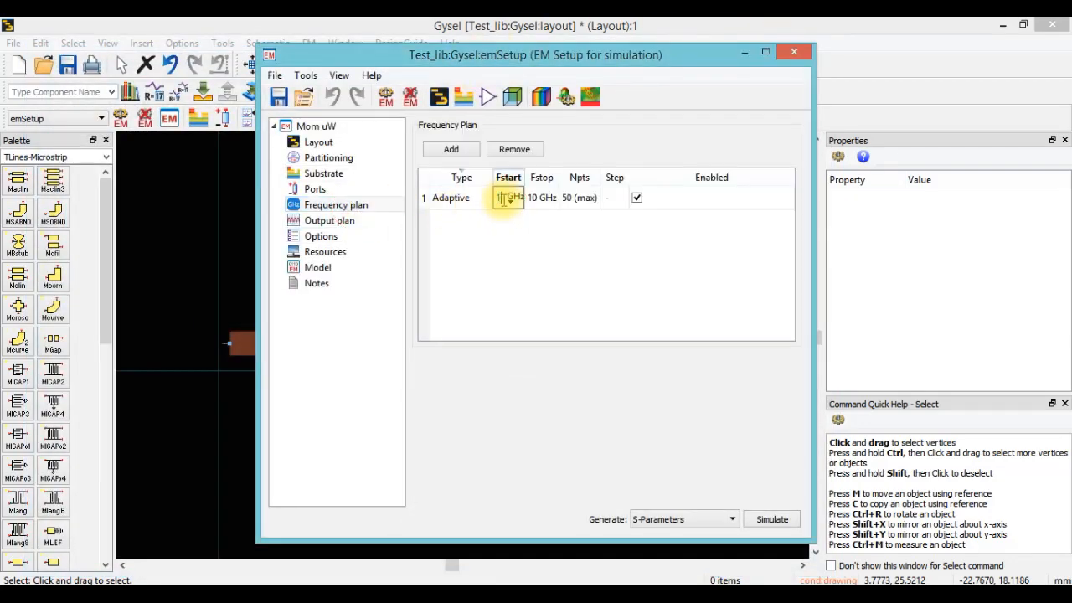
pyautogui.write('.5')
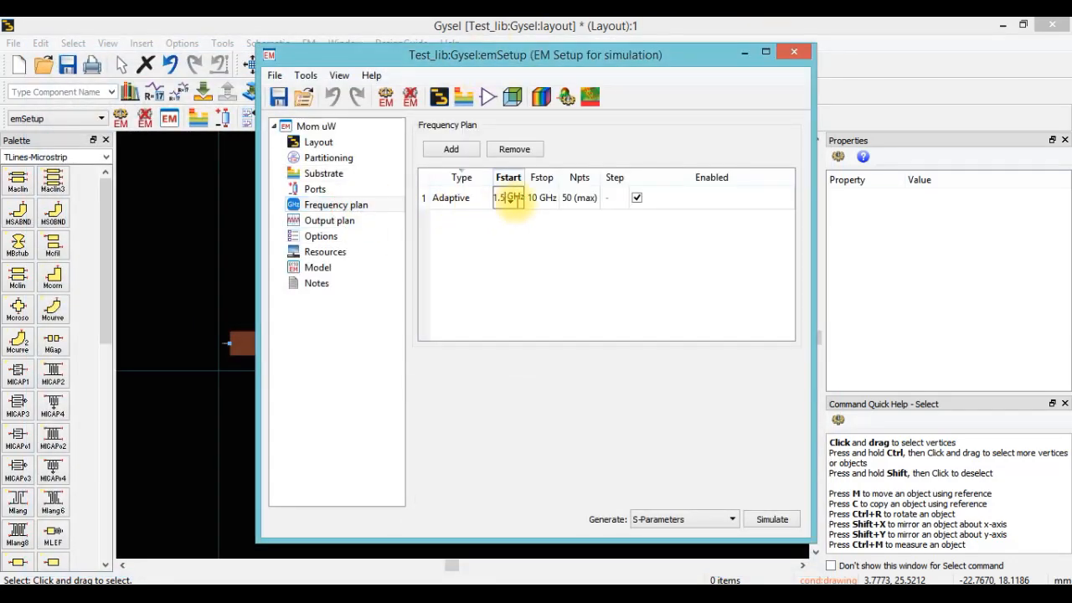
pyautogui.click(536, 197)
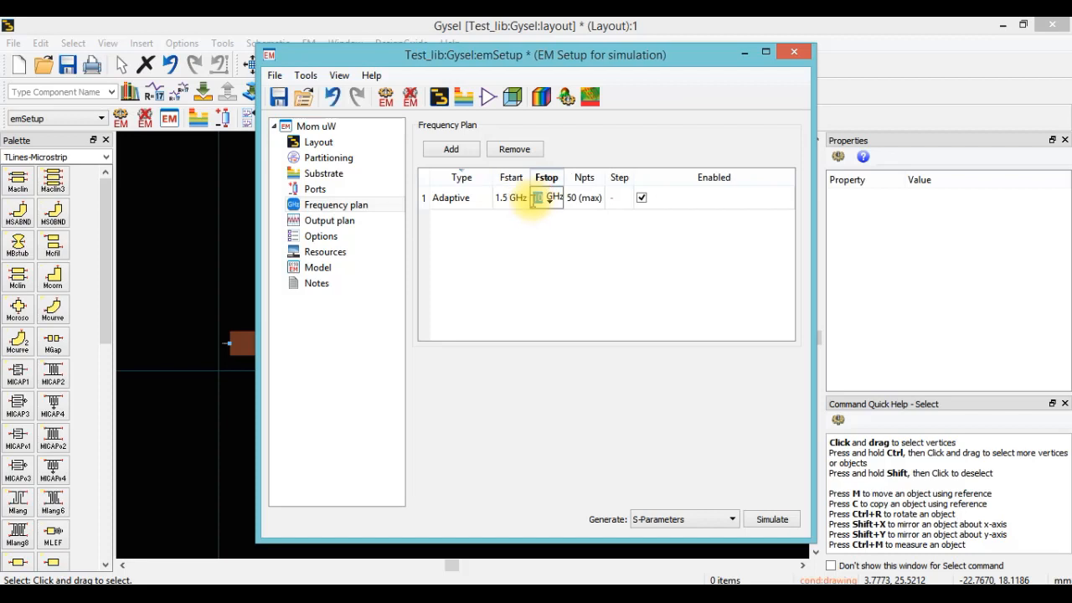
pyautogui.click(507, 199)
pyautogui.write('1')
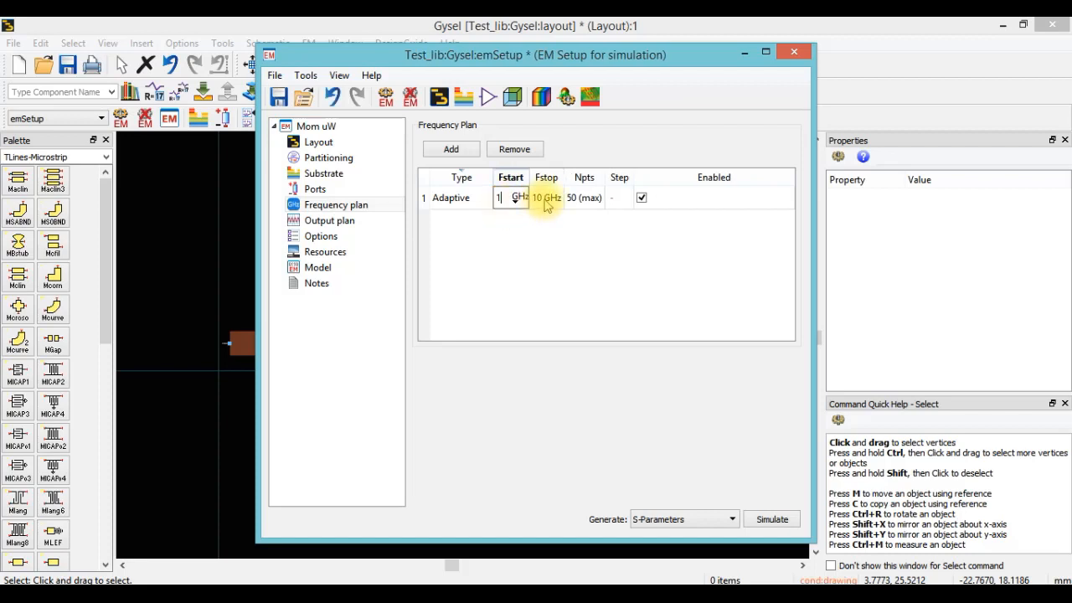
# Step: Set the stop frequency of the adaptive sweep to 3 GHz
pyautogui.click(544, 199)
pyautogui.write('2')
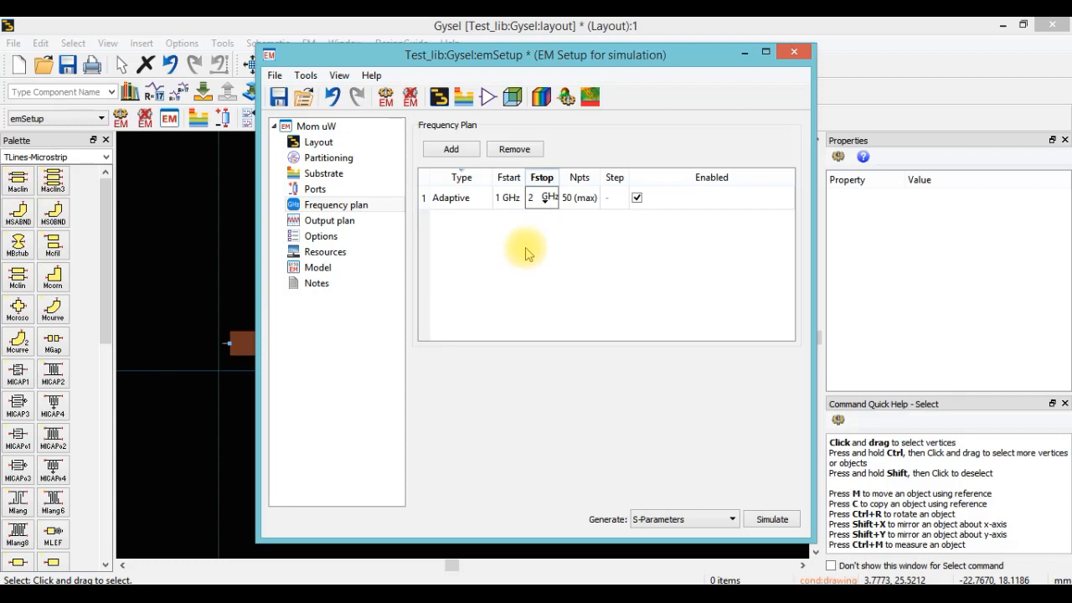
pyautogui.press('BackSpace')
pyautogui.write('3')
pyautogui.click(482, 247)
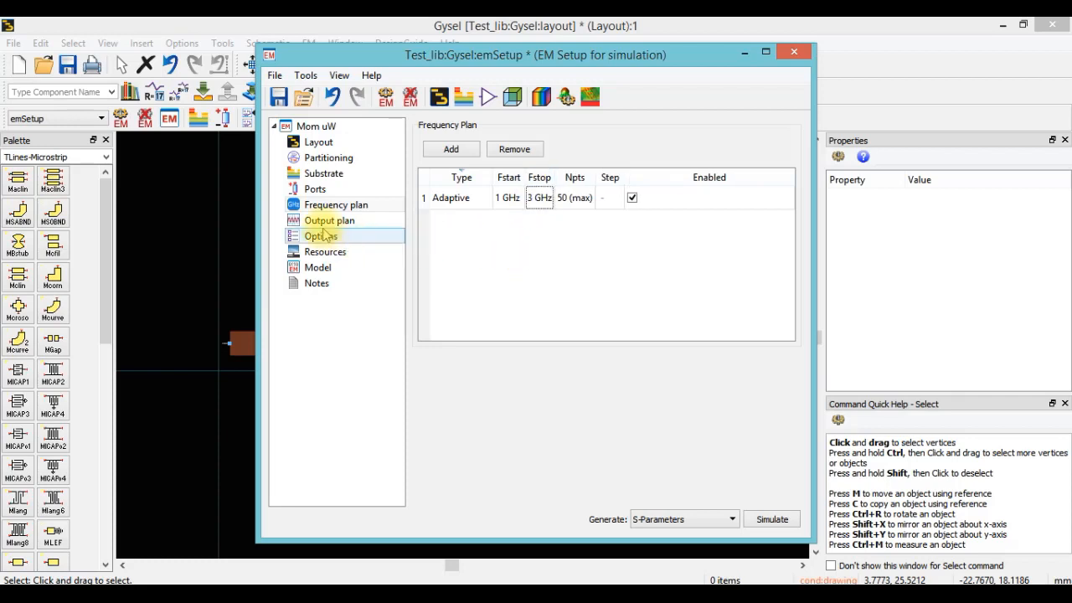
# Step: Assign the Test_lib:Gysel substrate to the EM setup and save the setup
pyautogui.click(323, 173)
pyautogui.click(553, 156)
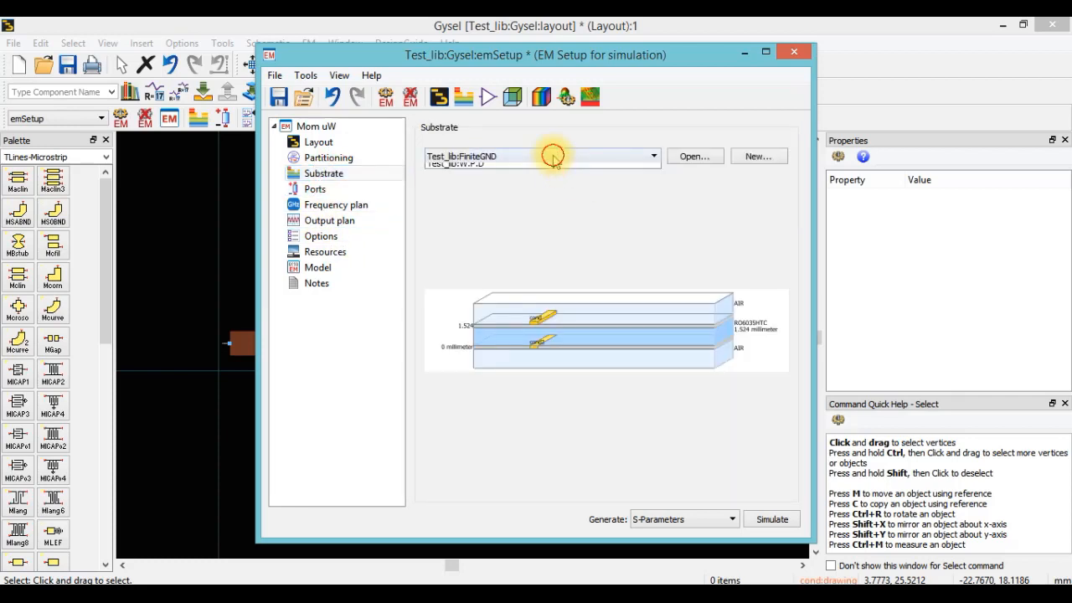
pyautogui.click(541, 180)
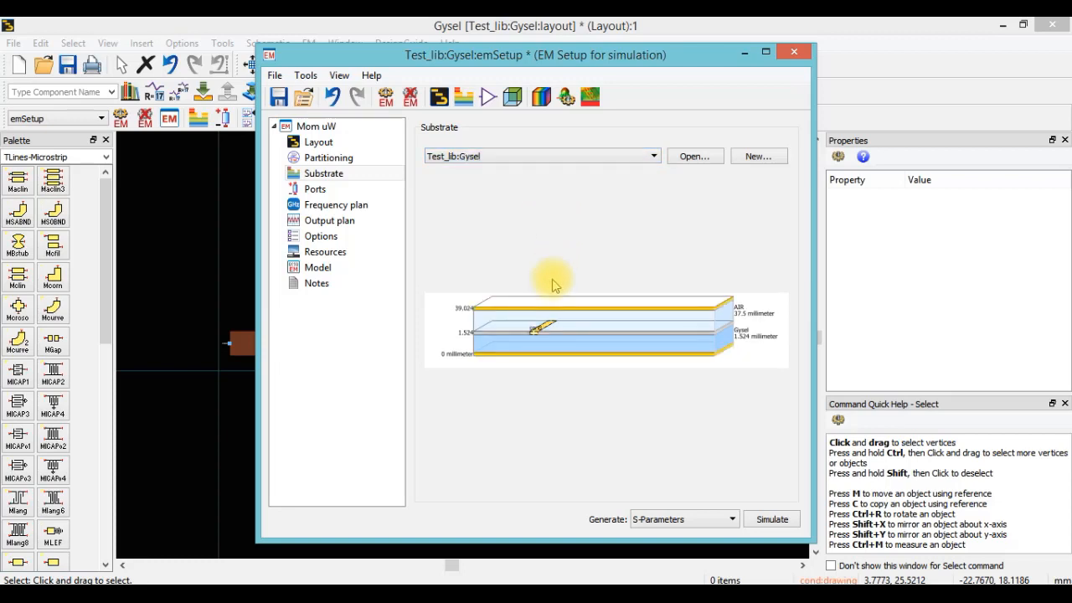
pyautogui.click(279, 97)
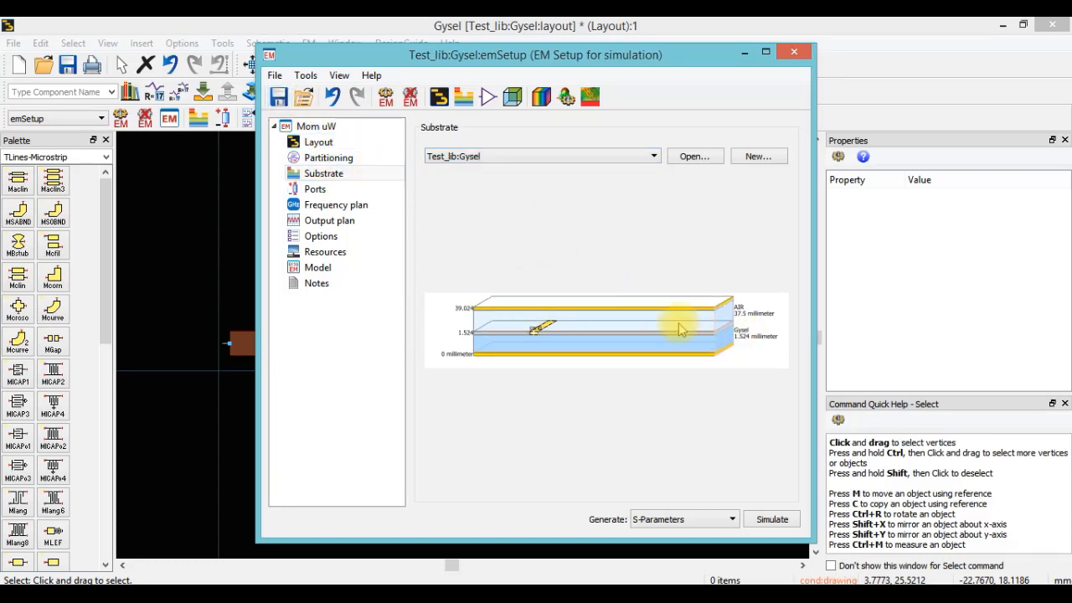
# Step: Review the frequency plan, save the EM setup once more and close it
pyautogui.click(383, 208)
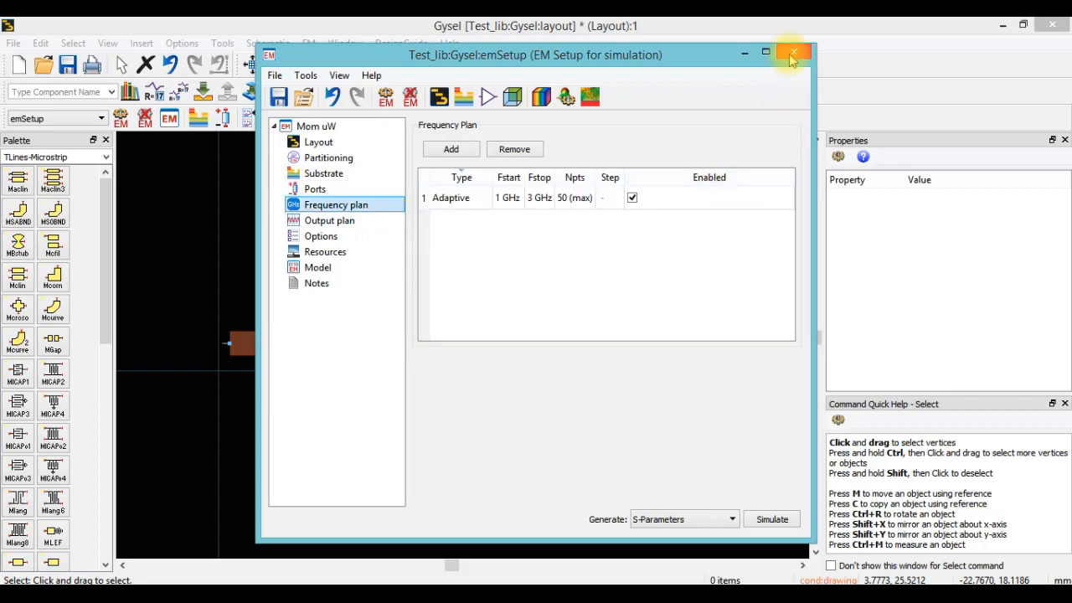
pyautogui.click(278, 99)
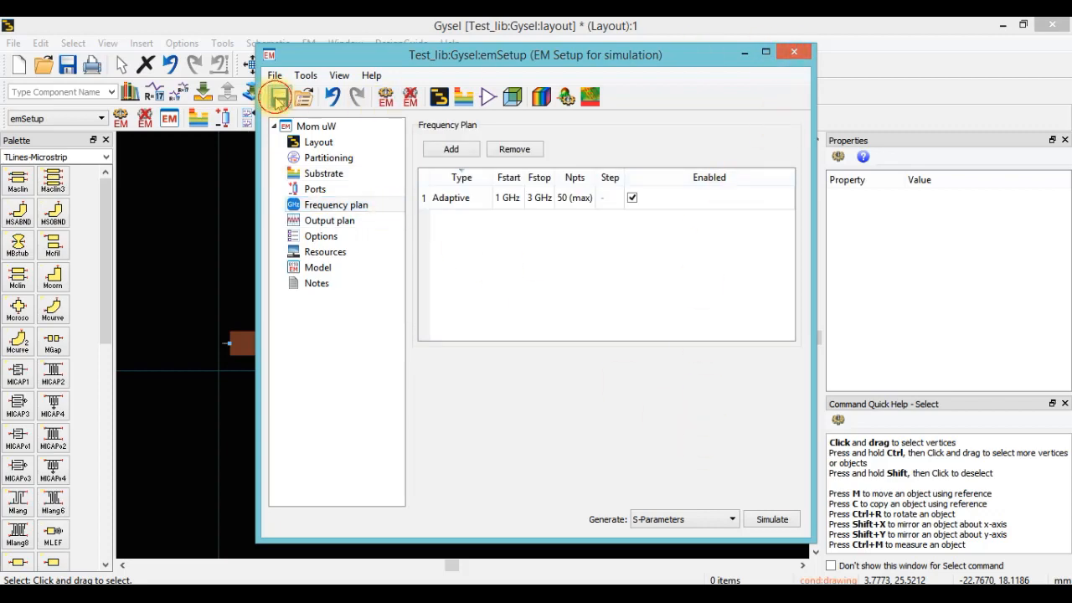
pyautogui.click(794, 52)
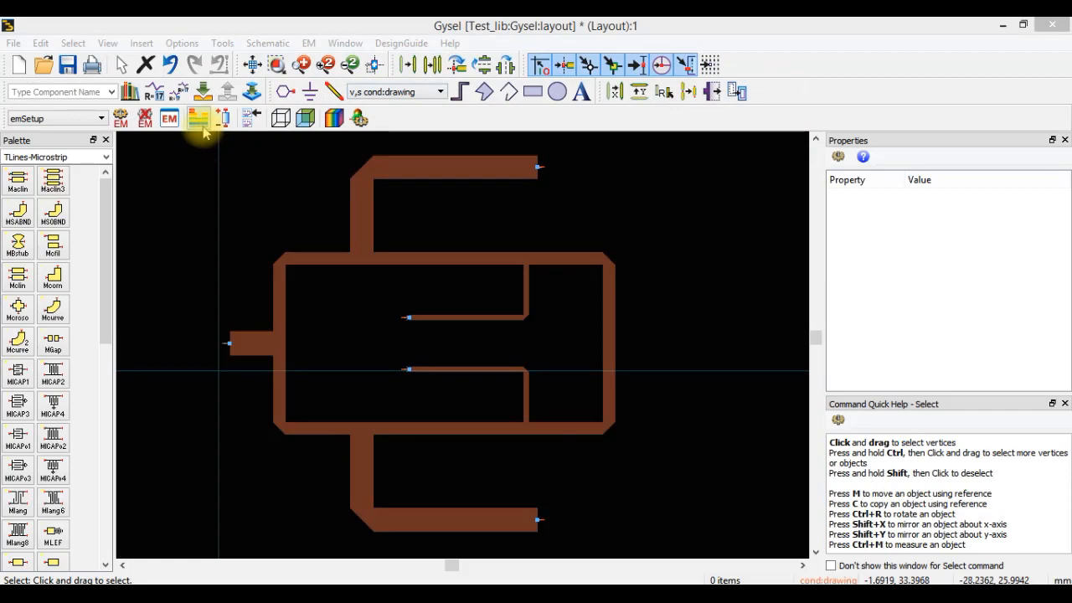
# Step: Create an EM model and symbol from the Gysel layout
pyautogui.click(308, 43)
pyautogui.moveTo(419, 249)
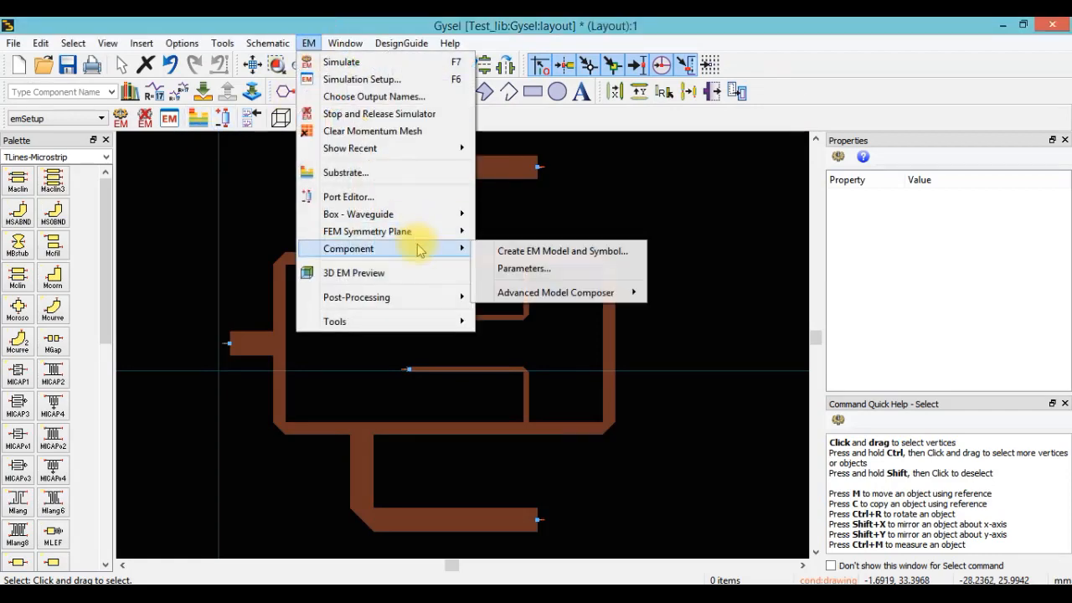
pyautogui.click(484, 251)
pyautogui.click(574, 366)
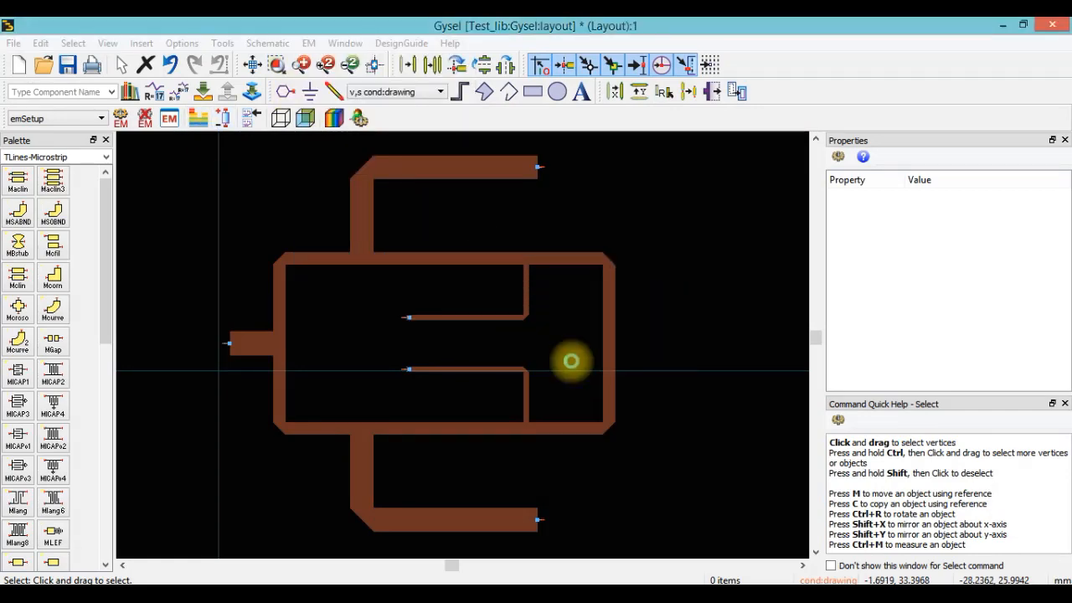
pyautogui.click(685, 351)
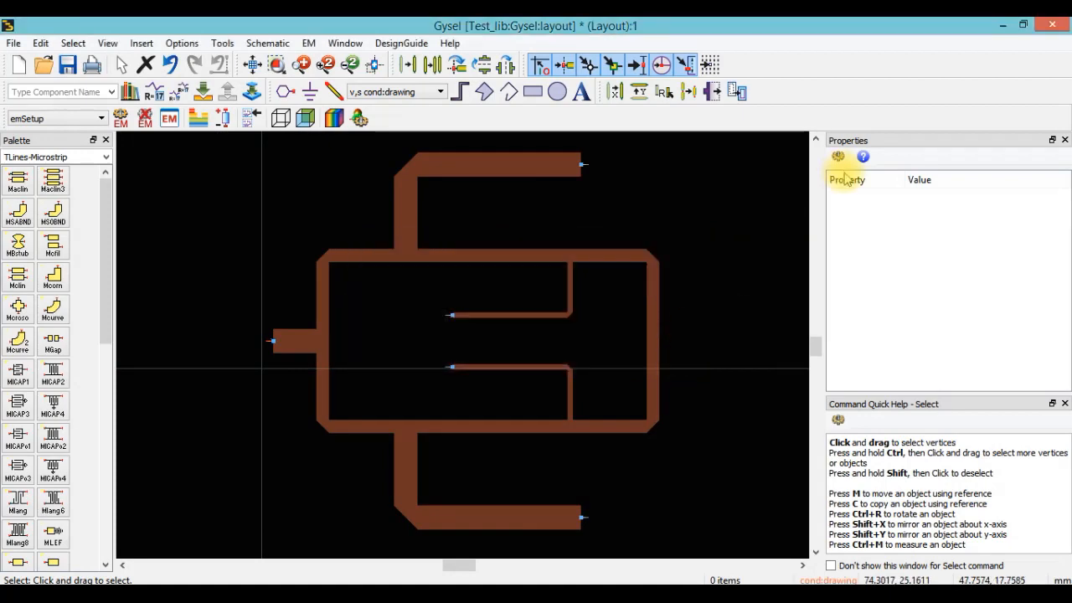
# Step: Switch to the ADS main window and create a new schematic cell named Test_Gysel in Test_lib
pyautogui.click(1003, 25)
pyautogui.click(756, 137)
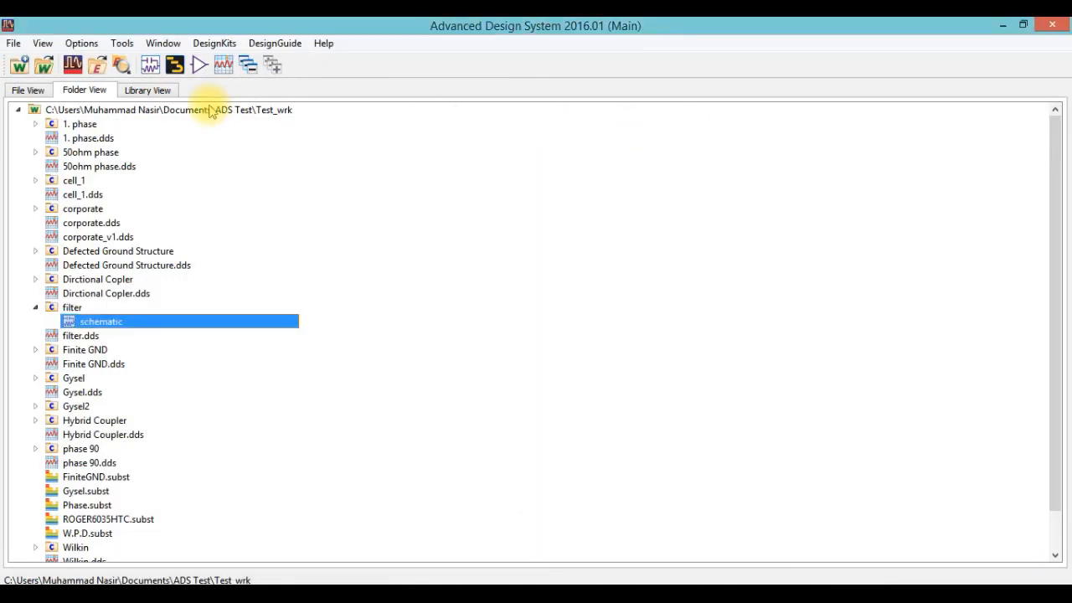
pyautogui.click(151, 66)
pyautogui.write('T')
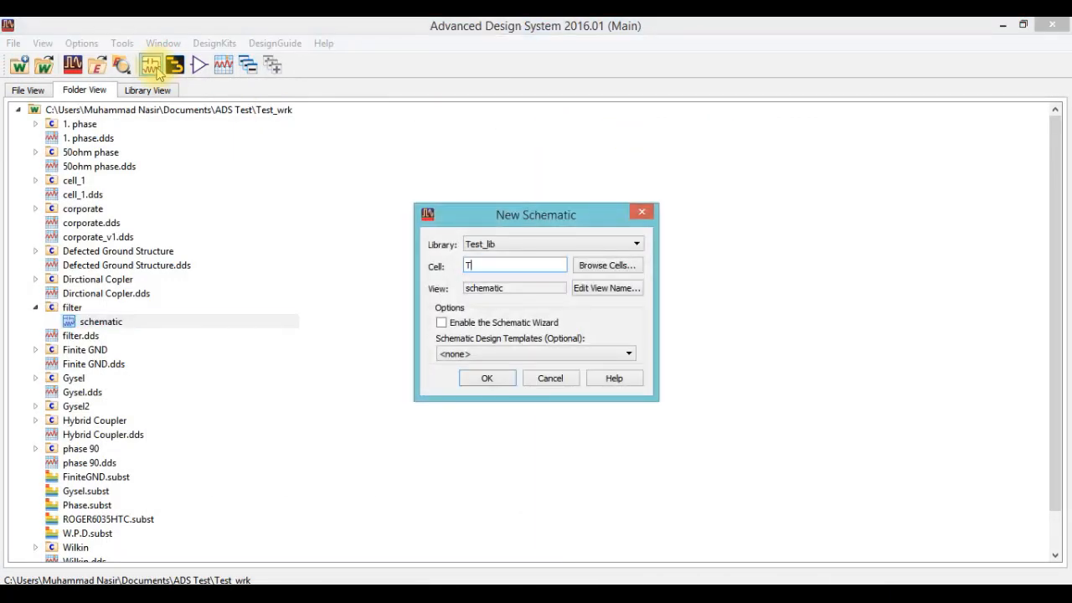
pyautogui.write('est_G')
pyautogui.write('ND')
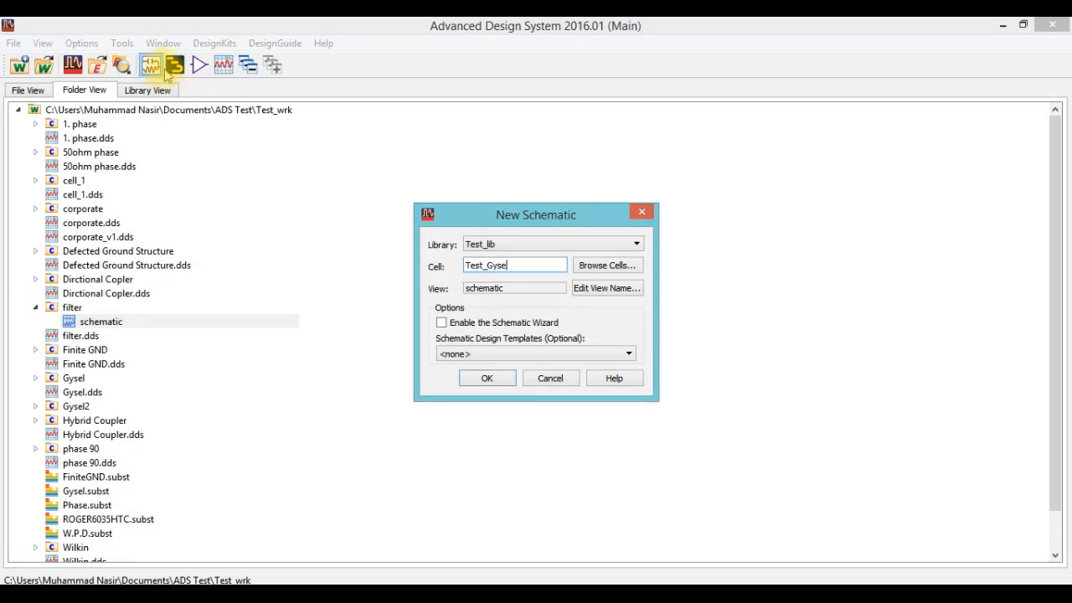
pyautogui.press('Return')
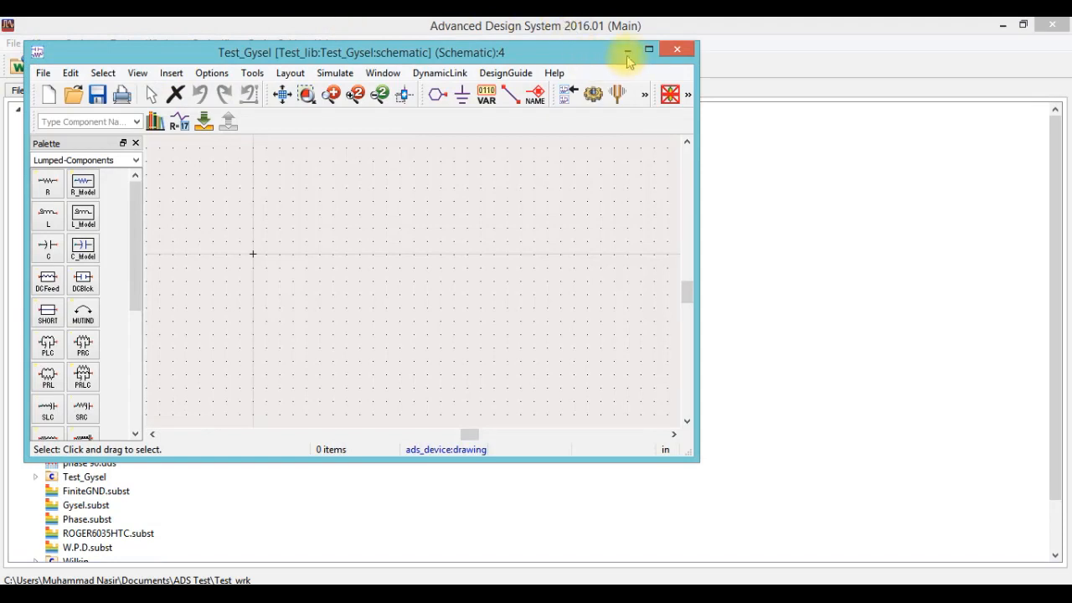
# Step: Maximize the schematic window, search the component library for gyse and place the Gysel component in the schematic
pyautogui.click(642, 48)
pyautogui.click(125, 91)
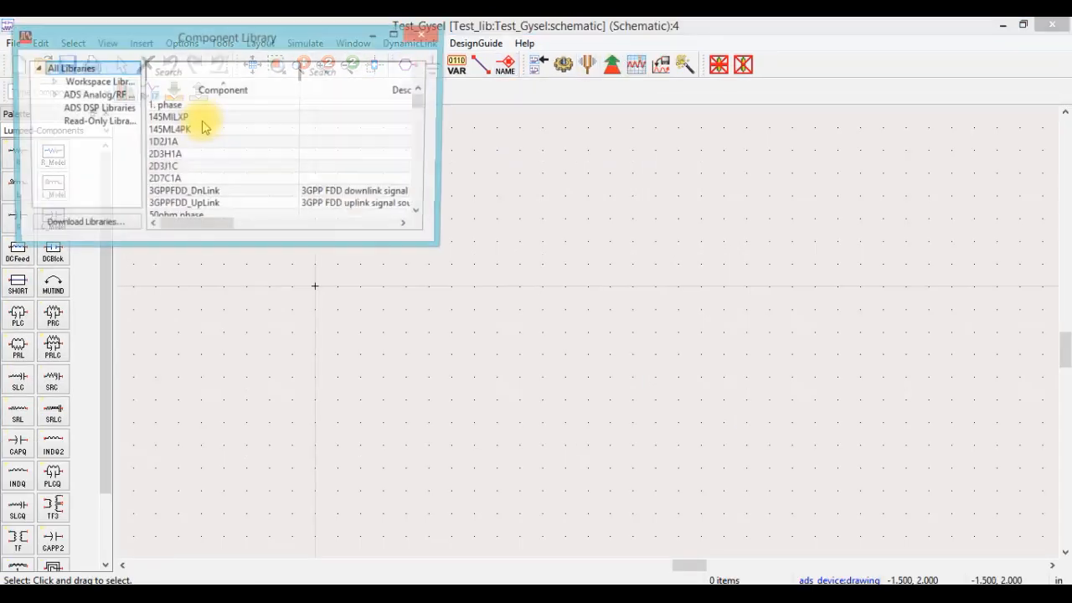
pyautogui.click(199, 73)
pyautogui.write('gyse')
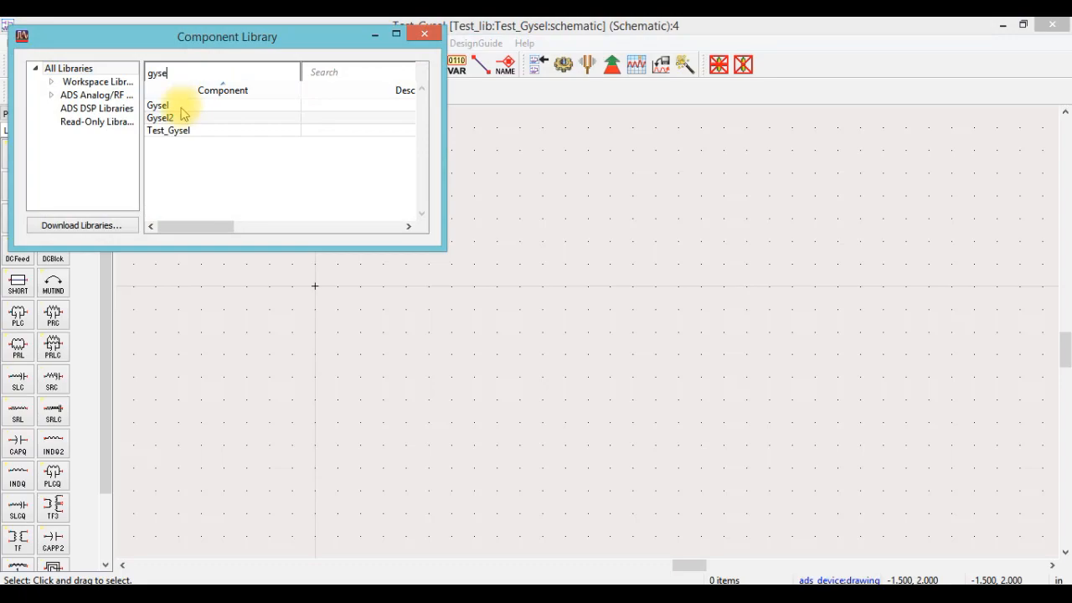
pyautogui.click(180, 105)
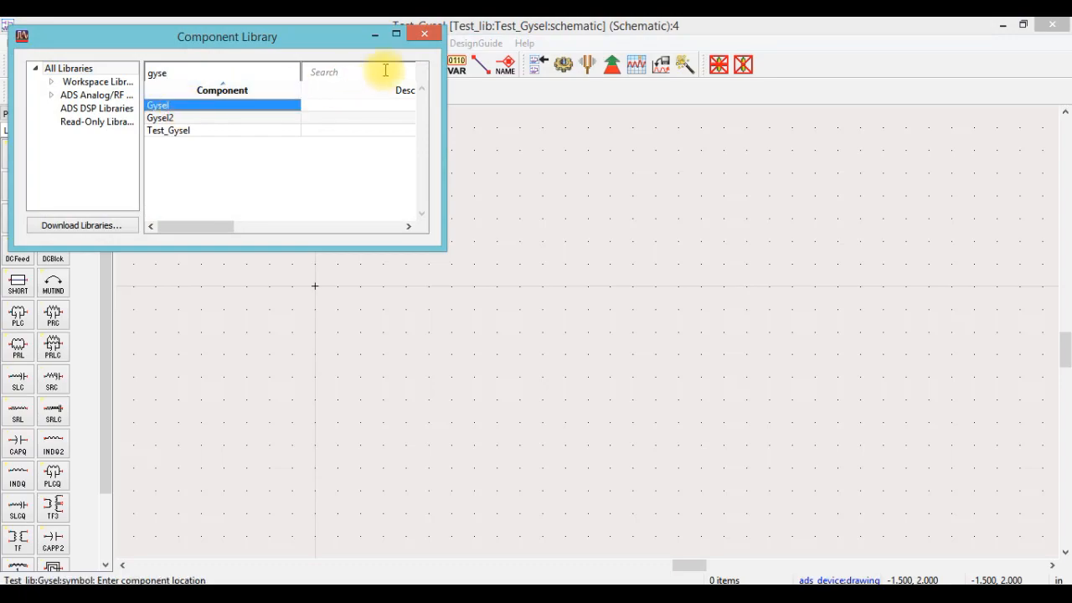
pyautogui.click(419, 33)
pyautogui.scroll(-4, 428, 276)
pyautogui.moveTo(582, 315); pyautogui.dragTo(436, 301)
pyautogui.press('Escape')
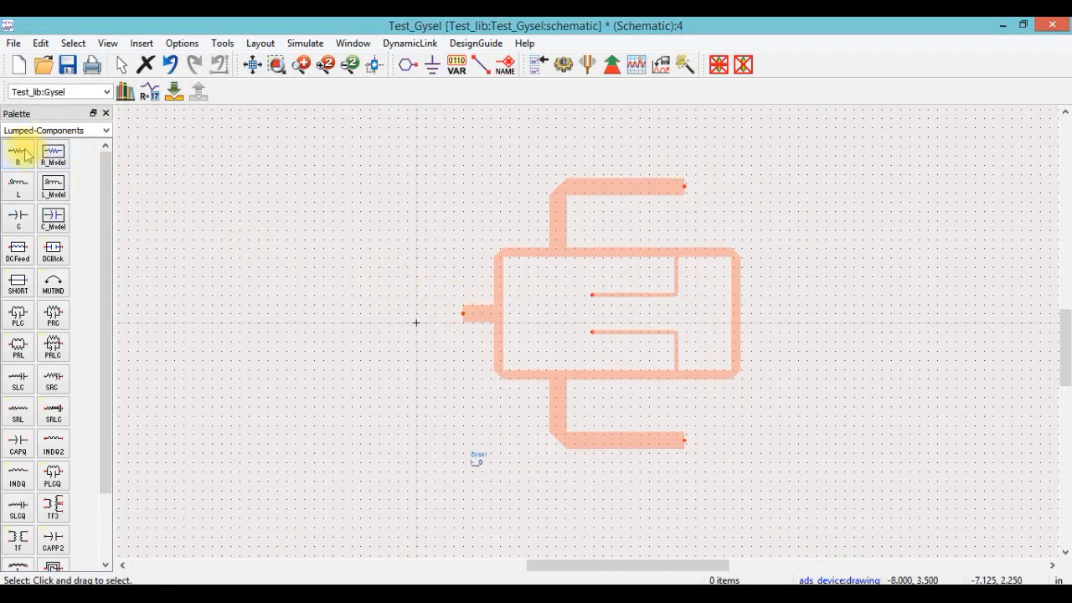
# Step: Show the Simulation-S_Param components and connect a rotated TermG termination to the Gysel component's input port
pyautogui.click(59, 93)
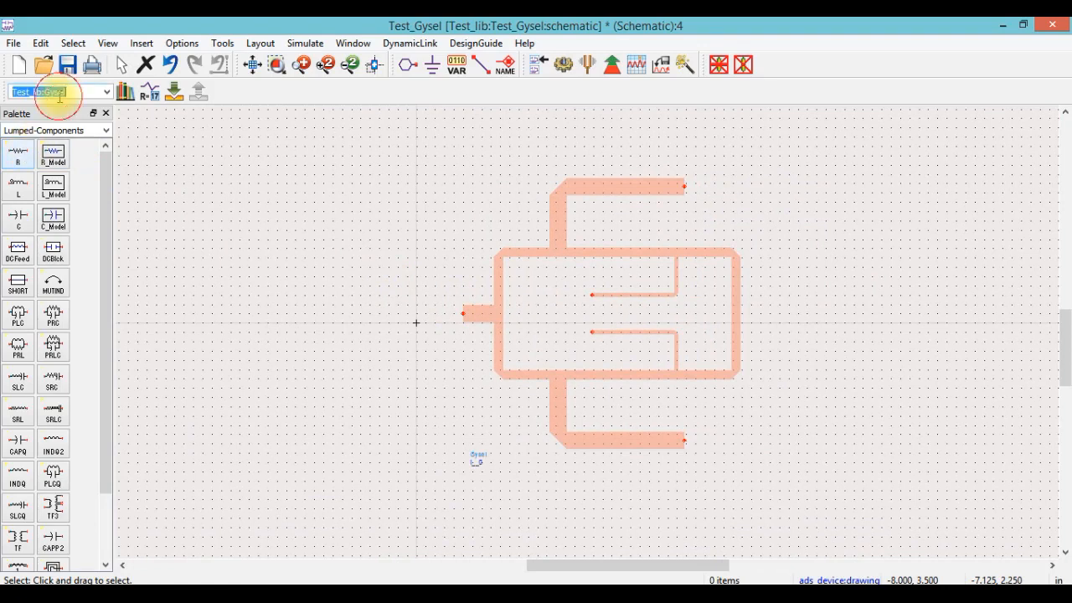
pyautogui.click(106, 130)
pyautogui.click(83, 179)
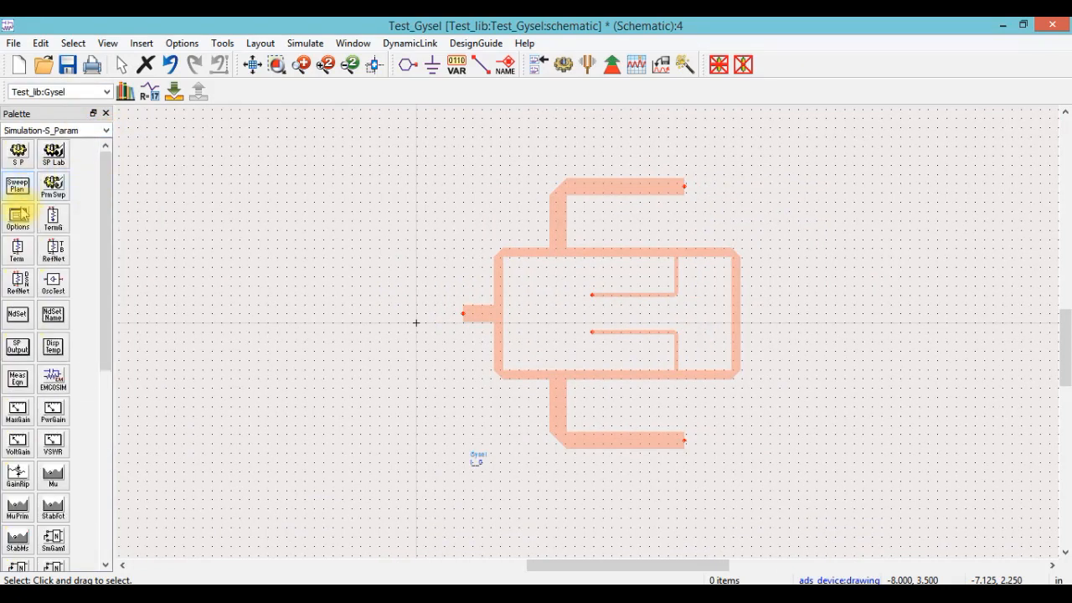
pyautogui.click(53, 220)
pyautogui.scroll(4, 277, 287)
pyautogui.scroll(1, 809, 337)
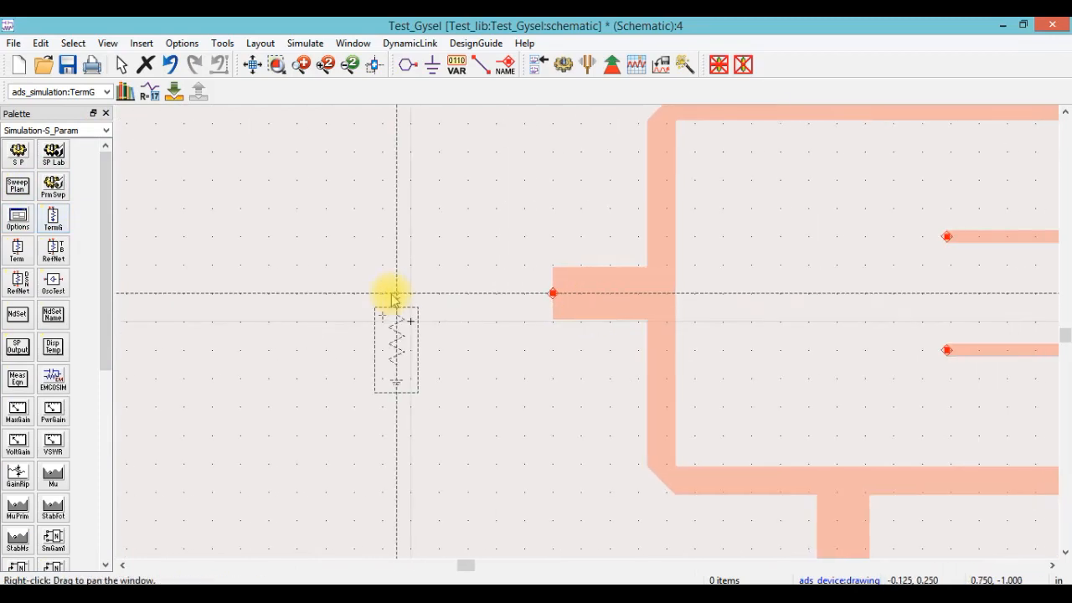
pyautogui.hotkey('ctrl', 'r')
pyautogui.scroll(2, 552, 318)
pyautogui.click(614, 304)
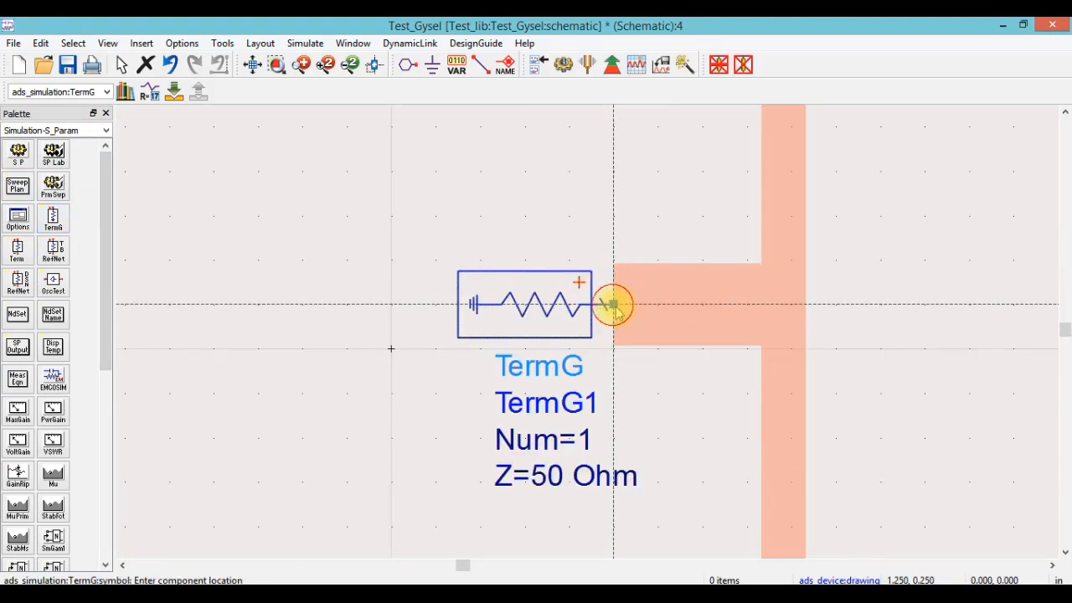
# Step: Connect a second TermG, turned to face the port, to the end of the Gysel component's upper output arm
pyautogui.scroll(-4, 616, 309)
pyautogui.moveTo(727, 323); pyautogui.dragTo(502, 347)
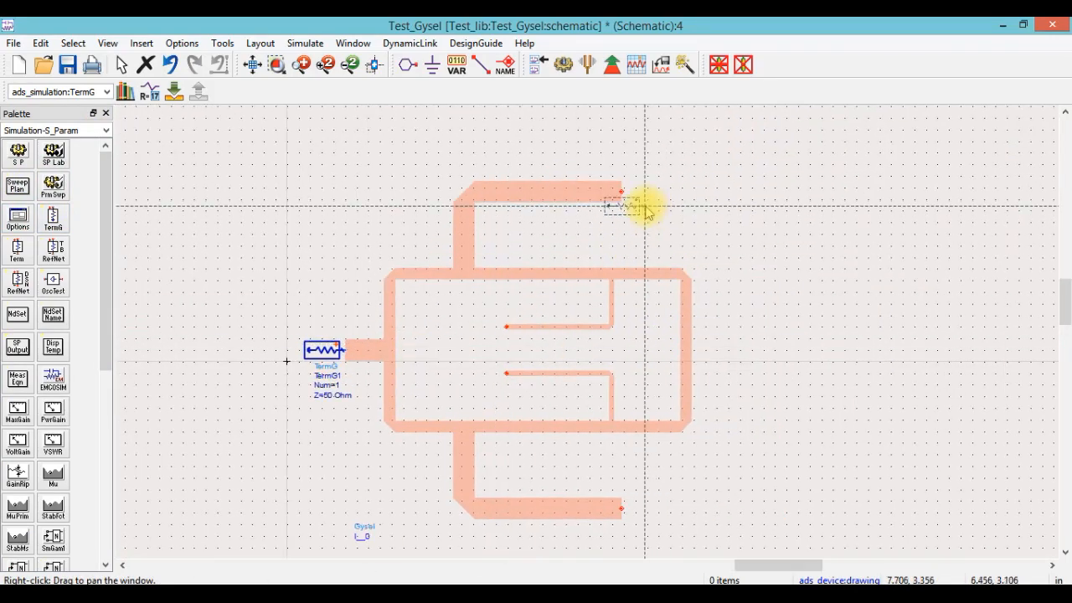
pyautogui.scroll(3, 641, 204)
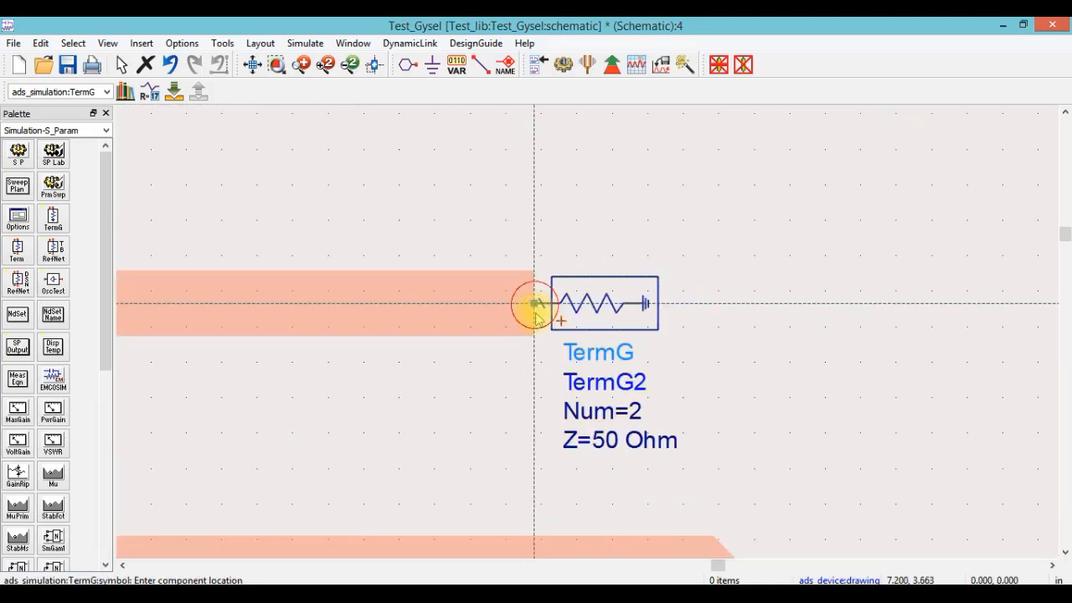
# Step: Connect a third TermG termination to the end of the Gysel component's lower output arm
pyautogui.scroll(-3, 597, 373)
pyautogui.scroll(-2, 567, 318)
pyautogui.scroll(4, 586, 355)
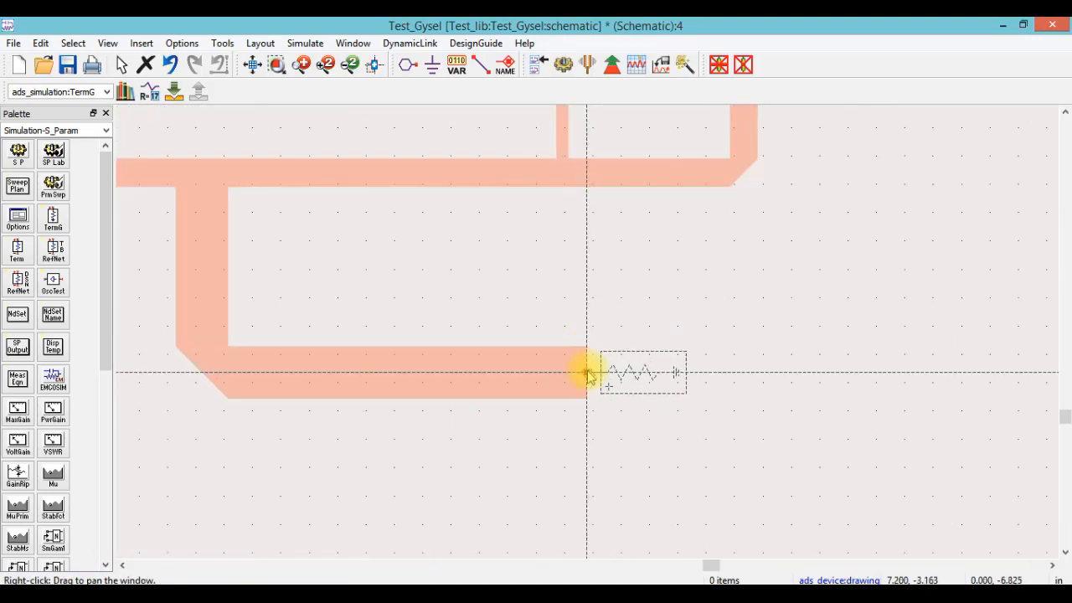
pyautogui.click(587, 374)
pyautogui.press('Escape')
pyautogui.scroll(-3, 527, 277)
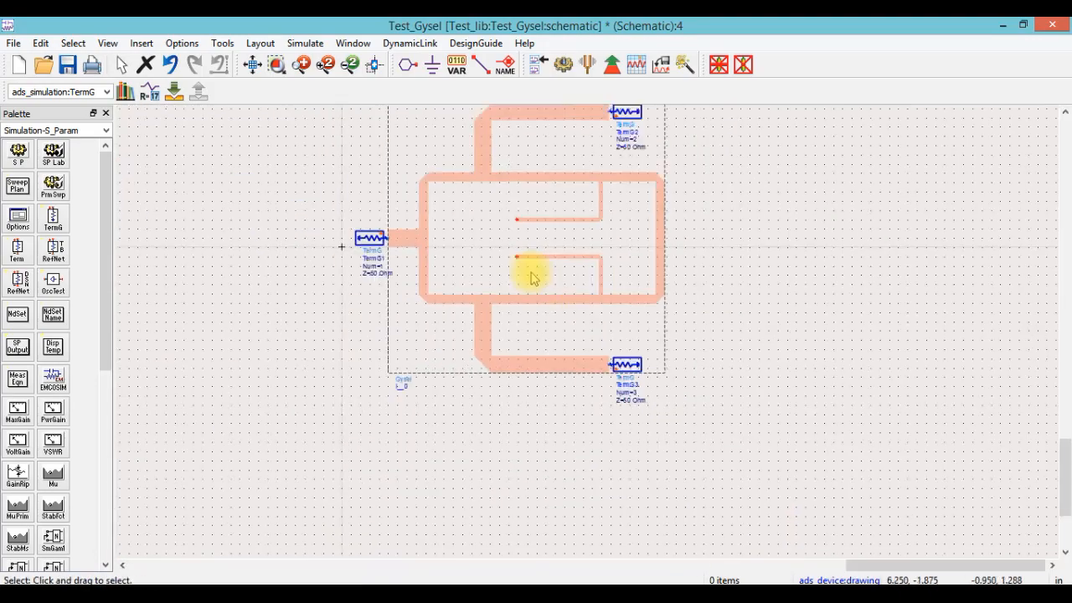
# Step: Connect a resistor R from the Lumped-Components palette, rotated 180 degrees, to each of the two inner stub ends of the Gysel component
pyautogui.click(105, 131)
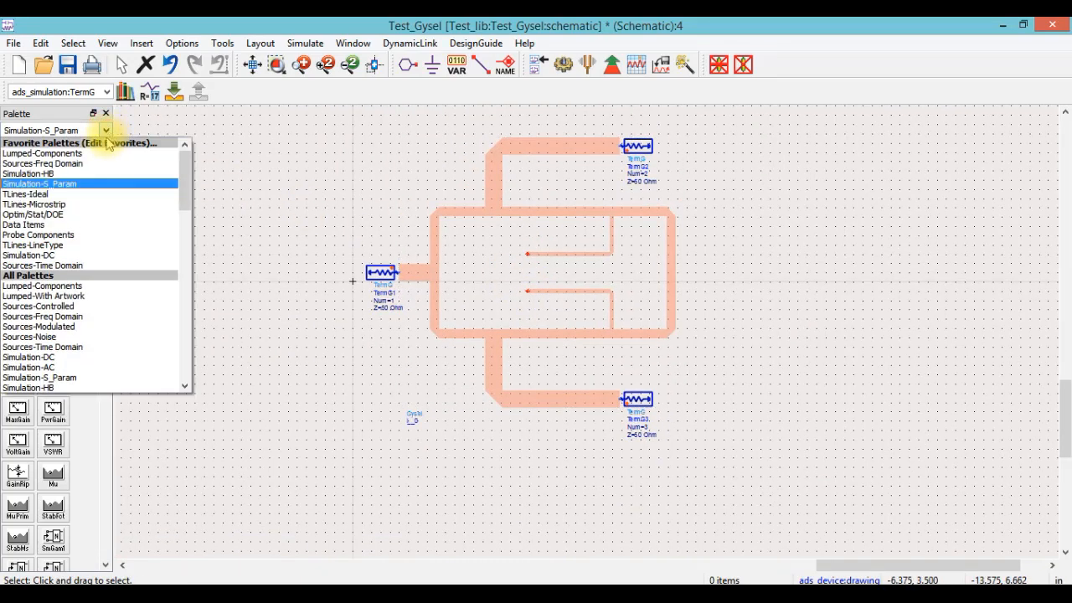
pyautogui.click(103, 153)
pyautogui.click(18, 154)
pyautogui.scroll(3, 597, 335)
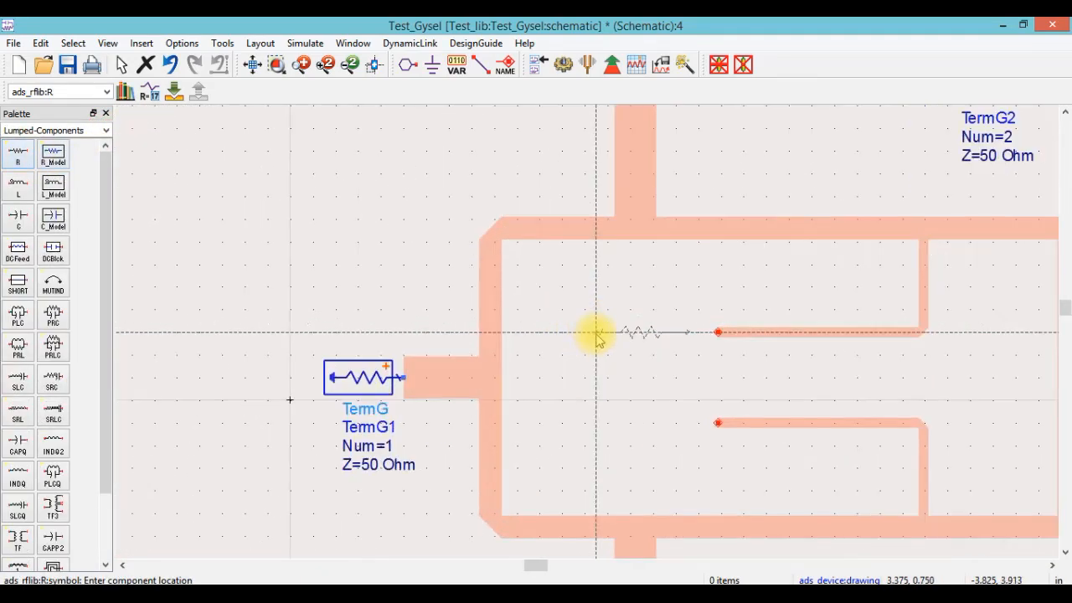
pyautogui.hotkey('ctrl', 'r')
pyautogui.hotkey('ctrl', 'r')
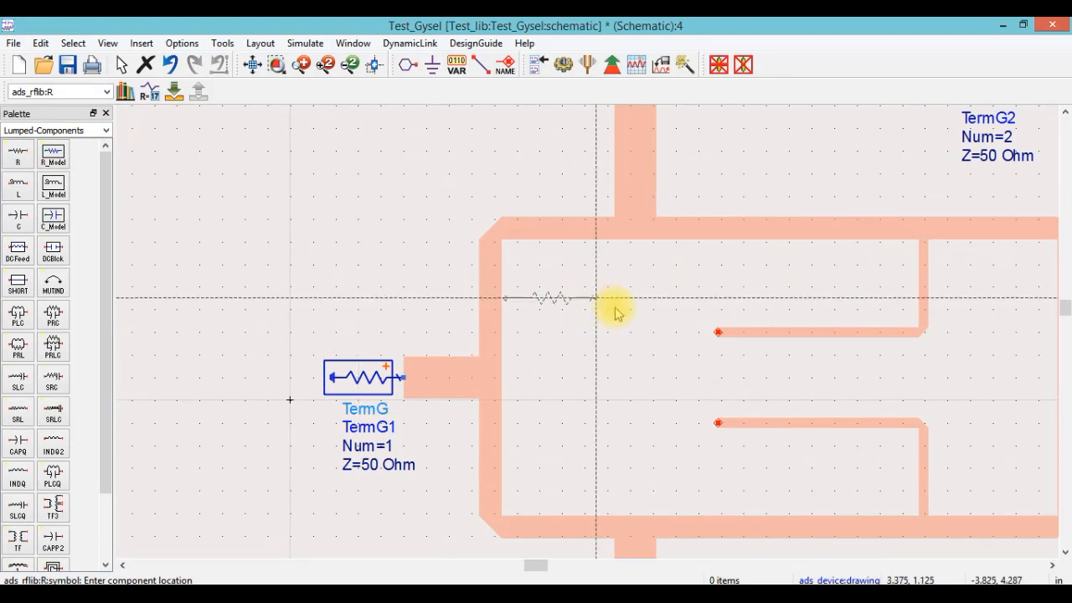
pyautogui.click(718, 332)
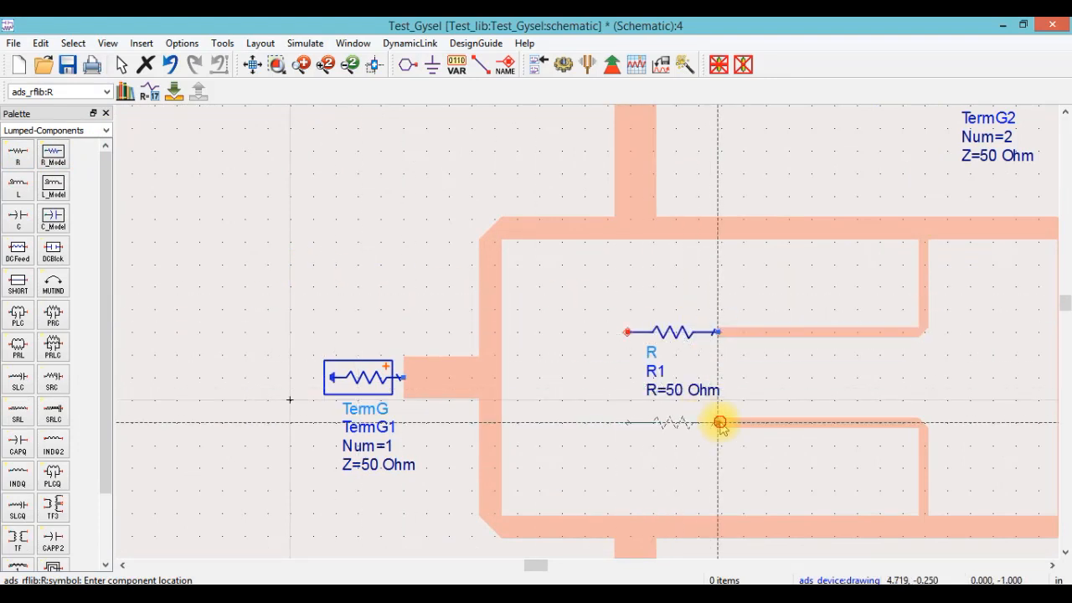
pyautogui.click(720, 423)
pyautogui.press('Escape')
# Step: Set the resistance of both resistors R1 and R2 to 100 Ohm
pyautogui.doubleClick(676, 333)
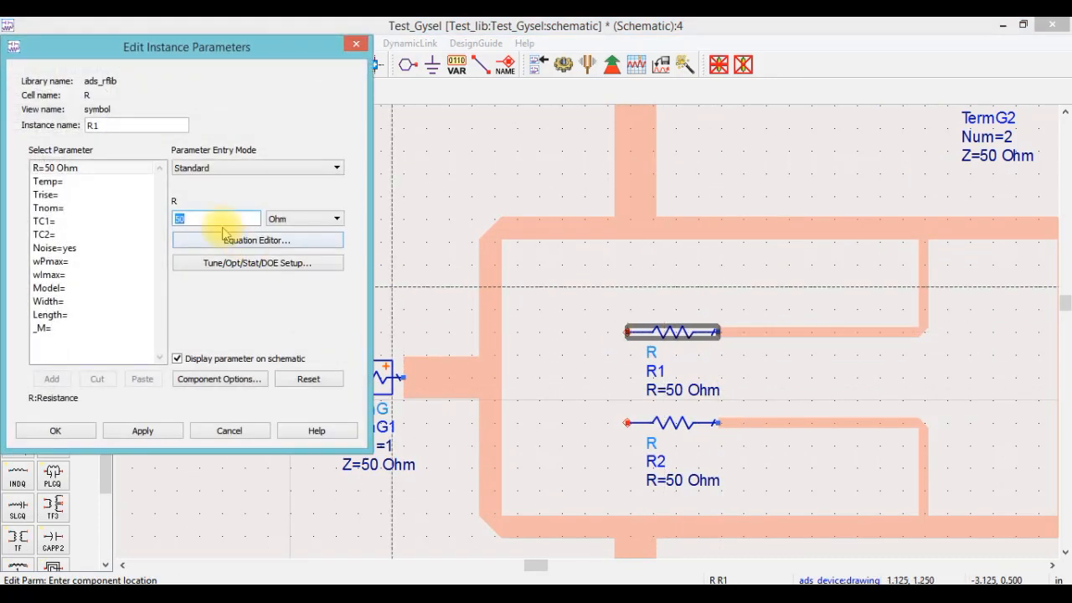
pyautogui.write('100')
pyautogui.click(143, 431)
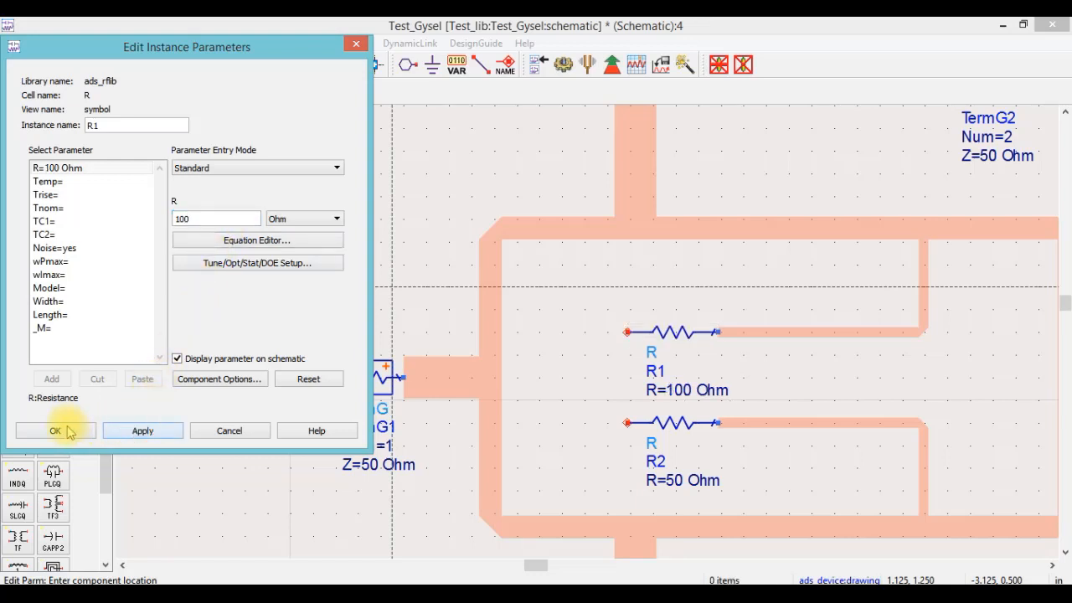
pyautogui.click(69, 431)
pyautogui.doubleClick(670, 424)
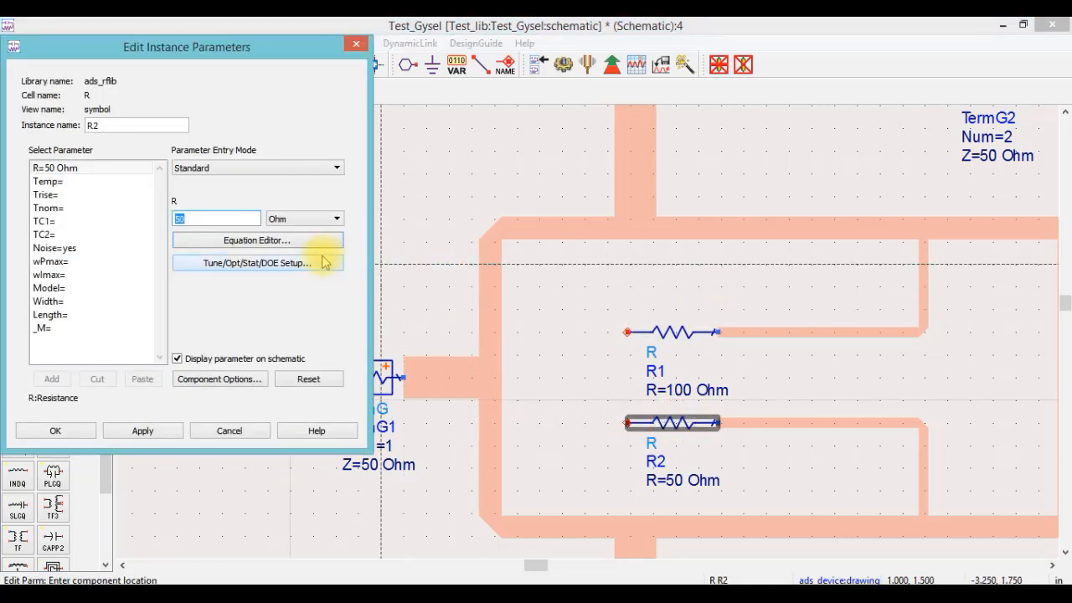
pyautogui.write('100')
pyautogui.click(142, 430)
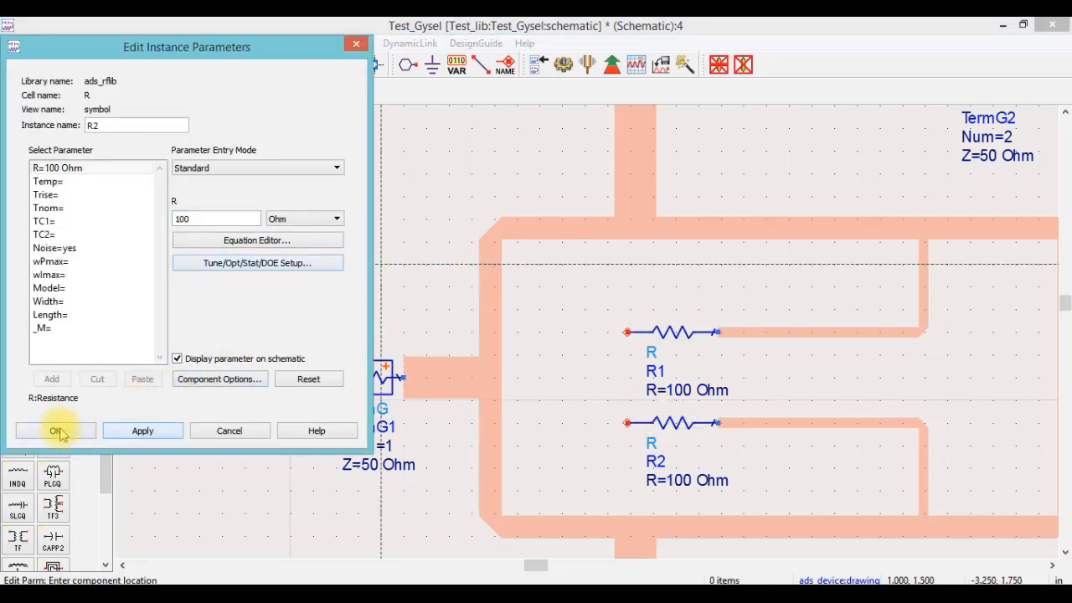
pyautogui.click(55, 431)
# Step: Connect a rotated ground symbol to the free end of each of the resistors R1 and R2
pyautogui.click(431, 67)
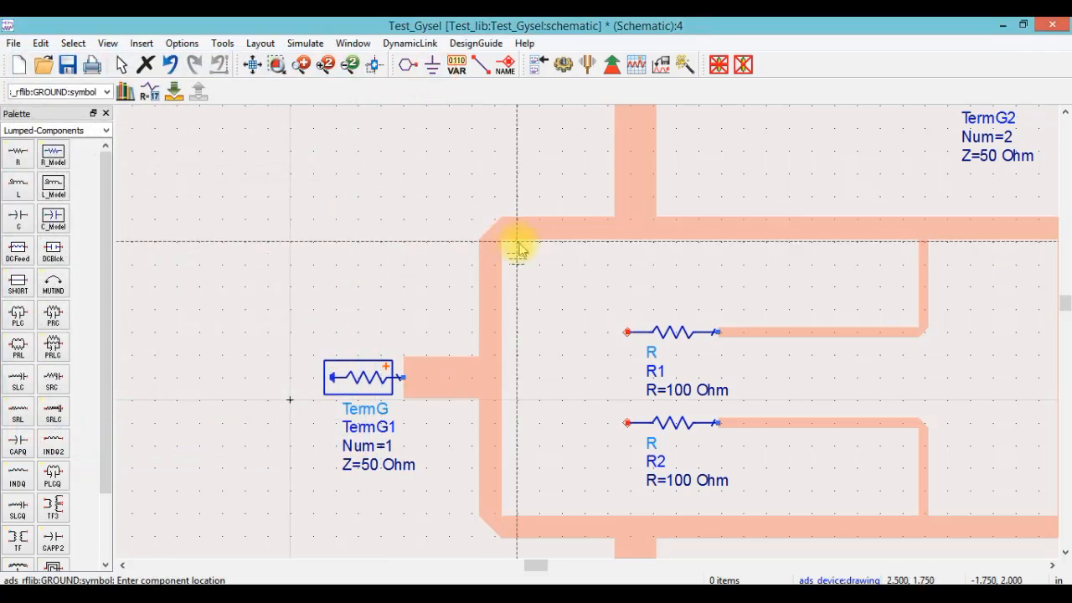
pyautogui.hotkey('ctrl', 'r')
pyautogui.hotkey('ctrl', 'r')
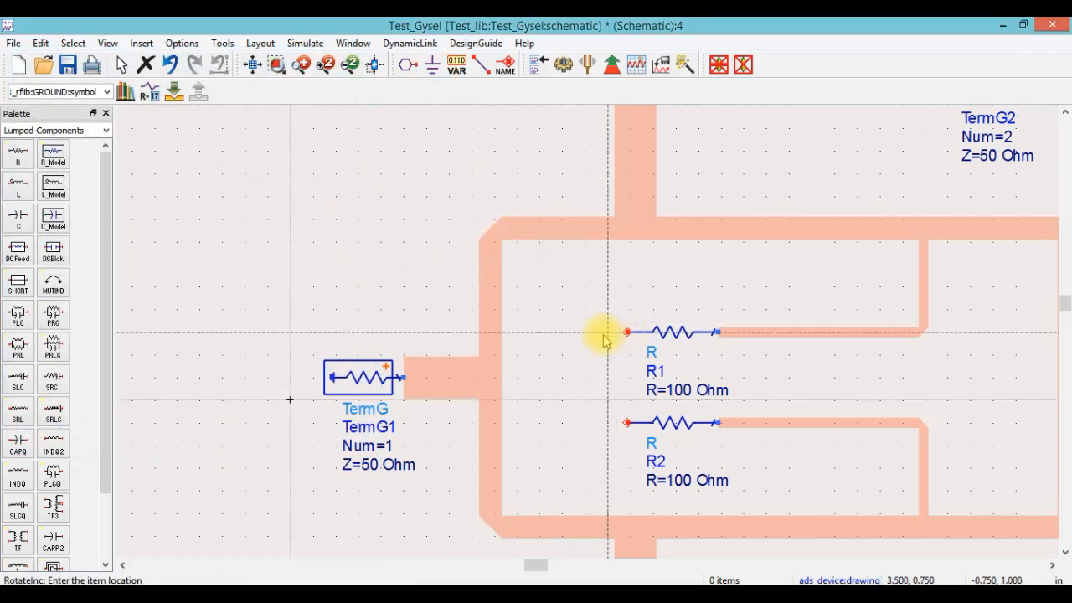
pyautogui.press('Escape')
pyautogui.click(432, 67)
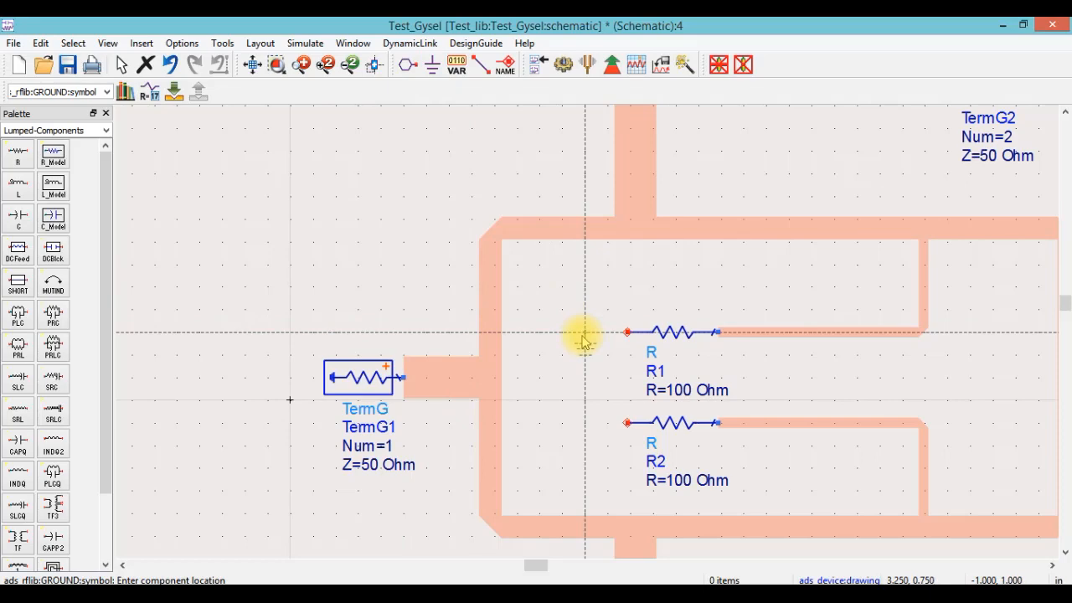
pyautogui.click(625, 334)
pyautogui.click(627, 422)
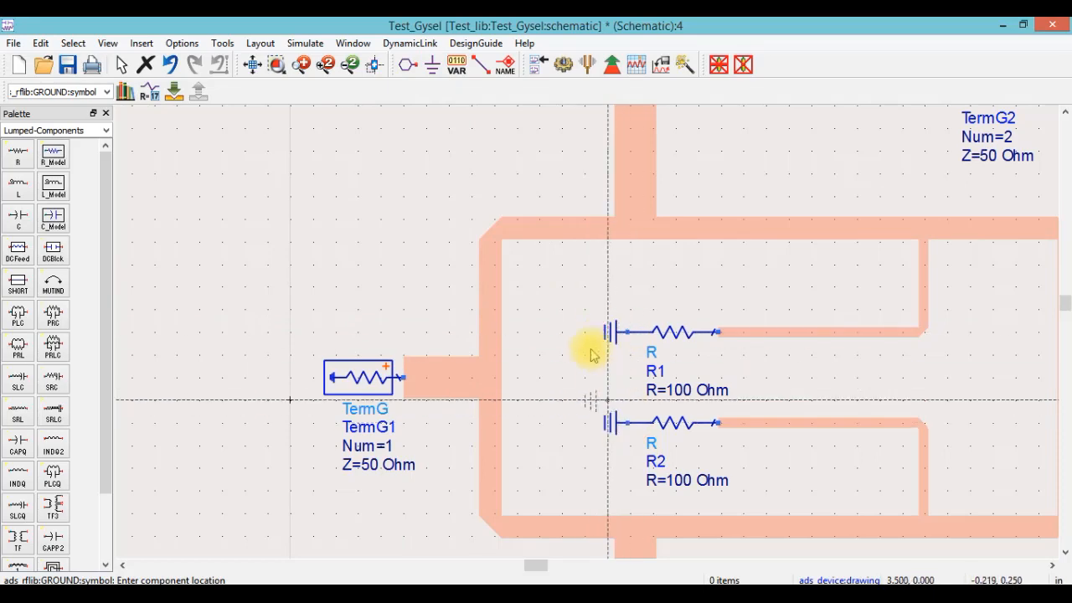
pyautogui.scroll(-6, 609, 326)
pyautogui.press('Escape')
# Step: Place an S-parameter simulation controller from the Simulation-S_Param components in the free area beside the Gysel circuit
pyautogui.moveTo(627, 327); pyautogui.dragTo(557, 233)
pyautogui.scroll(2, 571, 303)
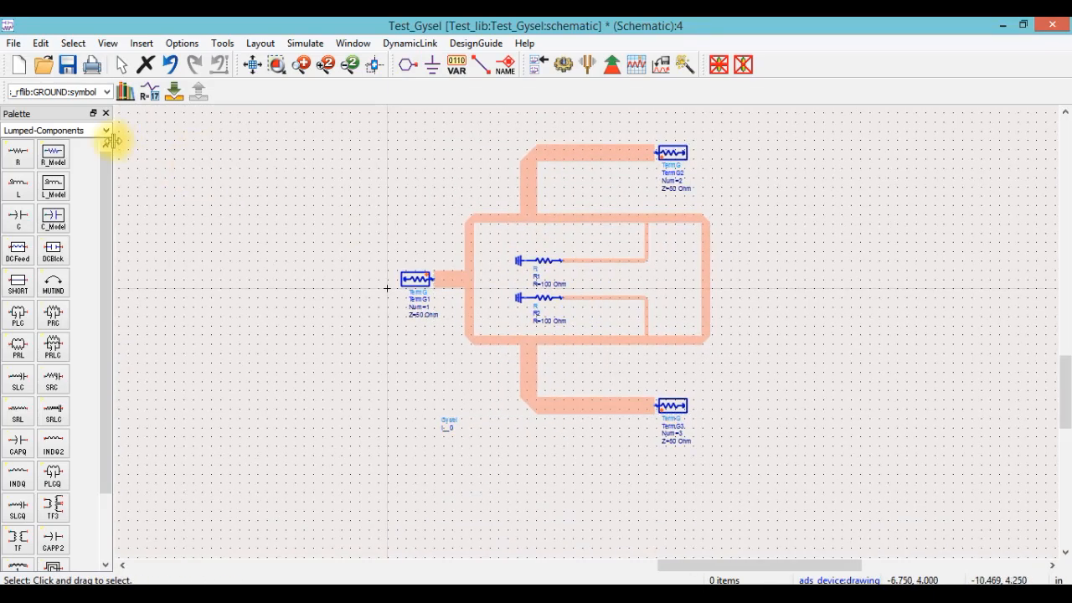
pyautogui.click(106, 130)
pyautogui.click(108, 181)
pyautogui.click(18, 153)
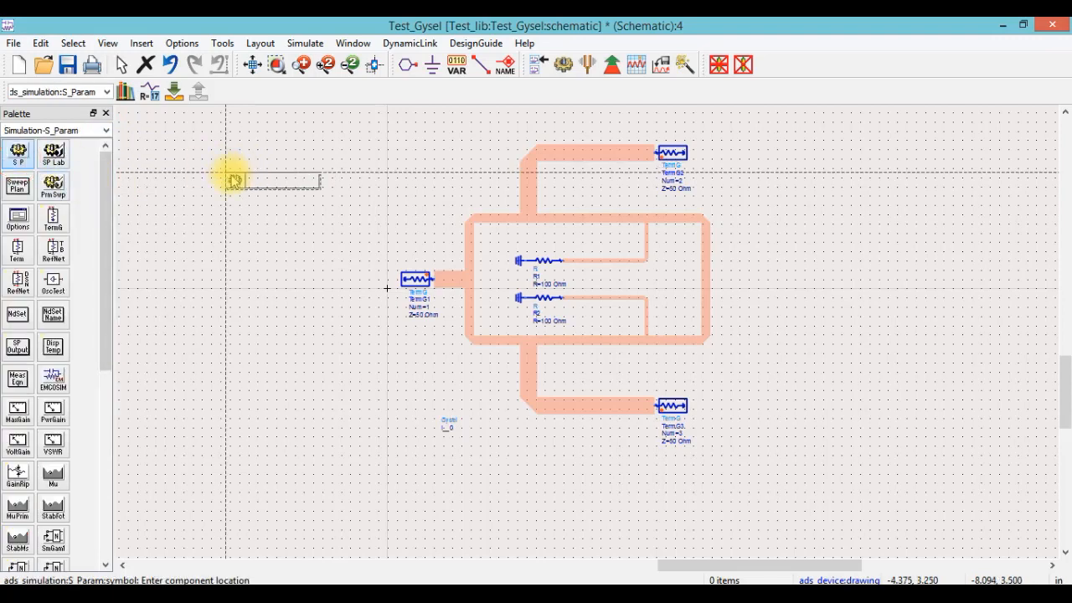
pyautogui.click(285, 209)
pyautogui.scroll(6, 551, 316)
pyautogui.press('Escape')
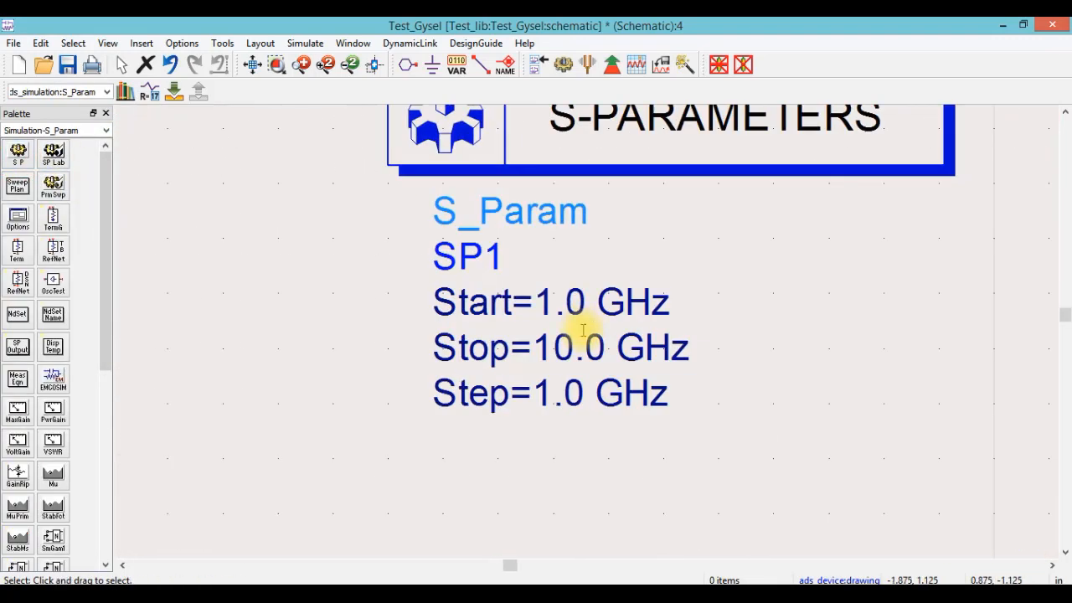
# Step: Set the S-parameter sweep's stop frequency to 3 GHz and its step to 0.001 GHz, and save the schematic
pyautogui.doubleClick(553, 347)
pyautogui.write('3')
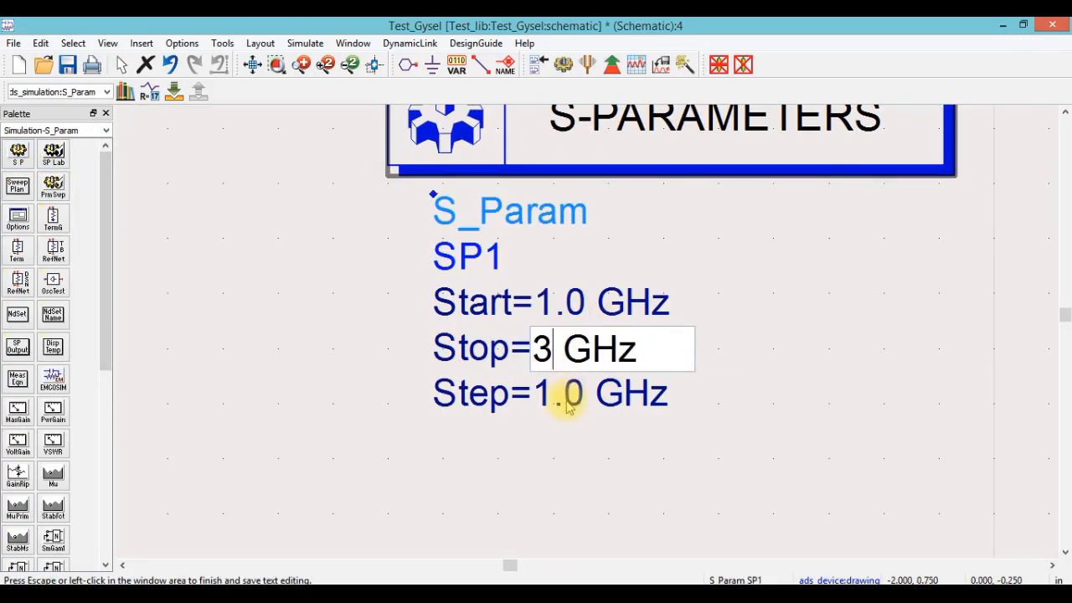
pyautogui.doubleClick(567, 405)
pyautogui.write('0.')
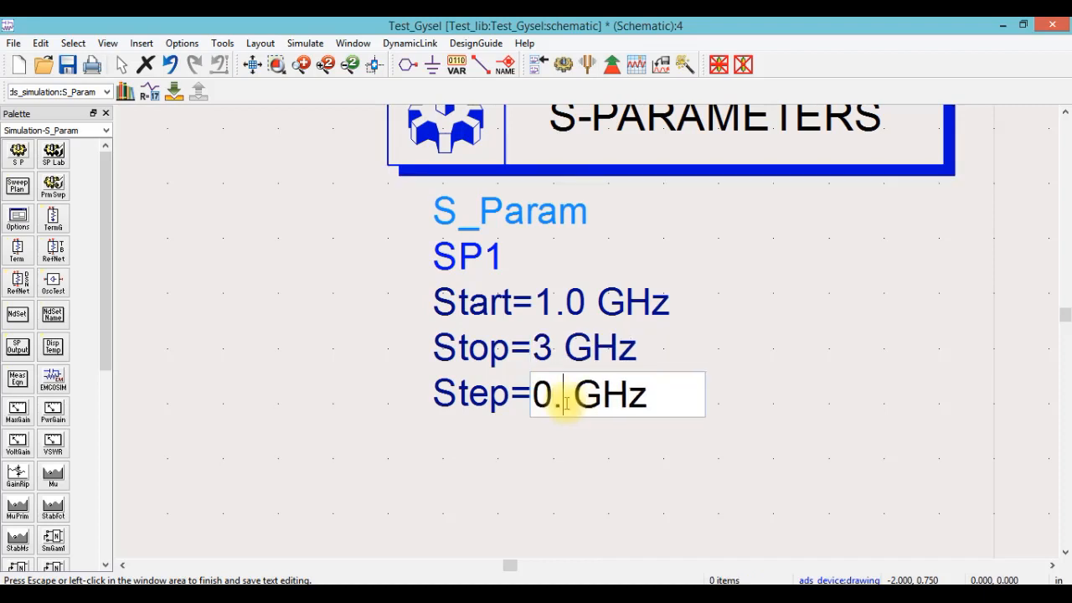
pyautogui.write('001')
pyautogui.click(293, 337)
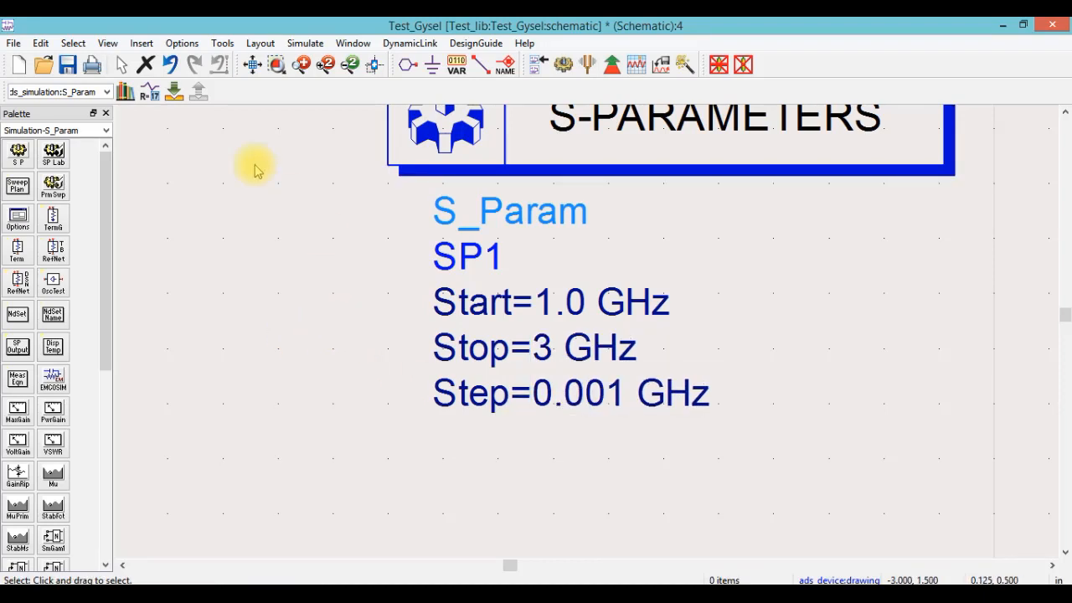
pyautogui.click(67, 64)
# Step: Run the S-parameter simulation of Test_Gysel and maximize the resulting data display window
pyautogui.scroll(-4, 532, 295)
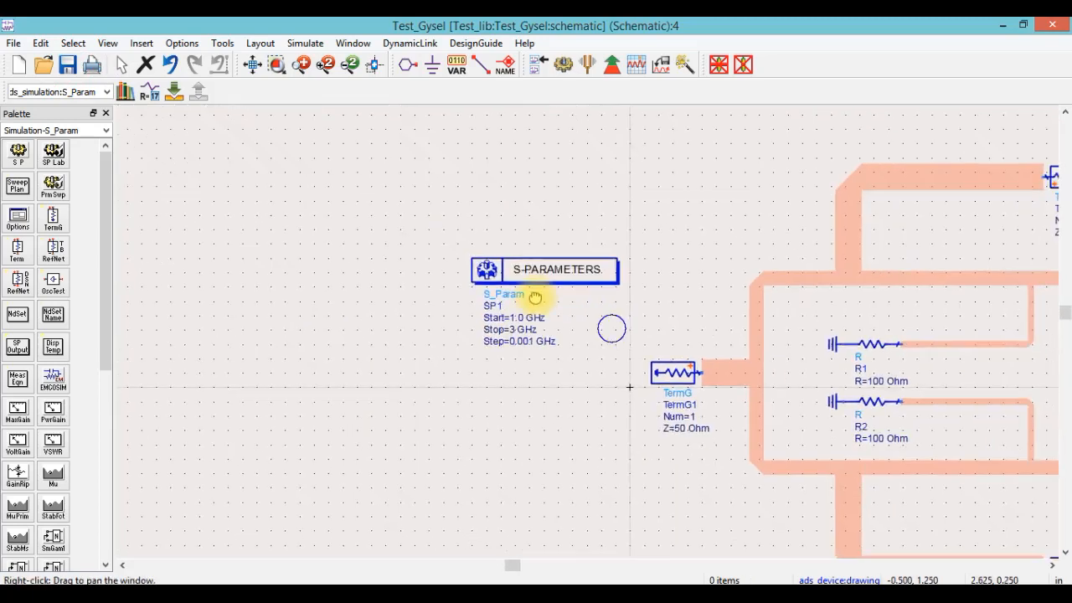
pyautogui.moveTo(535, 298); pyautogui.dragTo(401, 295)
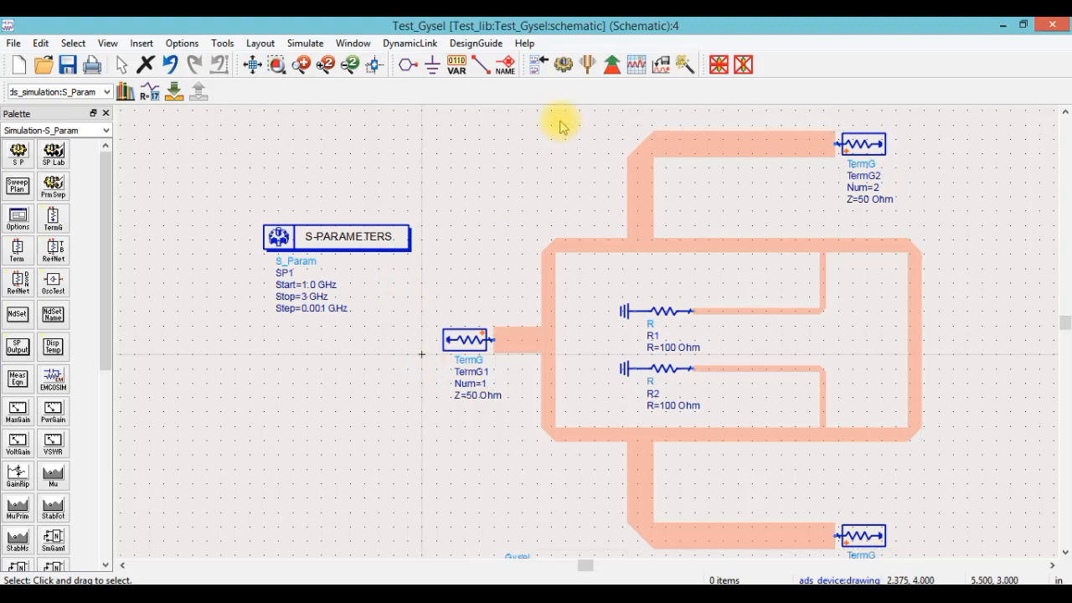
pyautogui.click(564, 65)
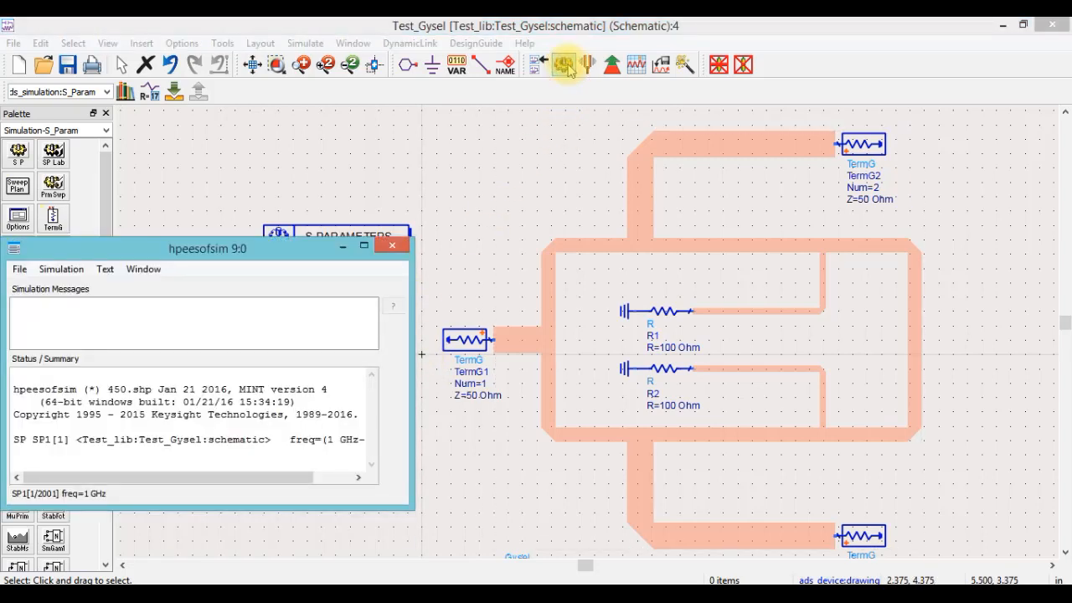
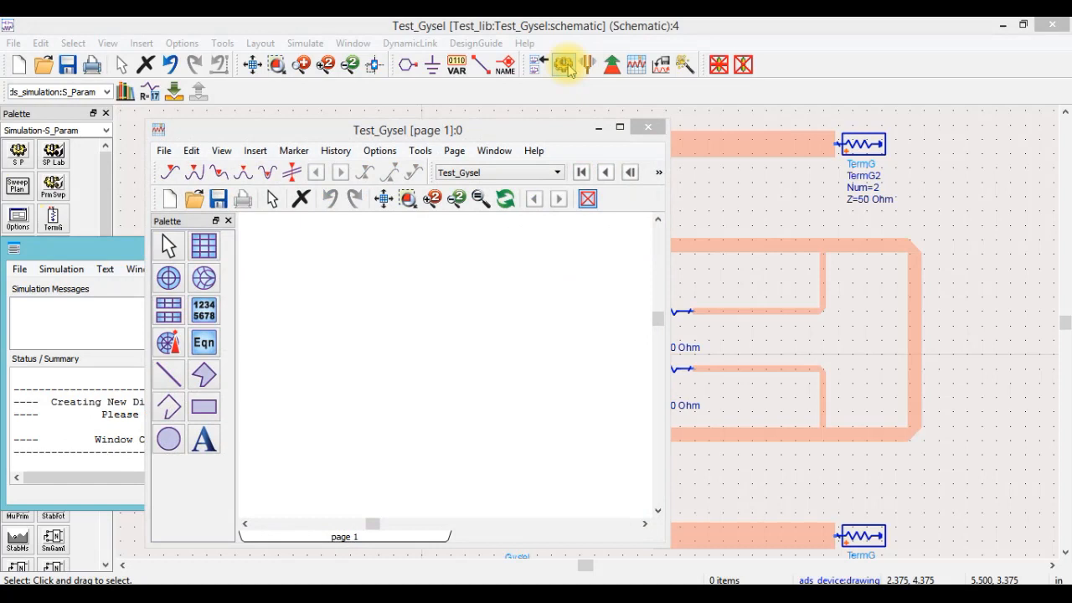
pyautogui.click(619, 127)
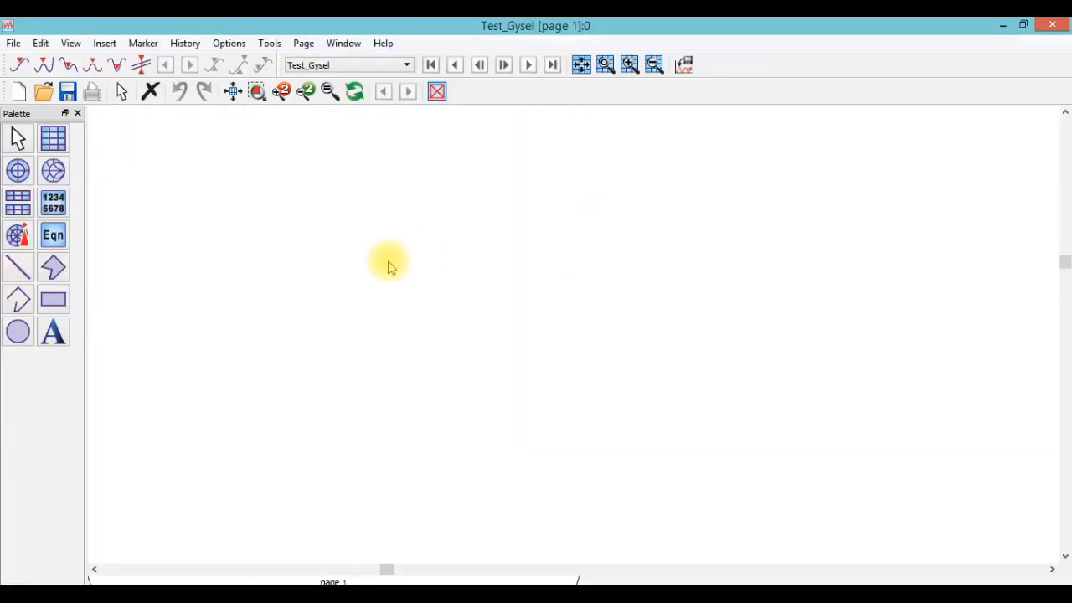
# Step: Insert a rectangular plot showing S(1,1), S(2,2) and S(3,3) in dB on the data display page
pyautogui.click(53, 138)
pyautogui.click(251, 170)
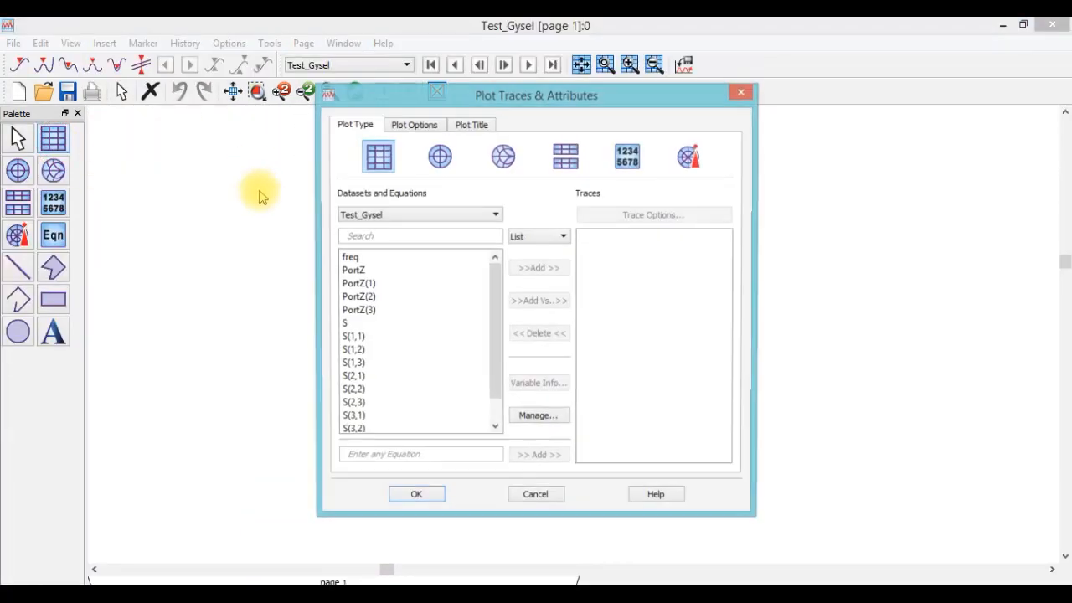
pyautogui.click(352, 350)
pyautogui.click(355, 338)
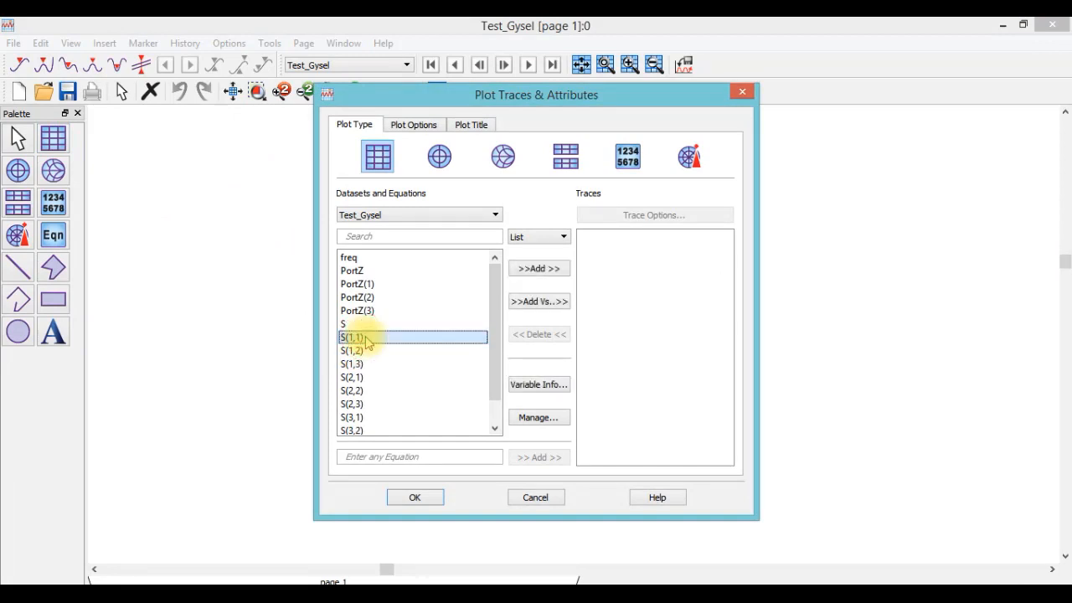
pyautogui.keyDown('ctrl'); pyautogui.click(369, 391); pyautogui.keyUp('ctrl')
pyautogui.scroll(-1, 368, 394)
pyautogui.keyDown('ctrl'); pyautogui.click(369, 416); pyautogui.keyUp('ctrl')
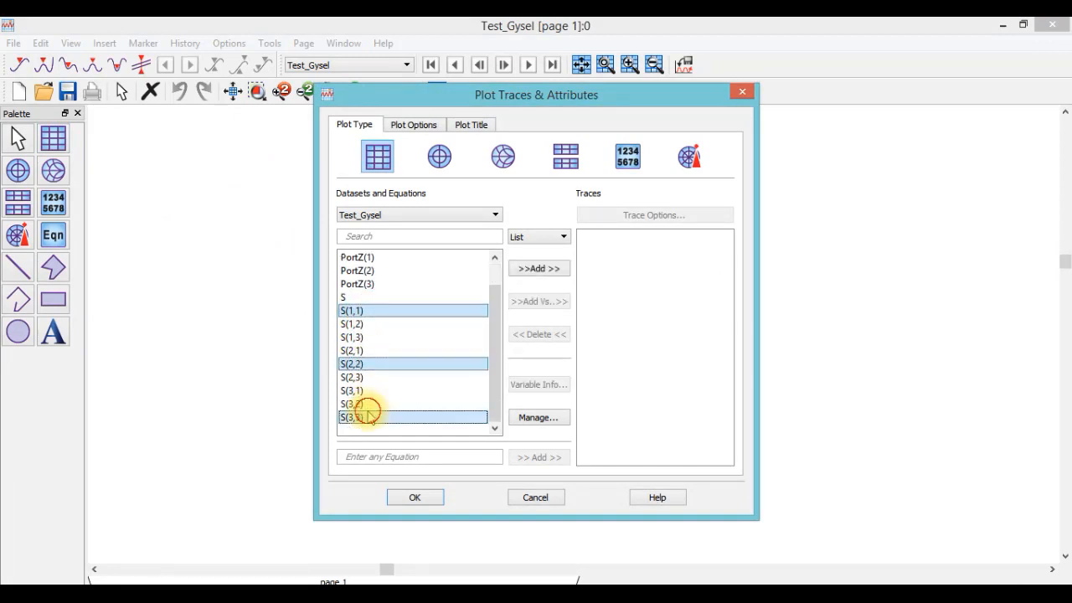
pyautogui.click(515, 268)
pyautogui.click(500, 406)
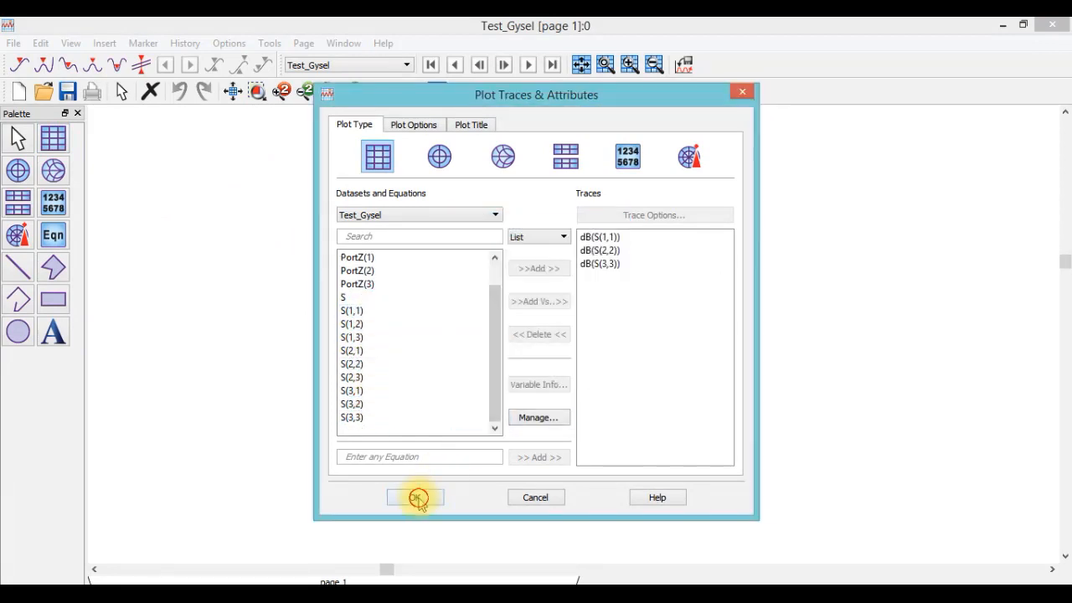
pyautogui.click(415, 497)
# Step: Add a line marker across all the reflection traces at about 2 GHz
pyautogui.moveTo(567, 334); pyautogui.dragTo(470, 335)
pyautogui.click(142, 65)
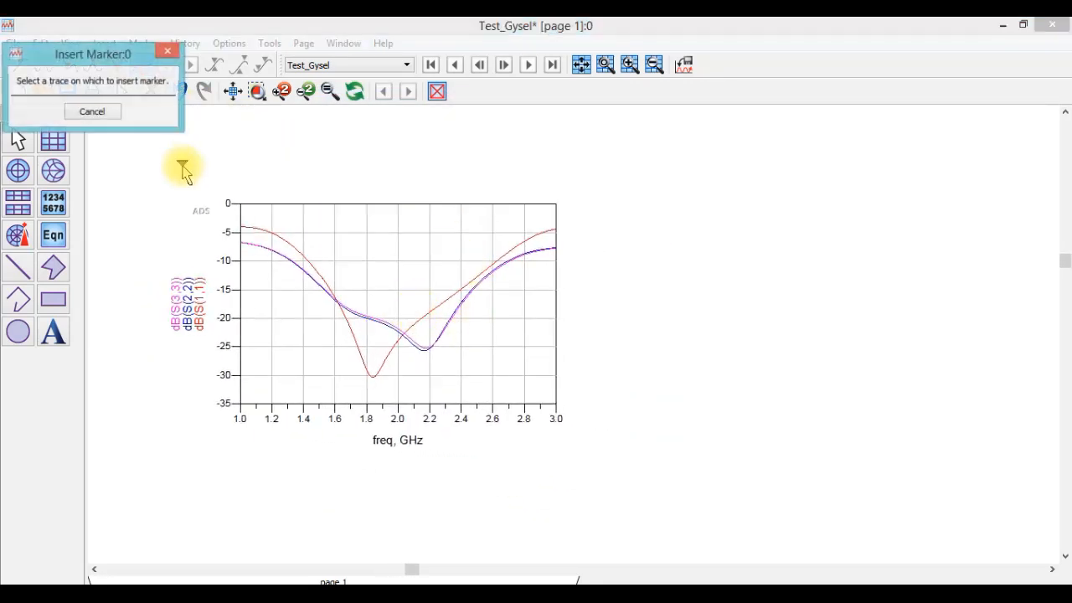
pyautogui.click(397, 331)
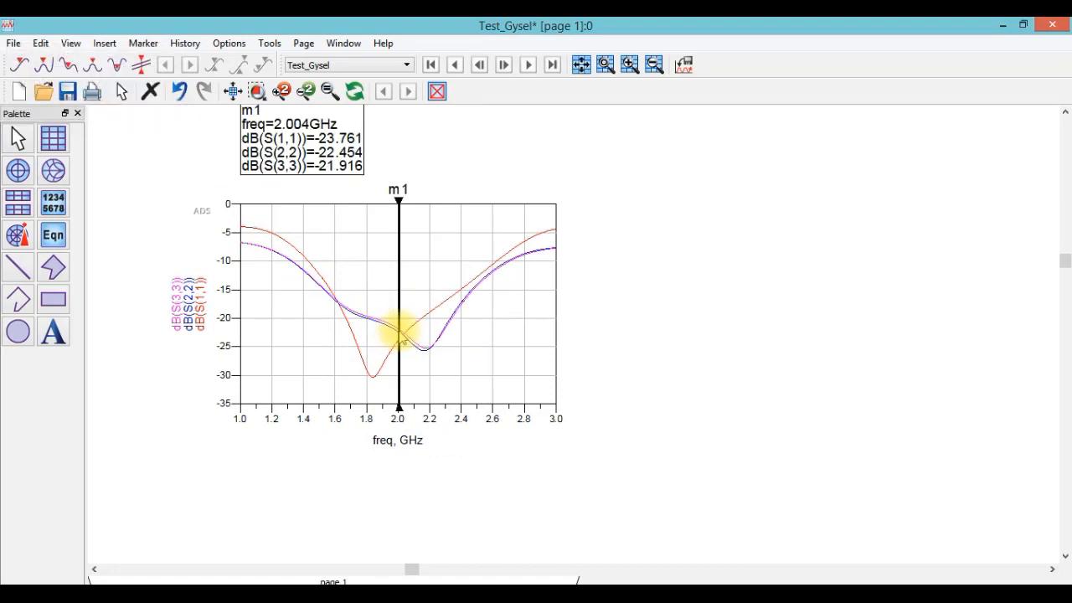
# Step: Insert a second rectangular plot beside the reflection plot, showing S(1,2) and S(1,3) in dB
pyautogui.moveTo(348, 204); pyautogui.dragTo(294, 262)
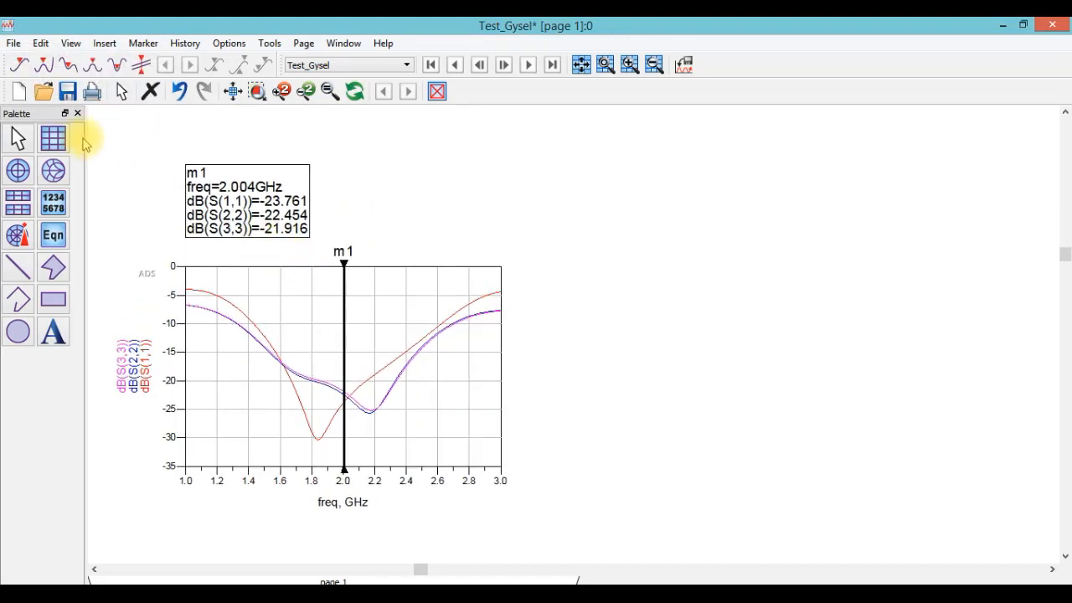
pyautogui.click(53, 136)
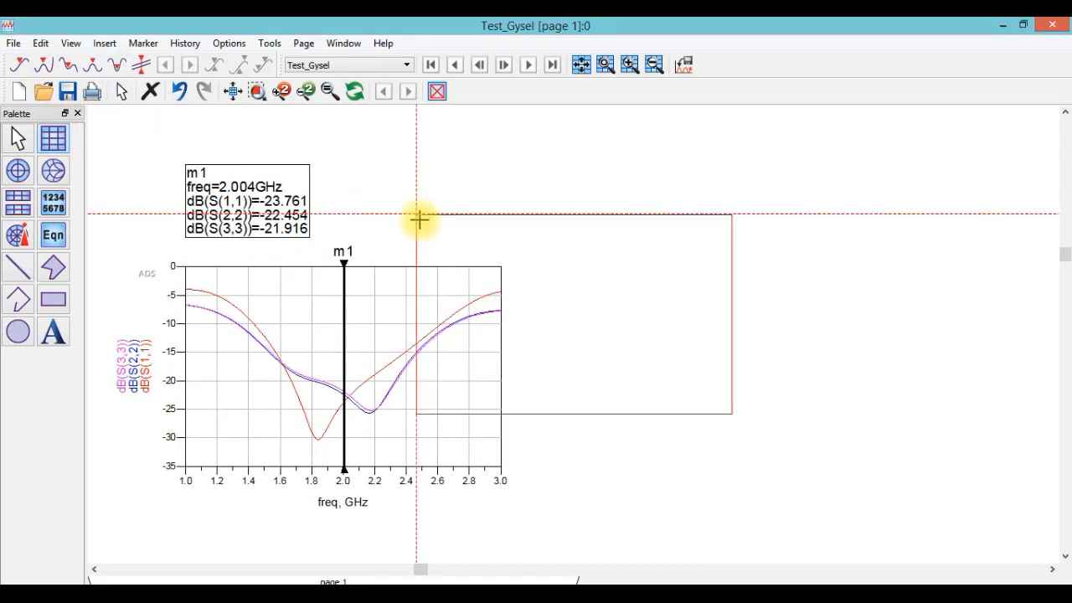
pyautogui.click(614, 268)
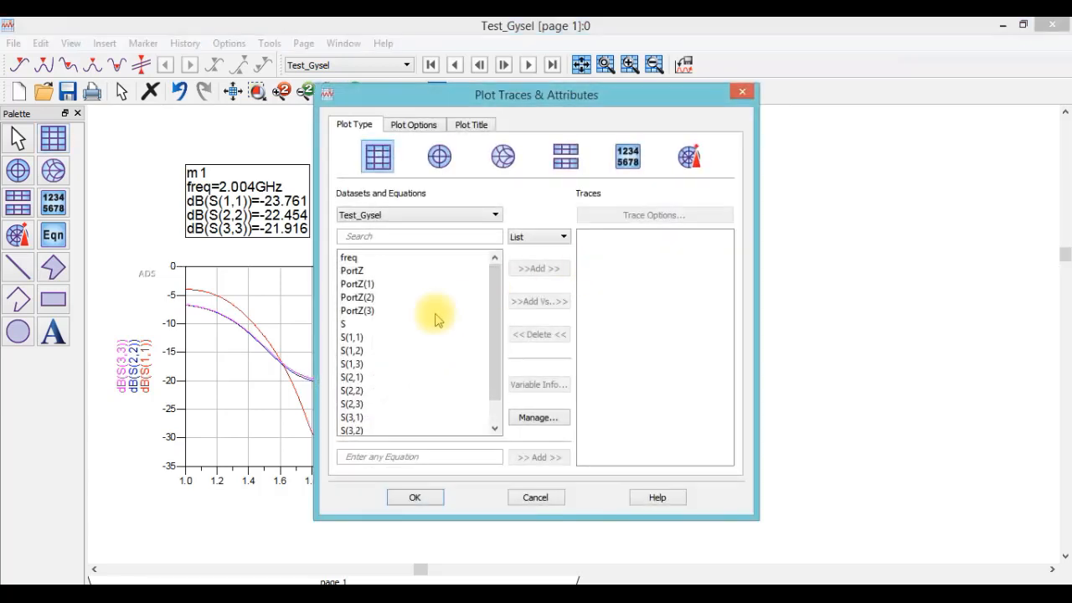
pyautogui.click(384, 352)
pyautogui.keyDown('ctrl'); pyautogui.click(385, 364); pyautogui.keyUp('ctrl')
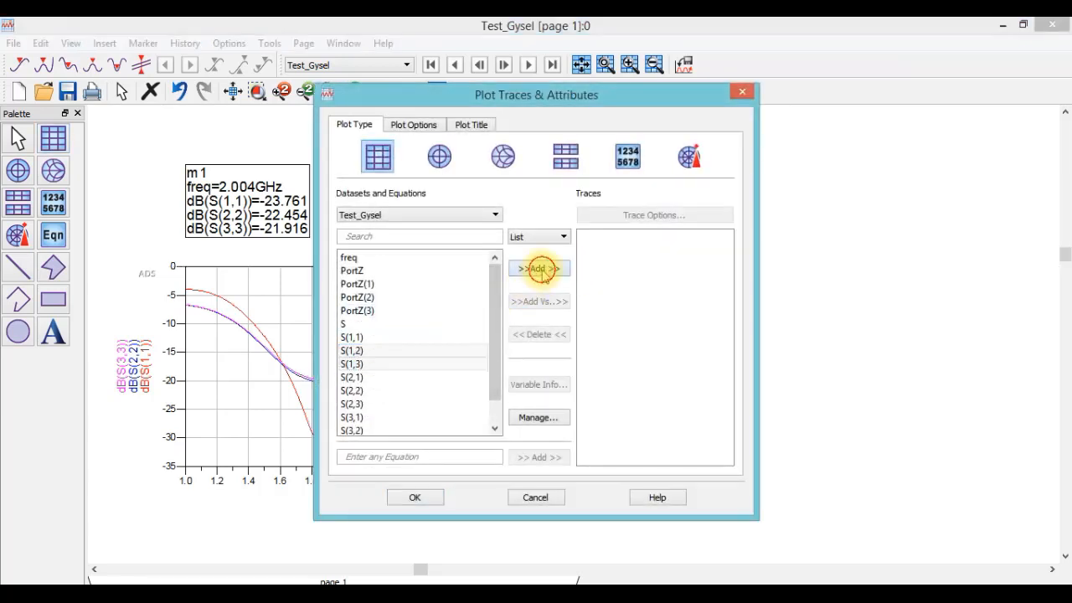
pyautogui.click(538, 268)
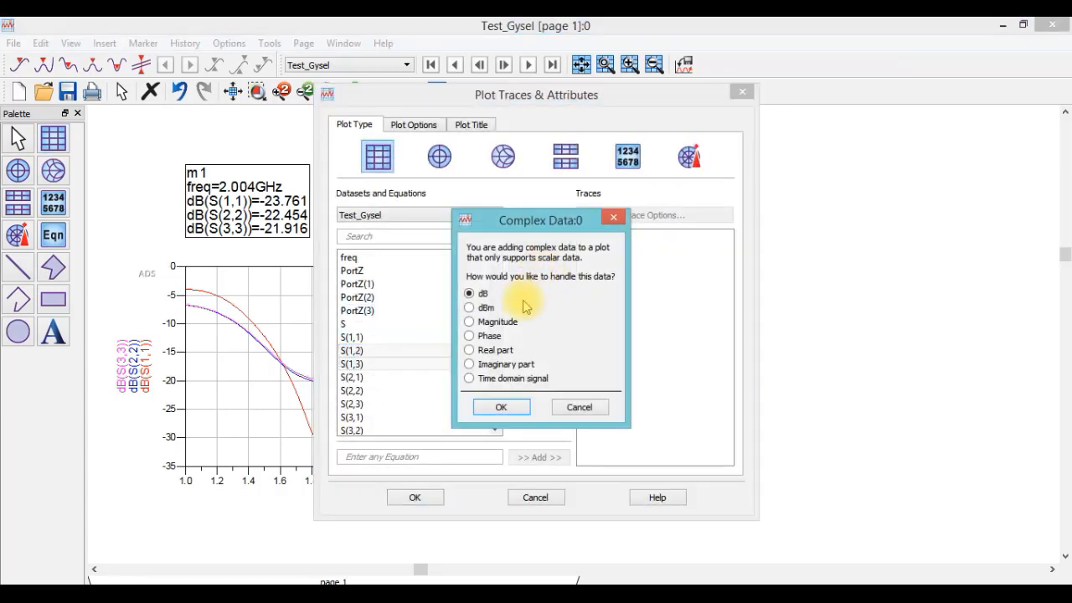
pyautogui.click(486, 408)
pyautogui.click(429, 499)
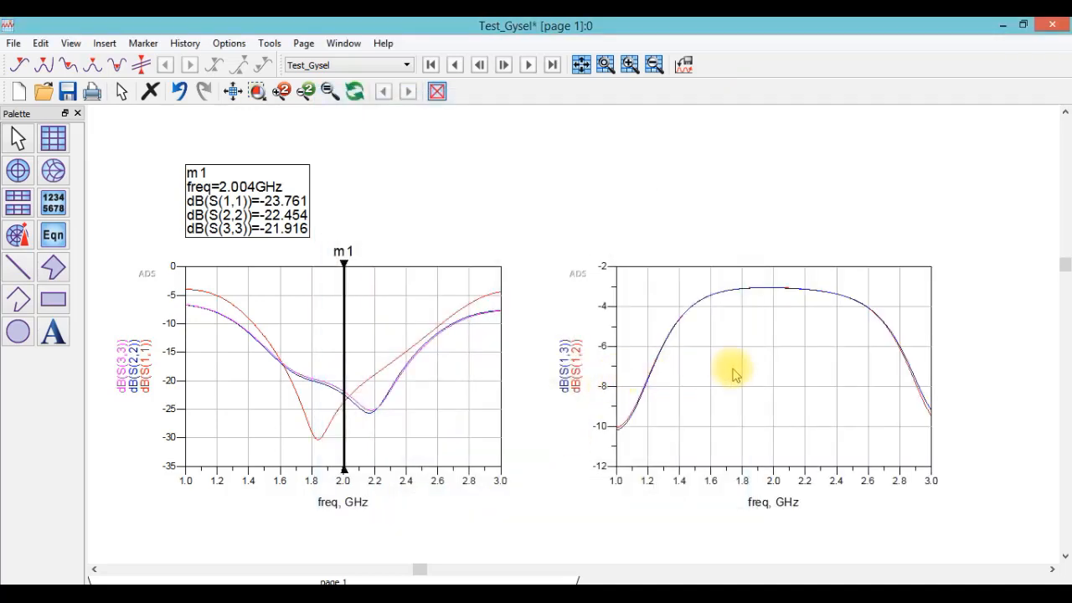
# Step: Add a line marker across the S(1,2) and S(1,3) traces, set its frequency to 2 GHz, and save the data display
pyautogui.moveTo(732, 368); pyautogui.dragTo(631, 359)
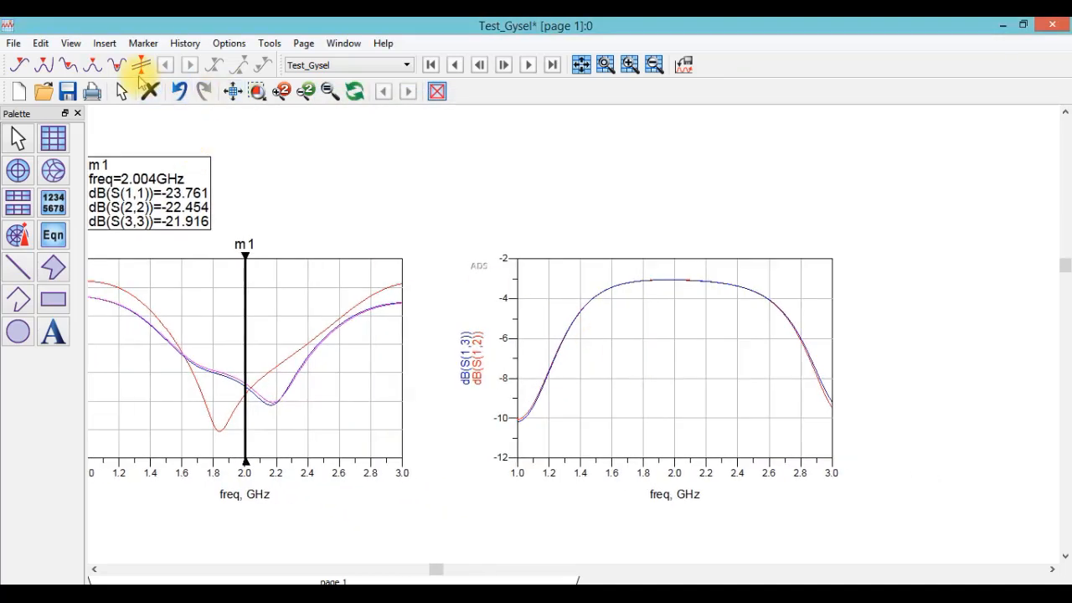
pyautogui.click(140, 69)
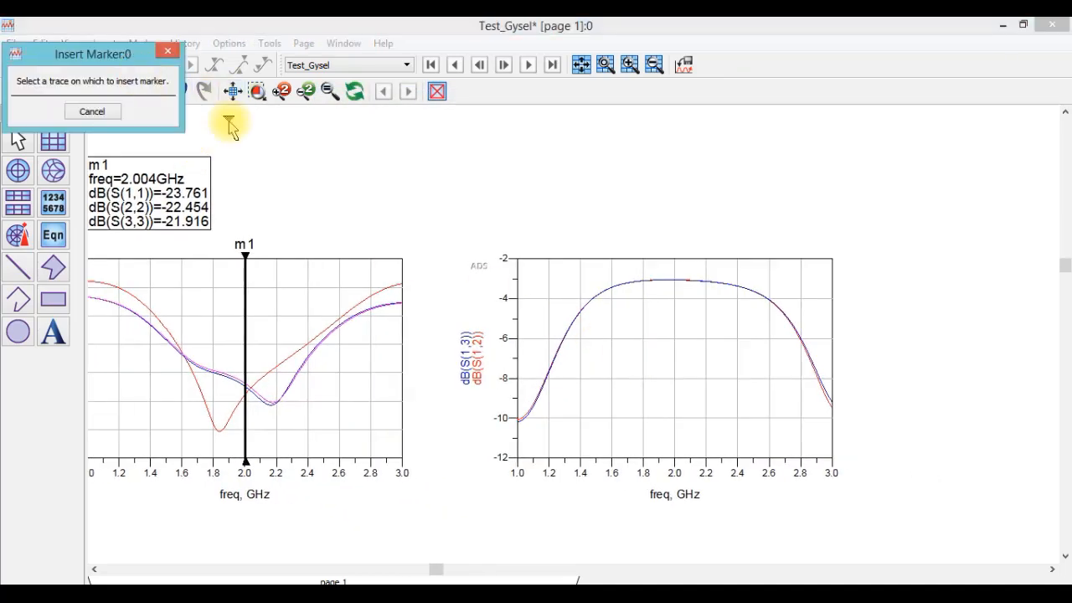
pyautogui.click(675, 282)
pyautogui.doubleClick(586, 192)
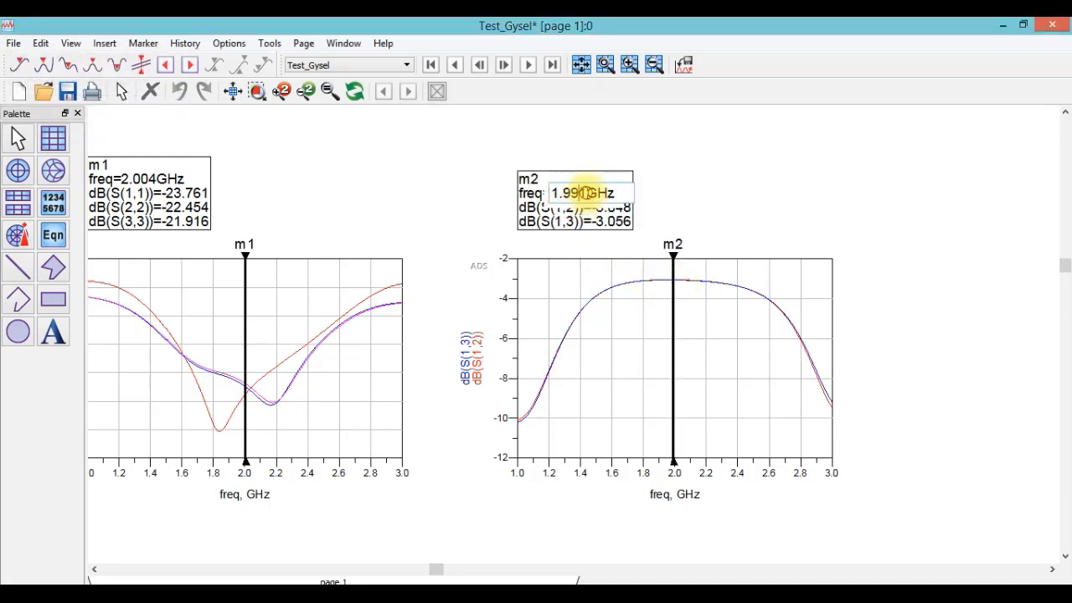
pyautogui.moveTo(588, 193); pyautogui.dragTo(533, 198)
pyautogui.write('2')
pyautogui.press('Return')
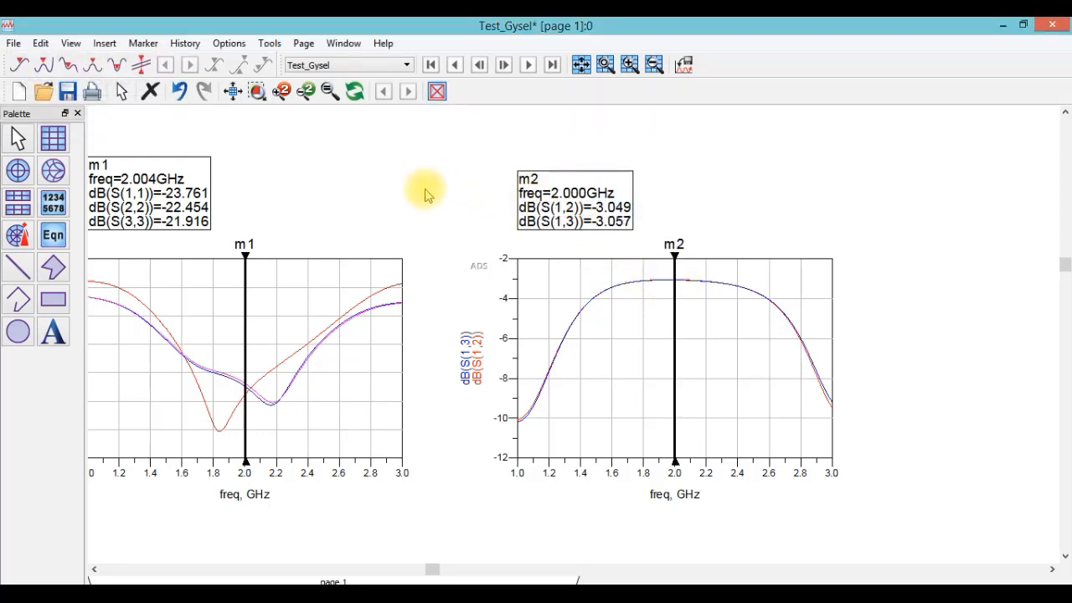
pyautogui.click(69, 92)
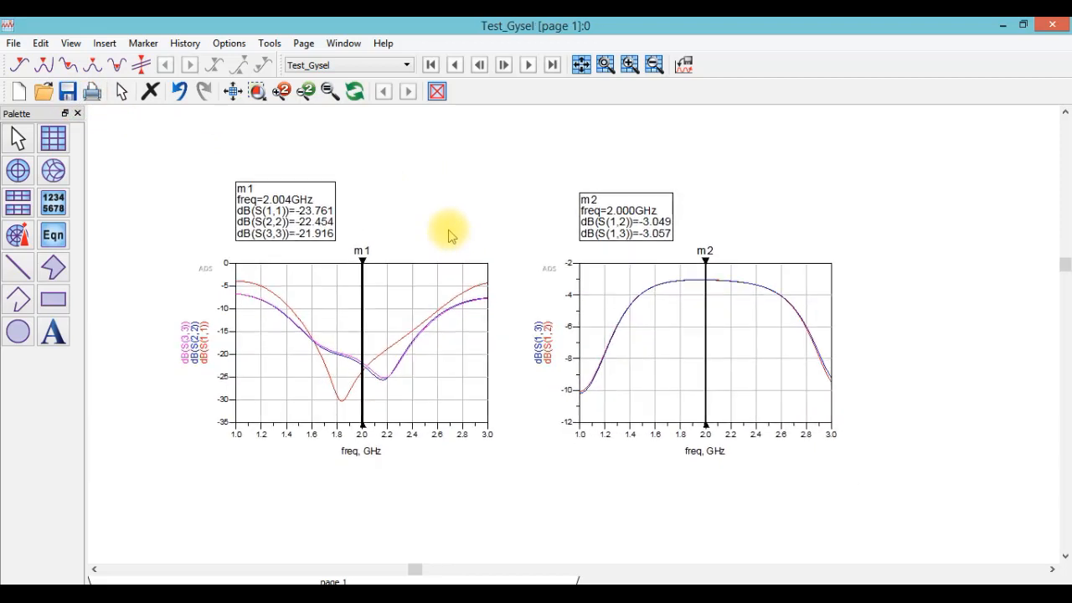
# Step: Add the text label "Reflection Loss" above the reflection plot and "Insertion Loss" above the S(1,2)/S(1,3) plot
pyautogui.click(105, 43)
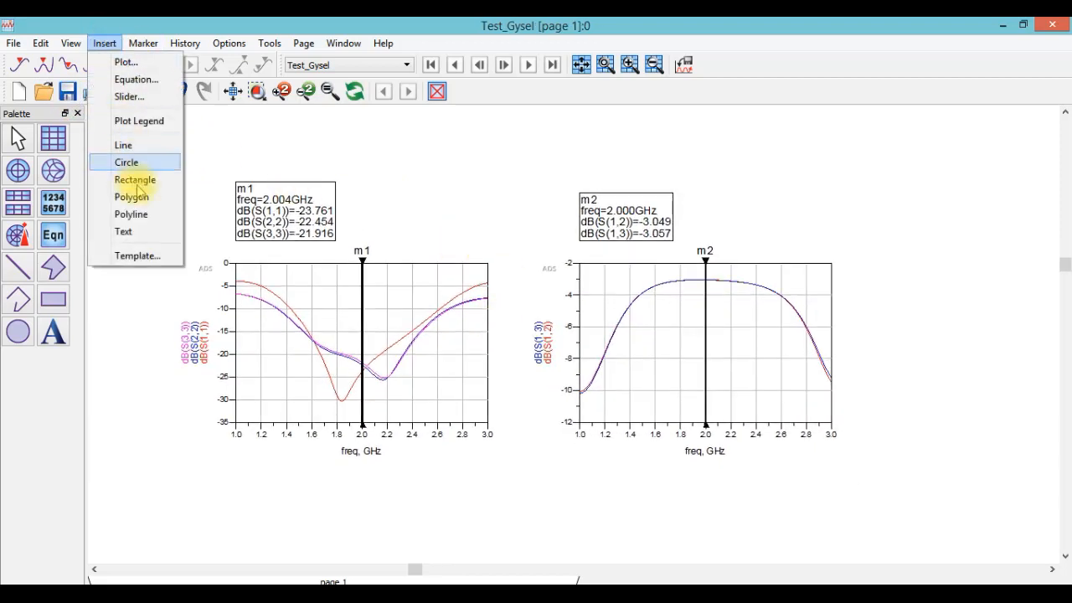
pyautogui.click(134, 179)
pyautogui.click(369, 204)
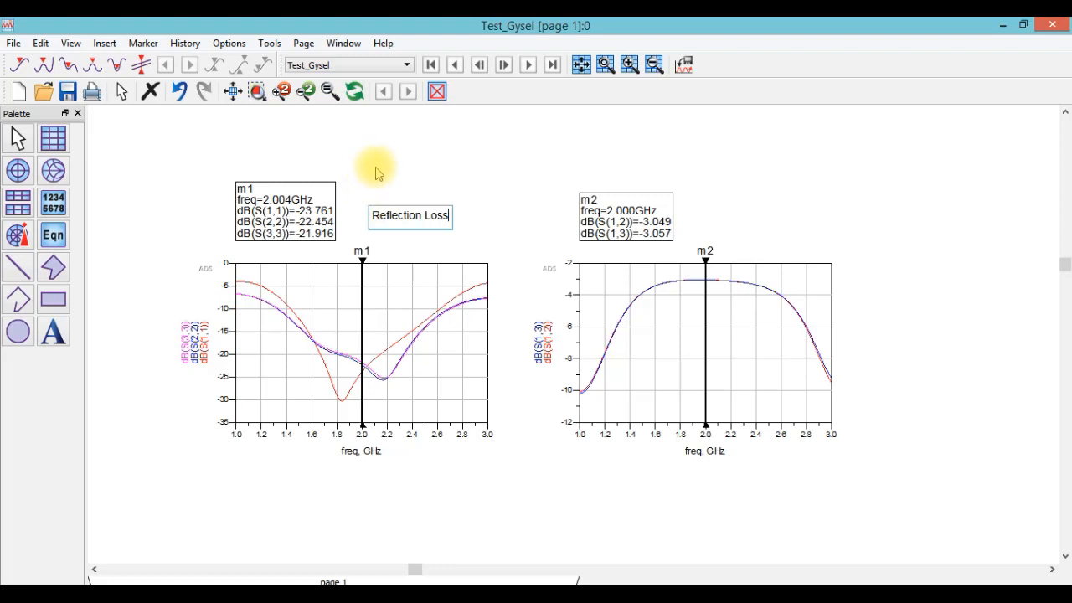
pyautogui.click(378, 166)
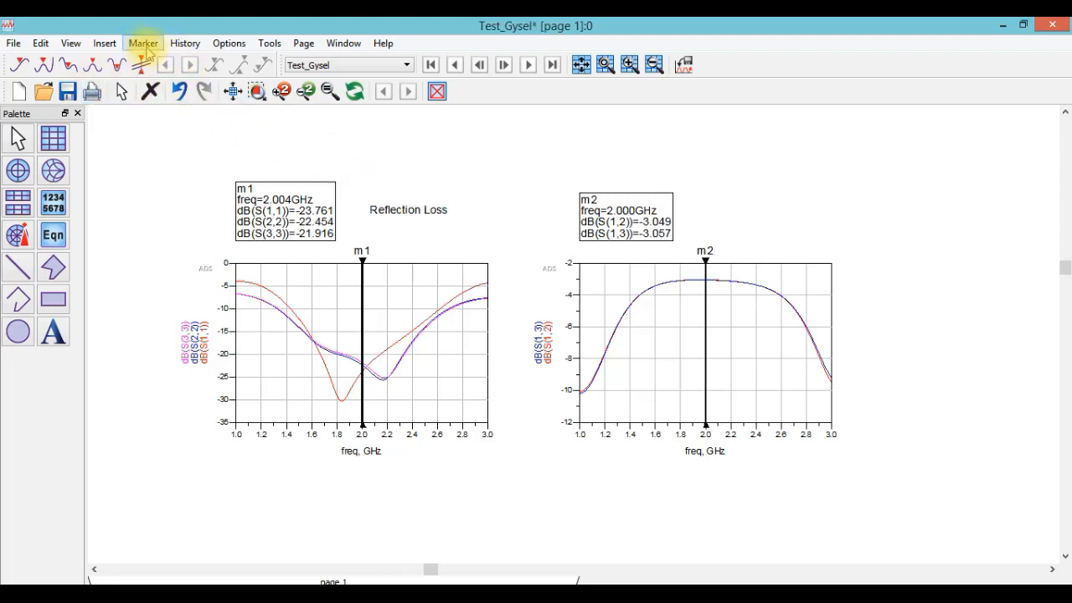
pyautogui.click(105, 43)
pyautogui.click(125, 230)
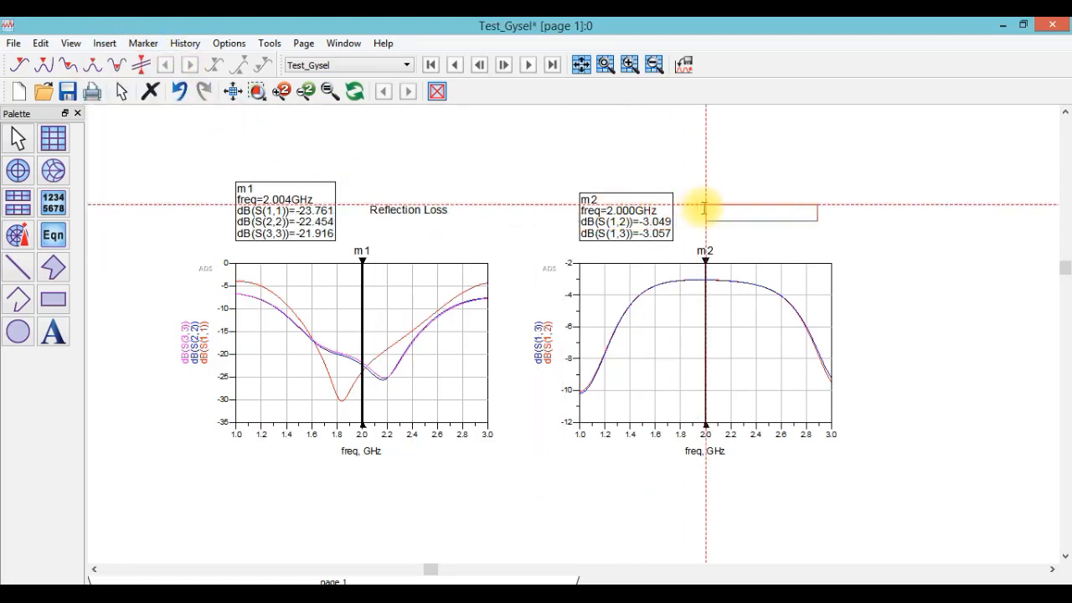
pyautogui.click(705, 209)
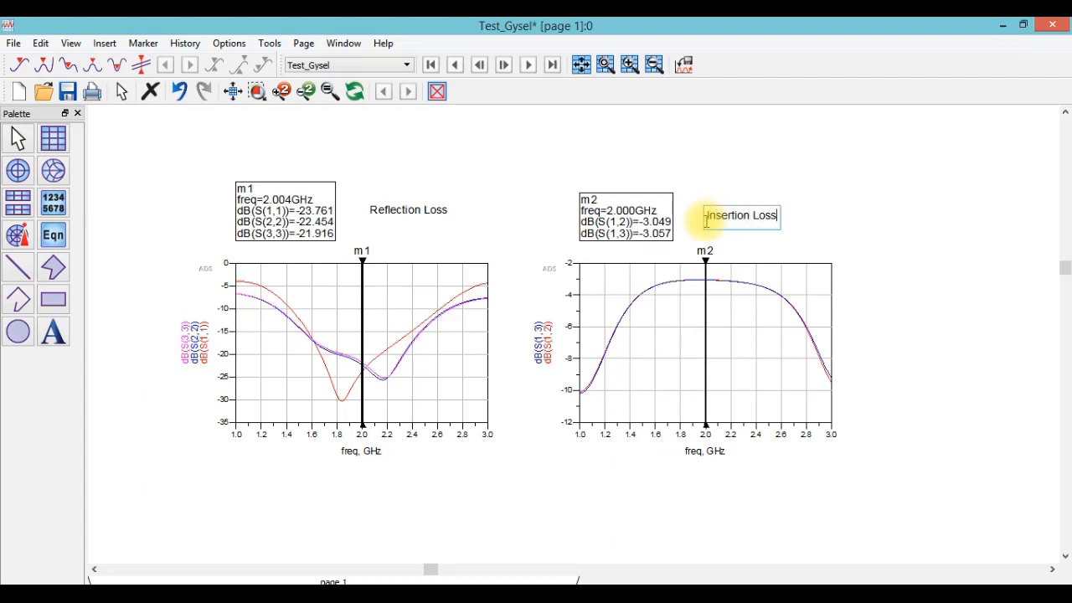
pyautogui.click(571, 183)
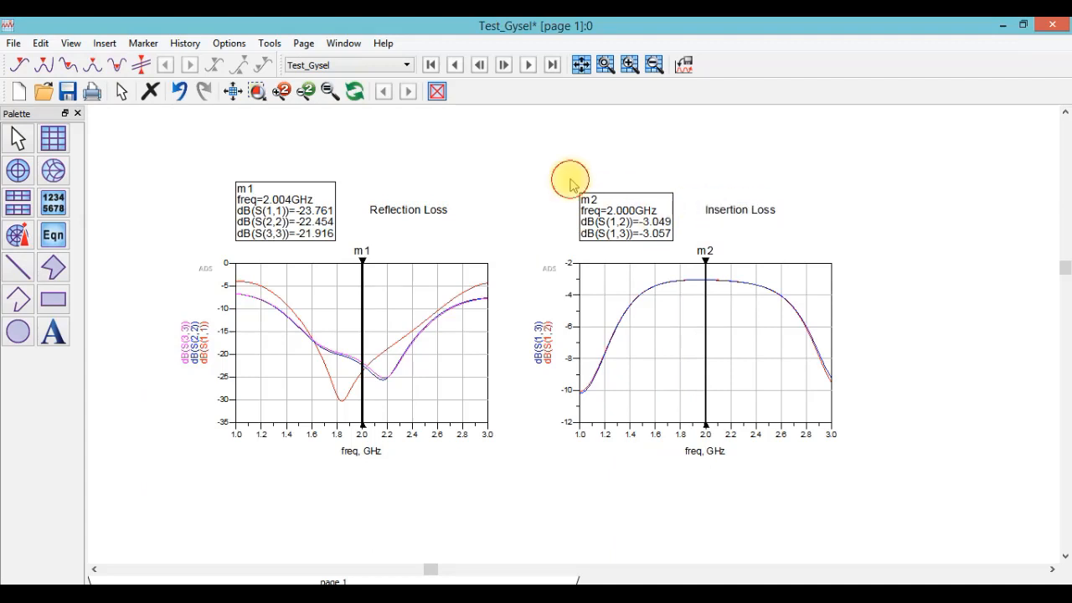
# Step: Place a third rectangular plot in the empty area below the reflection plot
pyautogui.scroll(-2, 569, 183)
pyautogui.moveTo(570, 183); pyautogui.dragTo(559, 225)
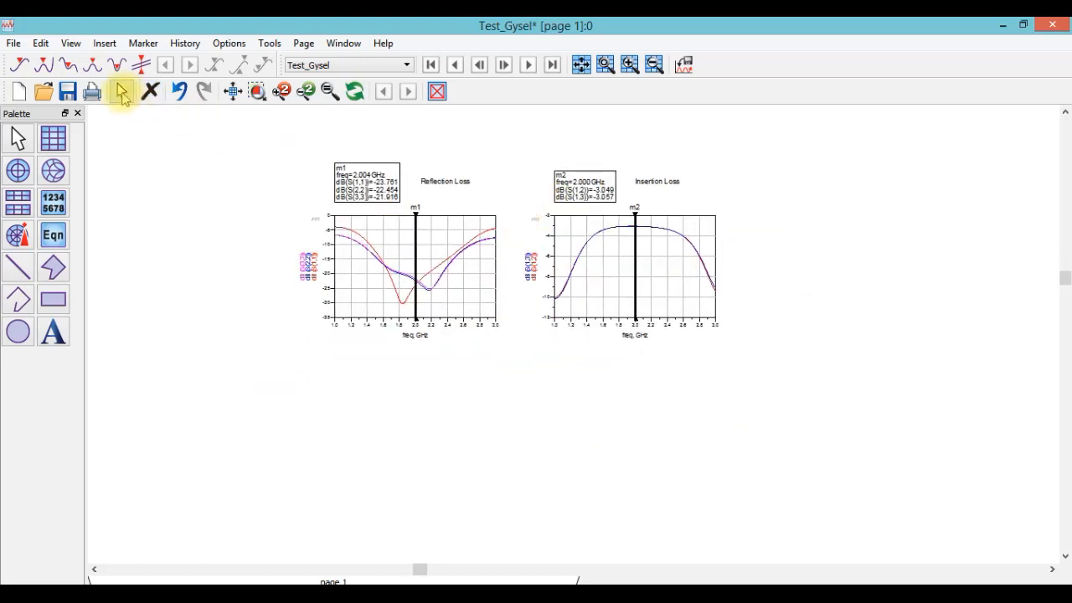
pyautogui.click(333, 380)
pyautogui.click(359, 349)
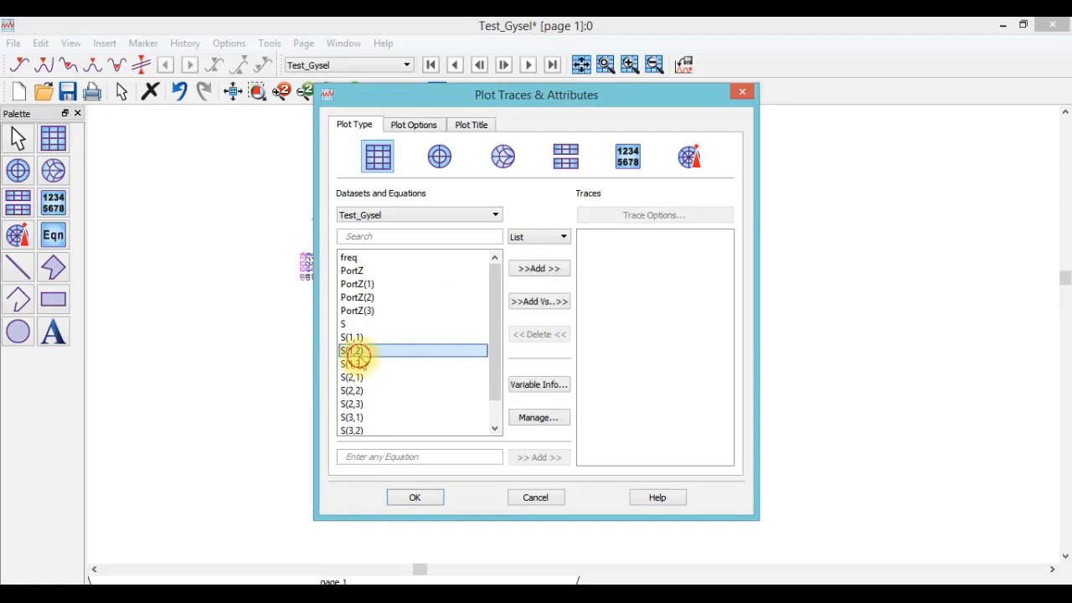
pyautogui.keyDown('shift'); pyautogui.click(359, 363); pyautogui.keyUp('shift')
pyautogui.click(531, 269)
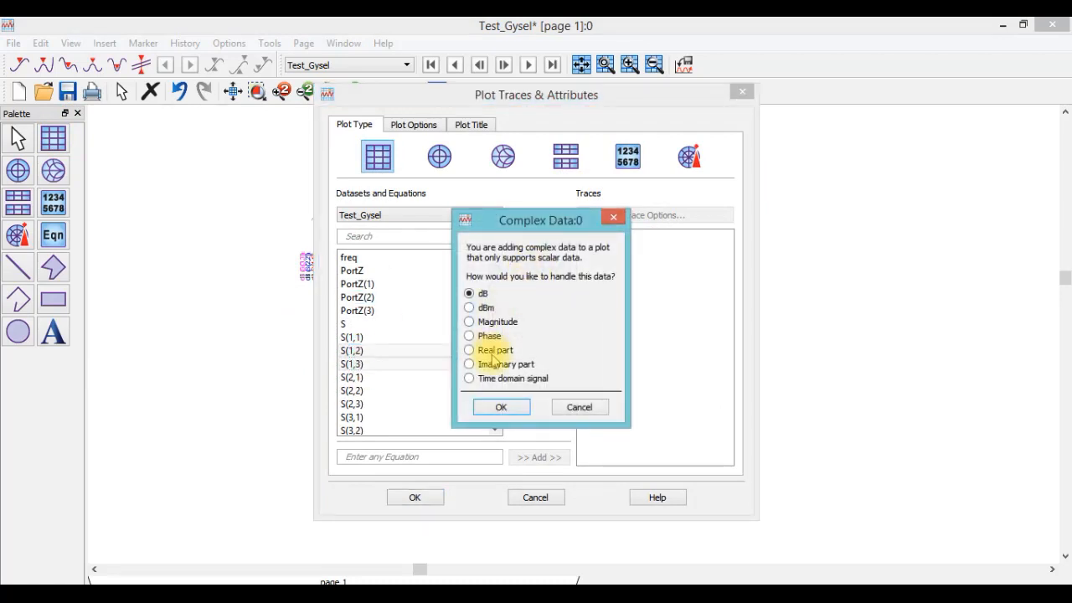
pyautogui.click(561, 407)
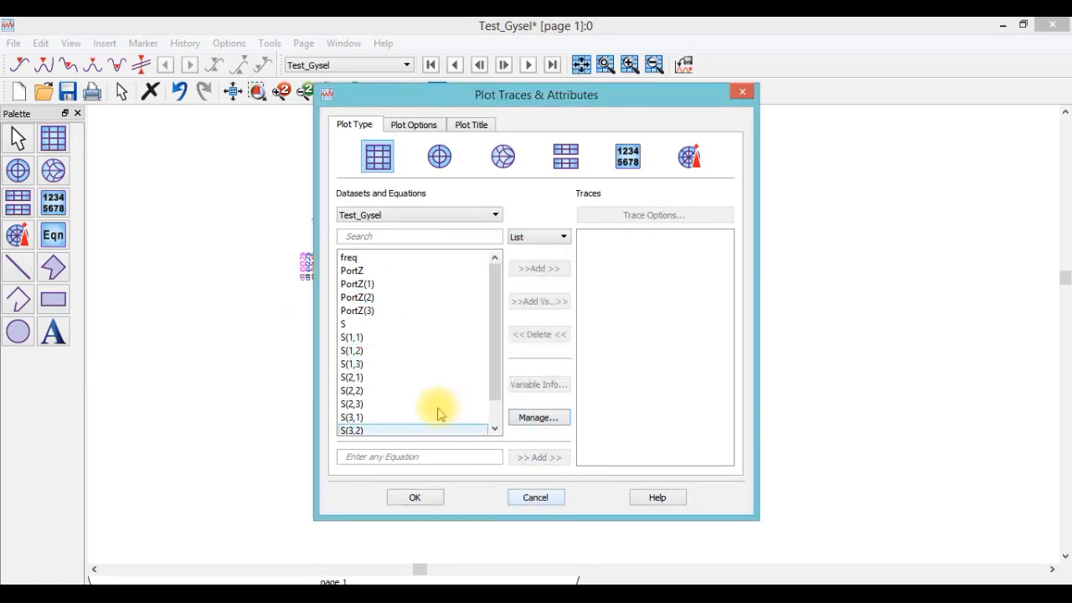
# Step: Add S(2,3) in dB to the new plot and move the plot slightly further below the reflection plot
pyautogui.click(410, 403)
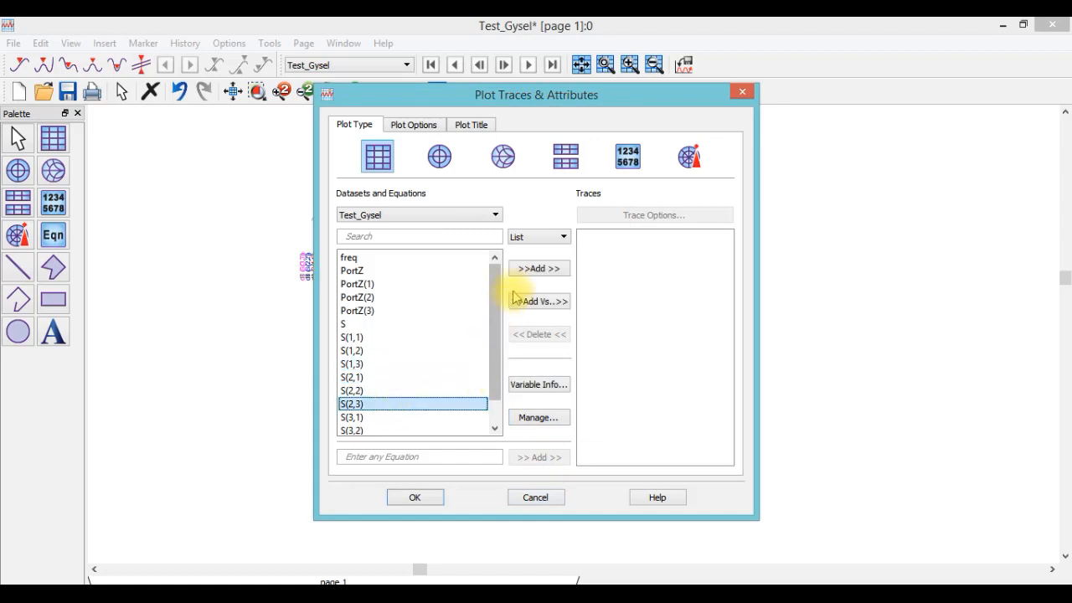
pyautogui.click(530, 268)
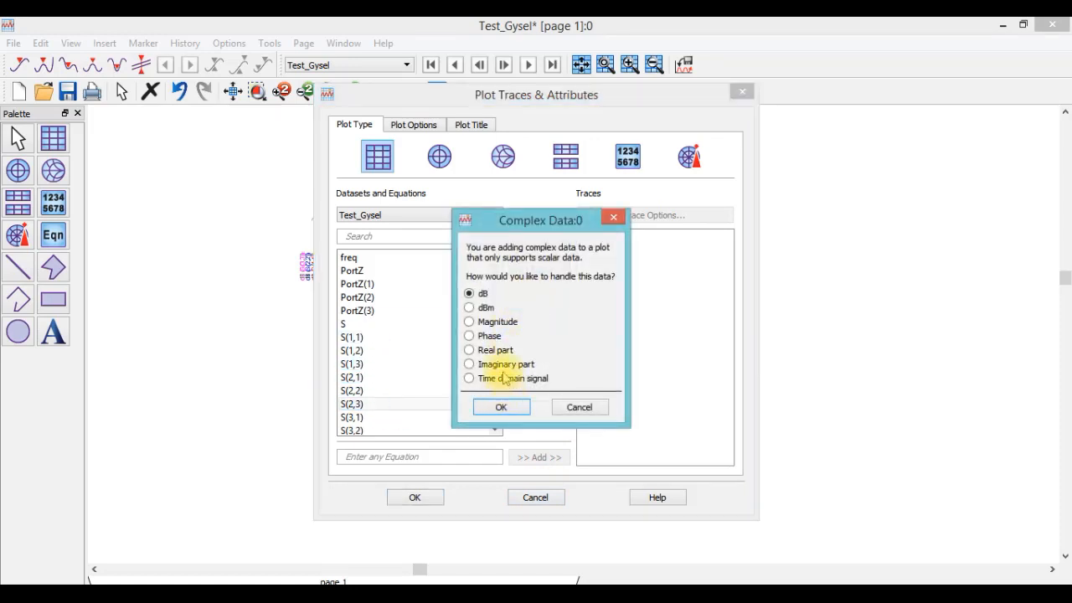
pyautogui.click(499, 407)
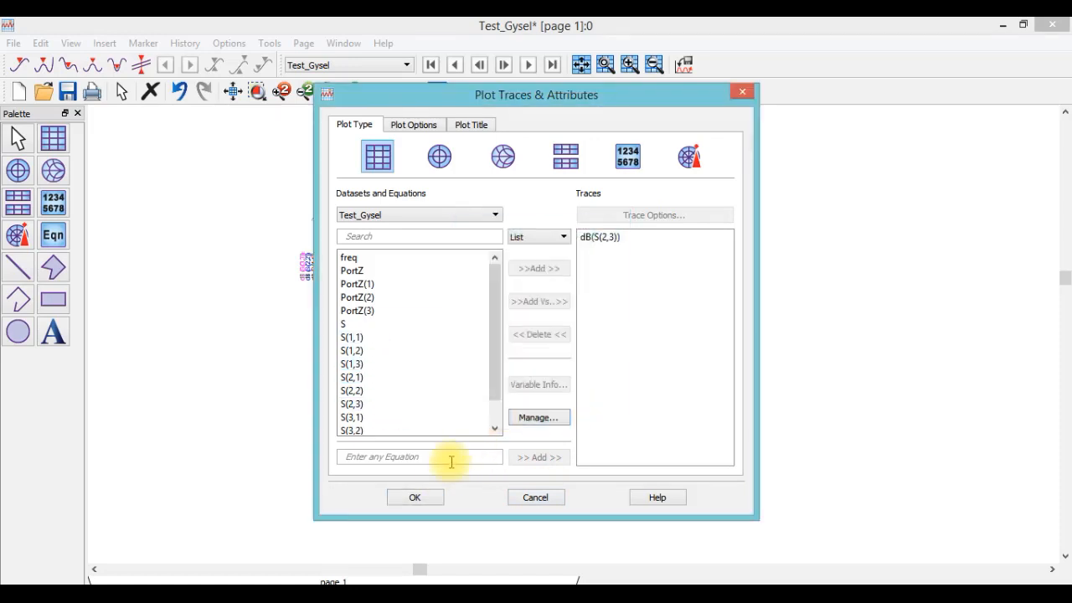
pyautogui.click(416, 498)
pyautogui.scroll(-2, 540, 339)
pyautogui.scroll(5, 537, 337)
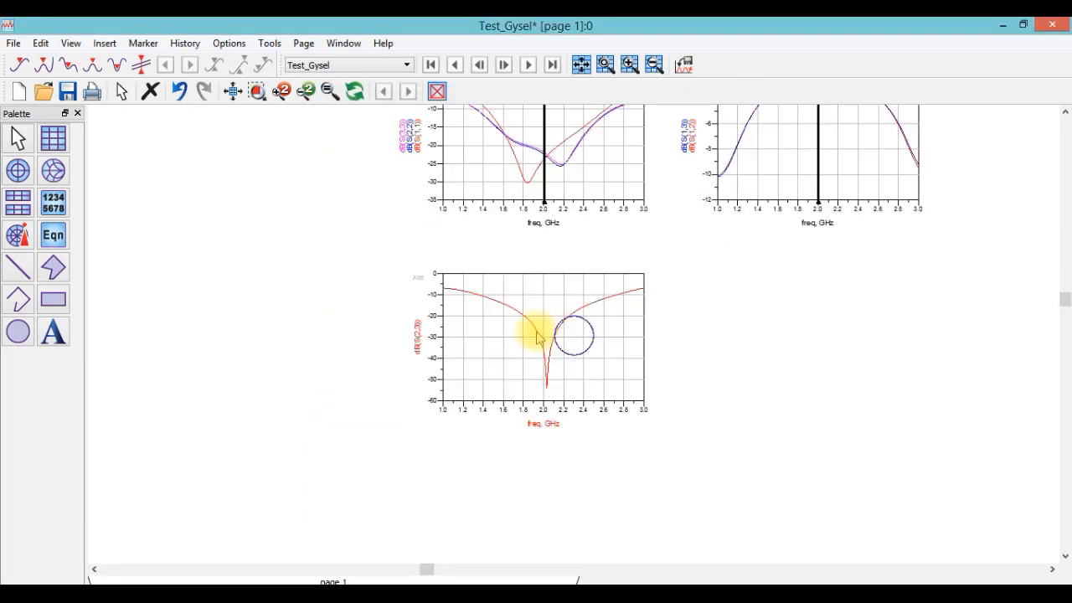
pyautogui.moveTo(545, 363); pyautogui.dragTo(538, 414)
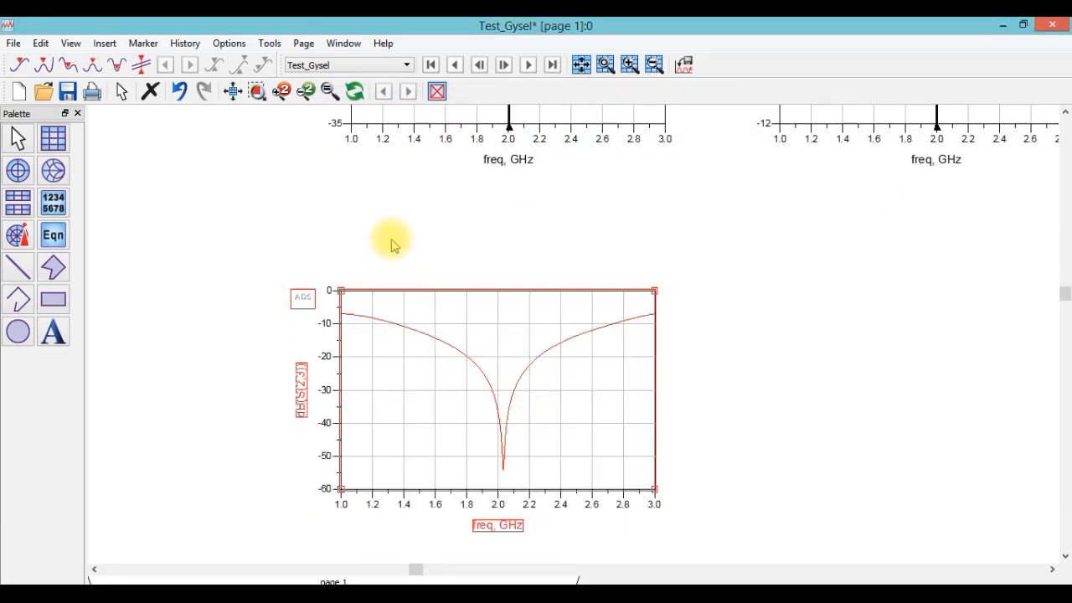
# Step: Add a line marker to the S(2,3) trace and set its frequency to 2 GHz
pyautogui.click(141, 66)
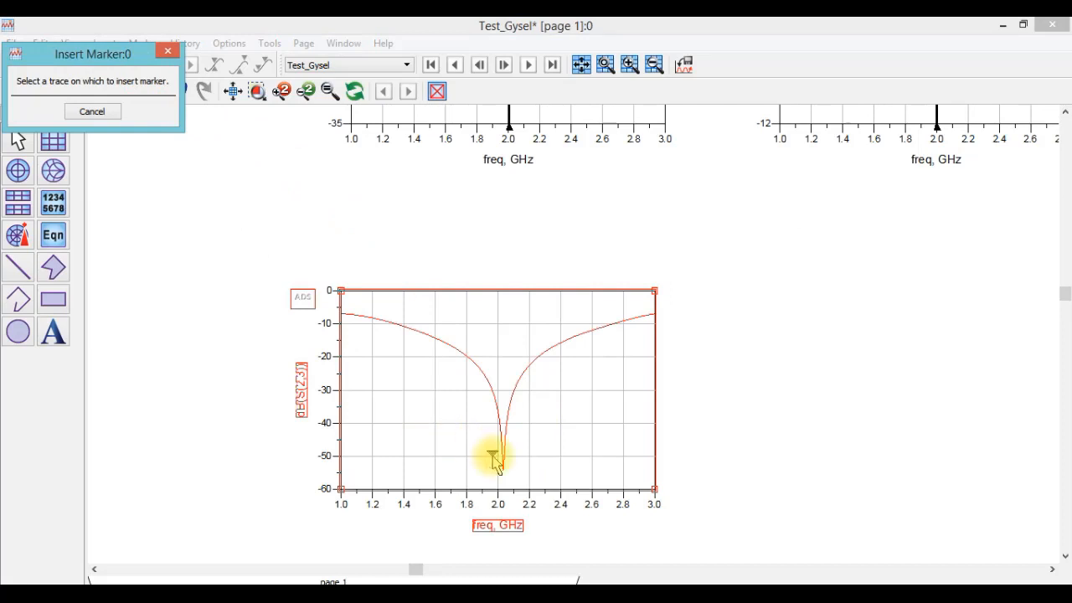
pyautogui.click(496, 409)
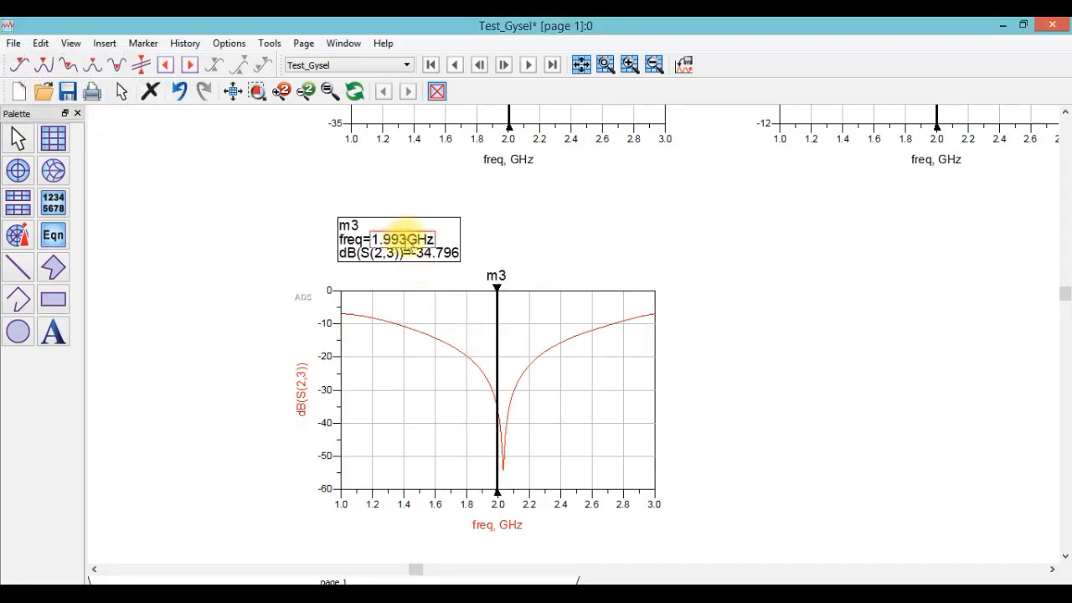
pyautogui.doubleClick(402, 238)
pyautogui.moveTo(406, 239); pyautogui.dragTo(351, 238)
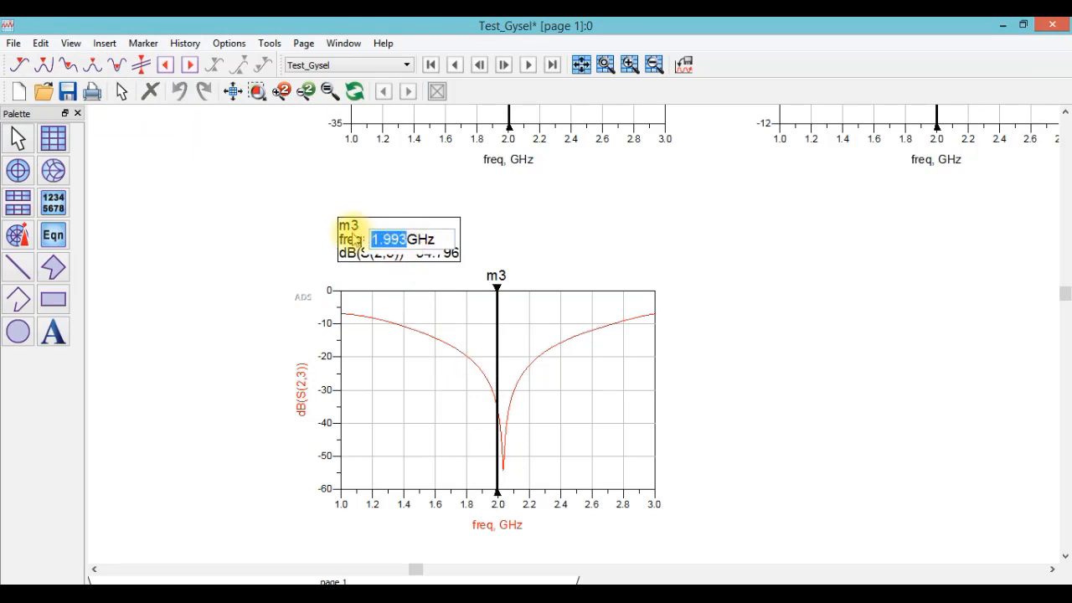
pyautogui.write('2')
pyautogui.click(538, 244)
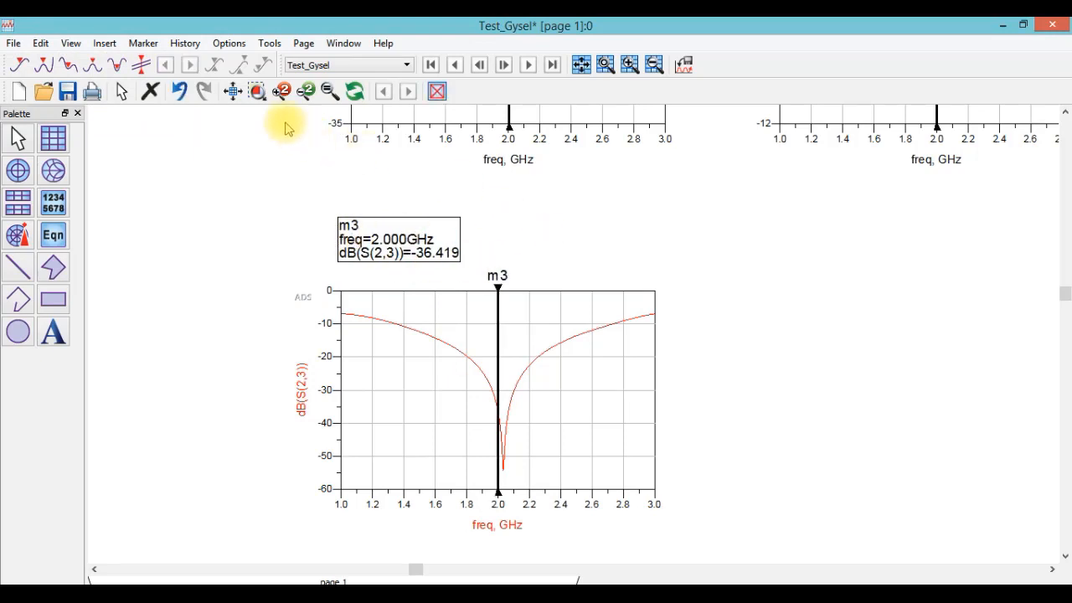
# Step: Add the text label "Isolation between 2 and 3 port" above the S(2,3) plot and save the data display
pyautogui.click(104, 42)
pyautogui.click(145, 230)
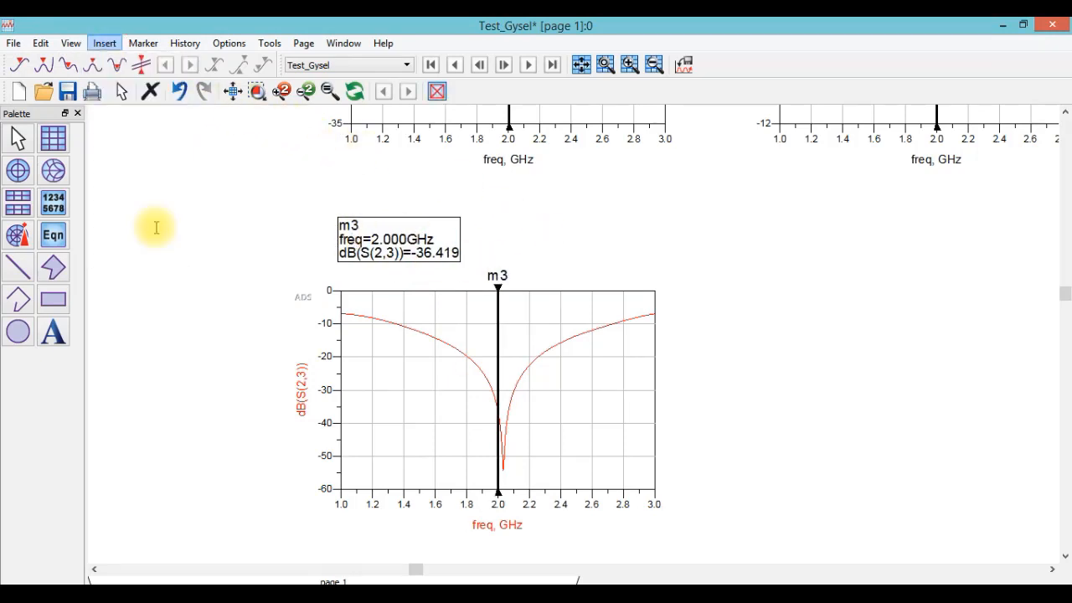
pyautogui.click(506, 231)
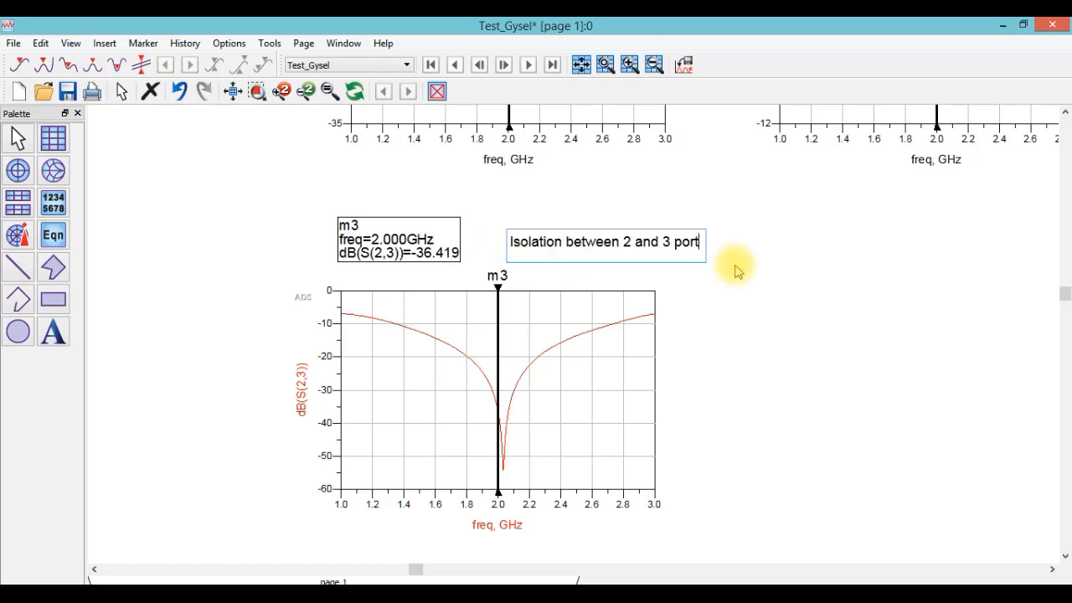
pyautogui.click(705, 275)
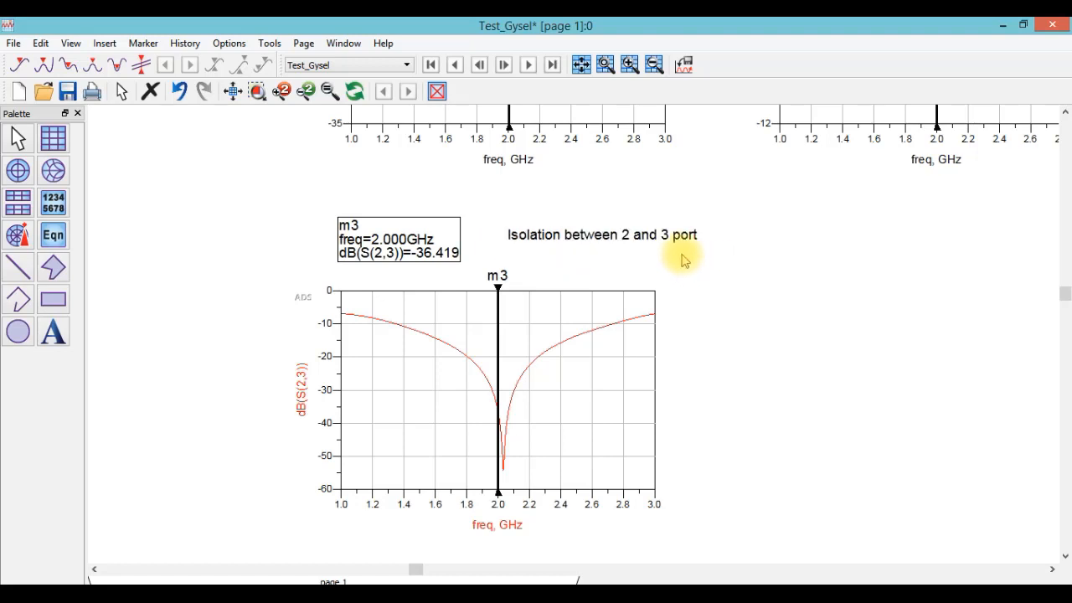
pyautogui.click(643, 233)
pyautogui.click(764, 304)
pyautogui.scroll(-3, 764, 304)
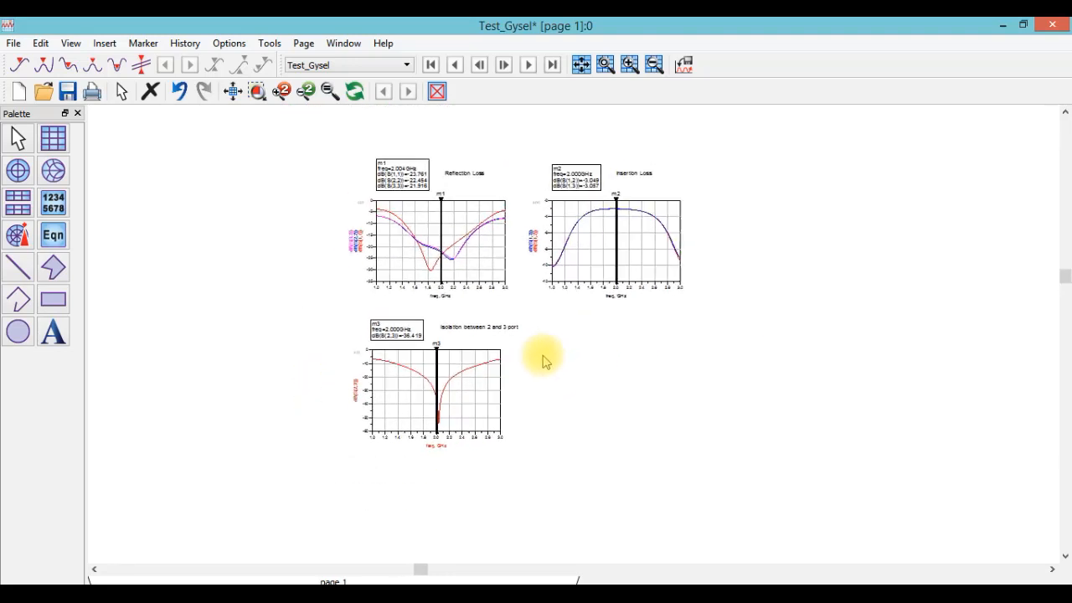
pyautogui.click(67, 91)
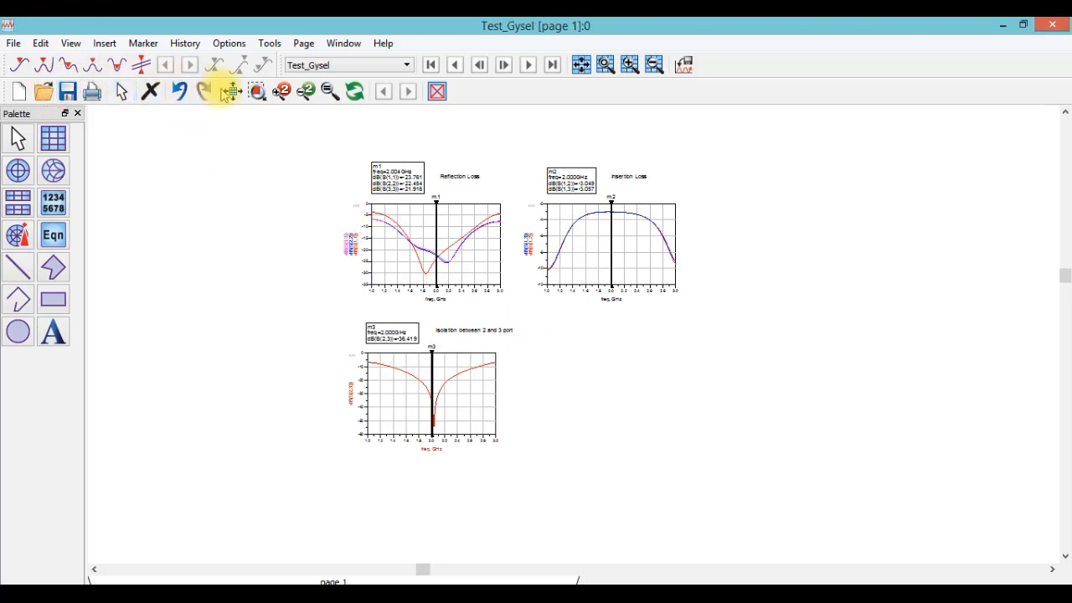
# Step: Place a fourth rectangular plot below the insertion loss plot, showing the phase of S(1,2) and S(1,3)
pyautogui.click(228, 90)
pyautogui.click(53, 137)
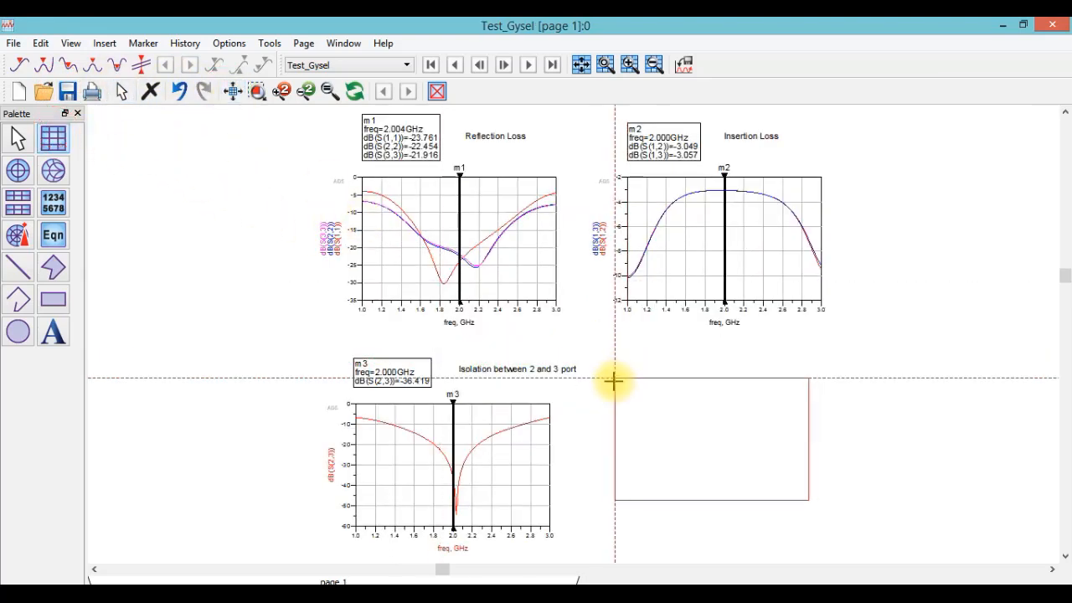
pyautogui.click(622, 407)
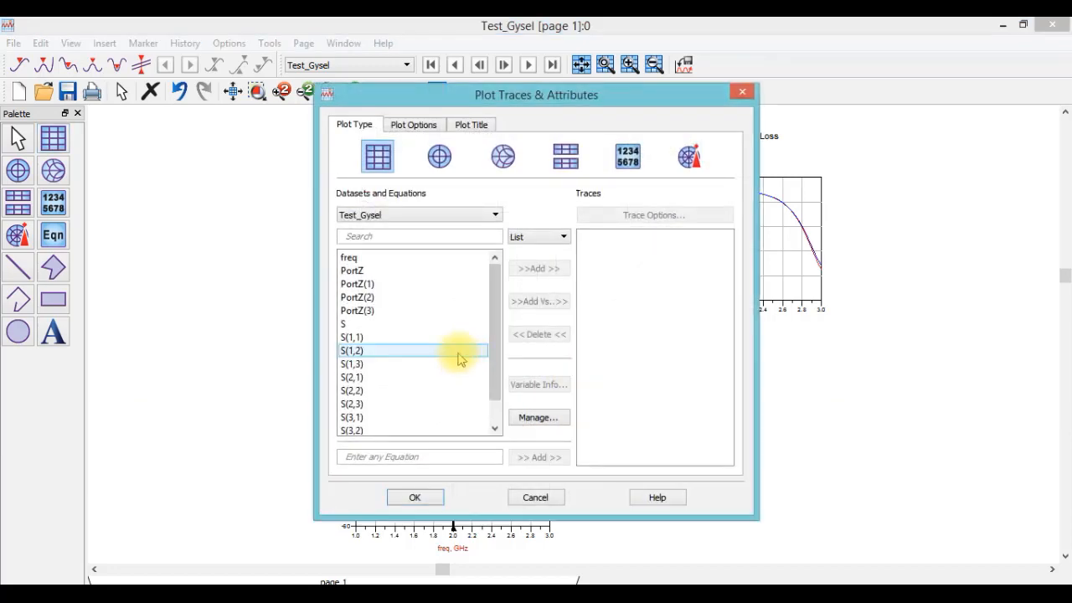
pyautogui.click(402, 351)
pyautogui.click(512, 269)
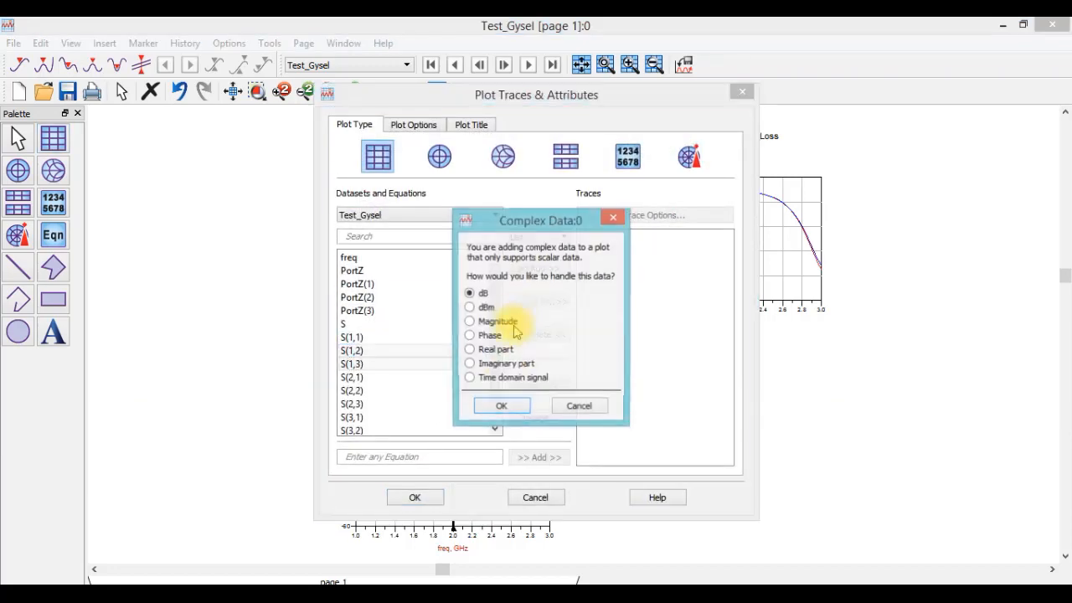
pyautogui.click(489, 335)
pyautogui.click(502, 405)
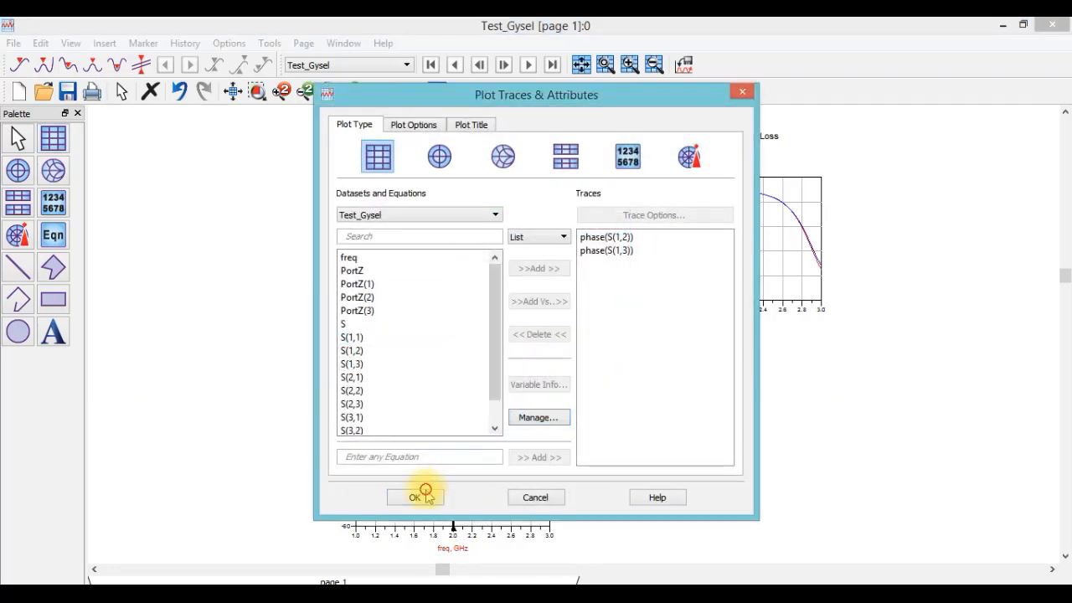
pyautogui.click(418, 494)
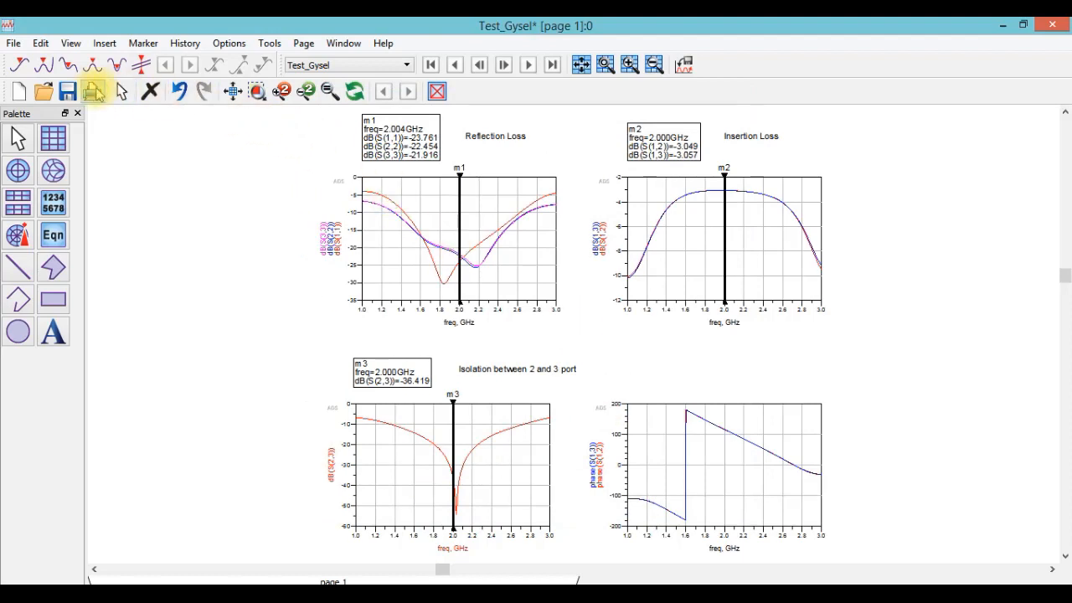
# Step: Add a line marker to the phase traces at about 2.007 GHz
pyautogui.click(140, 64)
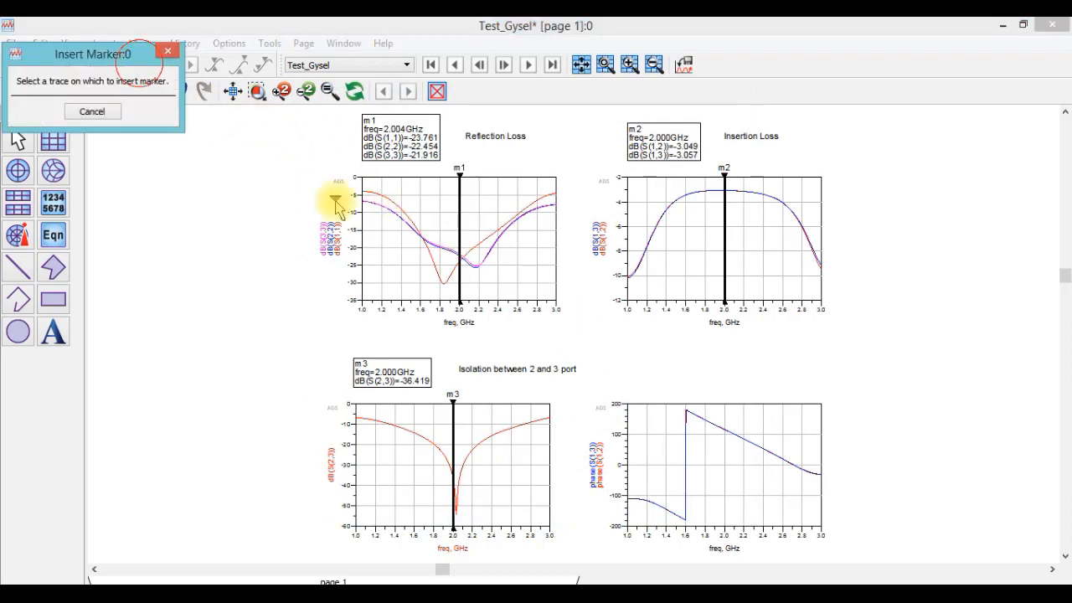
pyautogui.click(727, 436)
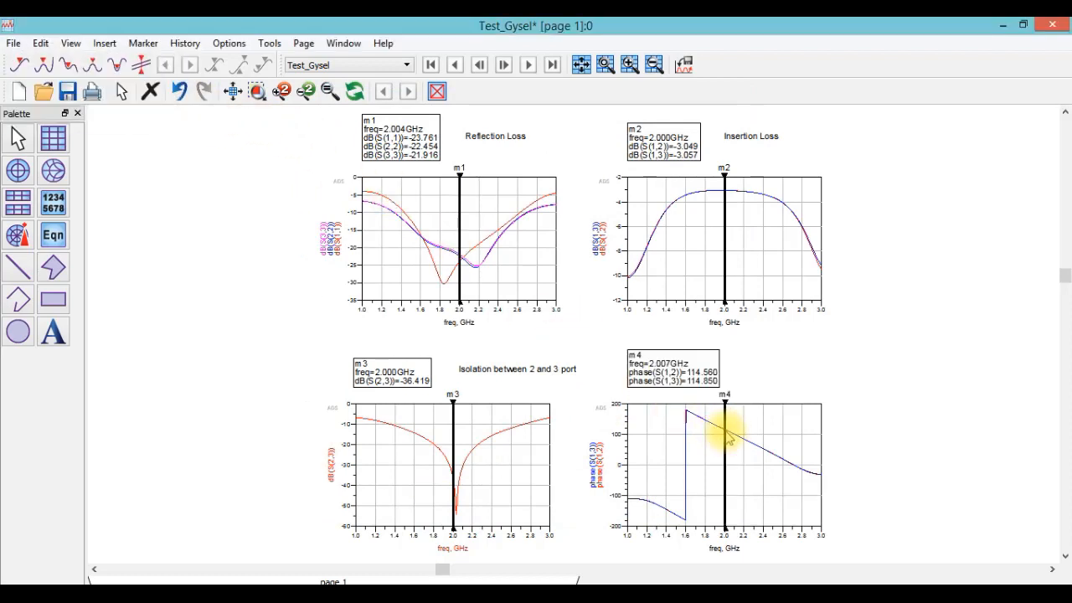
# Step: Add the text label "Phase is Equal between output ports" above the phase plot and save the data display
pyautogui.click(104, 42)
pyautogui.click(148, 228)
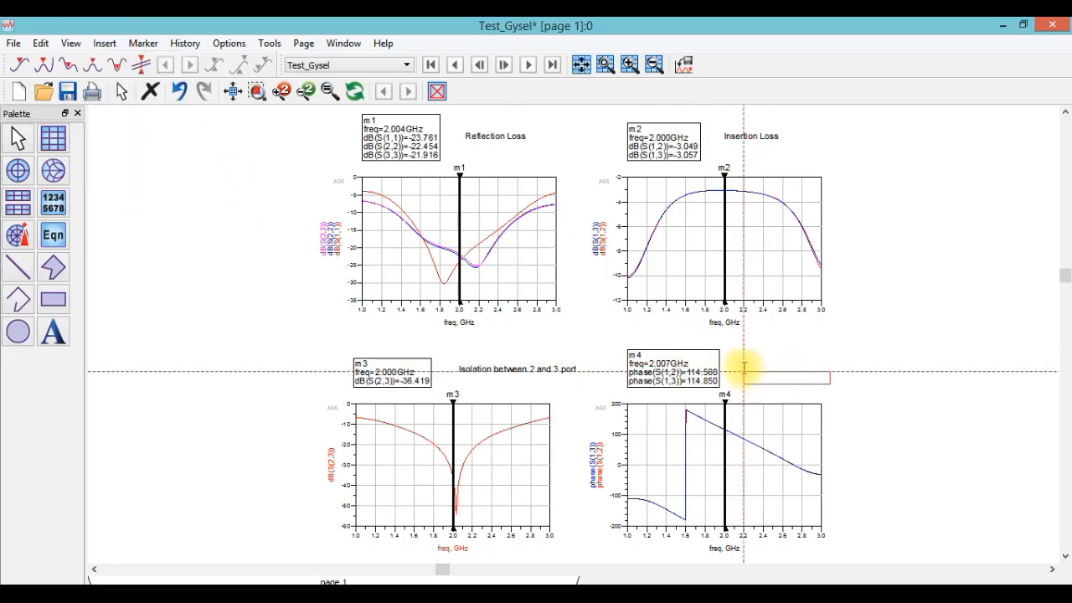
pyautogui.click(743, 365)
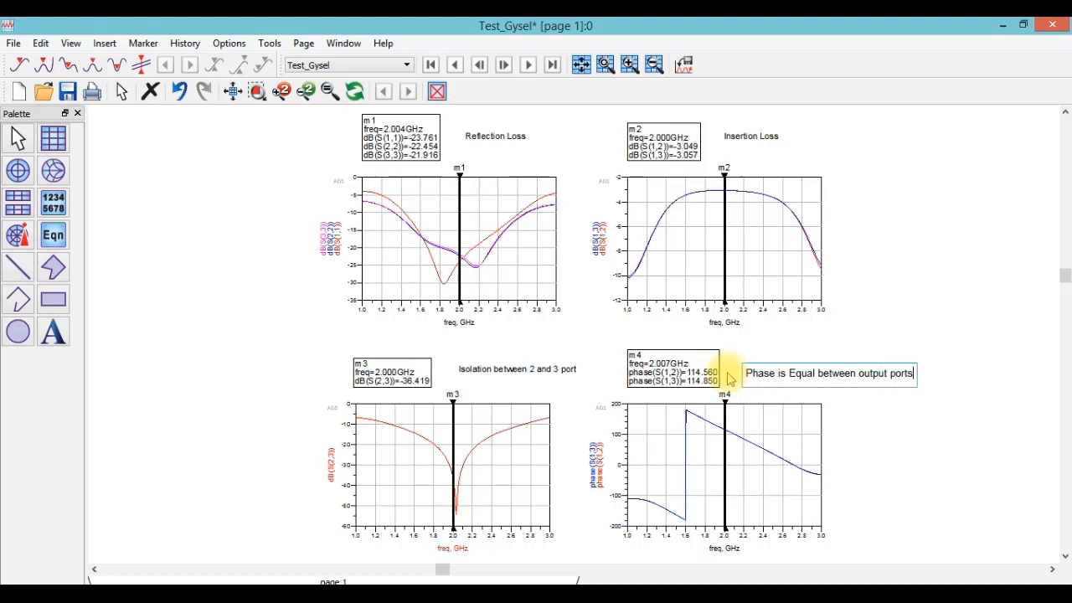
pyautogui.click(857, 282)
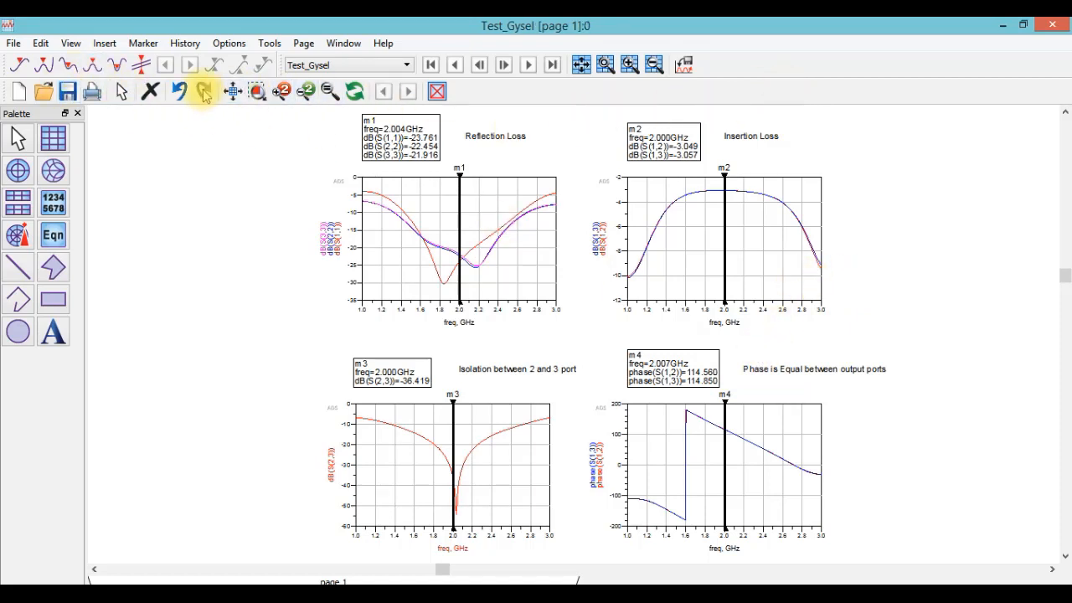
pyautogui.click(233, 92)
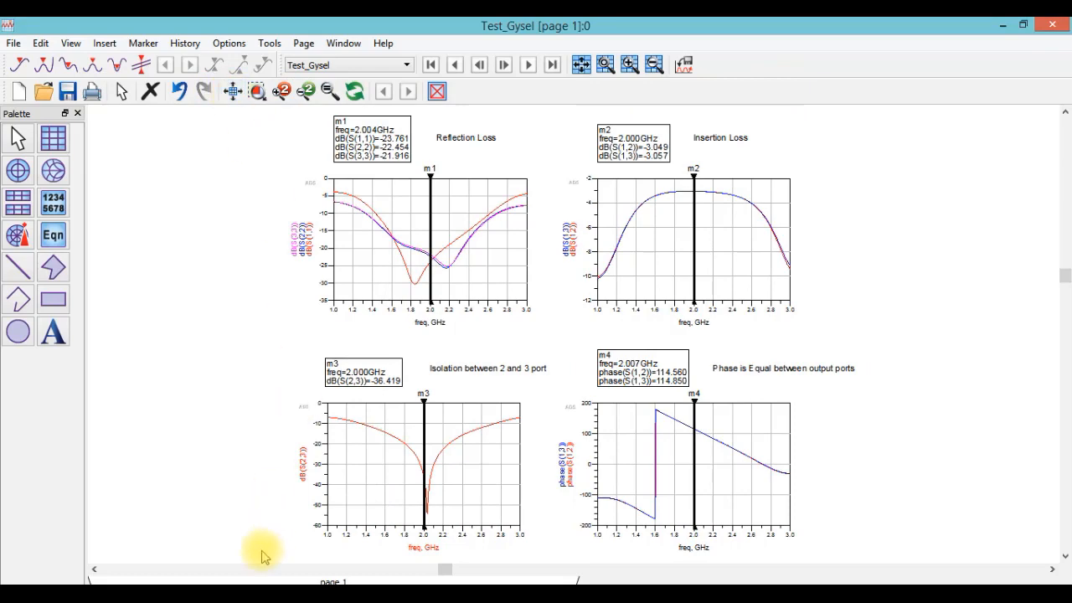
# Step: Look over the Gysel layout and switch to the Test_Gysel schematic to view the whole circuit
pyautogui.click(323, 550)
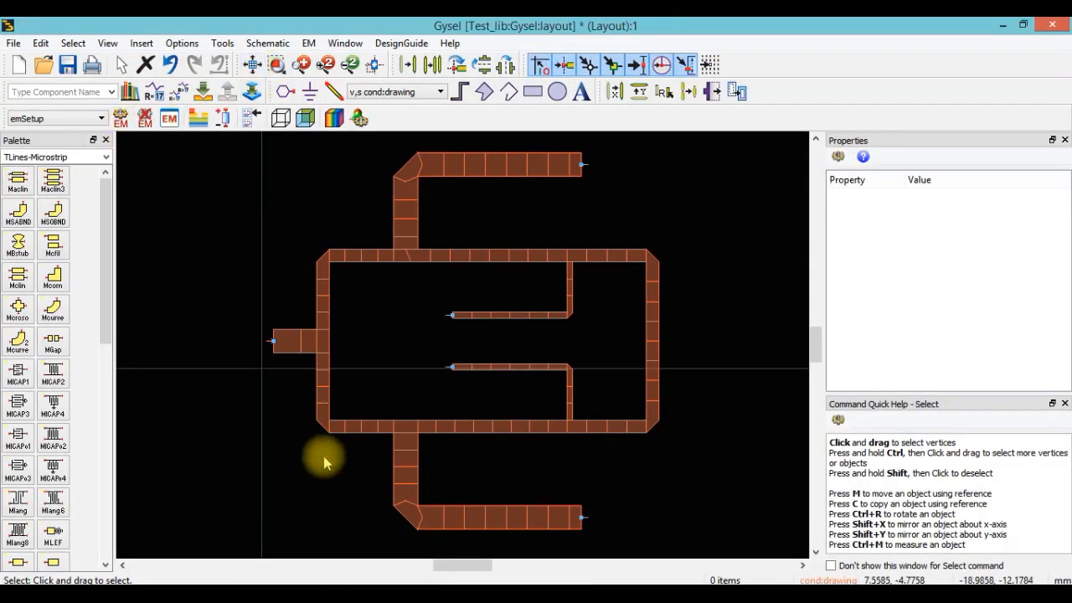
pyautogui.moveTo(292, 574)
pyautogui.click(447, 523)
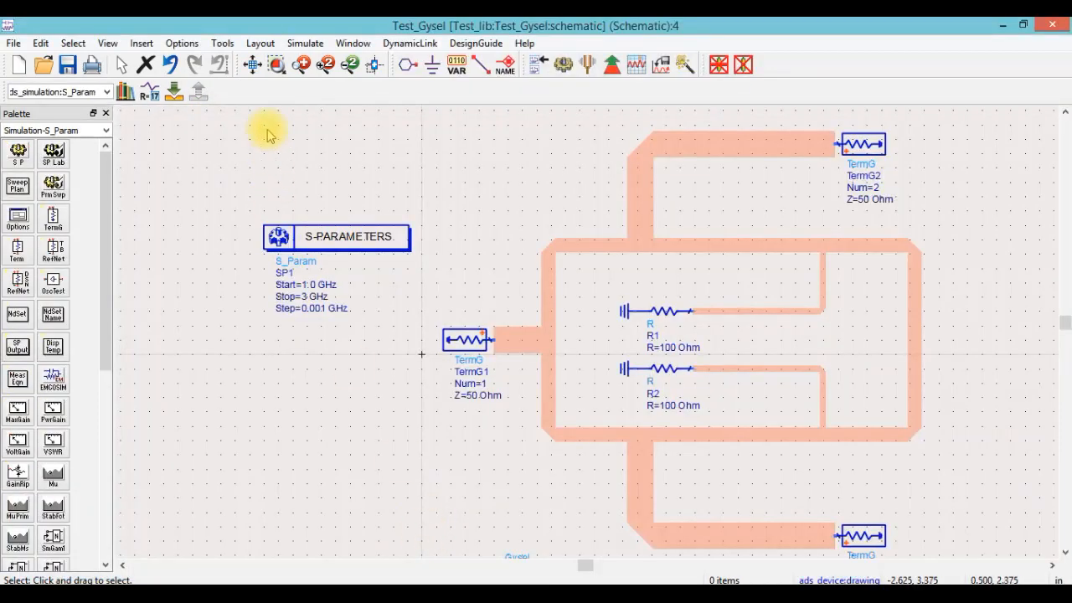
pyautogui.click(252, 65)
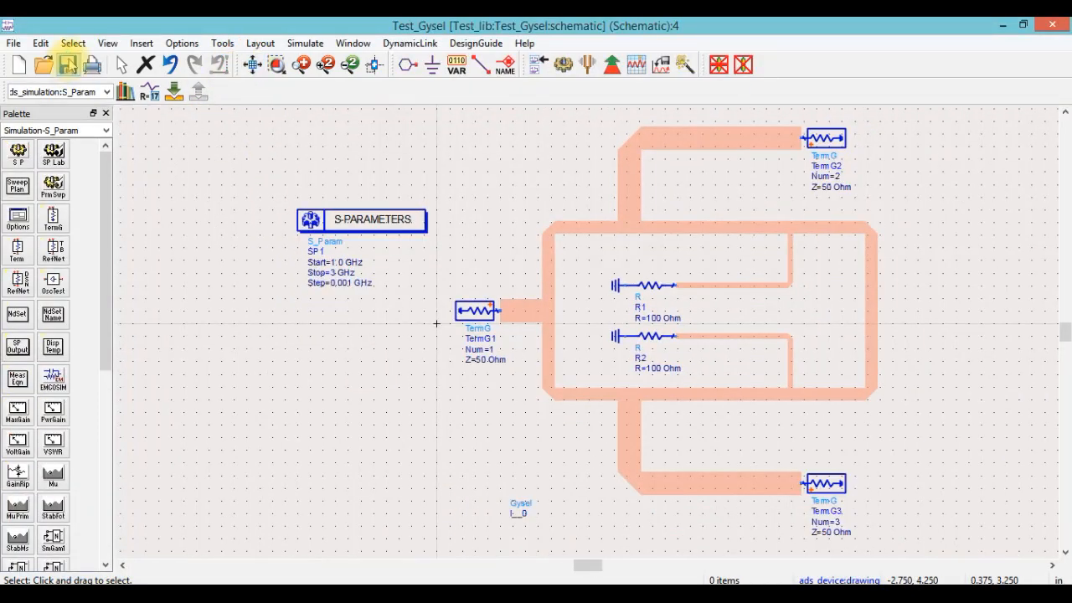